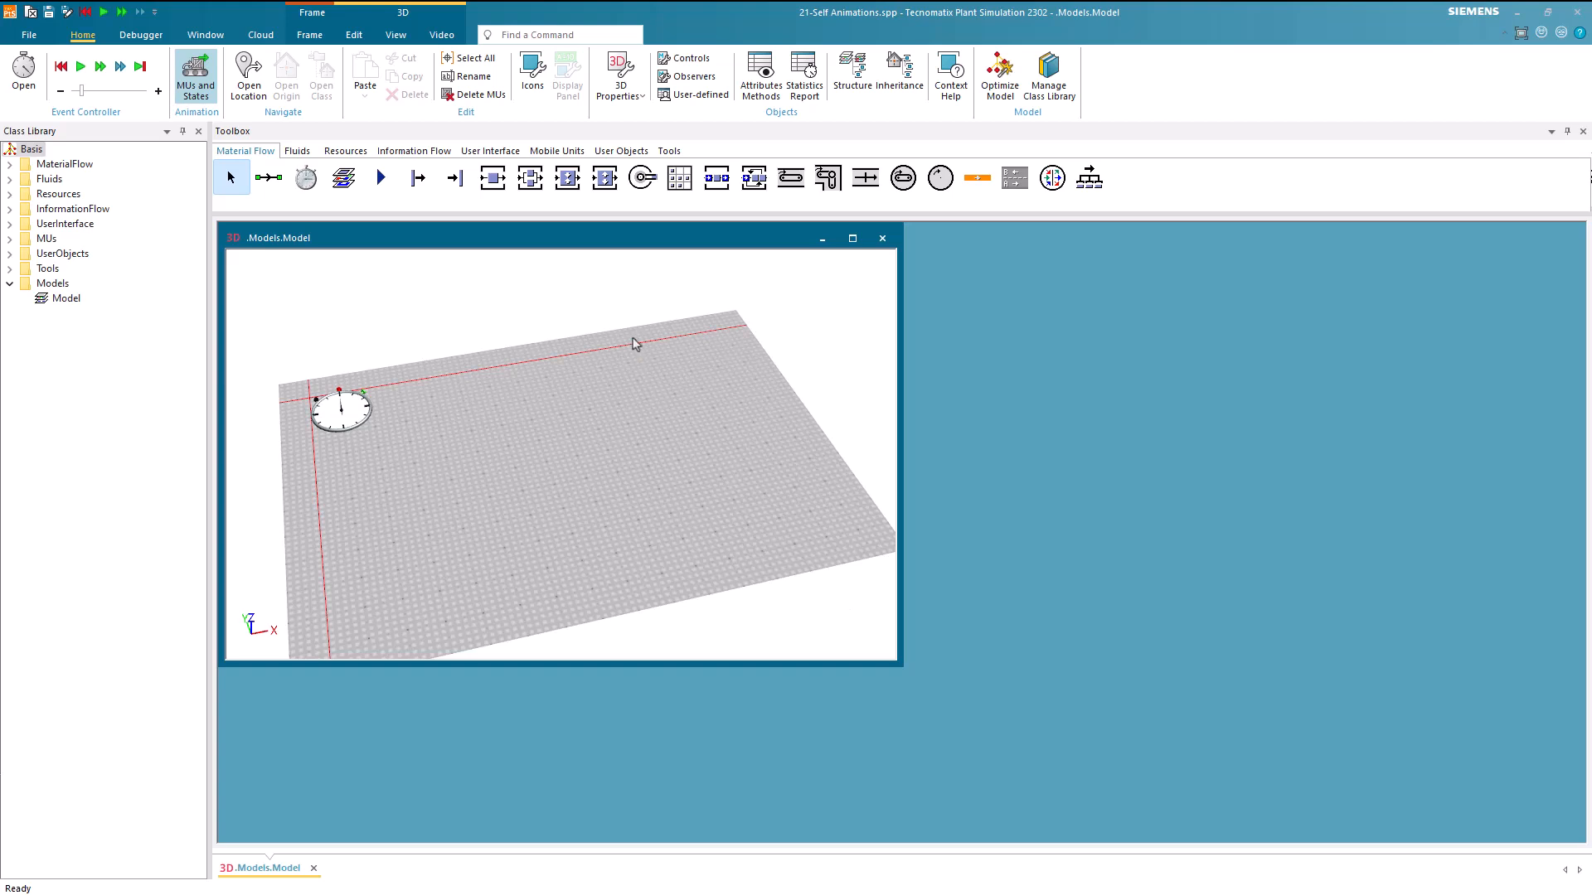
Check the self-animation settings in the Station class's 3D properties
{"action": "right_click", "coordinate": [497, 178]}
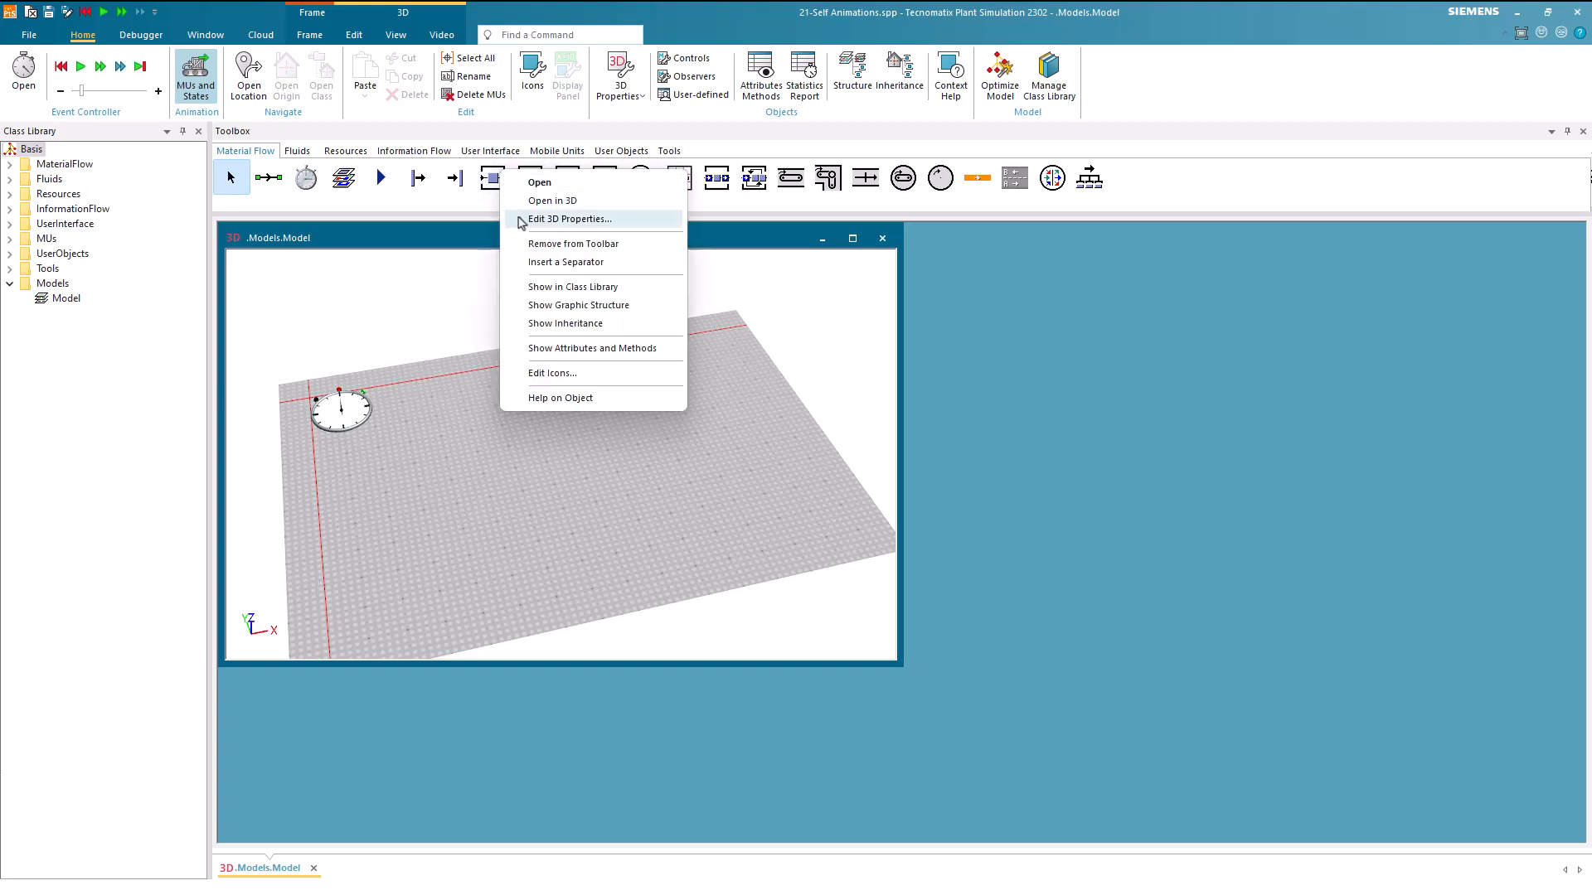
{"action": "left_click", "coordinate": [547, 219]}
{"action": "left_click", "coordinate": [1277, 355]}
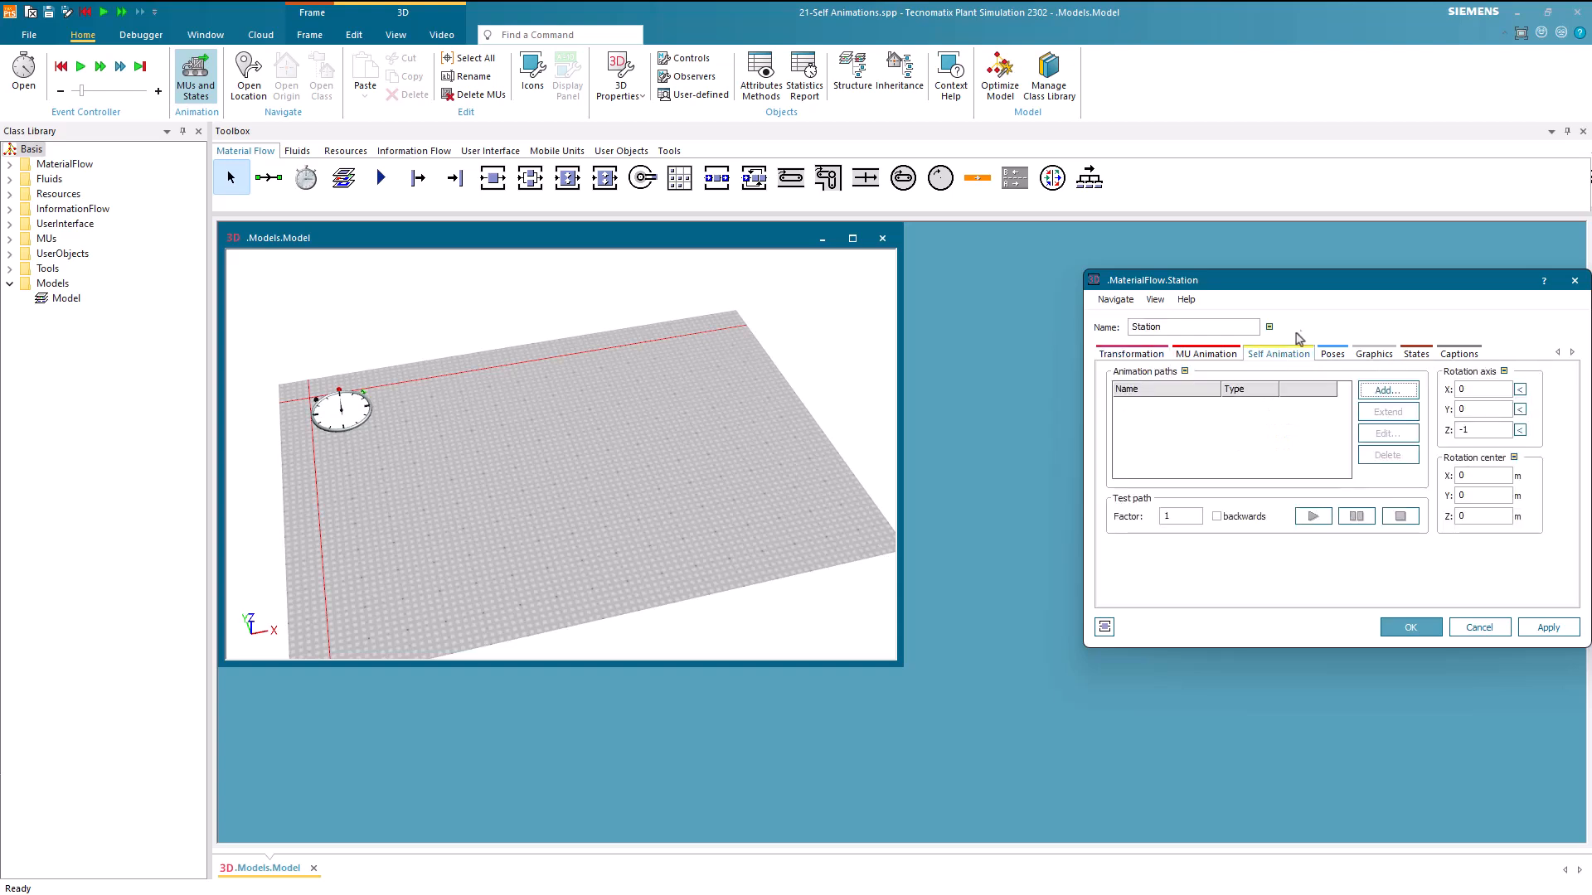
{"action": "left_click_drag", "start_coordinate": [1335, 283], "coordinate": [1158, 305]}
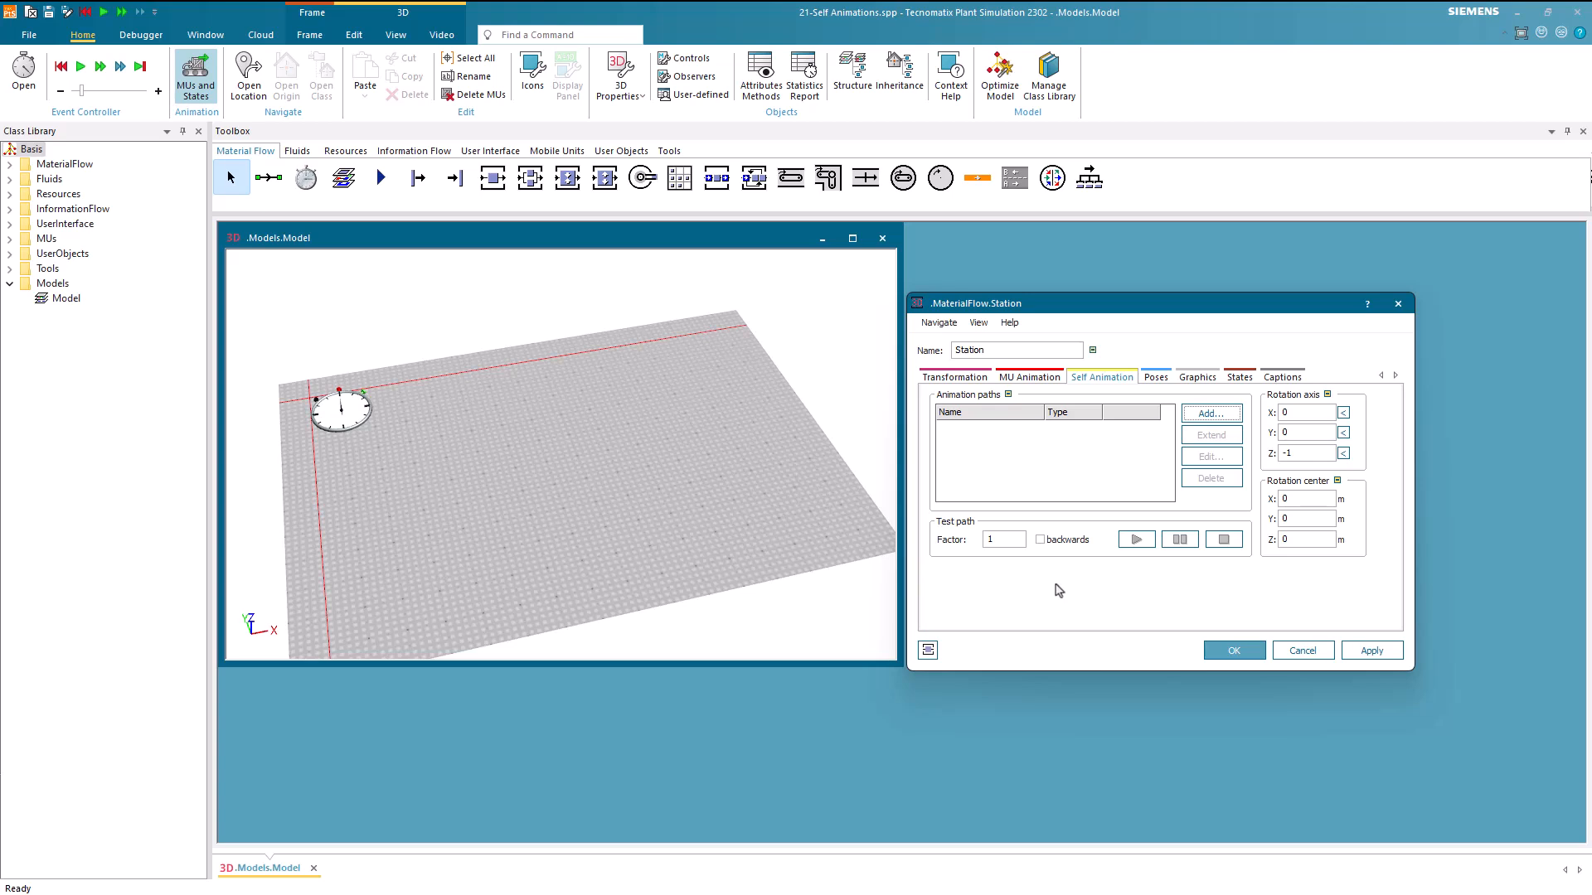
{"action": "left_click", "coordinate": [1222, 653]}
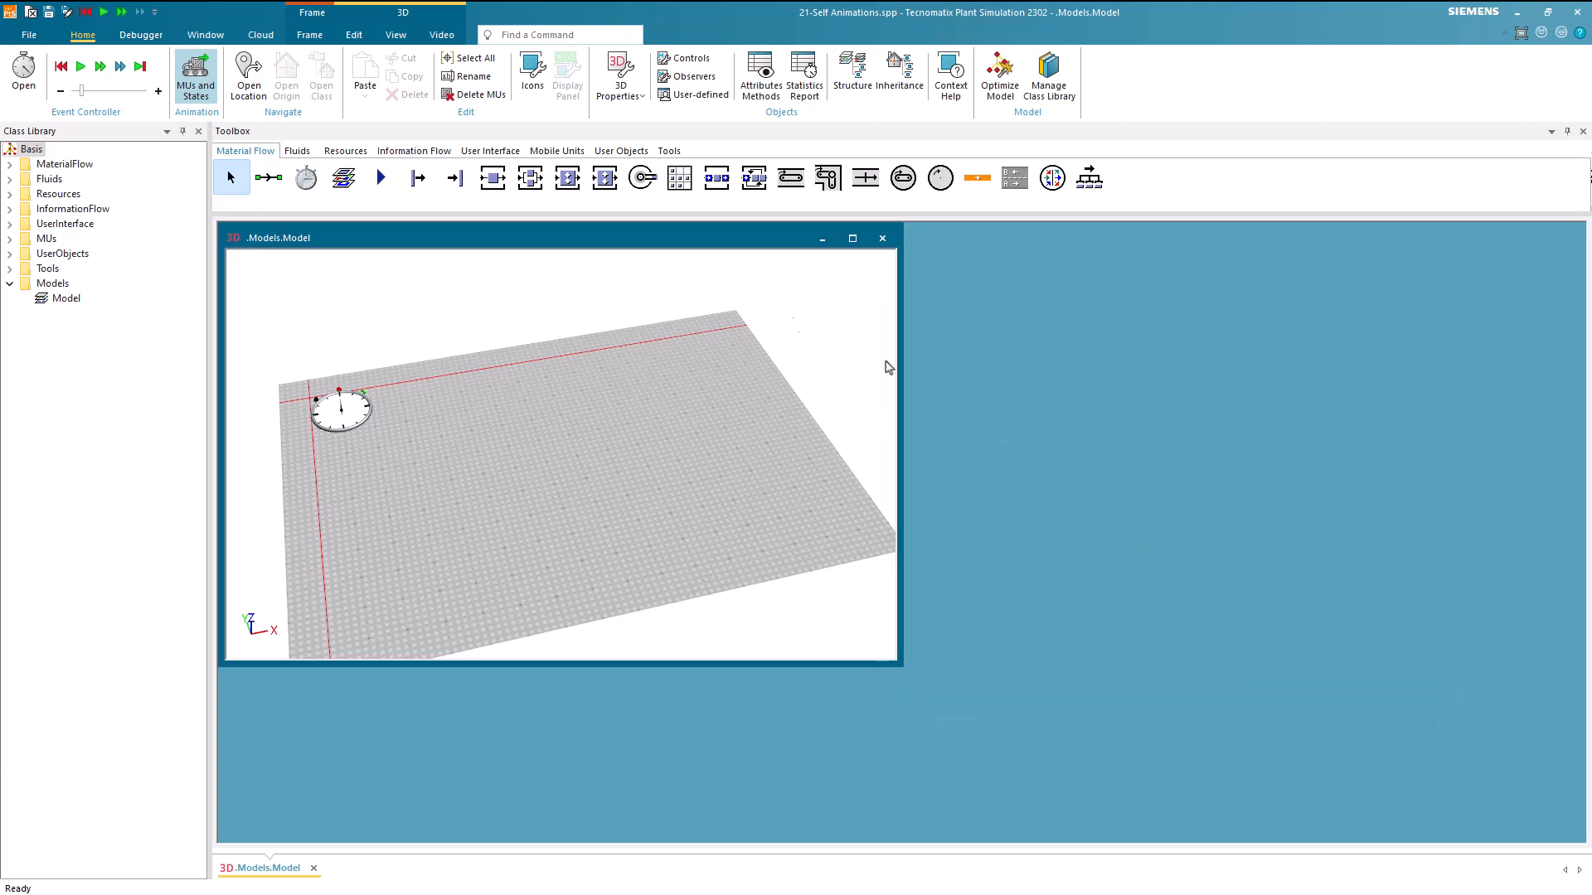
Insert a Source, a Station and a Drain side by side near the middle of the model
{"action": "left_click", "coordinate": [418, 179]}
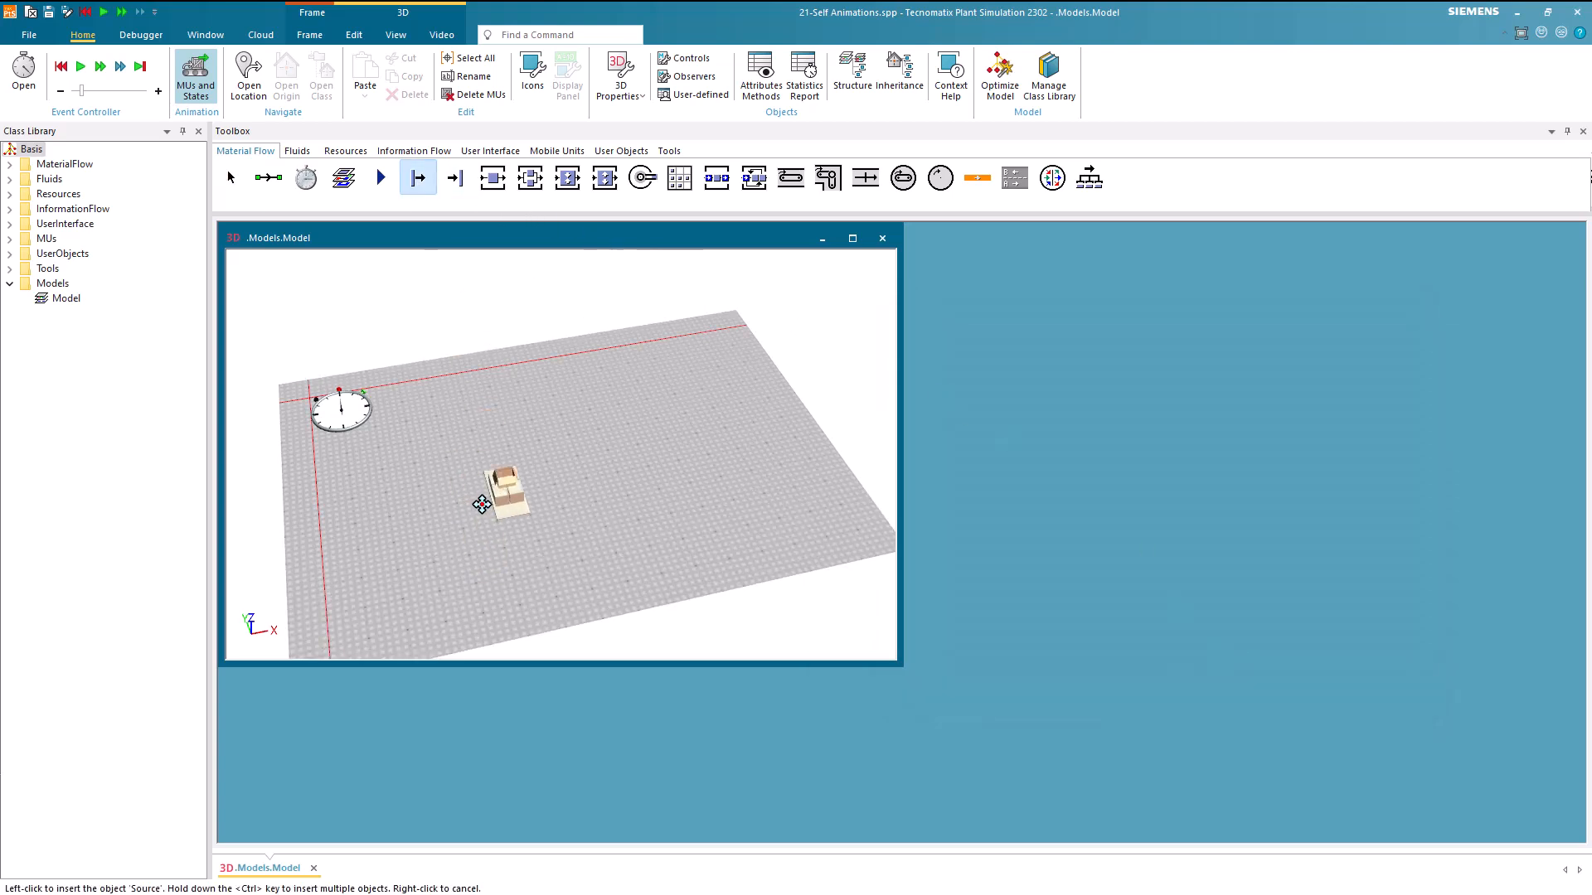
{"action": "left_click", "coordinate": [489, 504]}
{"action": "left_click", "coordinate": [493, 177]}
{"action": "left_click", "coordinate": [553, 462]}
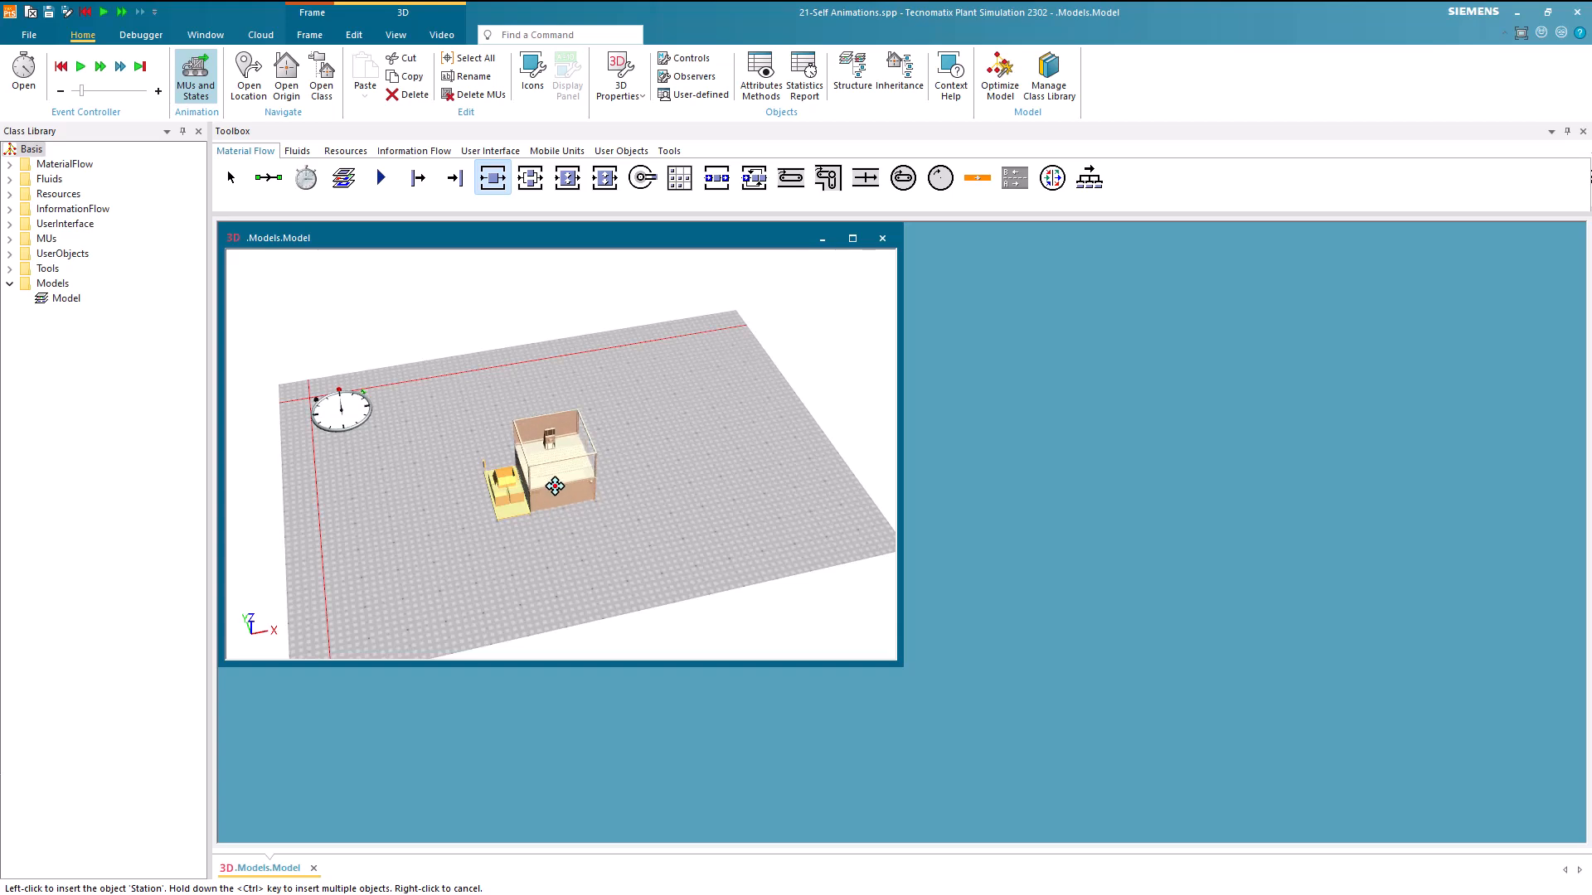
{"action": "left_click", "coordinate": [455, 177]}
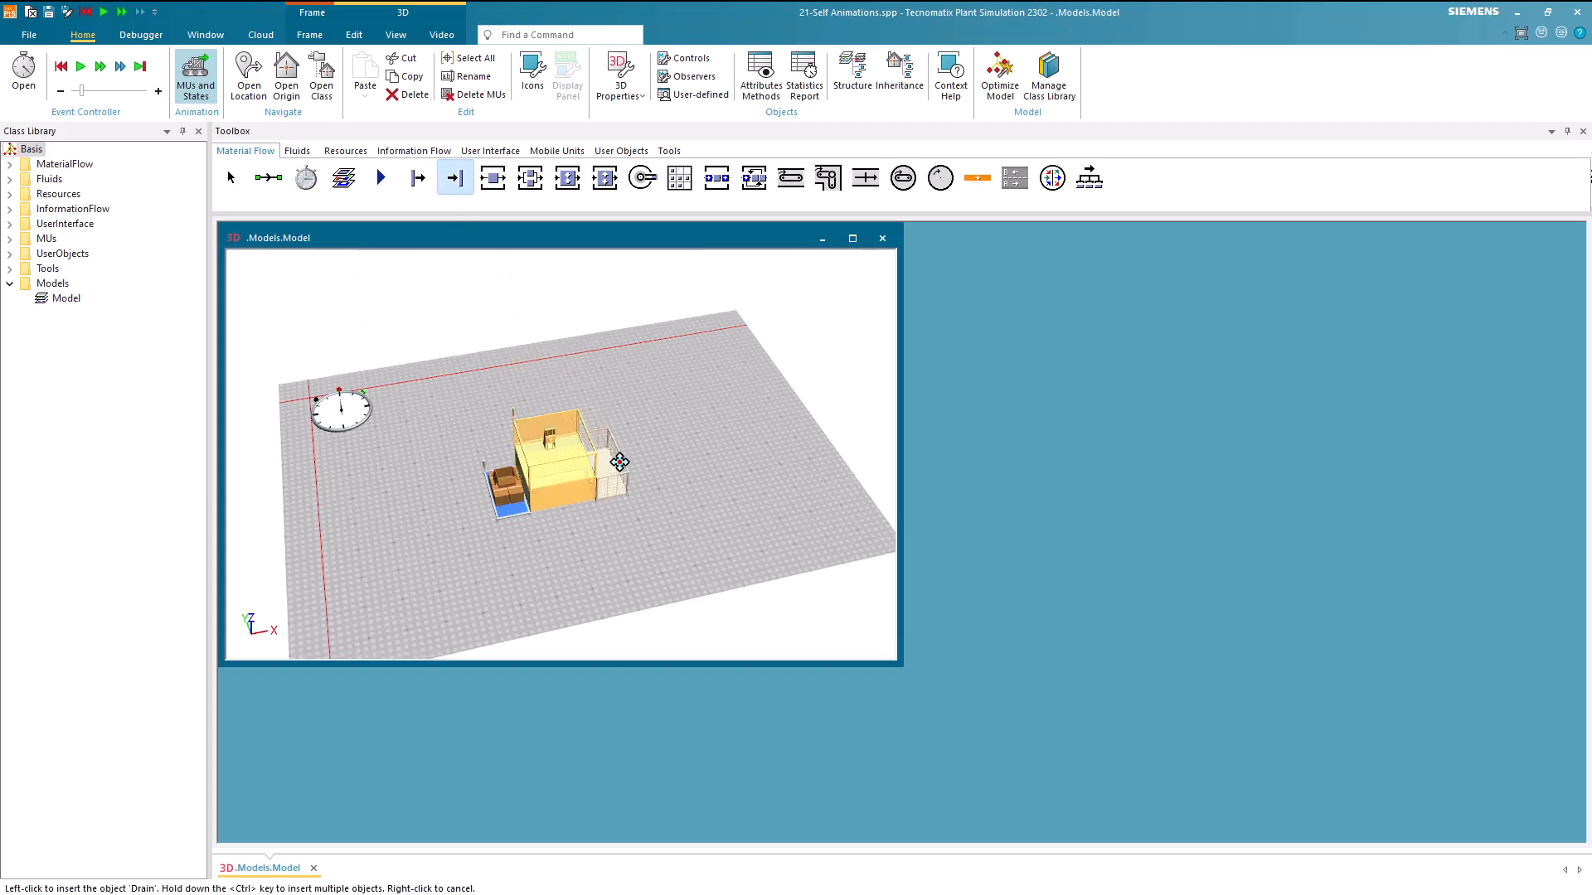
{"action": "left_click", "coordinate": [614, 460]}
{"action": "right_click_drag", "start_coordinate": [694, 560], "coordinate": [666, 565]}
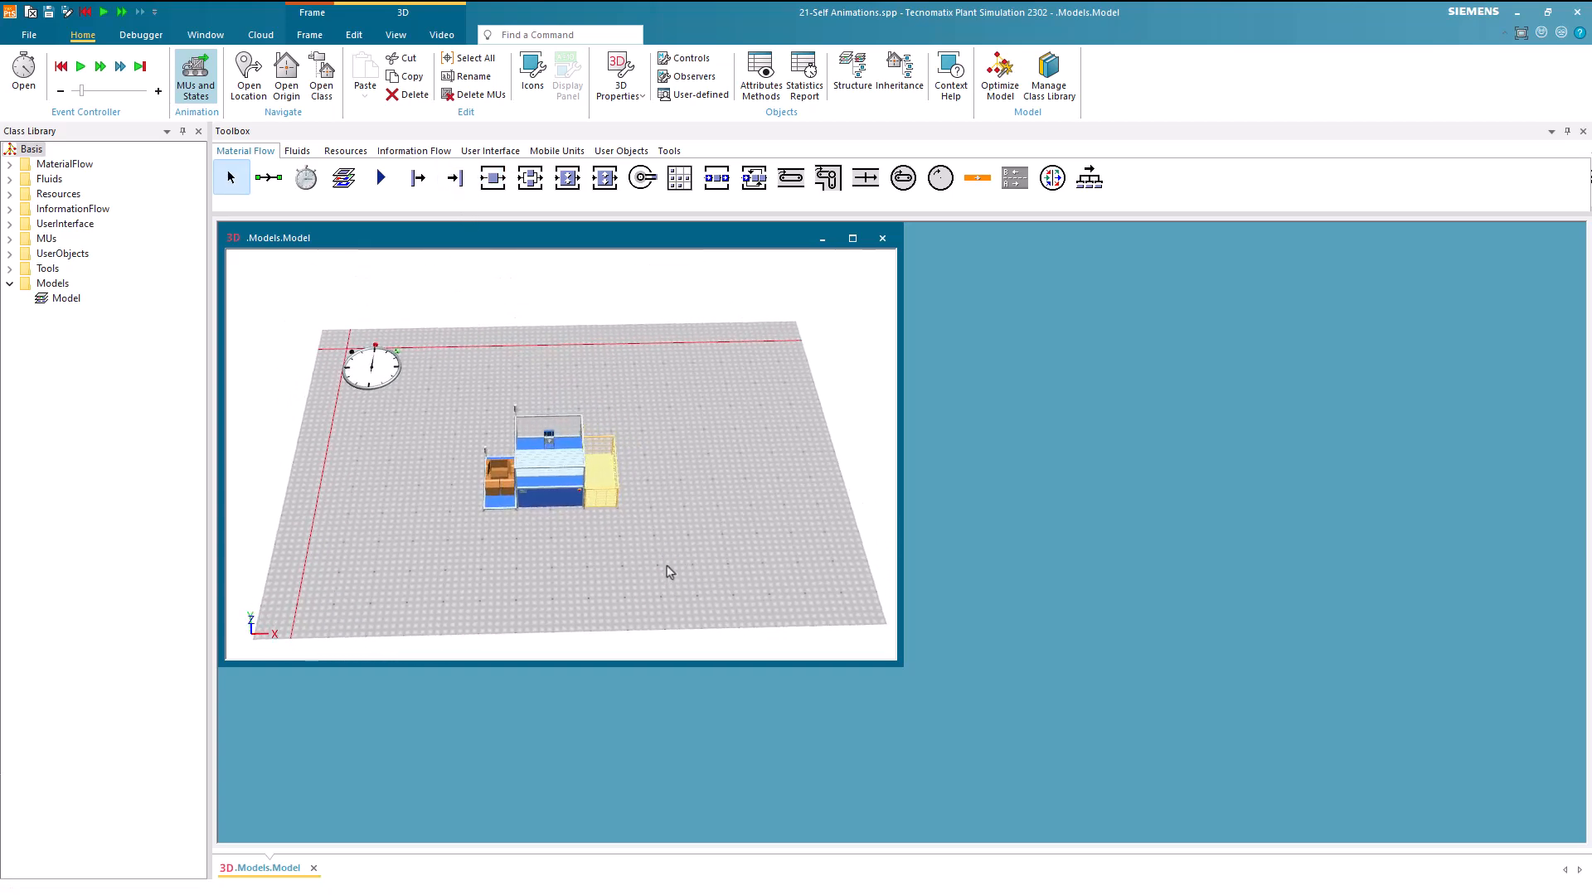
Dock the model window in the left area and frame the three inserted objects
{"action": "left_click", "coordinate": [233, 238]}
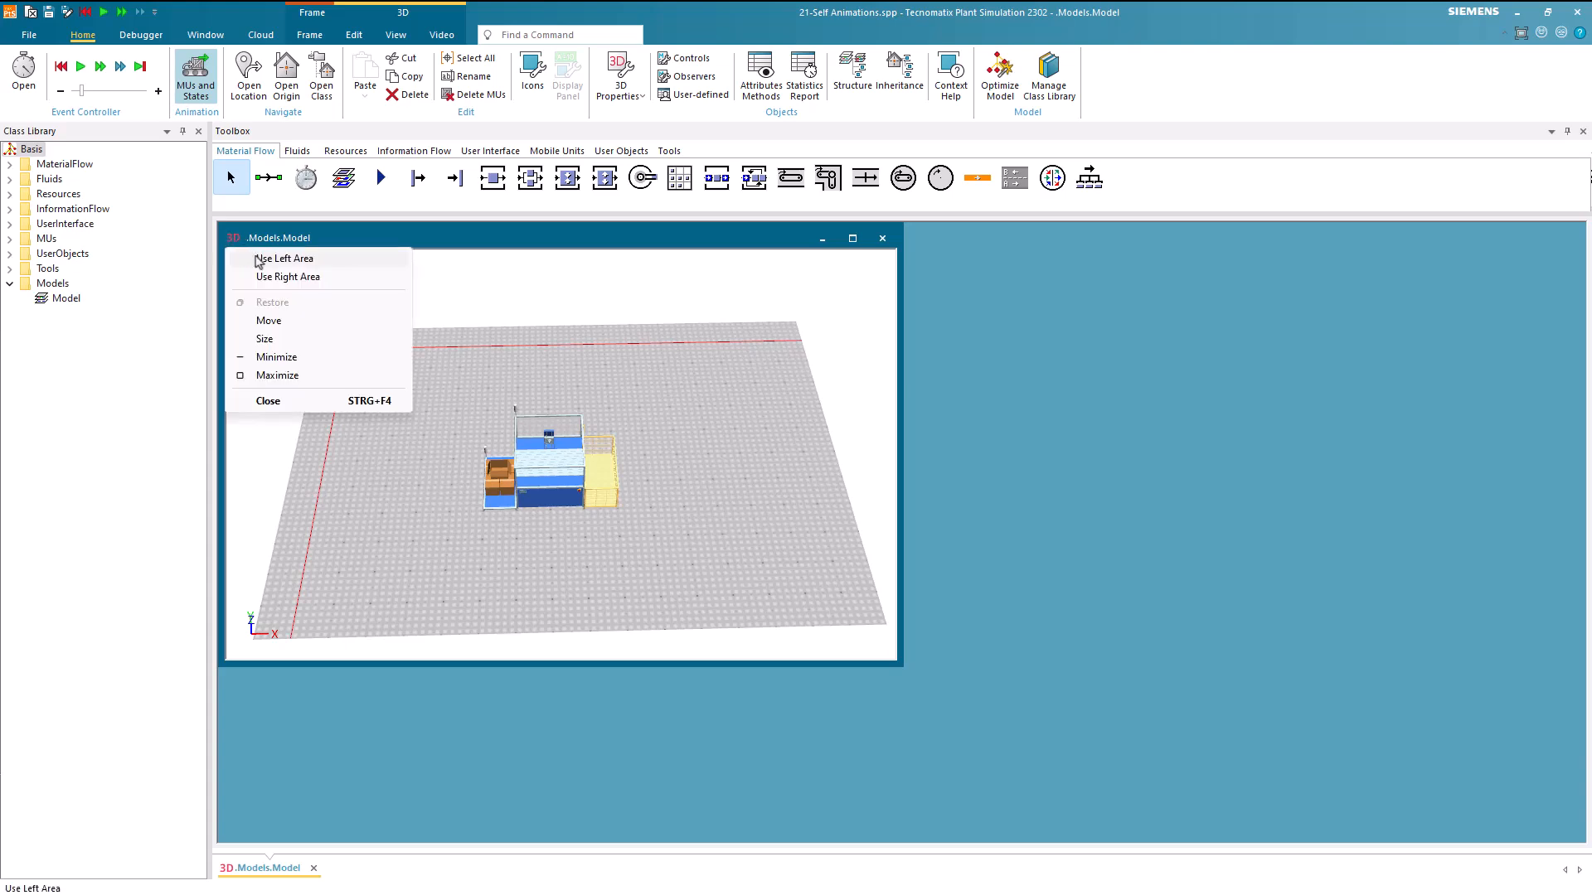
{"action": "left_click", "coordinate": [264, 259]}
{"action": "right_click_drag", "start_coordinate": [585, 543], "coordinate": [550, 386]}
{"action": "left_click_drag", "start_coordinate": [620, 465], "coordinate": [594, 456]}
{"action": "scroll", "coordinate": [594, 455], "scroll_direction": "up", "scroll_amount": 1}
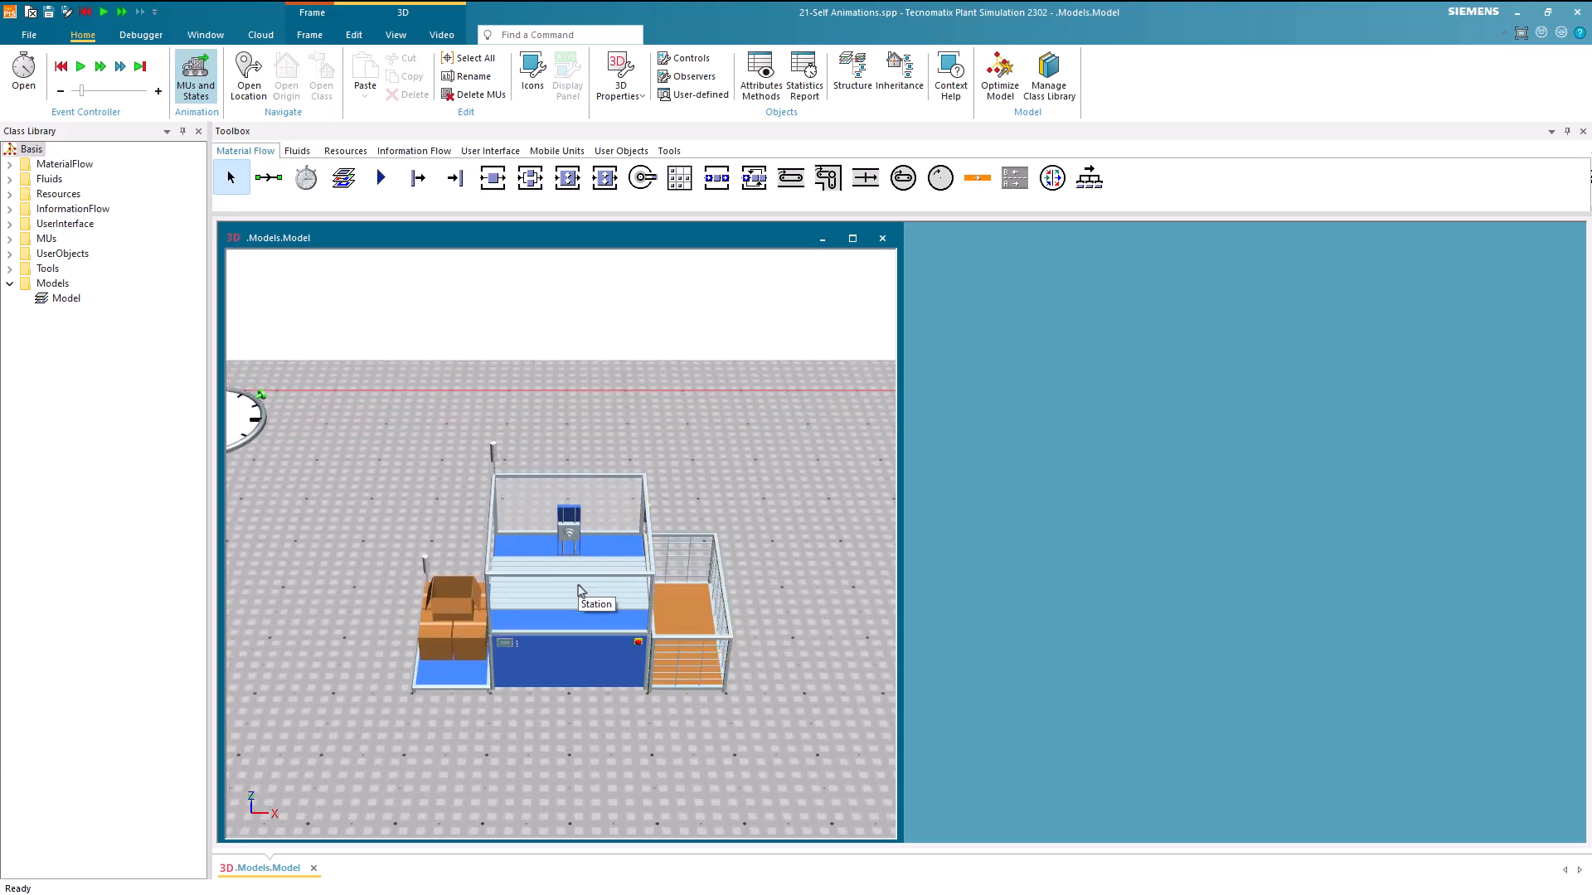
Open the model's Station in its own 3D window and dock it in the right area
{"action": "right_click", "coordinate": [581, 588]}
{"action": "left_click", "coordinate": [610, 616]}
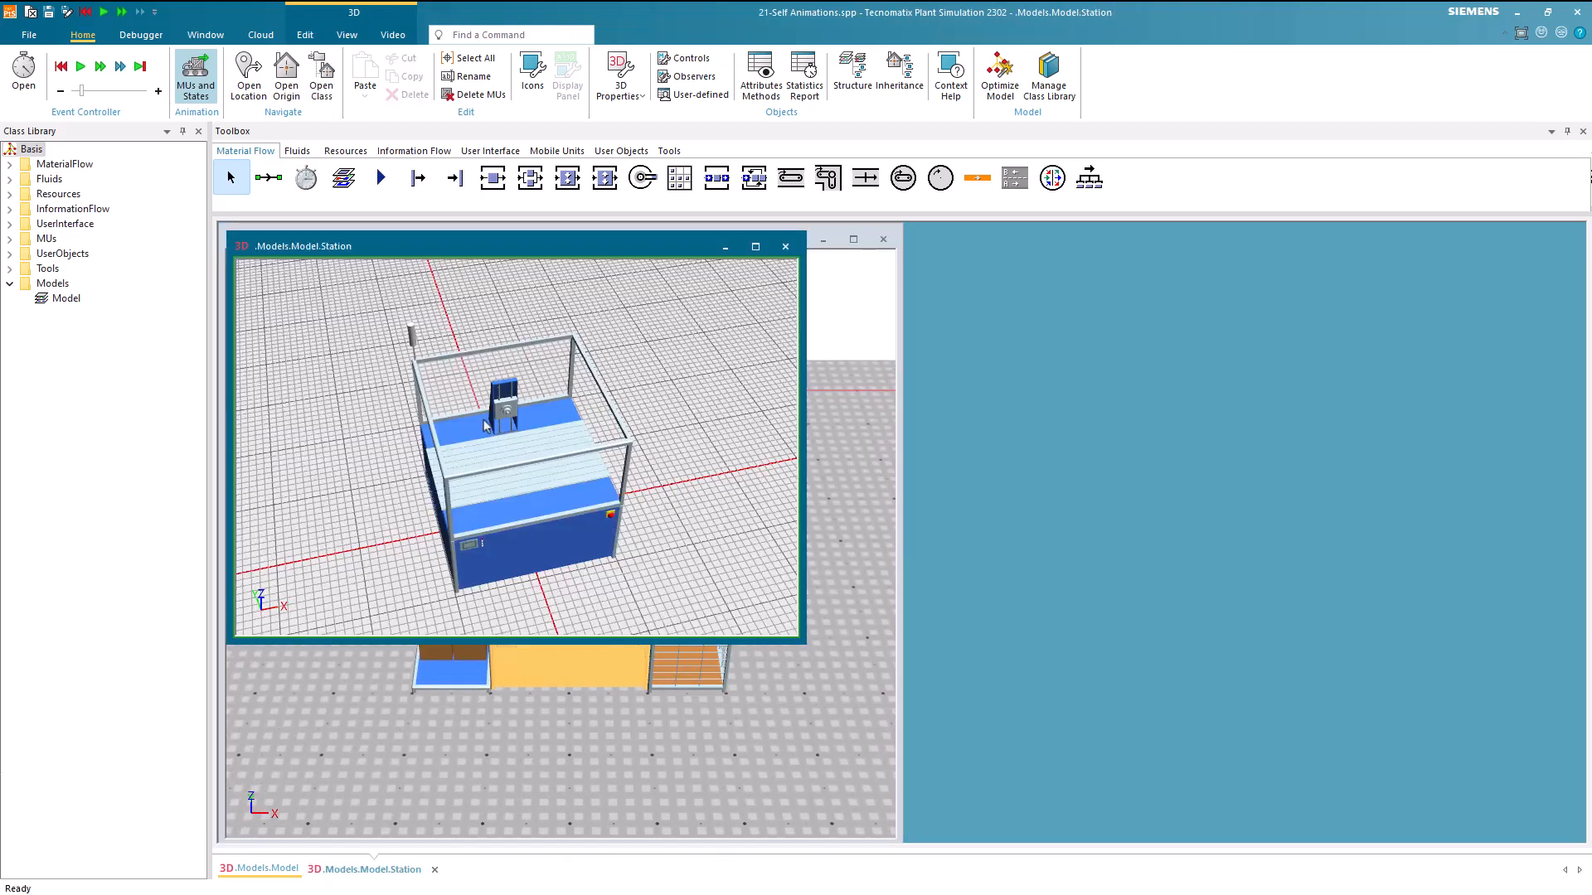
{"action": "left_click", "coordinate": [242, 248]}
{"action": "left_click", "coordinate": [281, 285]}
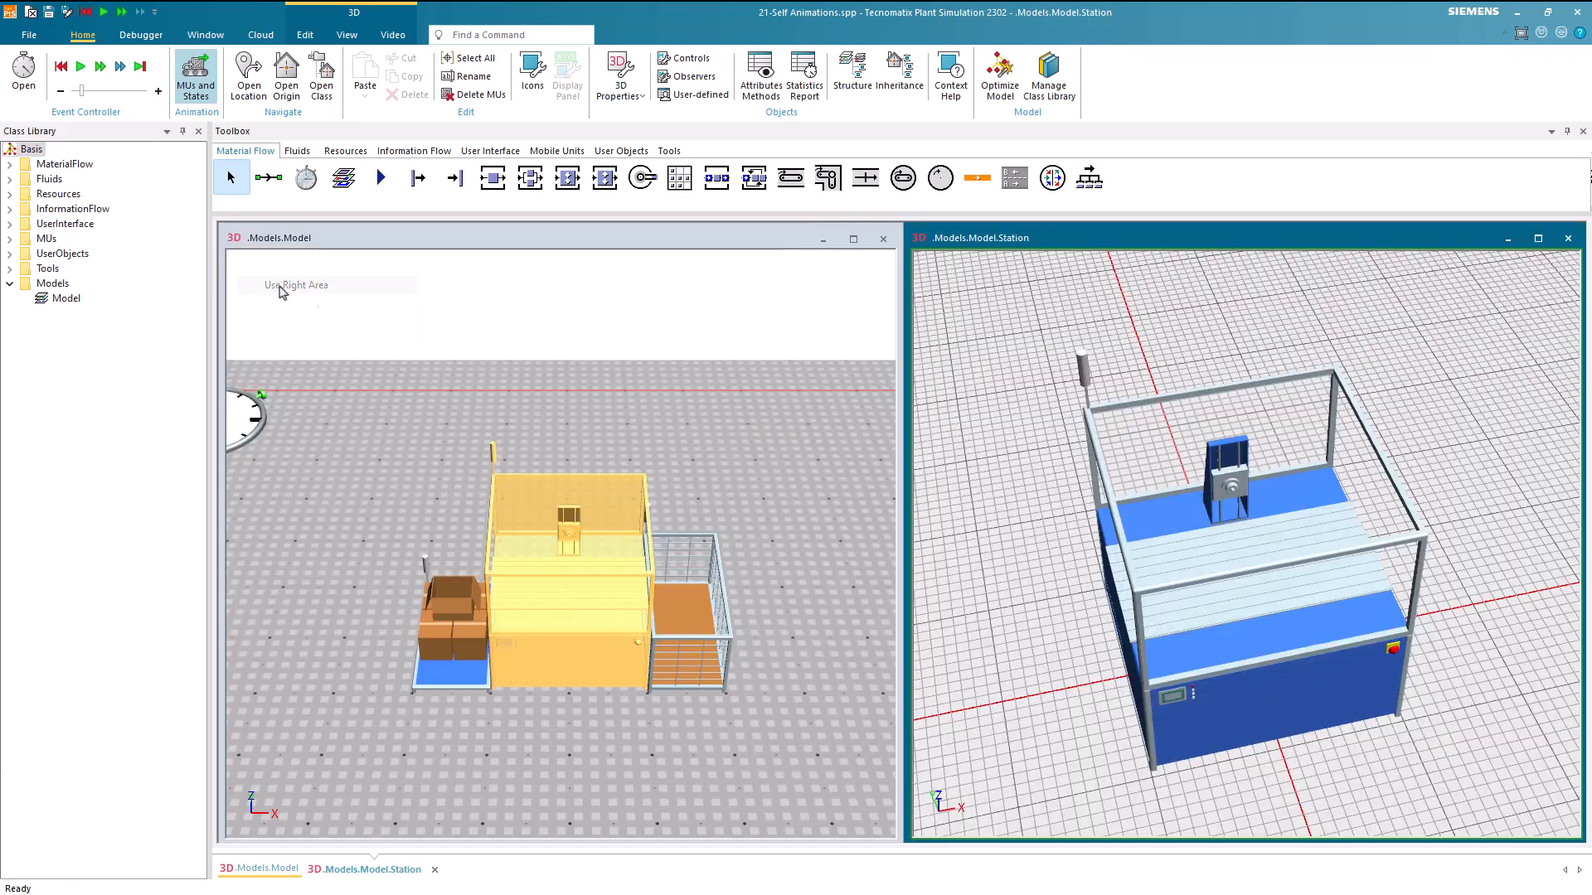
Delete the default.tool graphic at the back of the Station
{"action": "mouse_move", "coordinate": [1078, 592]}
{"action": "middle_mouse_down"}
{"action": "mouse_move", "coordinate": [1049, 583]}
{"action": "mouse_move", "coordinate": [1063, 575]}
{"action": "middle_mouse_up"}
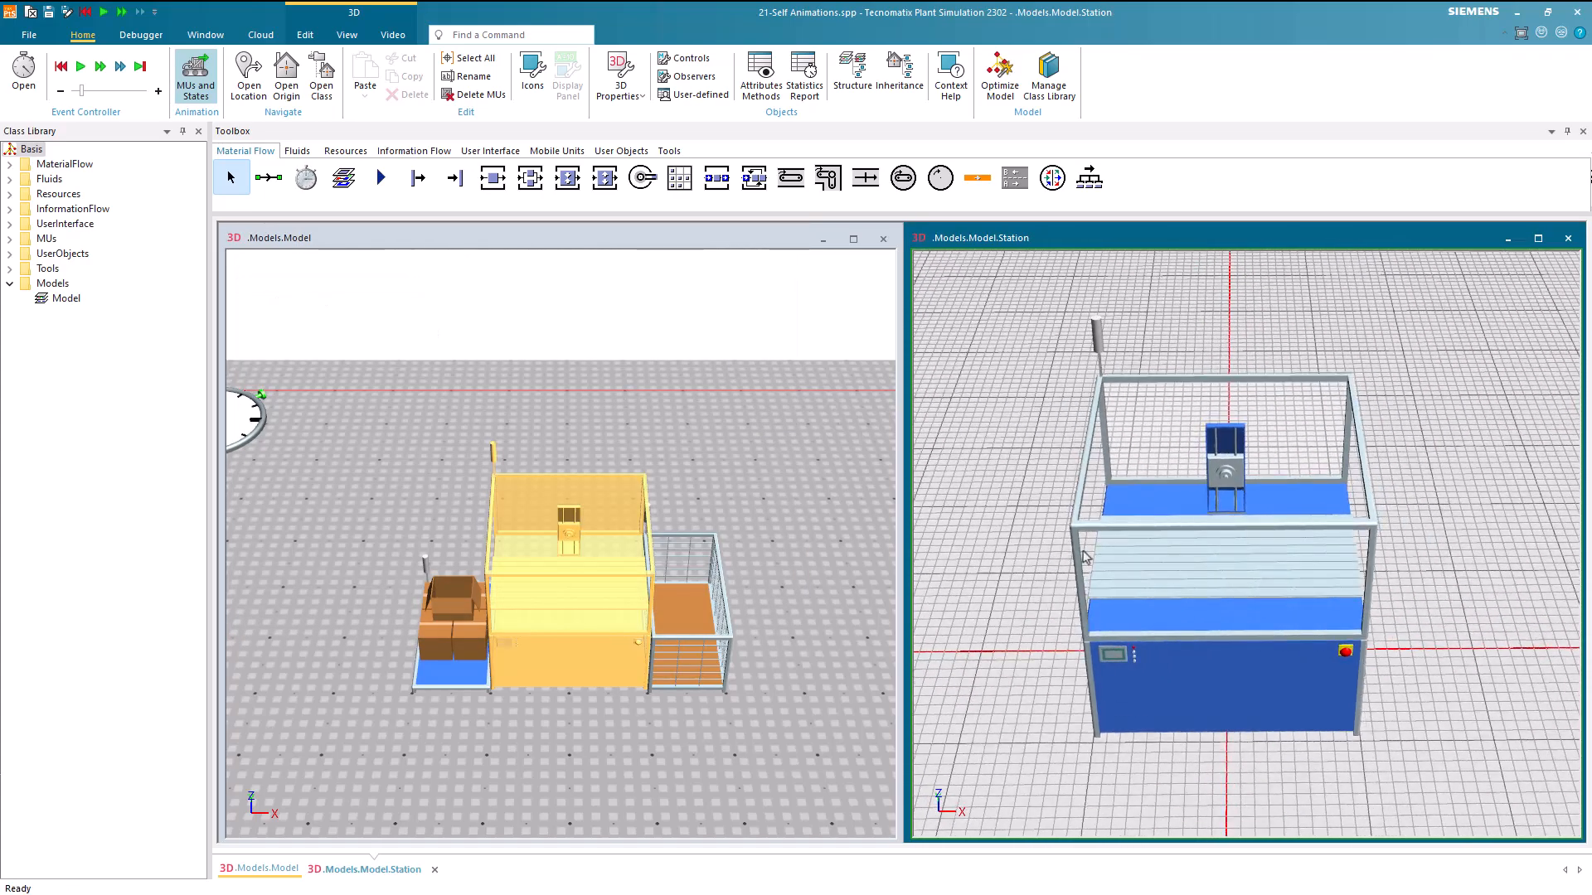
{"action": "left_click", "coordinate": [1213, 455]}
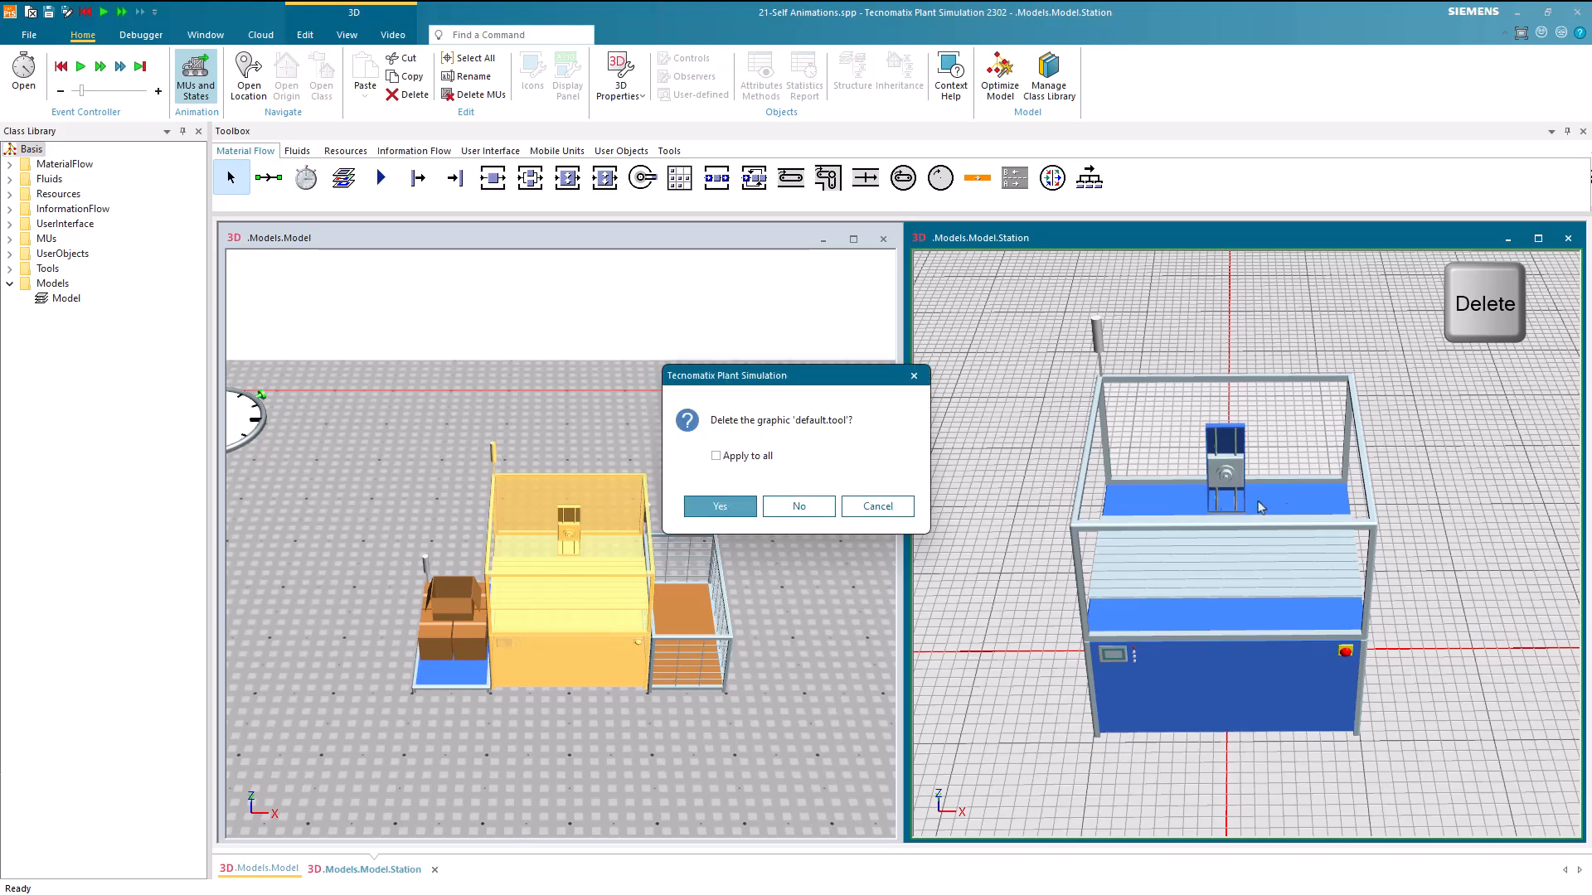
{"action": "left_click", "coordinate": [720, 507]}
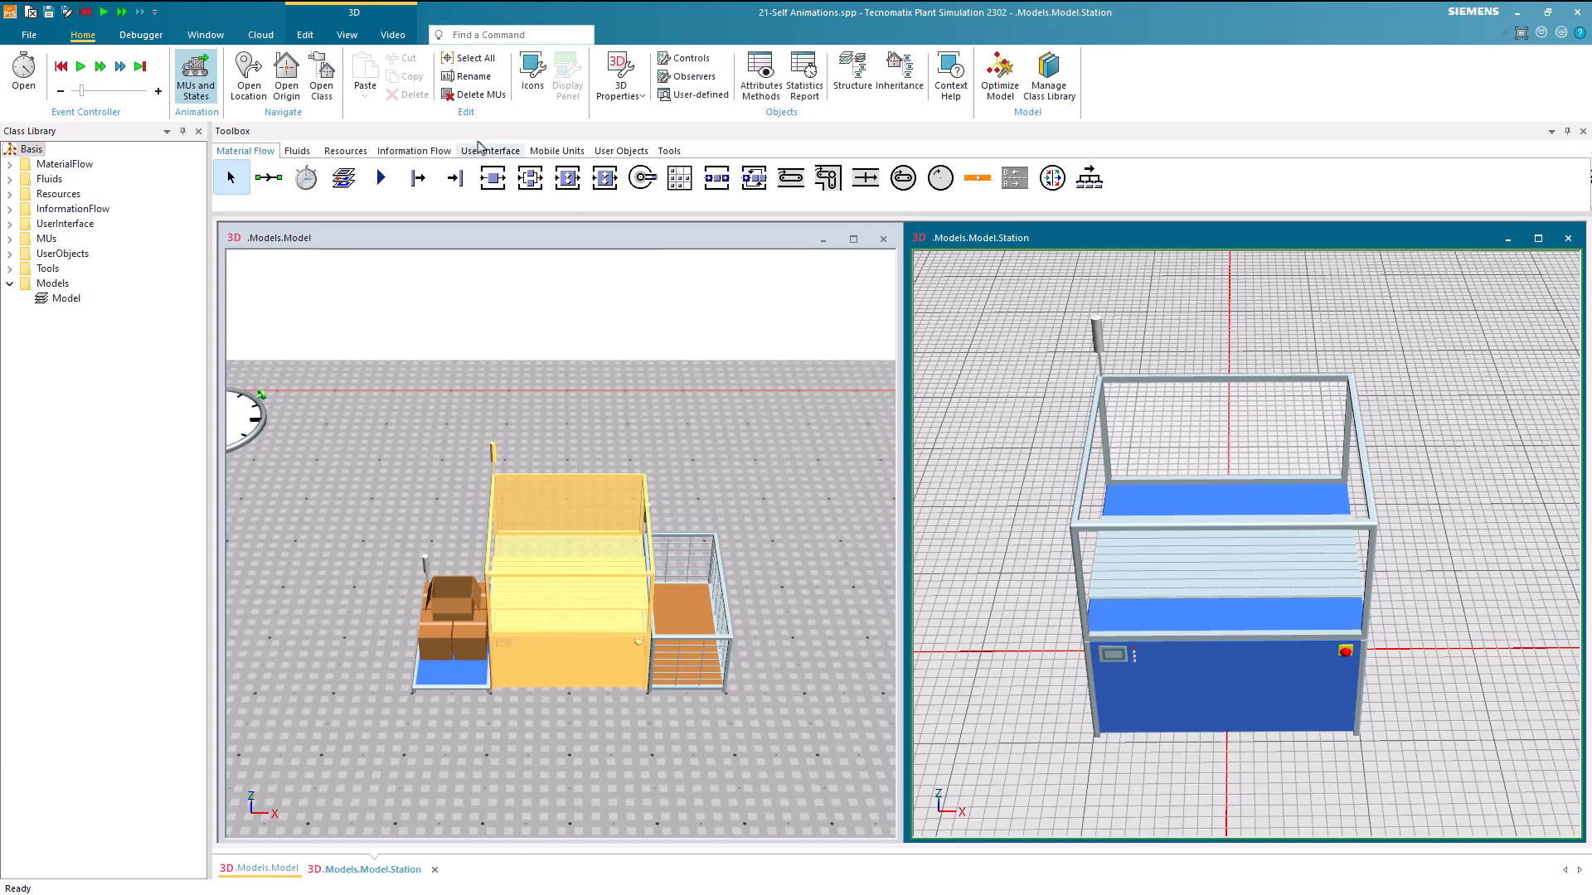
Create a cone frustum in the Station with a bottom radius of 0.1 m and a height of 0.1 m
{"action": "left_click", "coordinate": [315, 38]}
{"action": "left_click", "coordinate": [356, 74]}
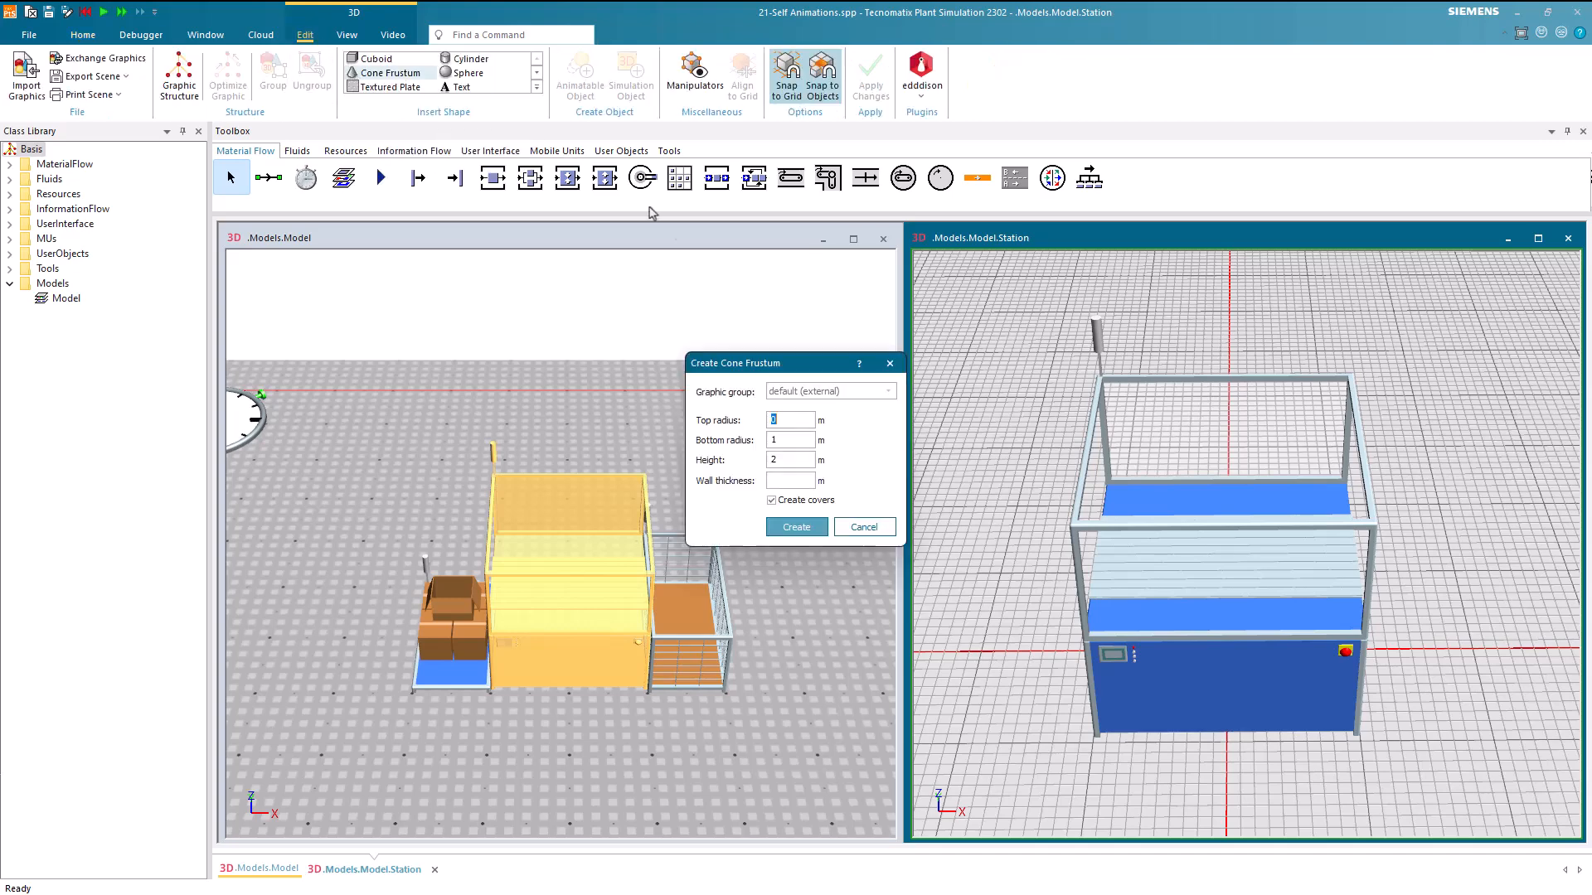
{"action": "left_click", "coordinate": [775, 440]}
{"action": "type", "text": "0.1"}
{"action": "key", "text": "Tab"}
{"action": "type", "text": "0.1"}
{"action": "key", "text": "Return"}
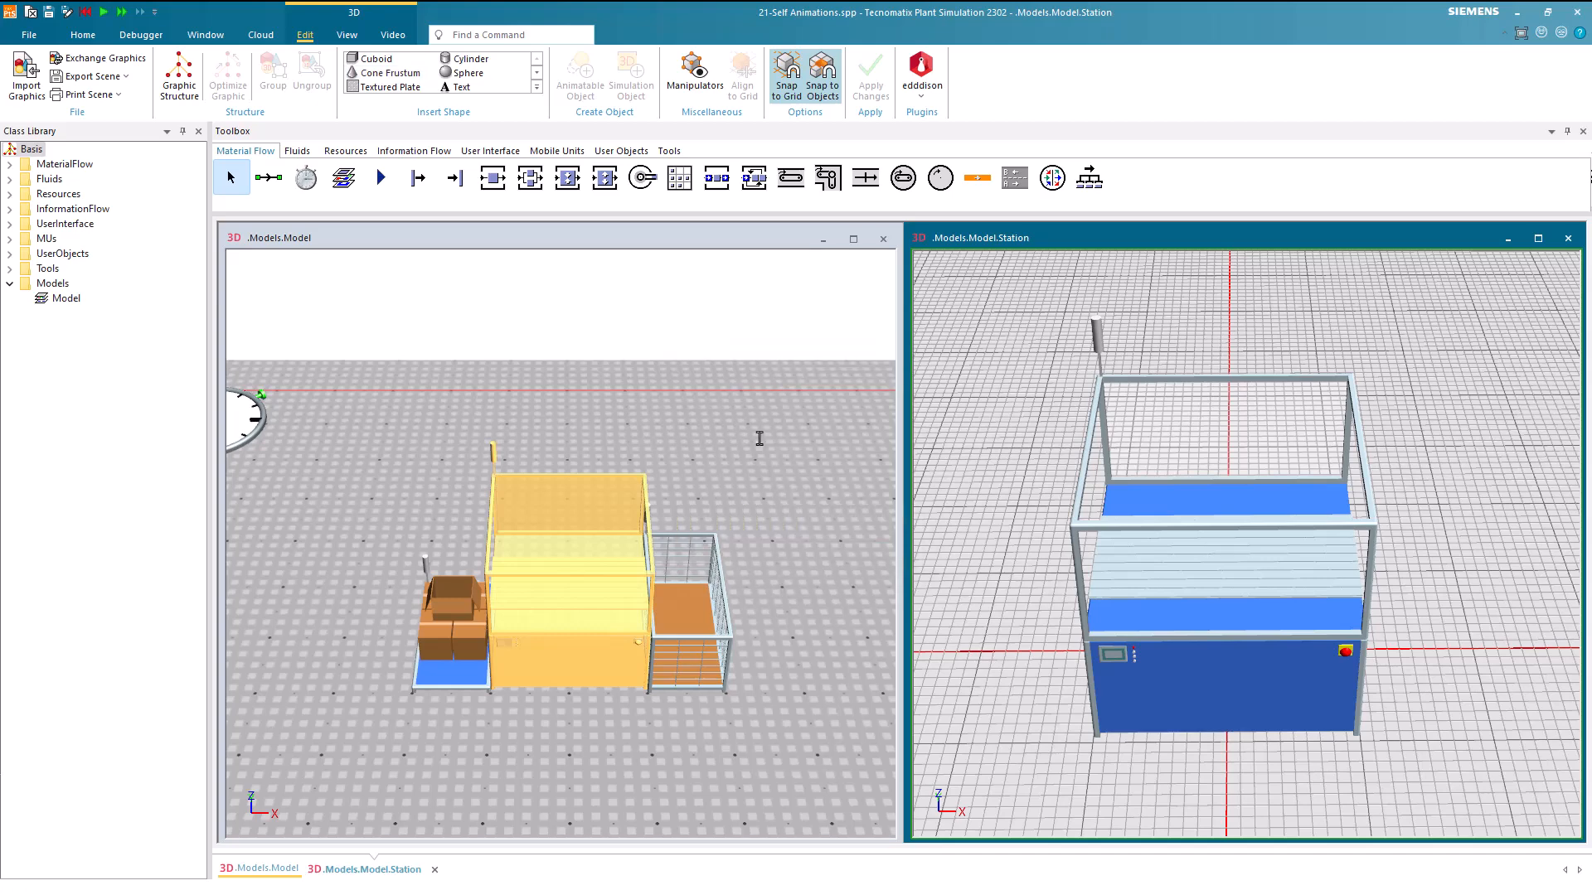
Set the cone's Z position to 2 m and rotate it 180° about the Y axis
{"action": "left_click", "coordinate": [1222, 571]}
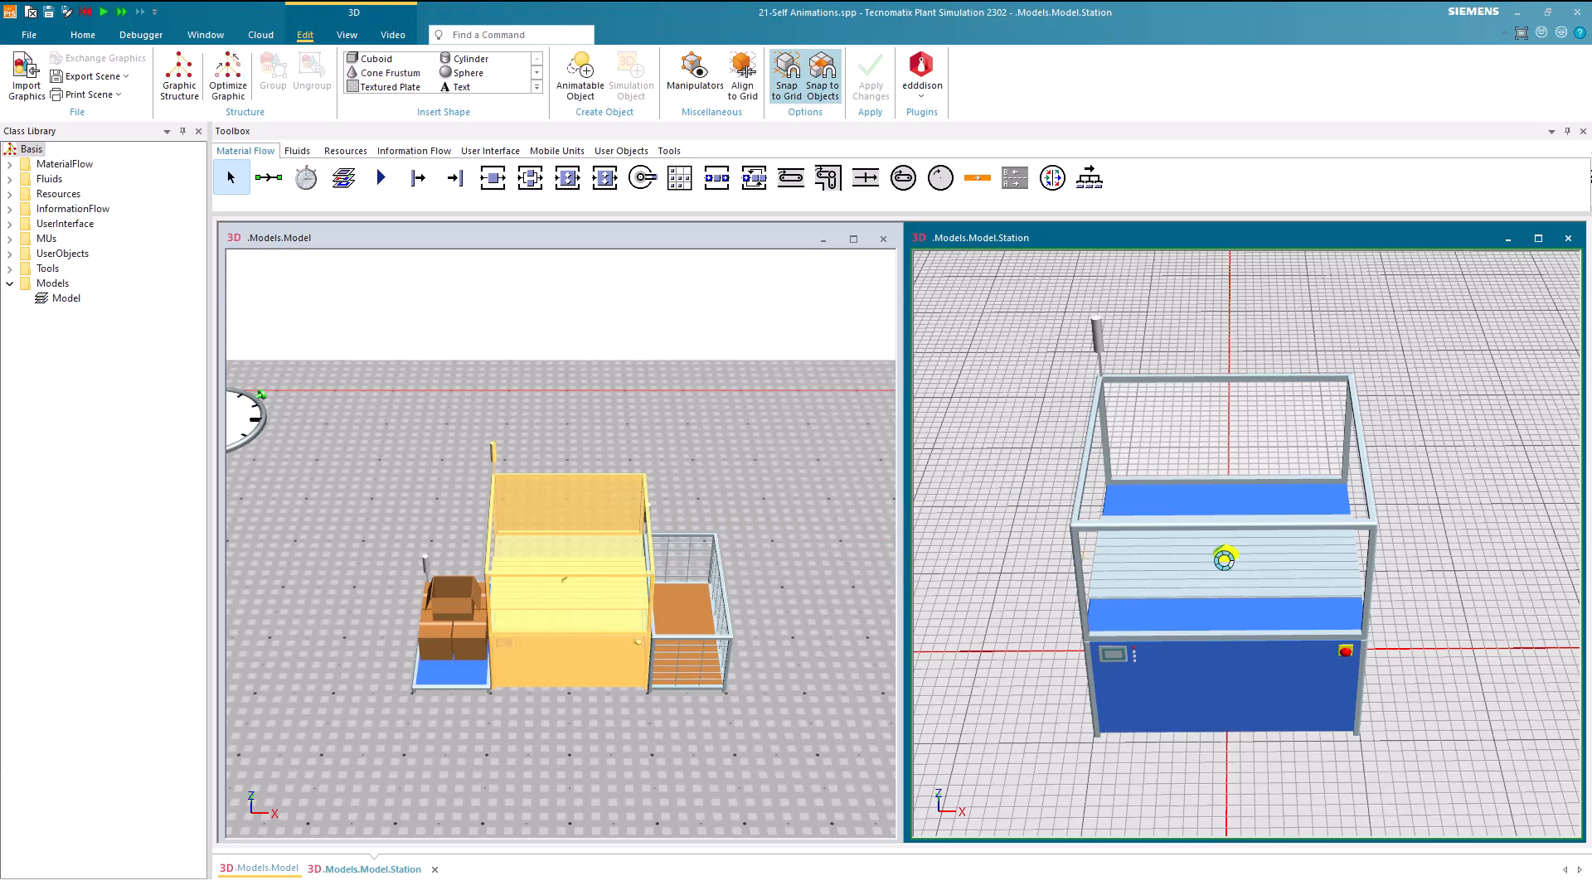
{"action": "double_click", "coordinate": [1223, 560]}
{"action": "left_click_drag", "start_coordinate": [1333, 325], "coordinate": [785, 402]}
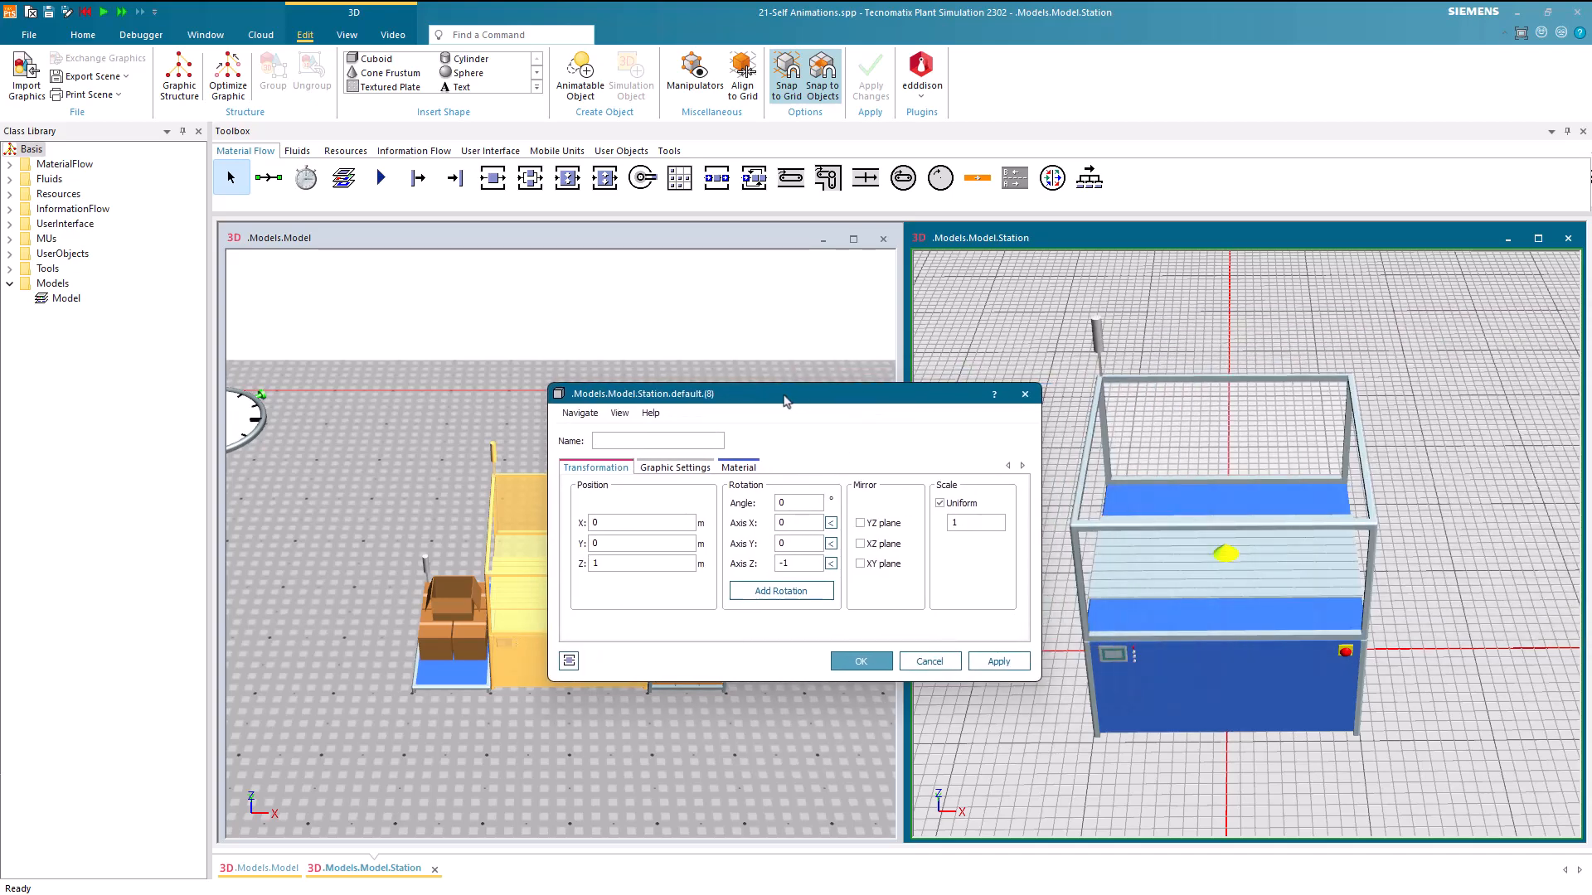
{"action": "left_click", "coordinate": [678, 771]}
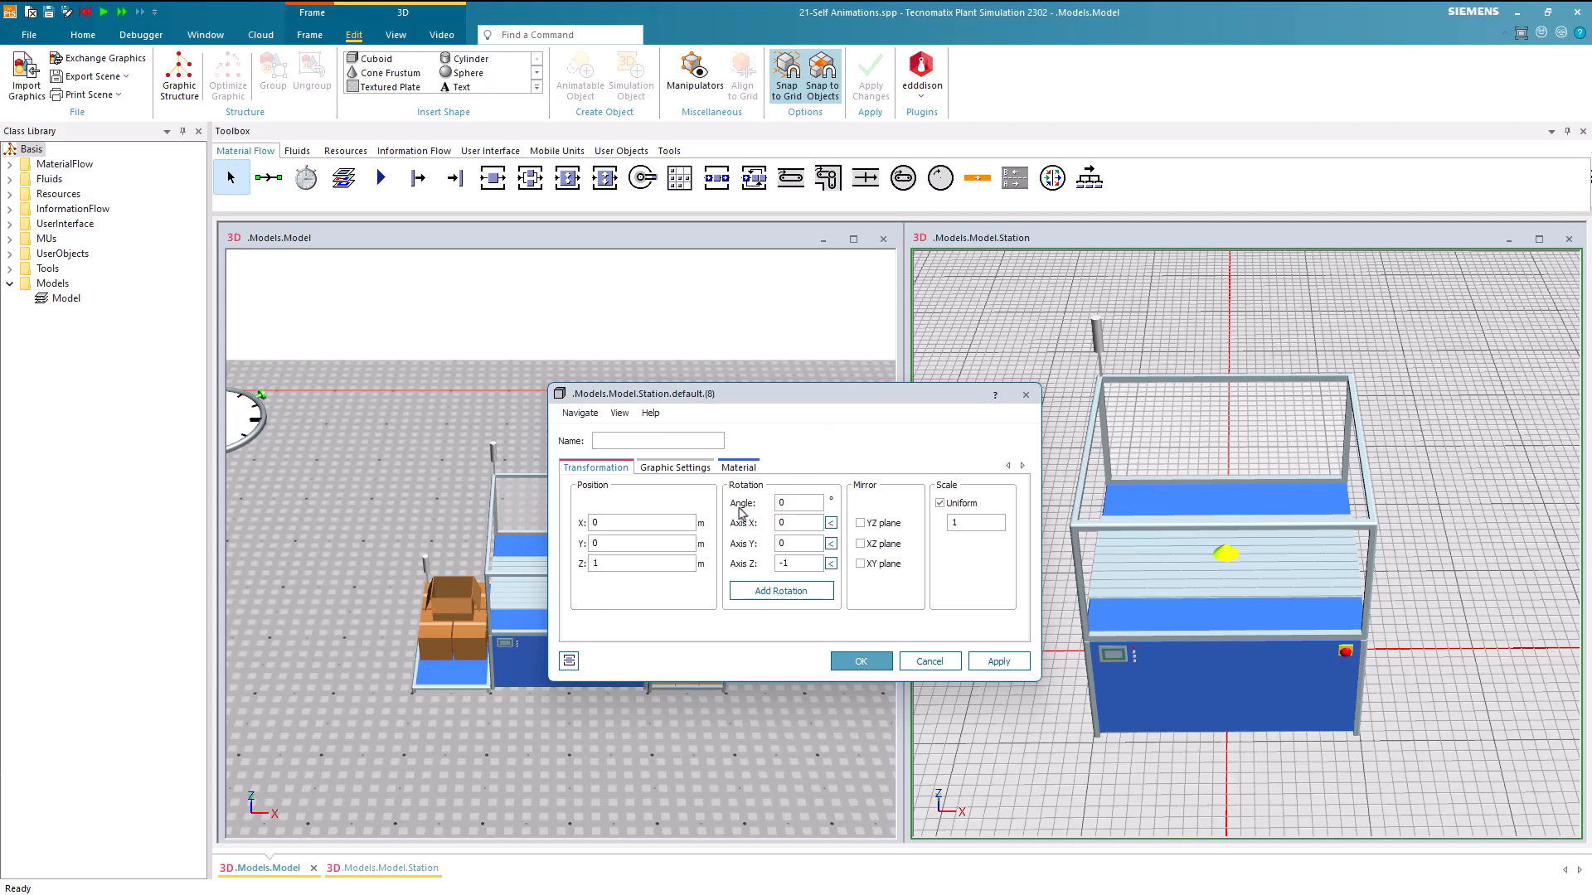
{"action": "left_click", "coordinate": [635, 563]}
{"action": "scroll", "coordinate": [635, 563], "scroll_direction": "up", "scroll_amount": 1, "text": "shift"}
{"action": "left_click", "coordinate": [830, 545]}
{"action": "left_click", "coordinate": [807, 502]}
{"action": "type", "text": "18"}
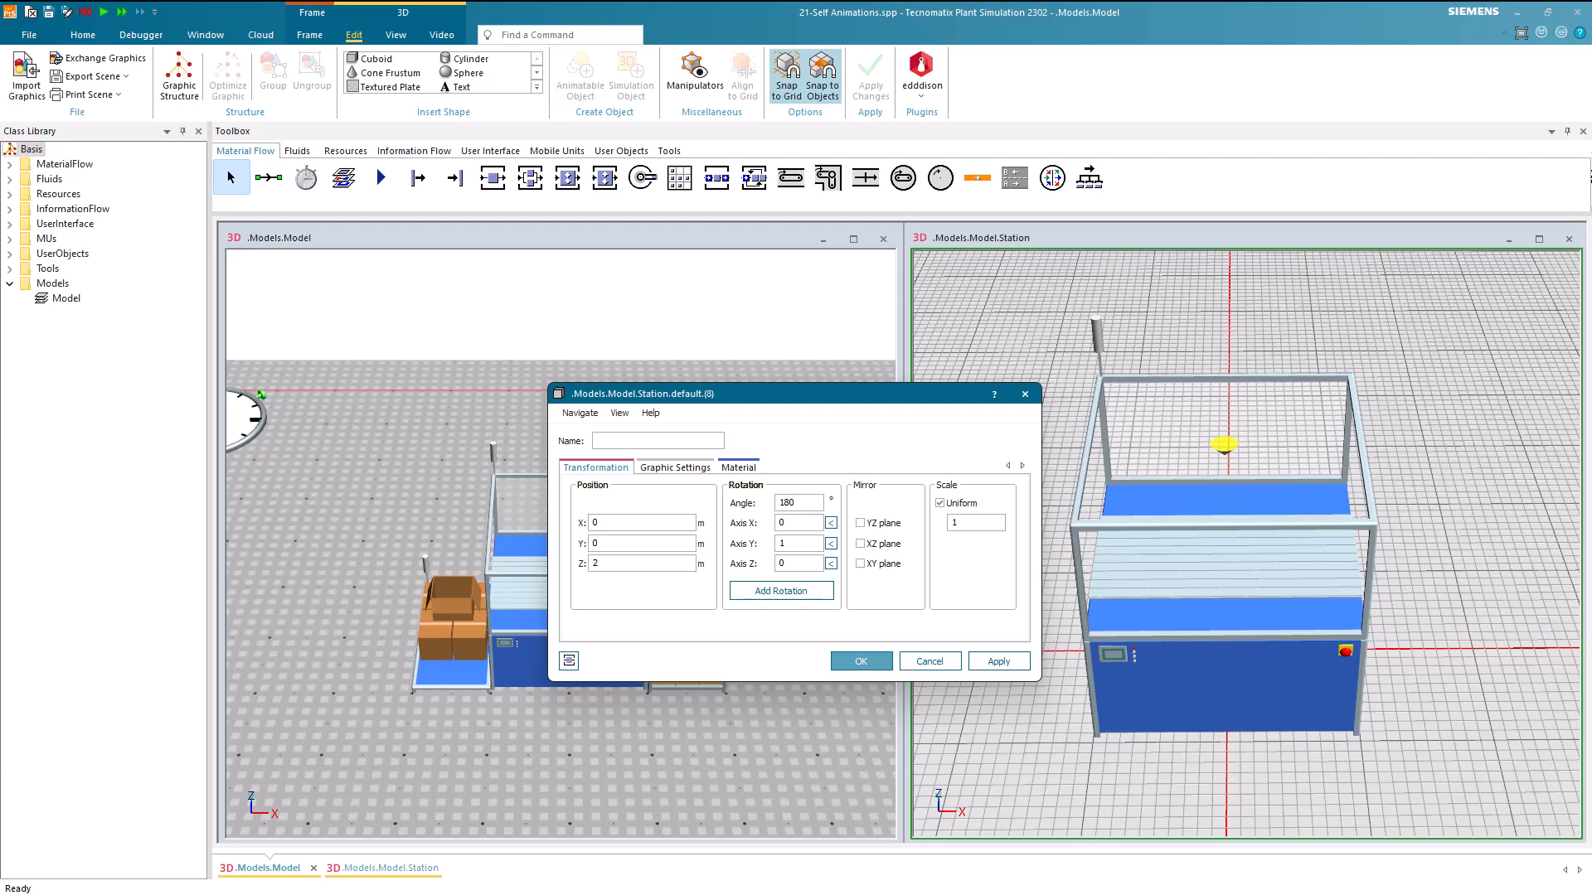
{"action": "left_click", "coordinate": [861, 661]}
Make the cone an animatable object named sprayer
{"action": "scroll", "coordinate": [1218, 469], "scroll_direction": "up", "scroll_amount": 1}
{"action": "scroll", "coordinate": [1219, 468], "scroll_direction": "up", "scroll_amount": 1}
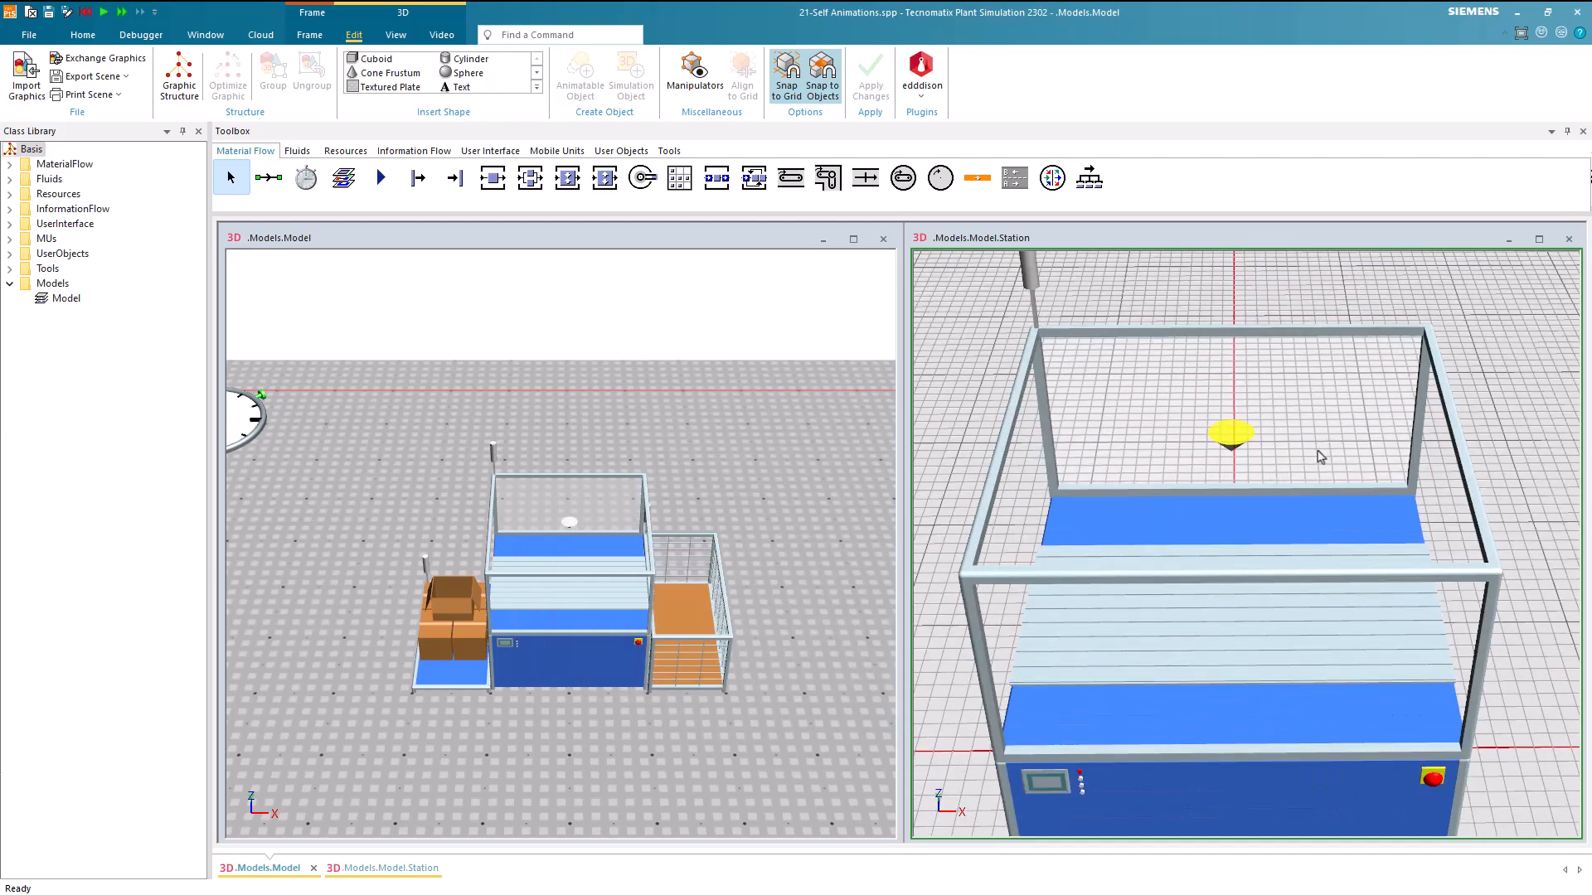
{"action": "left_click", "coordinate": [1522, 576]}
{"action": "mouse_move", "coordinate": [1533, 570]}
{"action": "left_mouse_down"}
{"action": "mouse_move", "coordinate": [1529, 545]}
{"action": "mouse_move", "coordinate": [1531, 568]}
{"action": "left_mouse_up"}
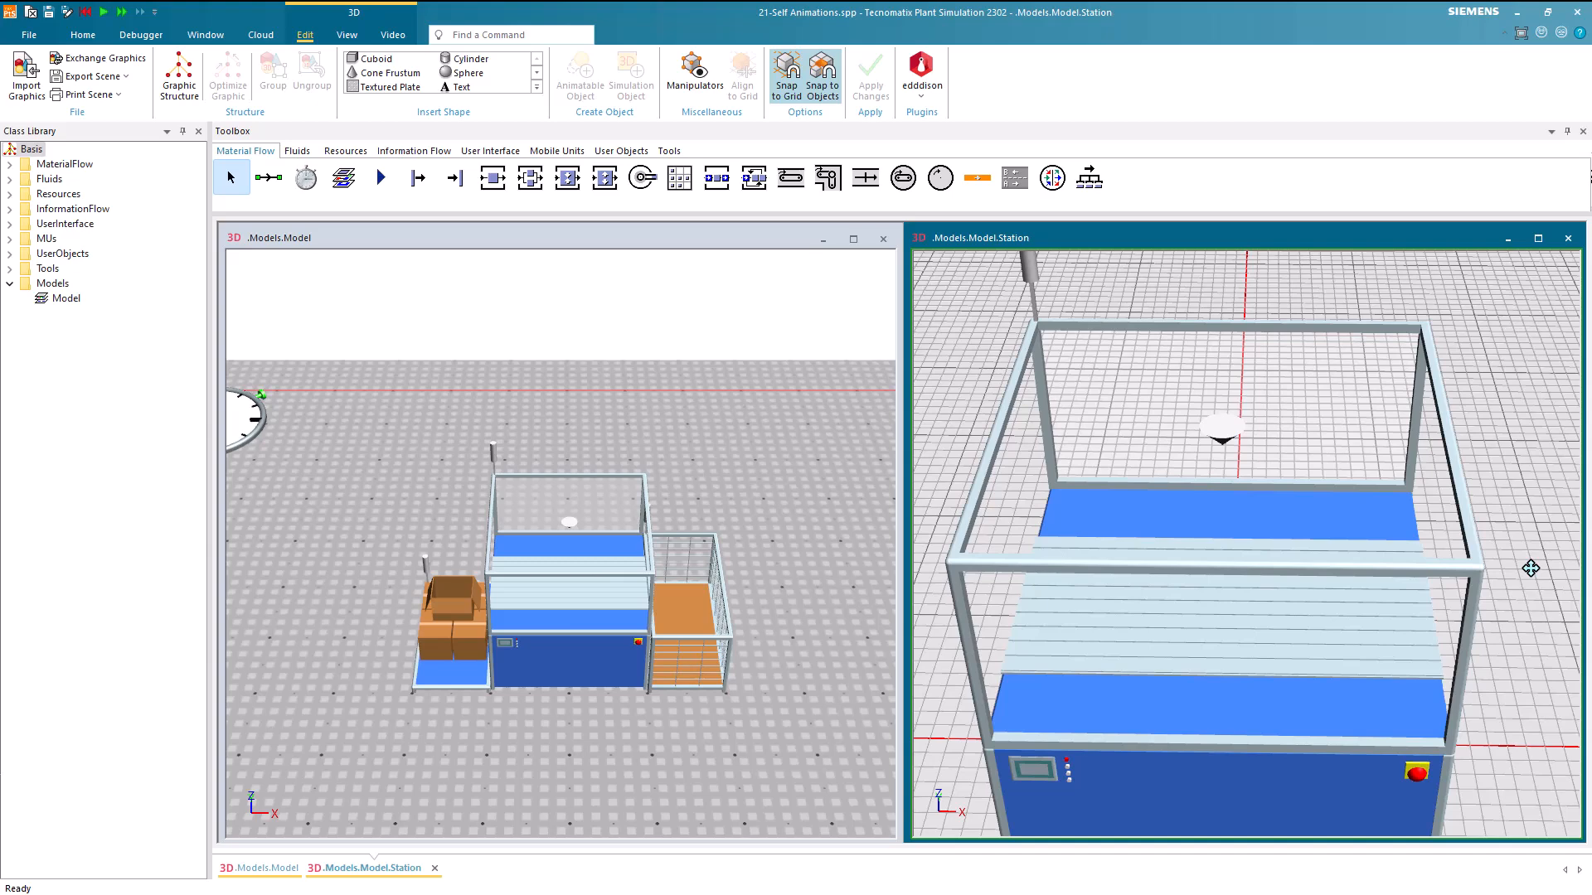
{"action": "scroll", "coordinate": [1530, 568], "scroll_direction": "down", "scroll_amount": 6}
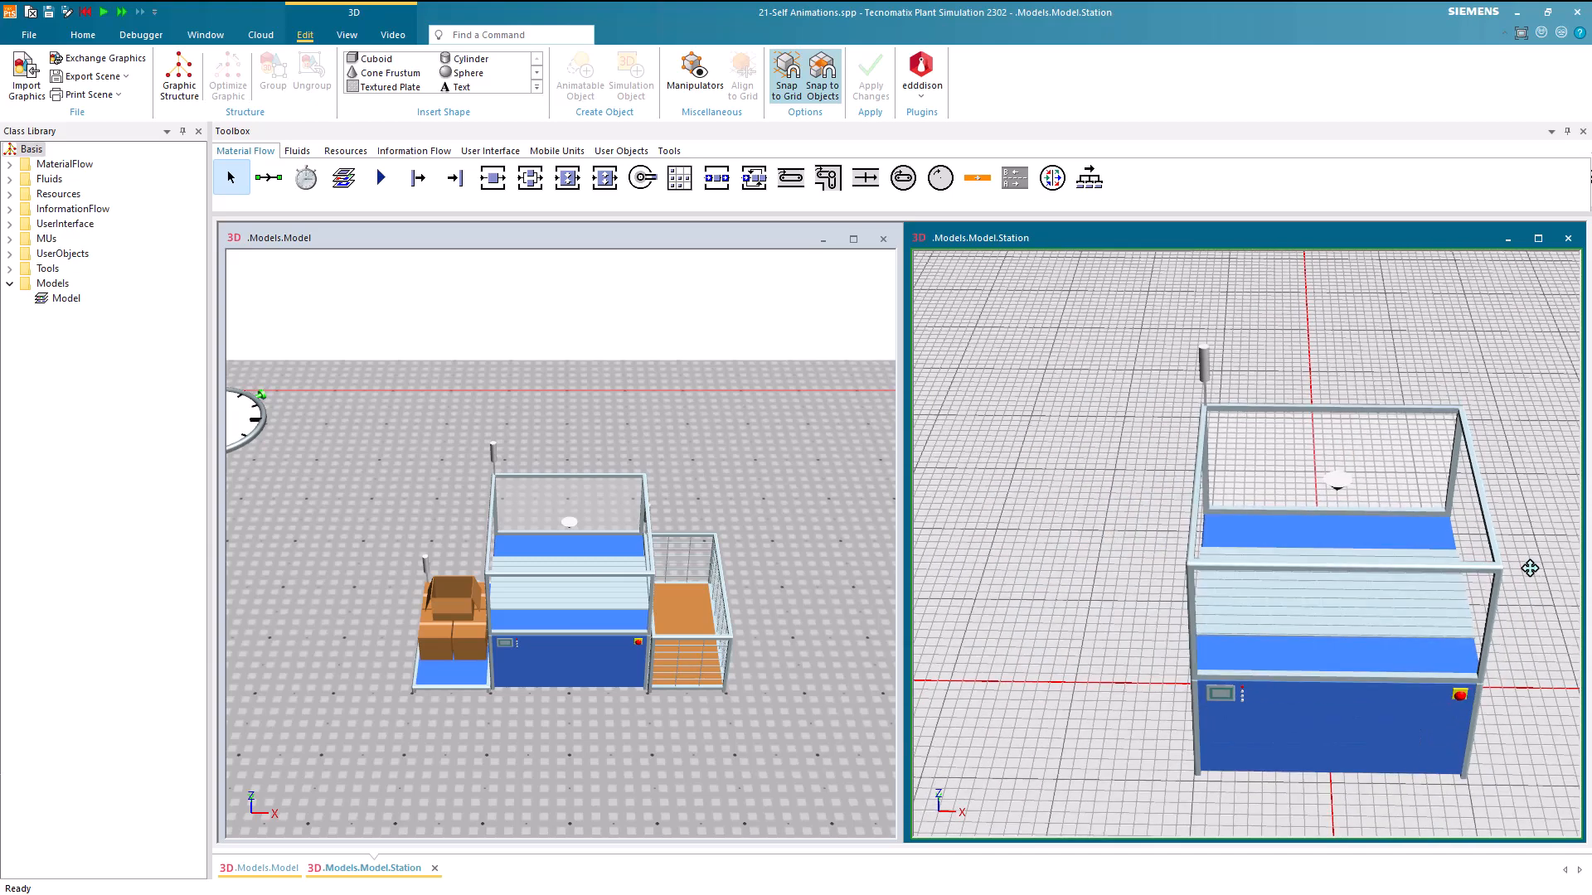
{"action": "right_click", "coordinate": [1268, 459]}
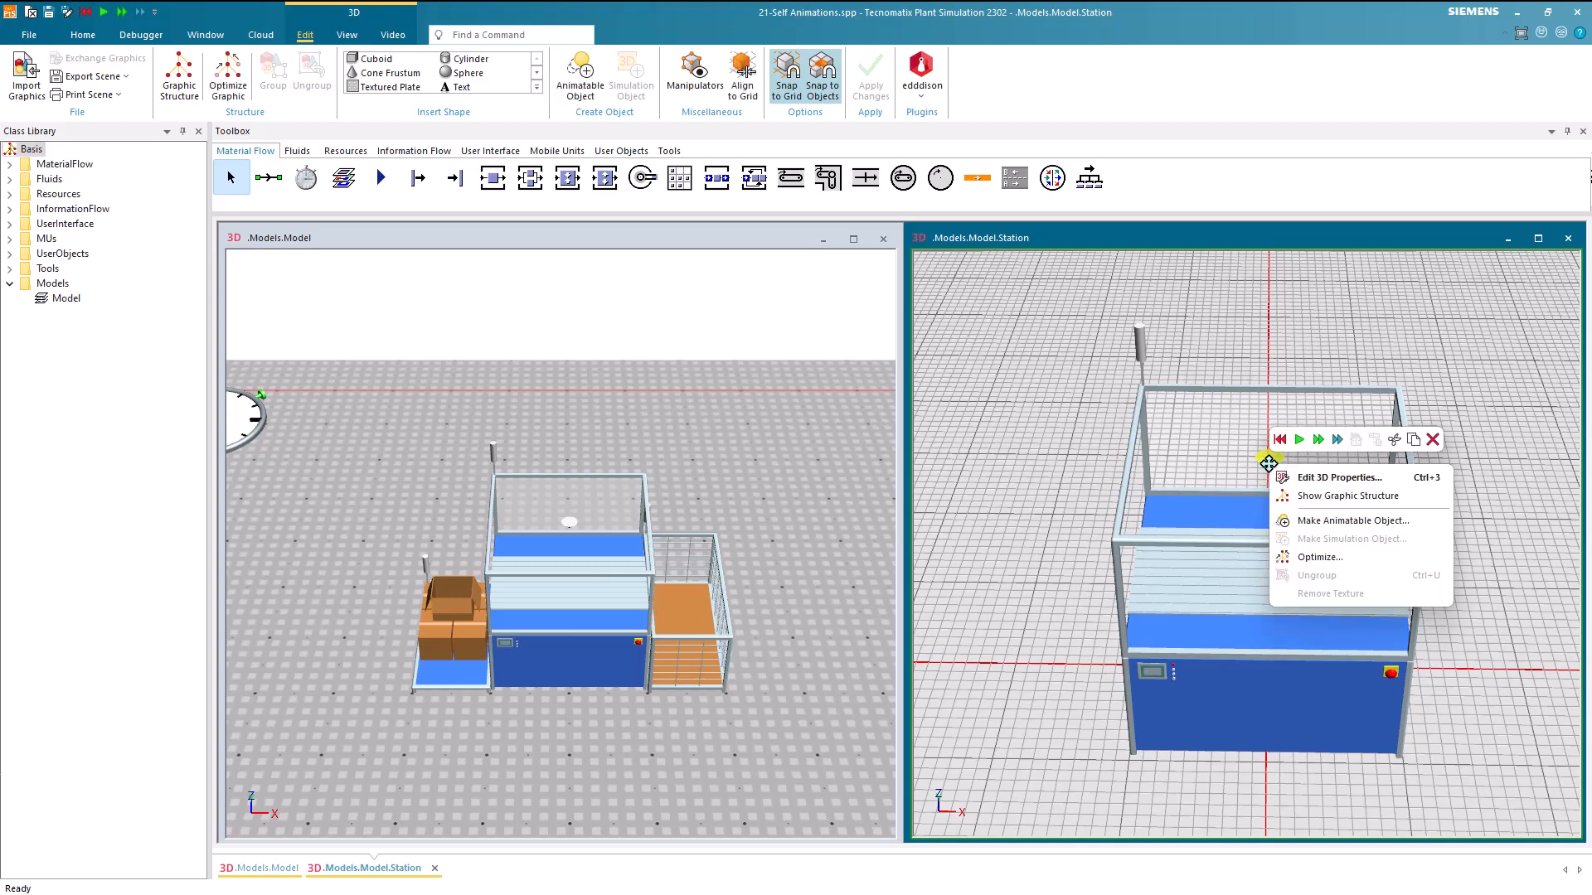
{"action": "left_click", "coordinate": [1308, 520]}
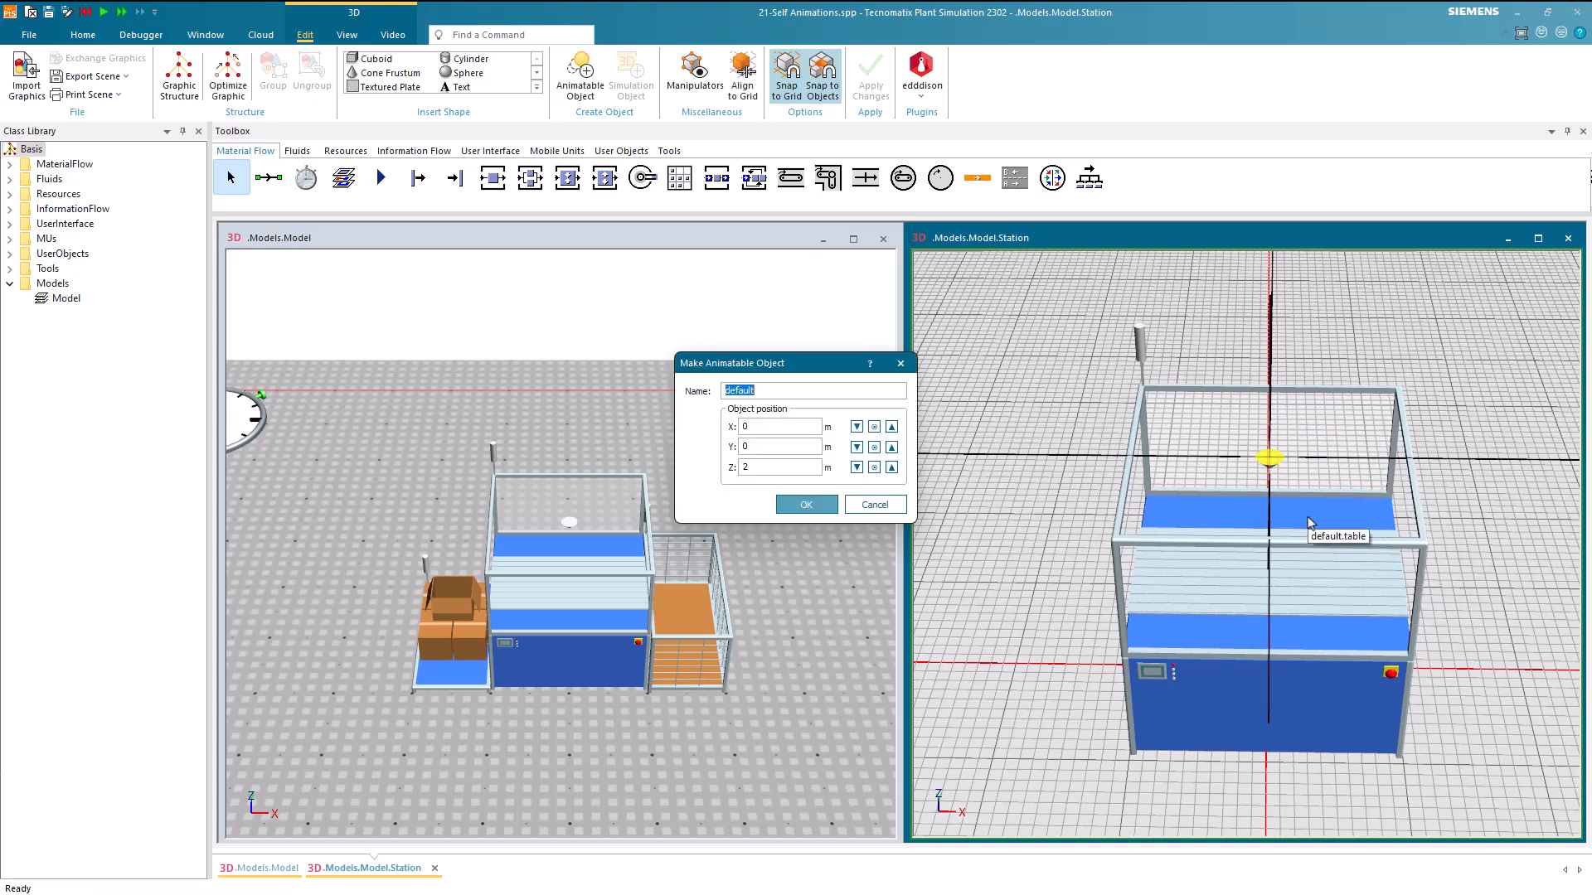
{"action": "type", "text": "sprayer"}
{"action": "key", "text": "Return"}
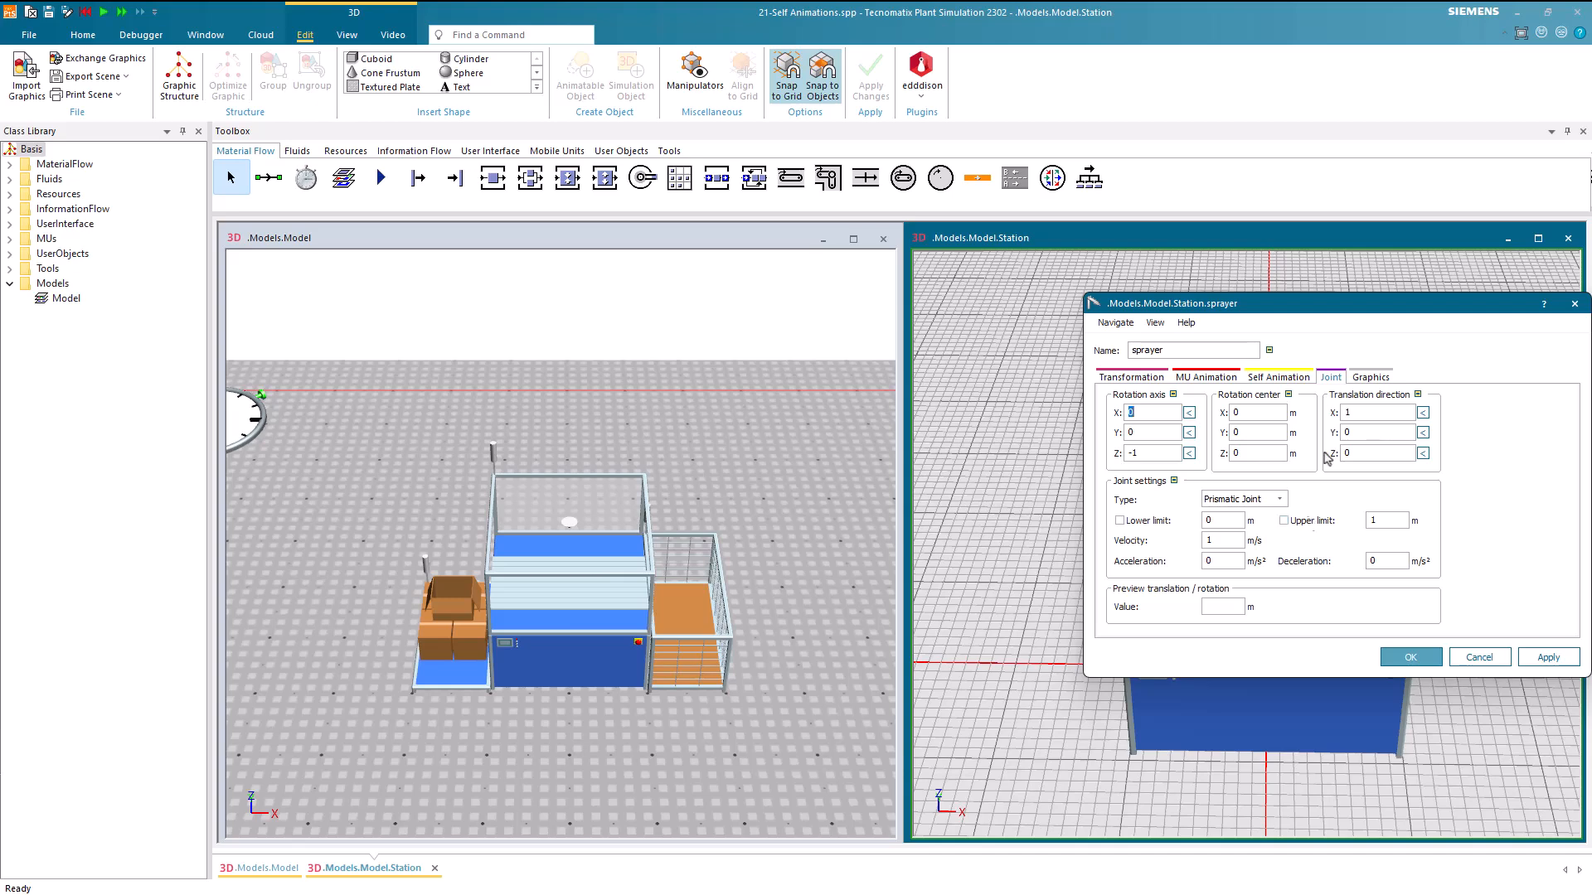
Add a self-animation path of type Lines named spraying to the sprayer
{"action": "mouse_move", "coordinate": [1382, 301]}
{"action": "left_mouse_down"}
{"action": "mouse_move", "coordinate": [884, 378]}
{"action": "mouse_move", "coordinate": [810, 361]}
{"action": "left_mouse_up"}
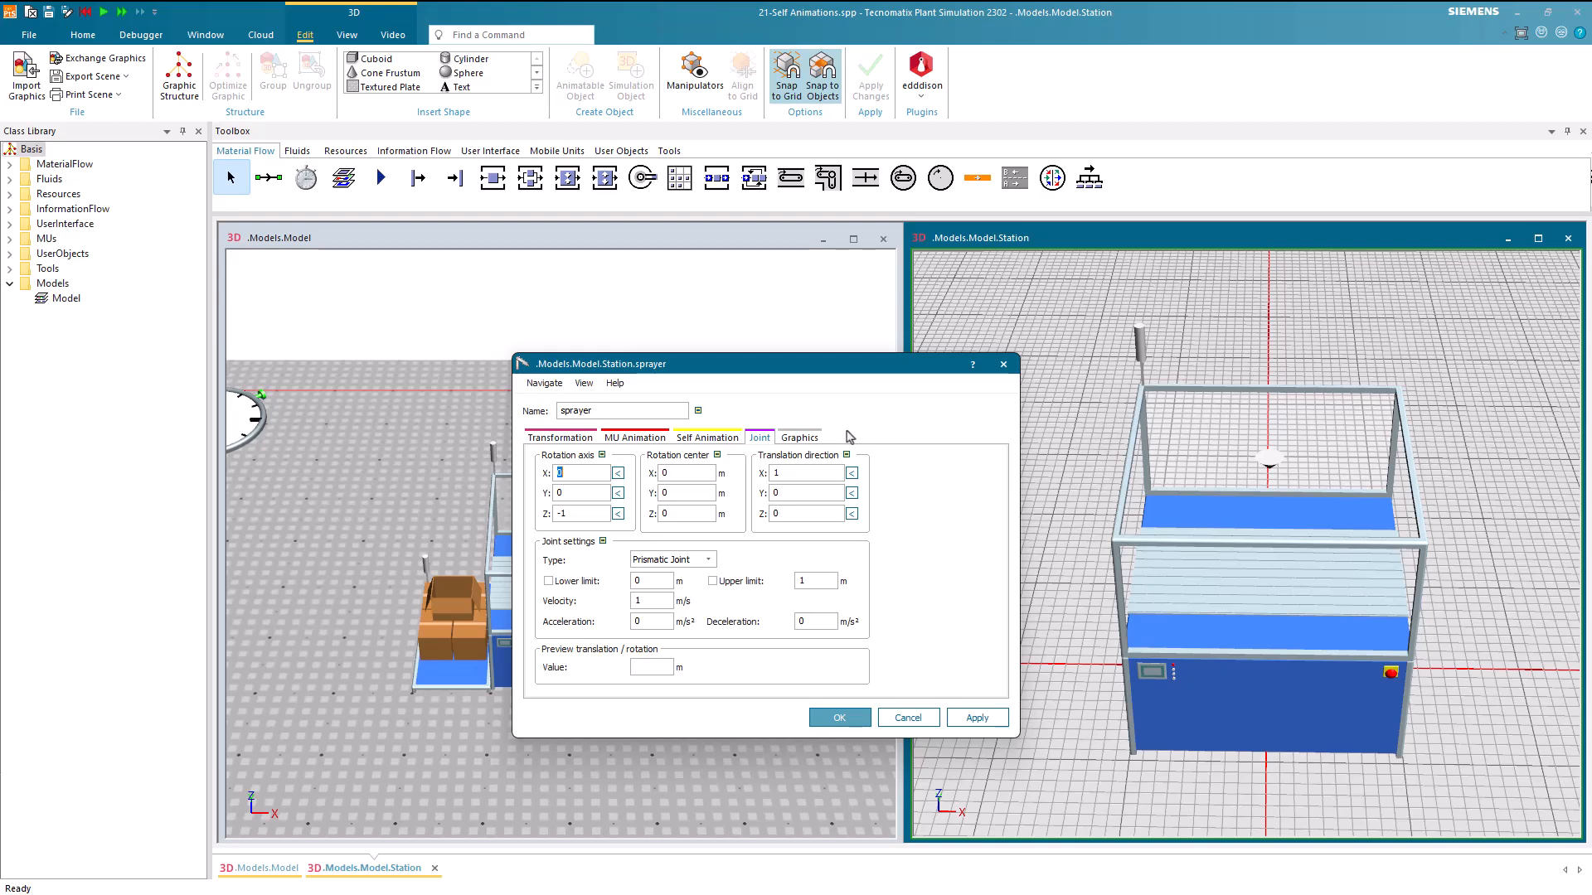
{"action": "left_click", "coordinate": [710, 437]}
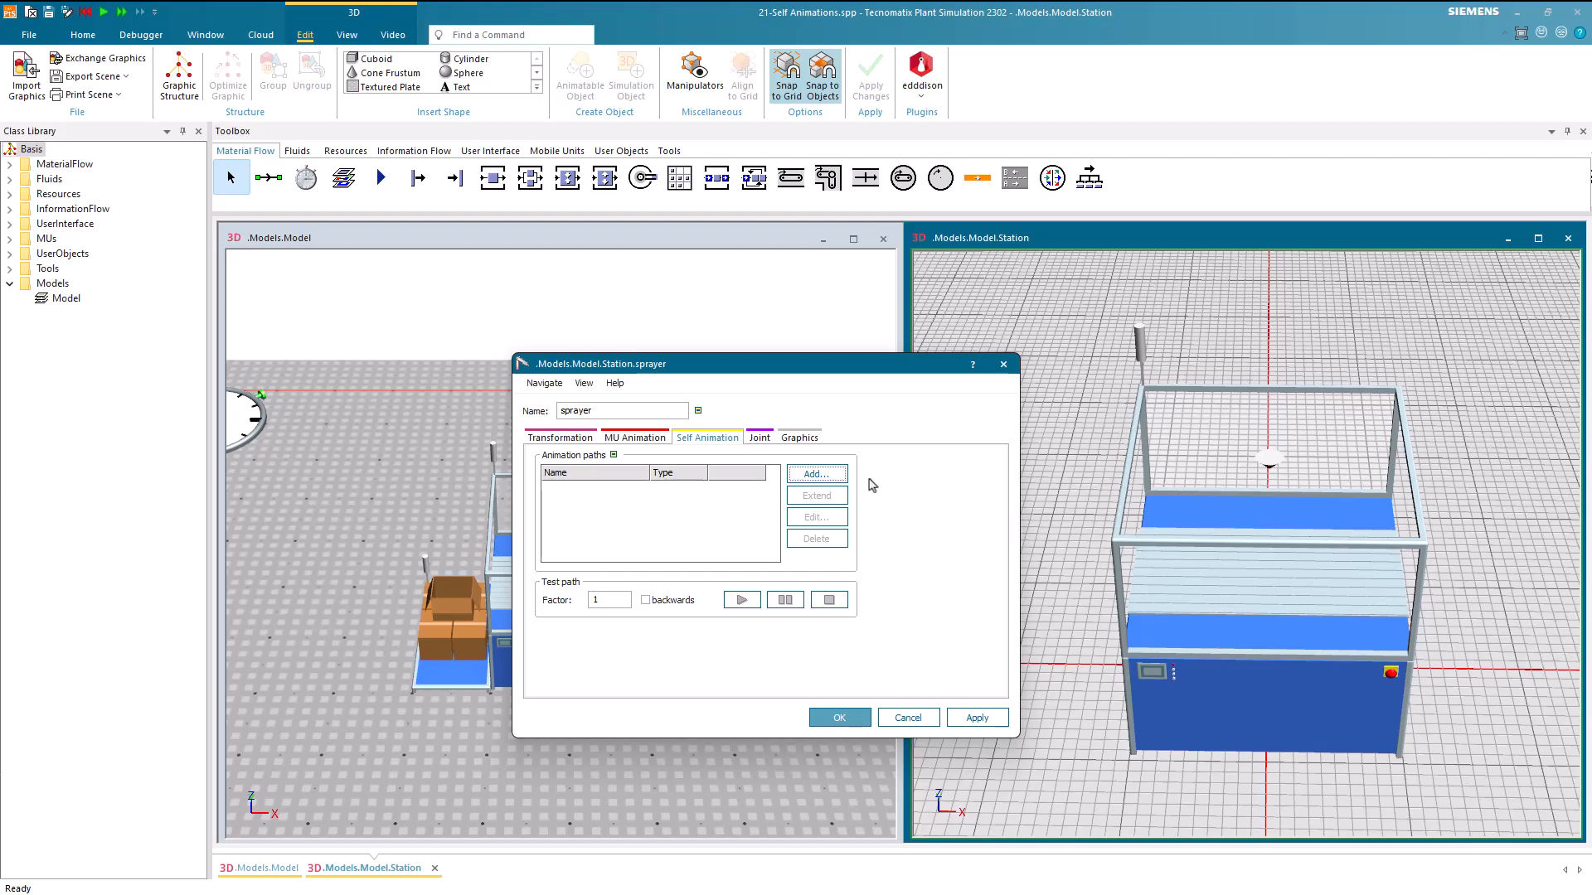
{"action": "left_click", "coordinate": [825, 478]}
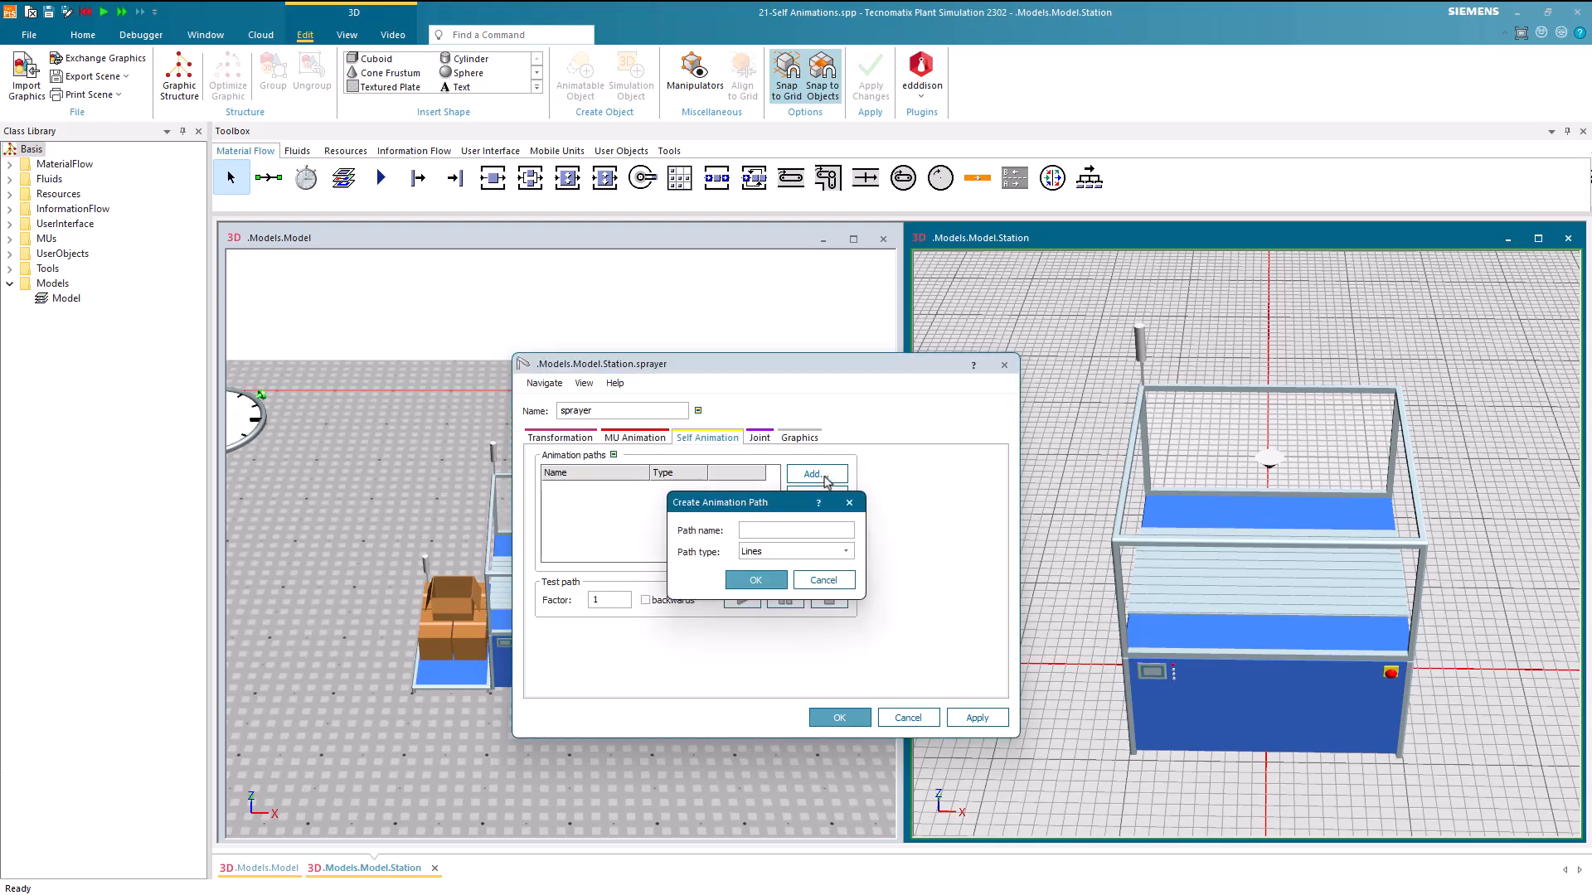
{"action": "type", "text": "spraying"}
{"action": "key", "text": "Return"}
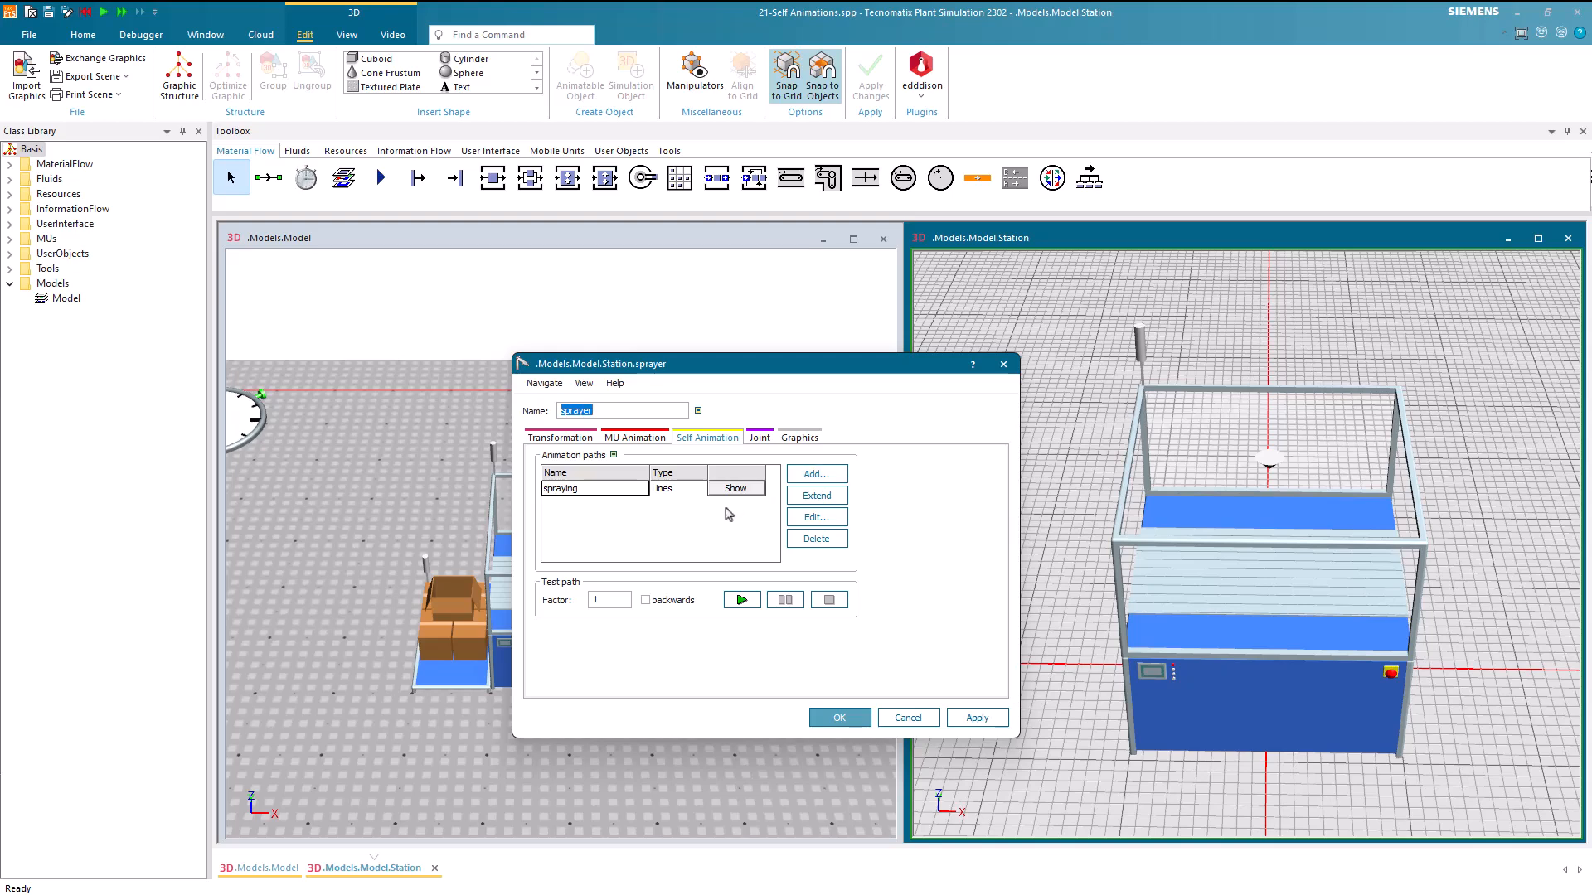
Add a second anchor point to the spraying path and set its Z position to -0.7 m
{"action": "left_click", "coordinate": [799, 516]}
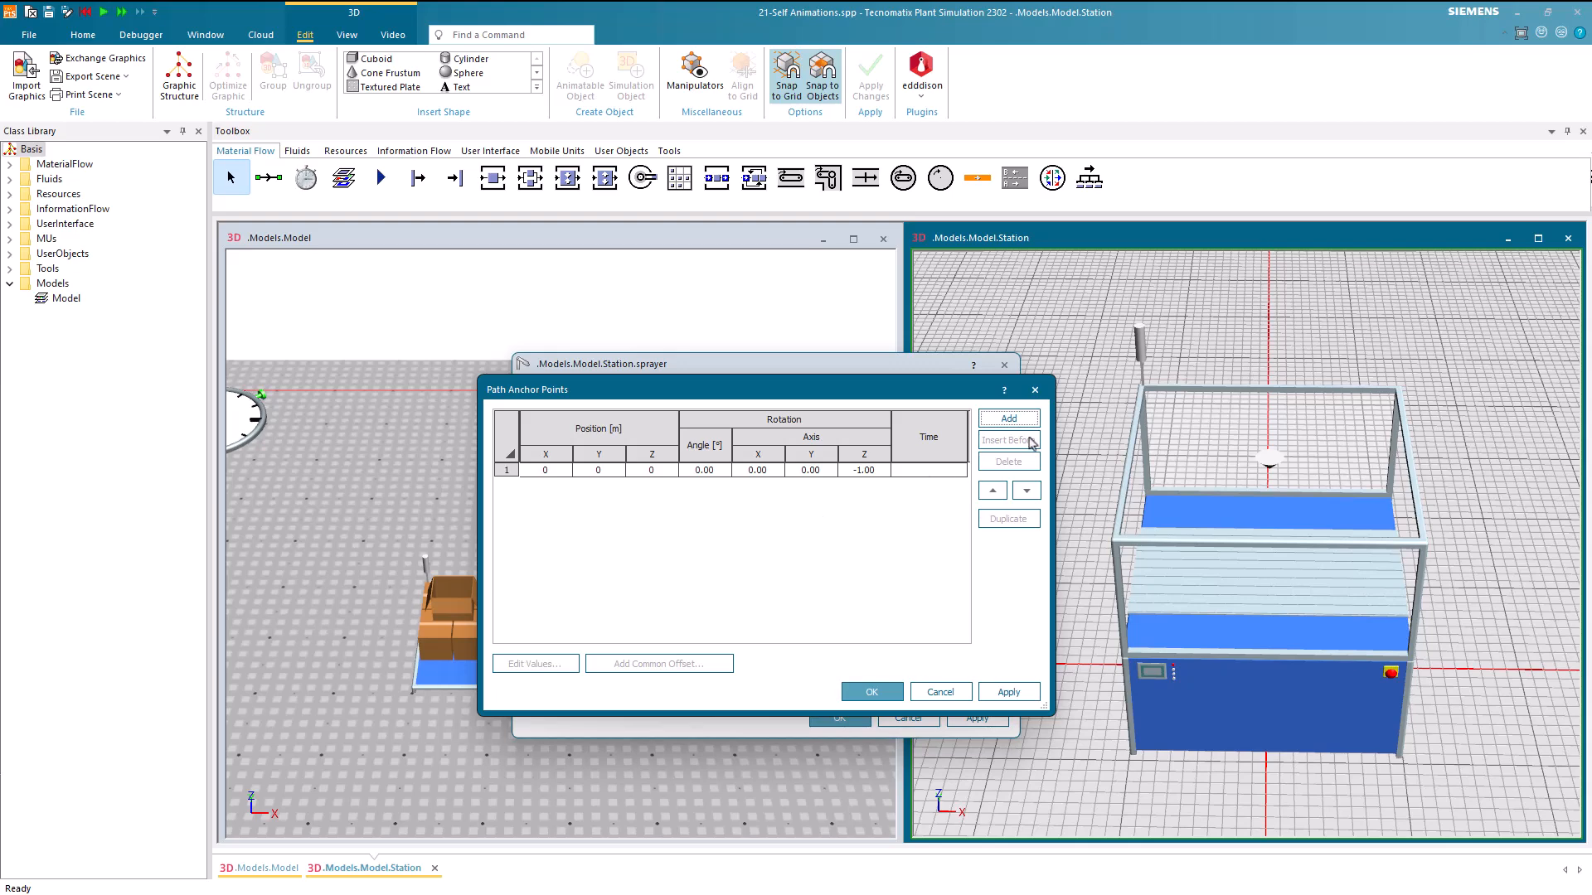
{"action": "left_click", "coordinate": [1008, 419]}
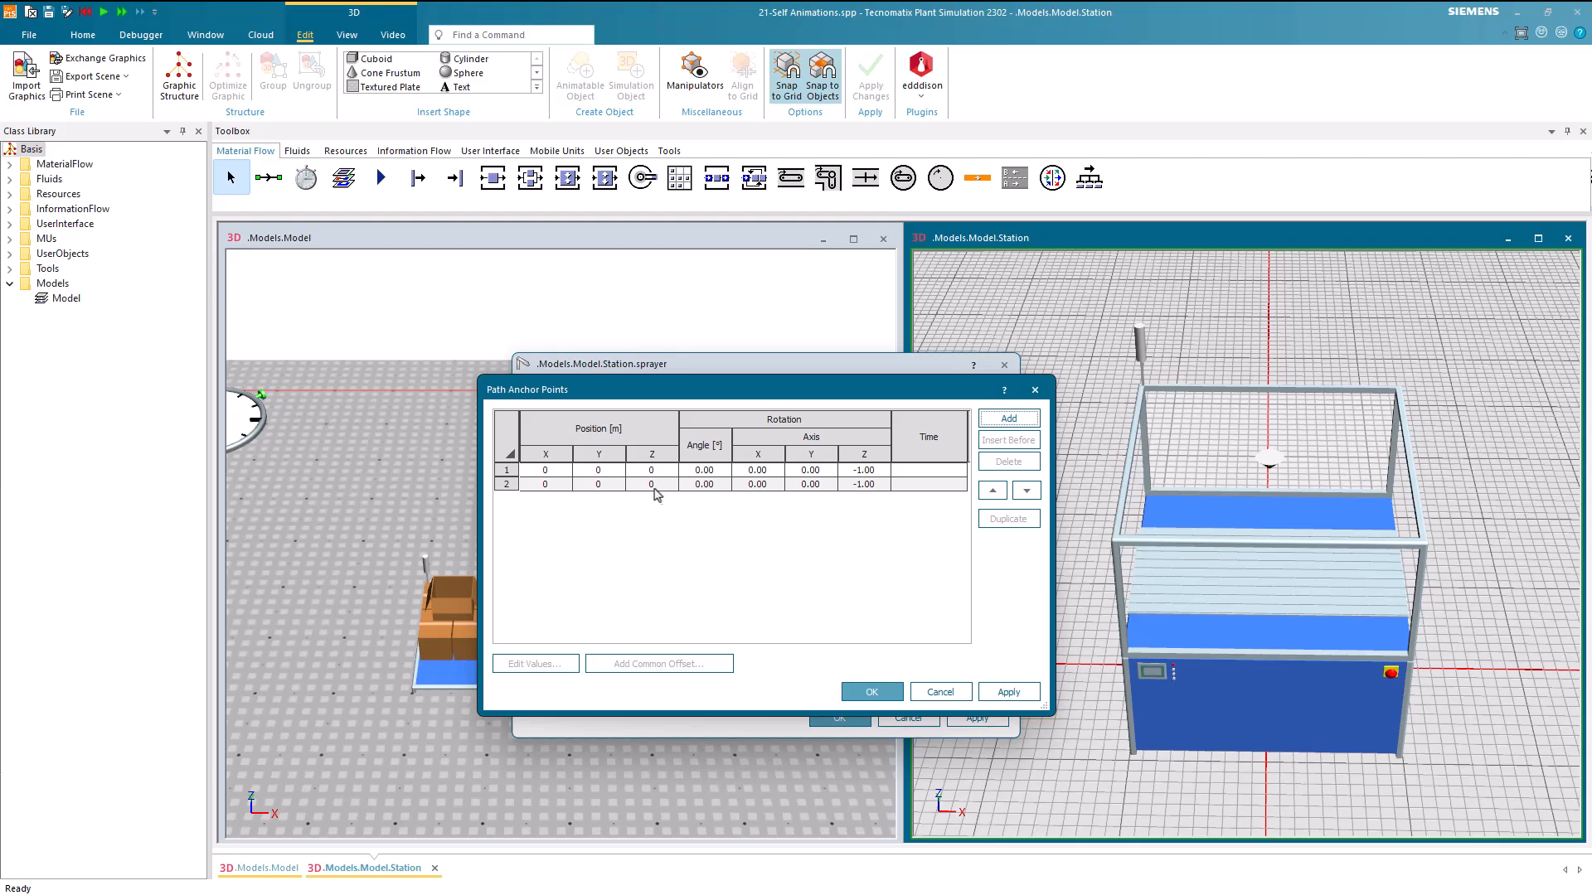
{"action": "double_click", "coordinate": [651, 487]}
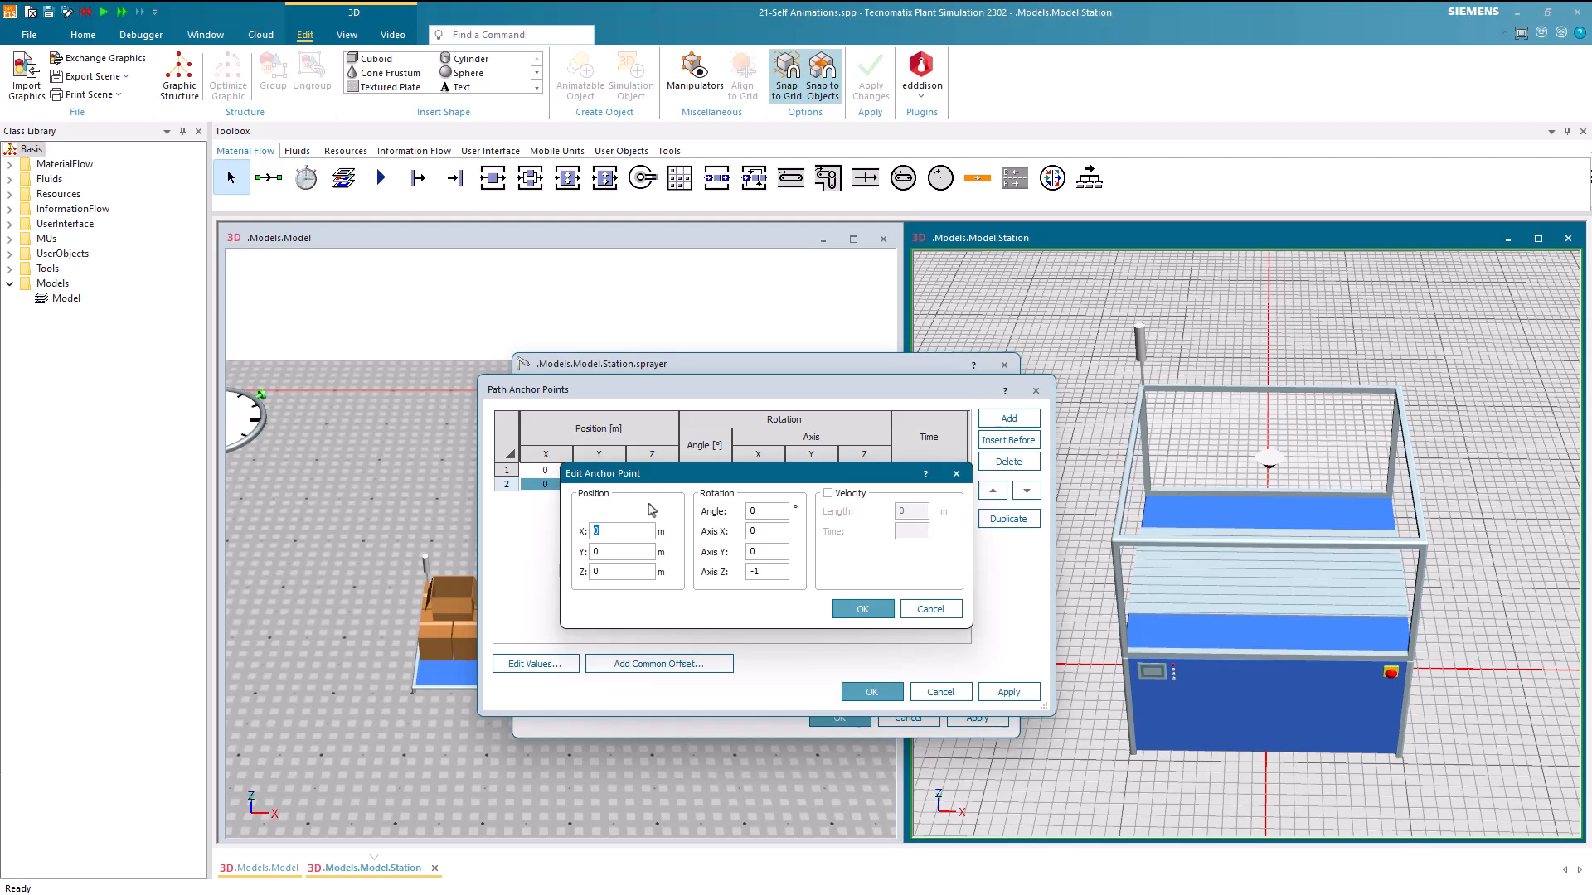
{"action": "left_click", "coordinate": [624, 567]}
{"action": "type", "text": ".4"}
{"action": "key", "text": "Home"}
{"action": "type", "text": "-"}
{"action": "left_click", "coordinate": [851, 613]}
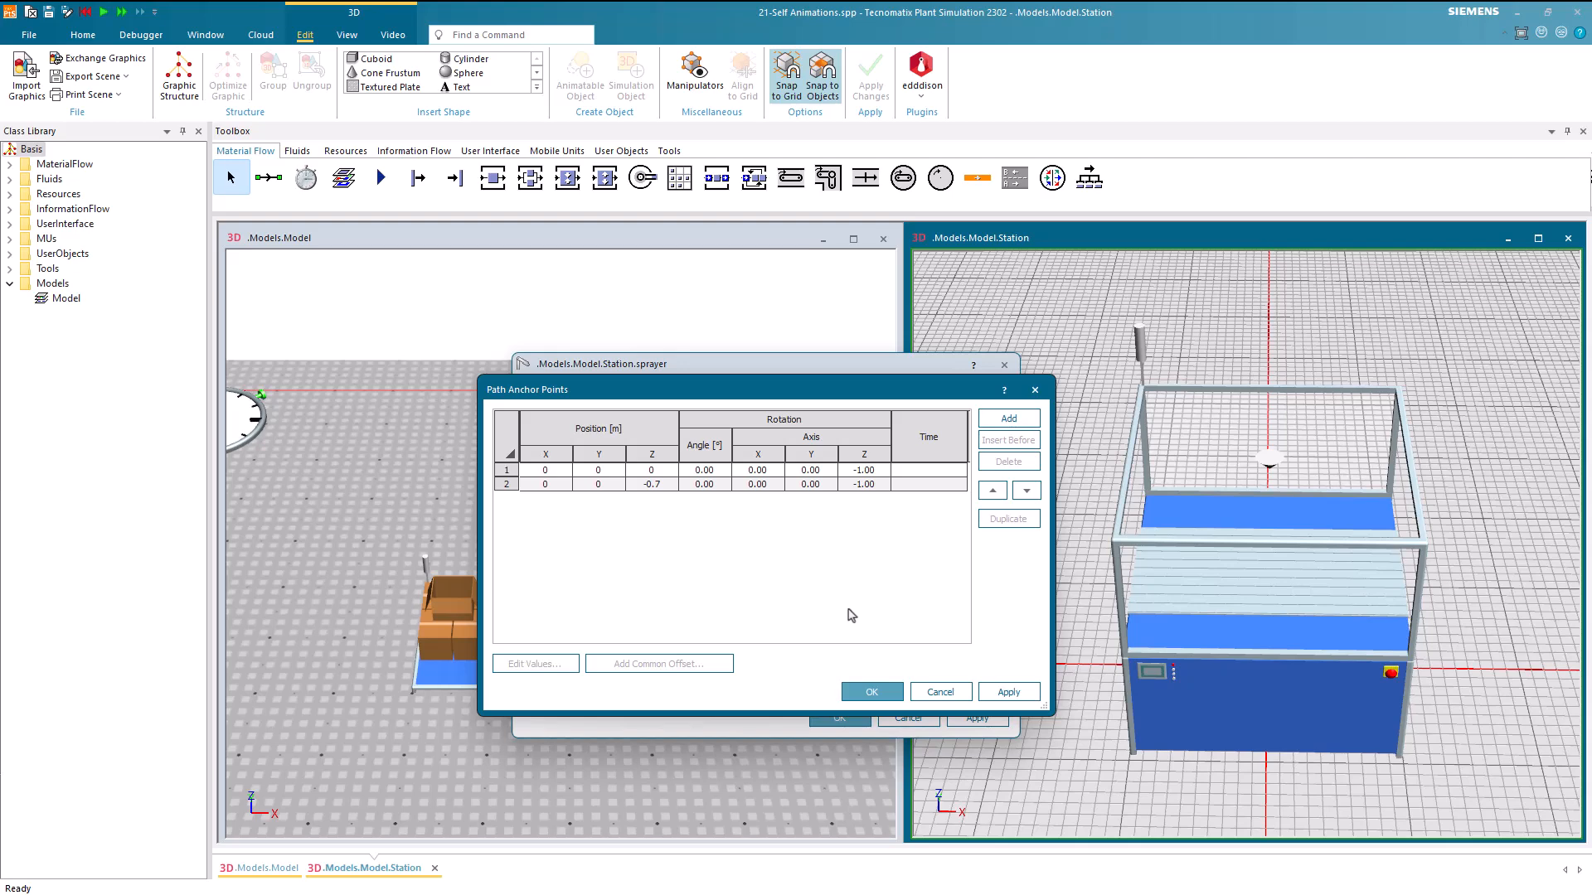
Confirm the anchor points and show the spraying path in the station's 3D view
{"action": "left_click", "coordinate": [868, 693]}
{"action": "left_click", "coordinate": [737, 489]}
{"action": "middle_click_drag", "start_coordinate": [1466, 591], "coordinate": [1467, 557]}
{"action": "scroll", "coordinate": [1459, 541], "scroll_direction": "up", "scroll_amount": 5}
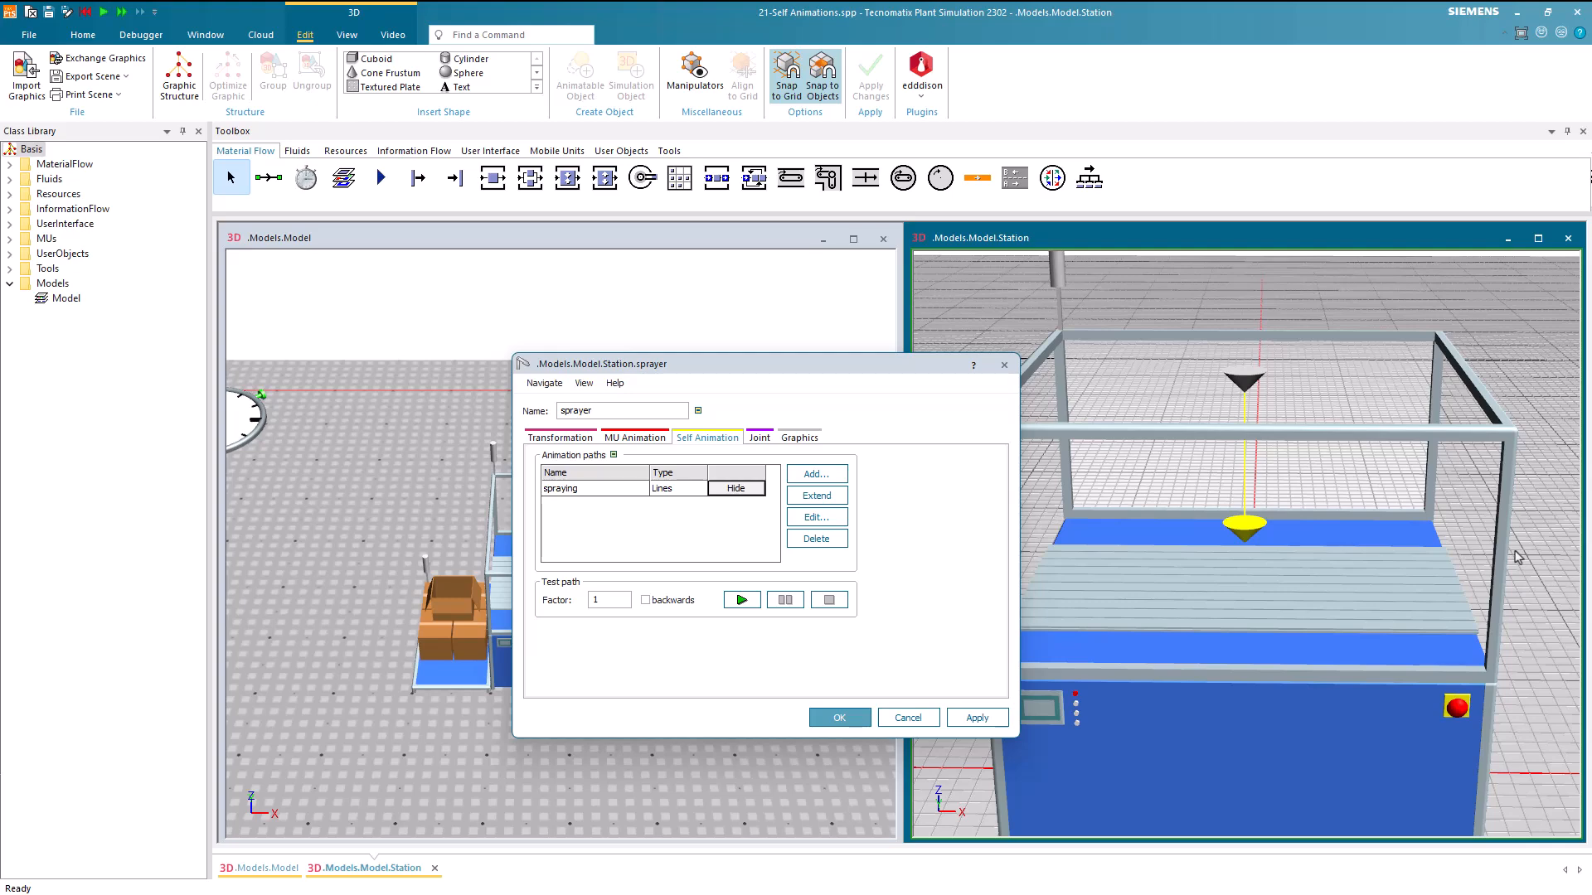
{"action": "scroll", "coordinate": [1515, 557], "scroll_direction": "down", "scroll_amount": 4}
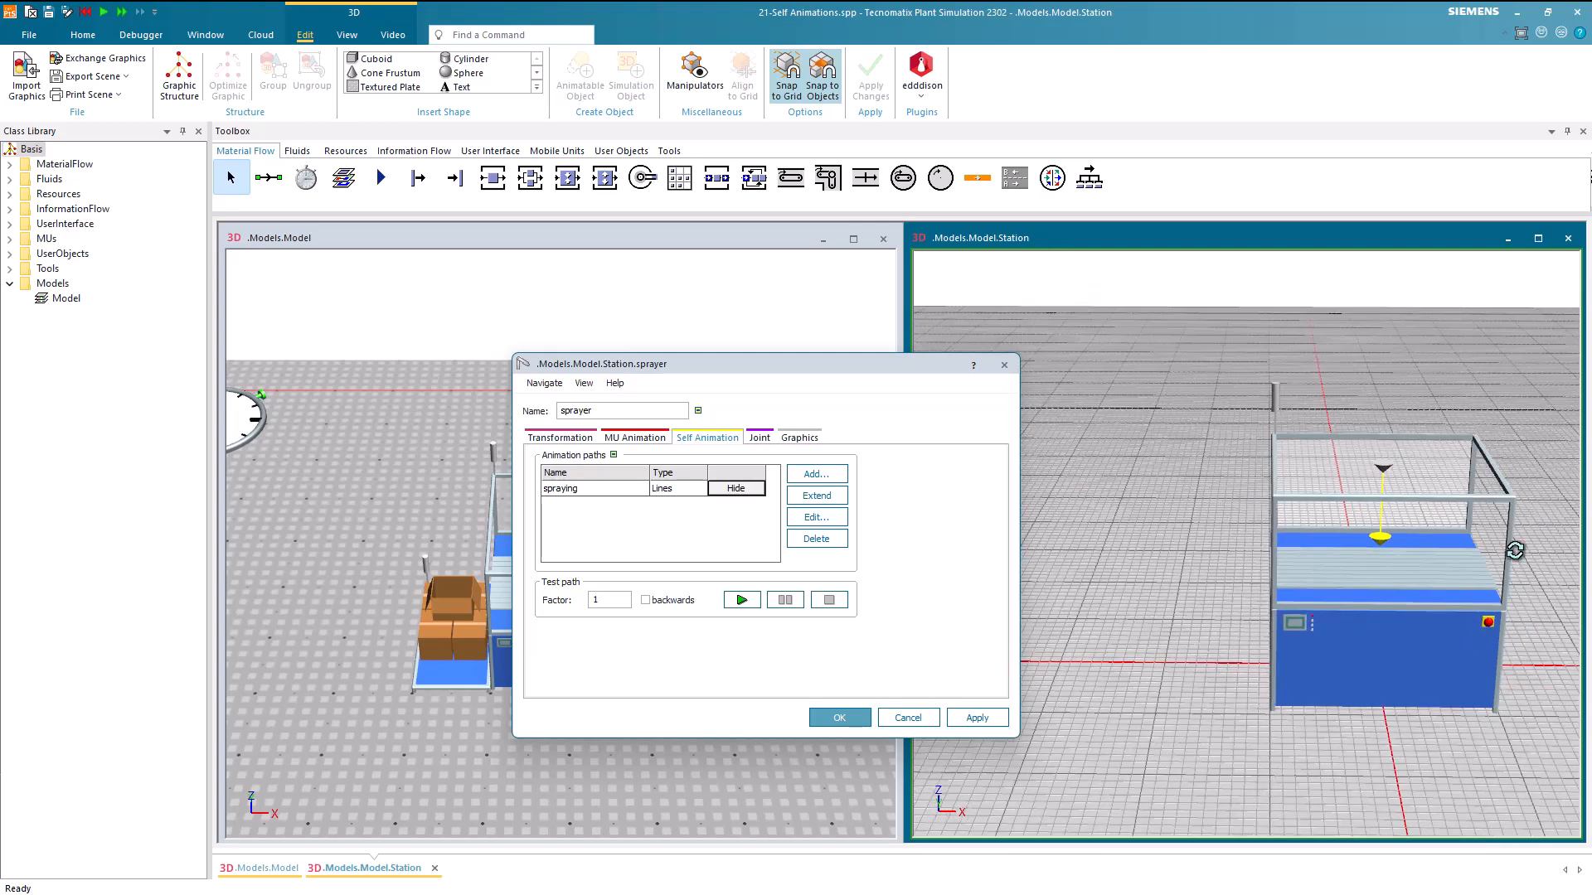
{"action": "middle_click_drag", "start_coordinate": [1510, 548], "coordinate": [1519, 572]}
{"action": "right_click_drag", "start_coordinate": [1519, 572], "coordinate": [1398, 539]}
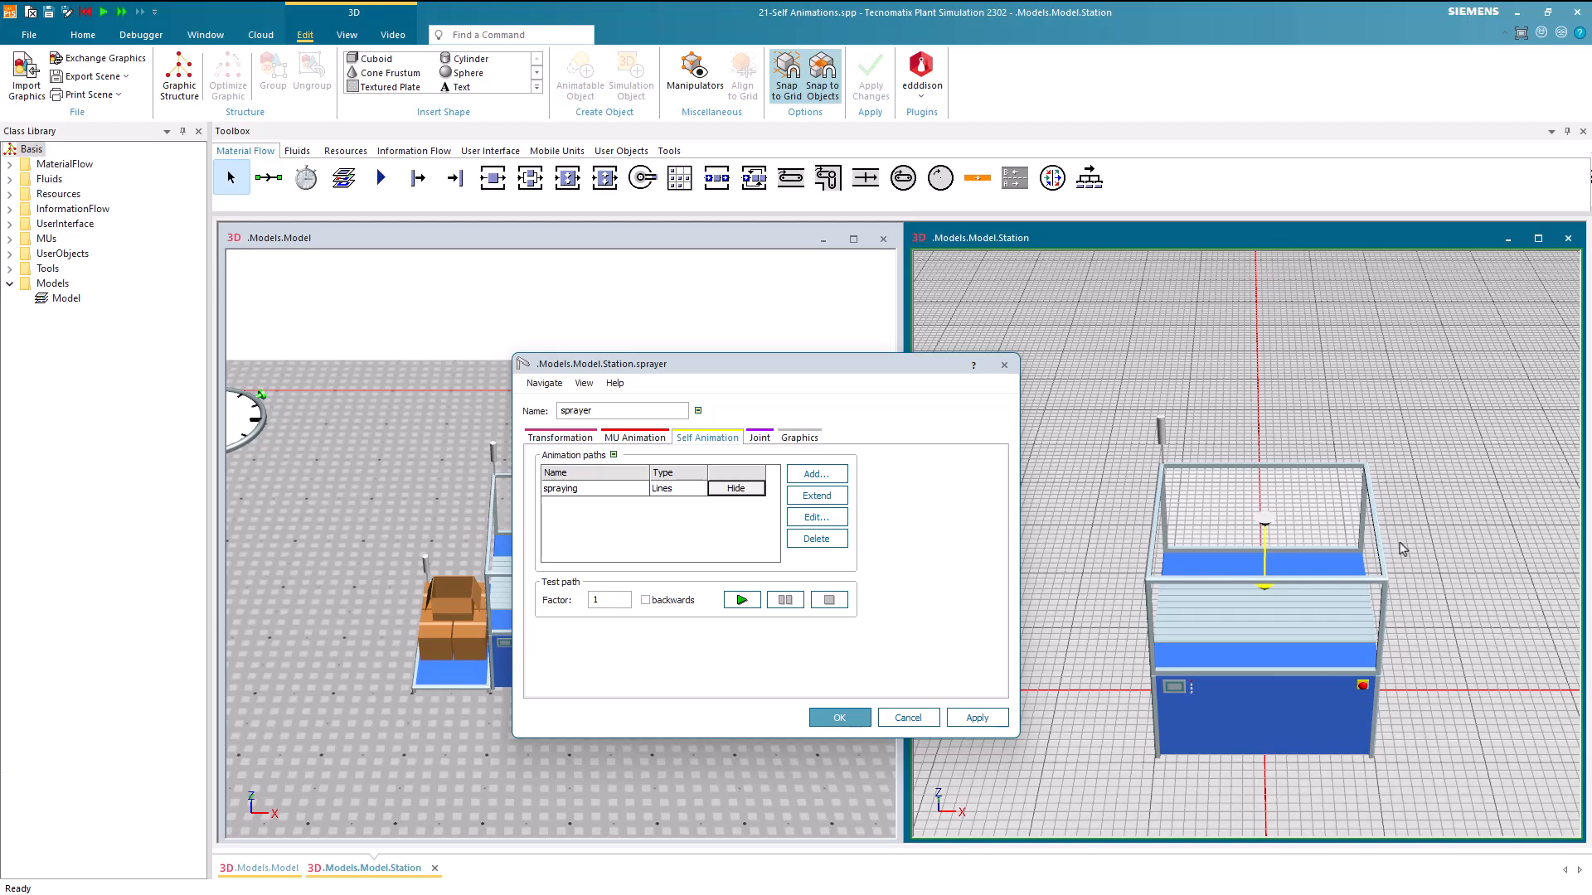
Extend the spraying path in the planning view with four anchor points at X 1, Y -1, X -1 and Y 1 m around the sprayer
{"action": "key", "text": "p"}
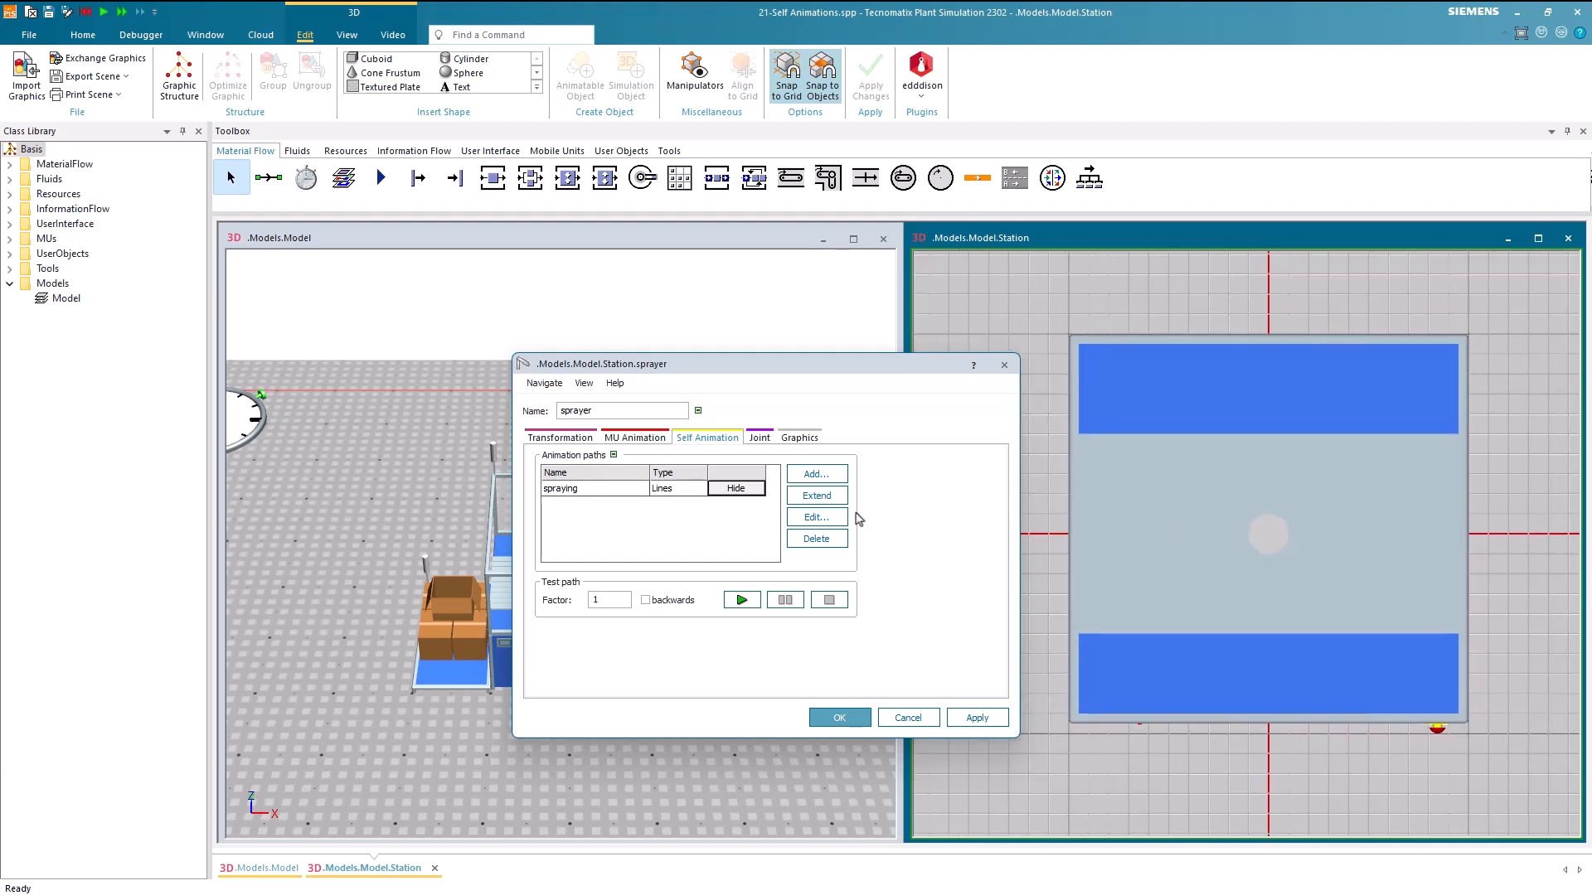
{"action": "left_click", "coordinate": [816, 495]}
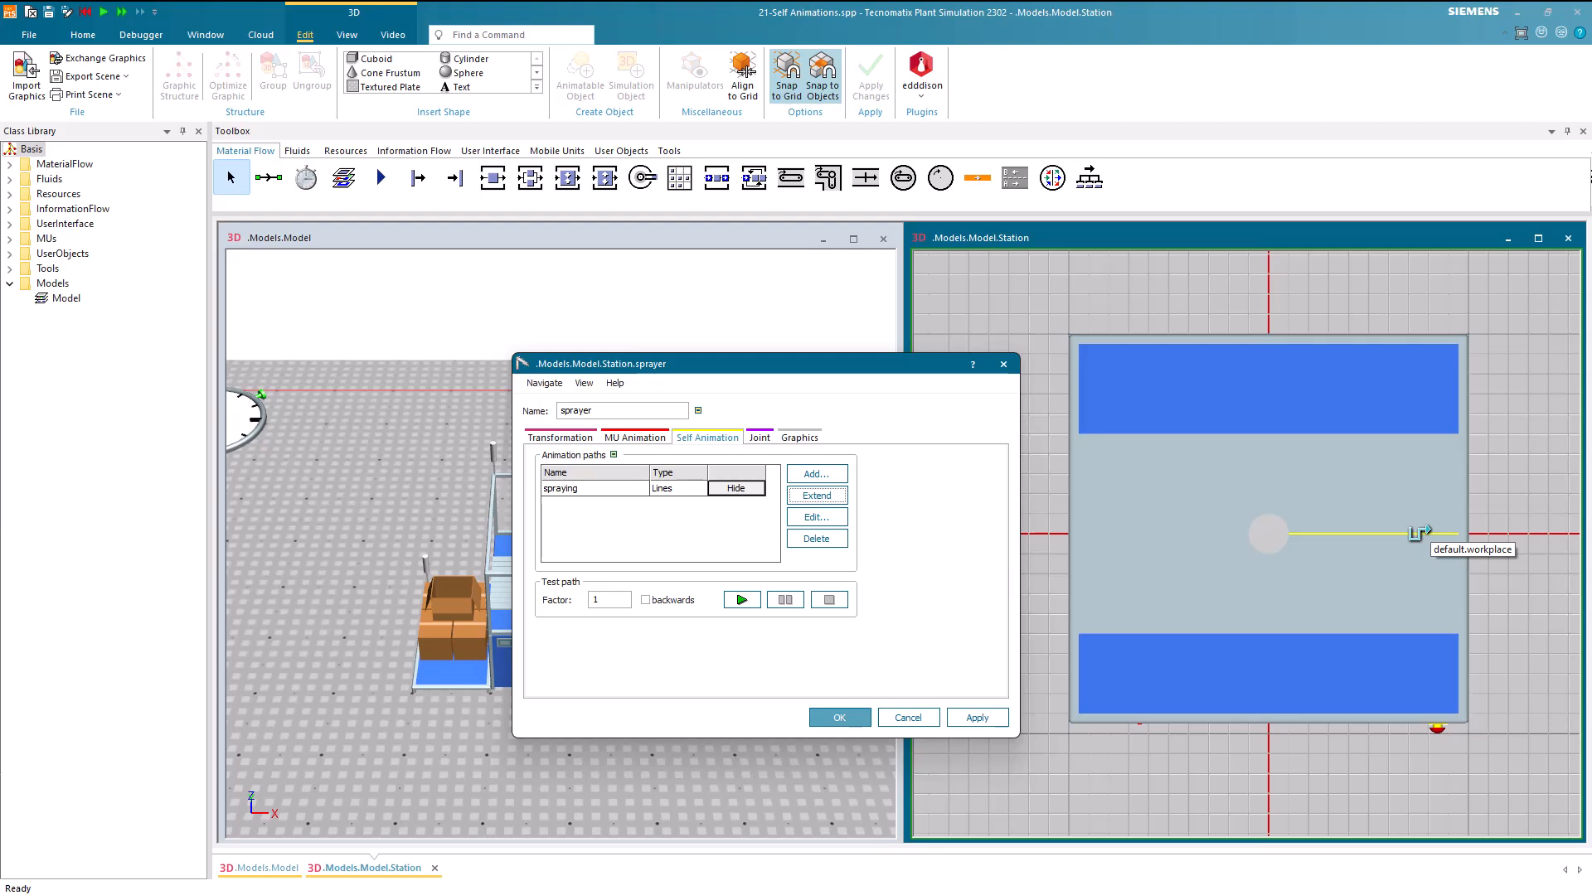
{"action": "left_click", "coordinate": [1415, 533]}
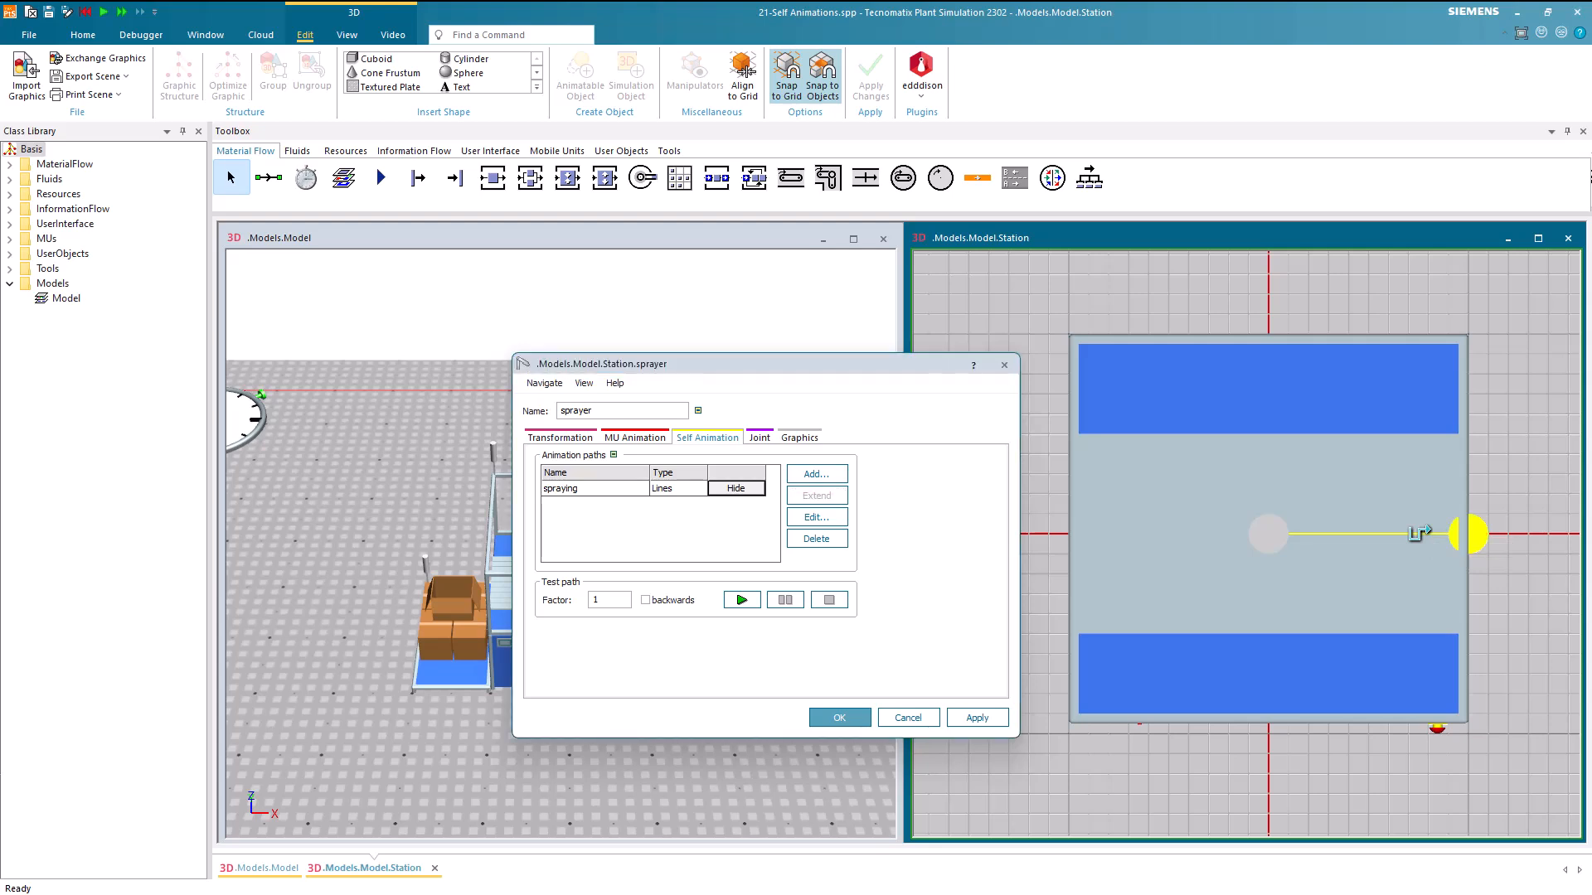
{"action": "left_click", "coordinate": [1262, 680]}
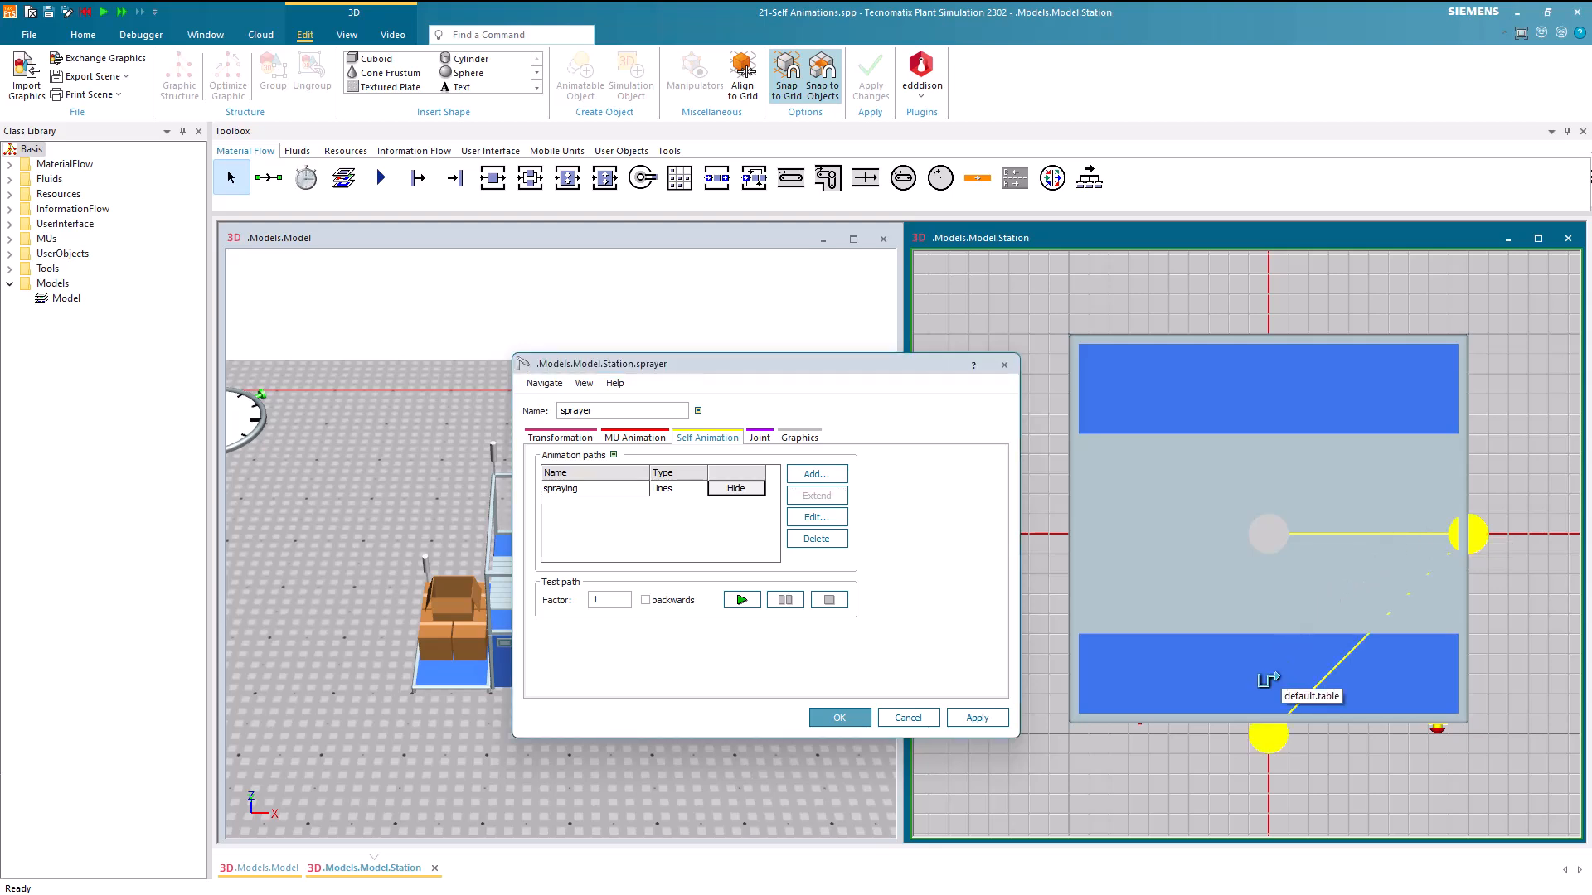
{"action": "left_click", "coordinate": [1111, 577]}
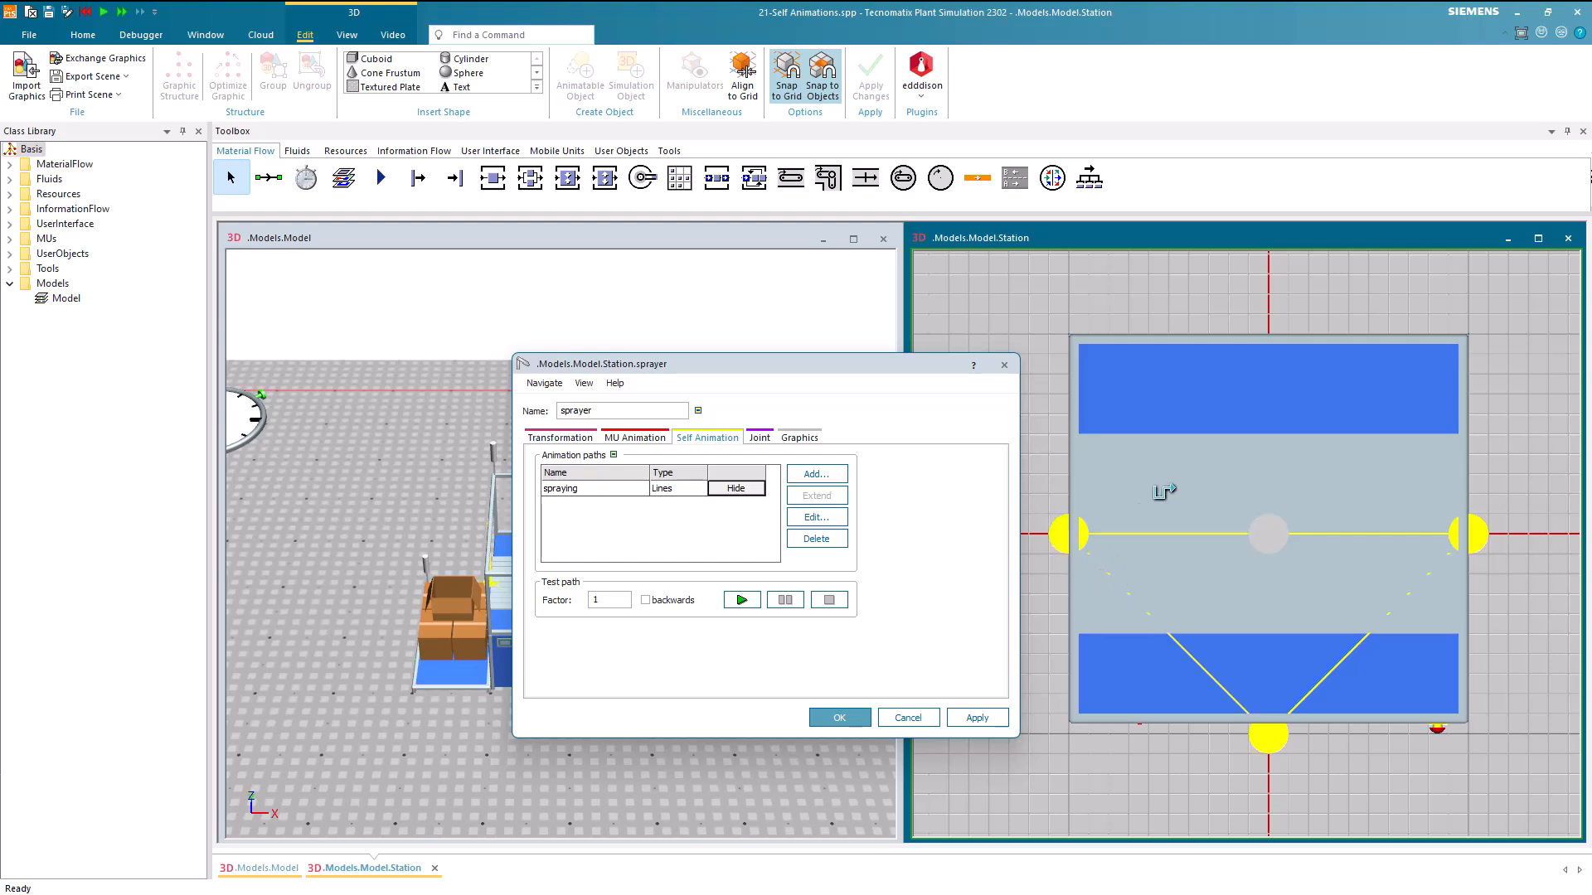
{"action": "left_click", "coordinate": [1252, 417]}
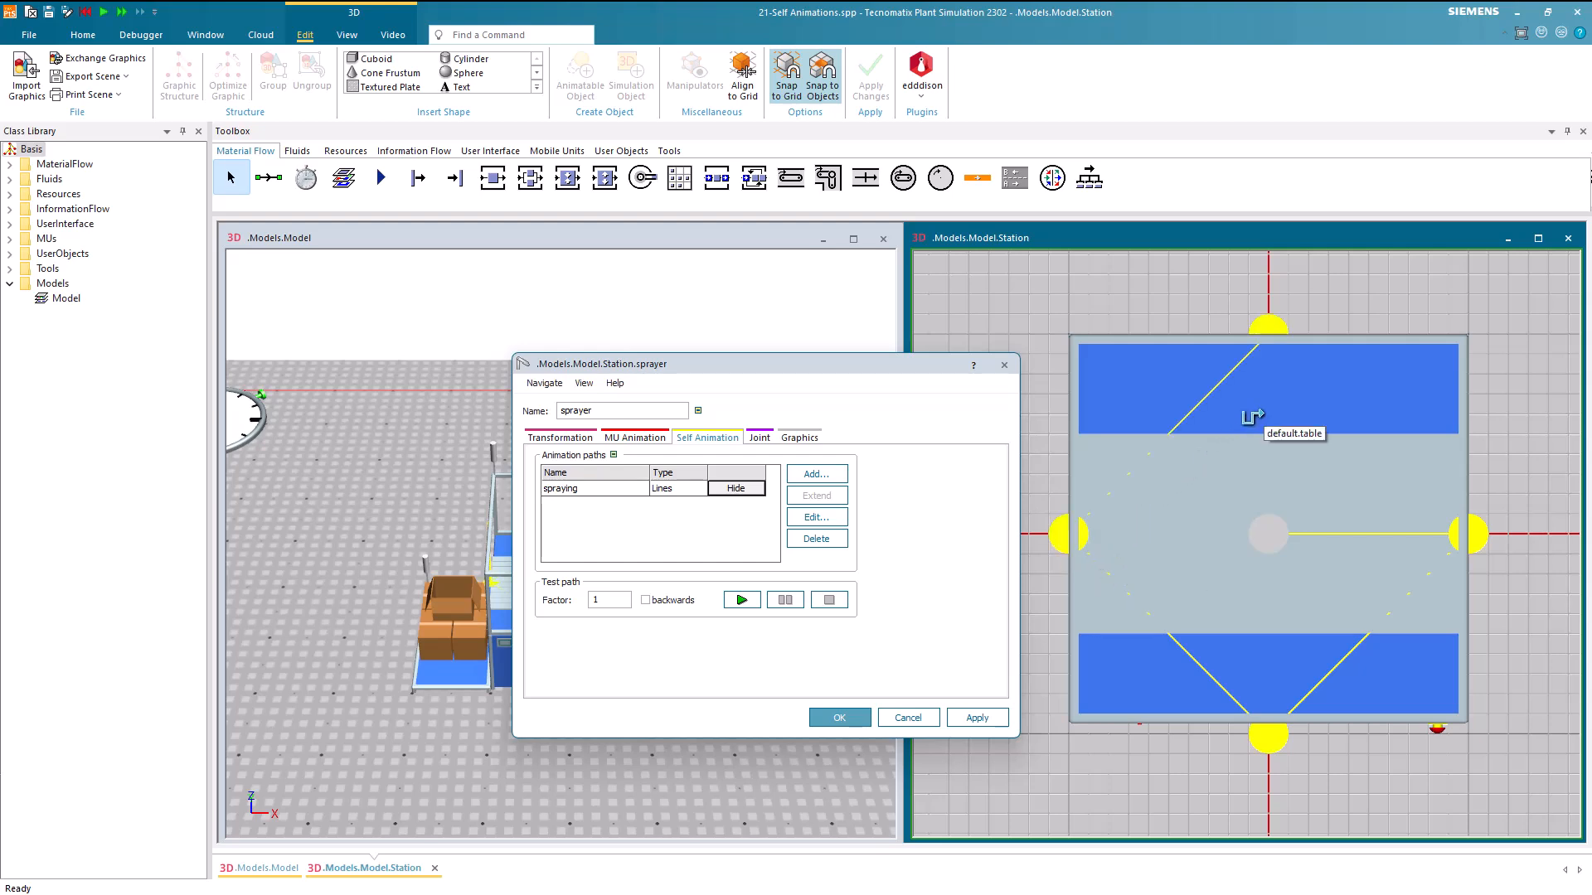
{"action": "right_click", "coordinate": [1264, 414]}
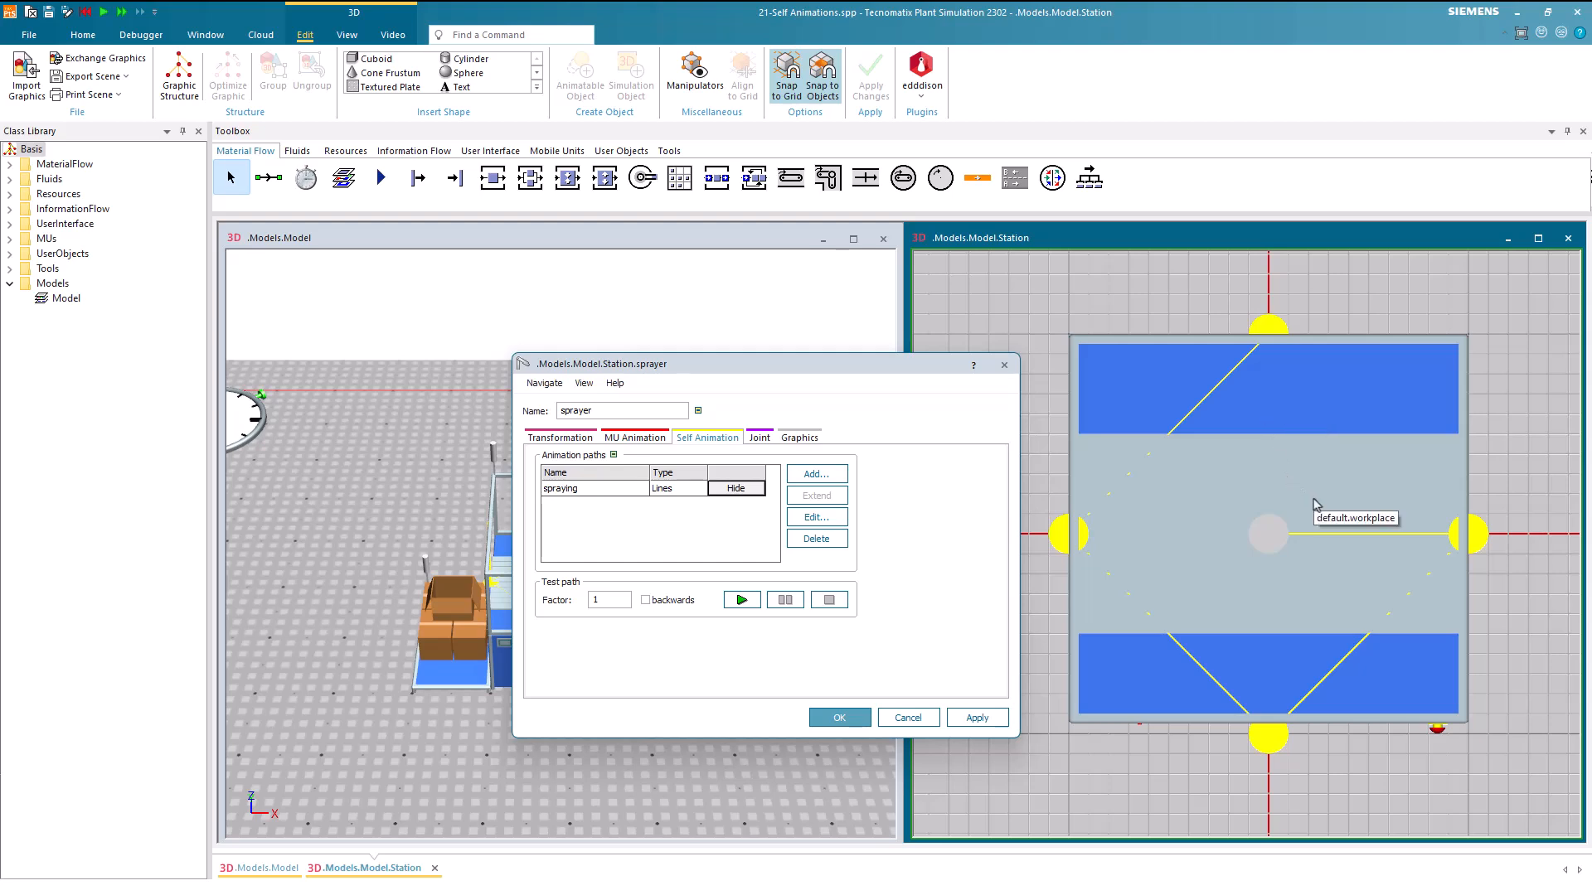
Return the station to the perspective view and open the spraying path's anchor points for editing
{"action": "key", "text": "p"}
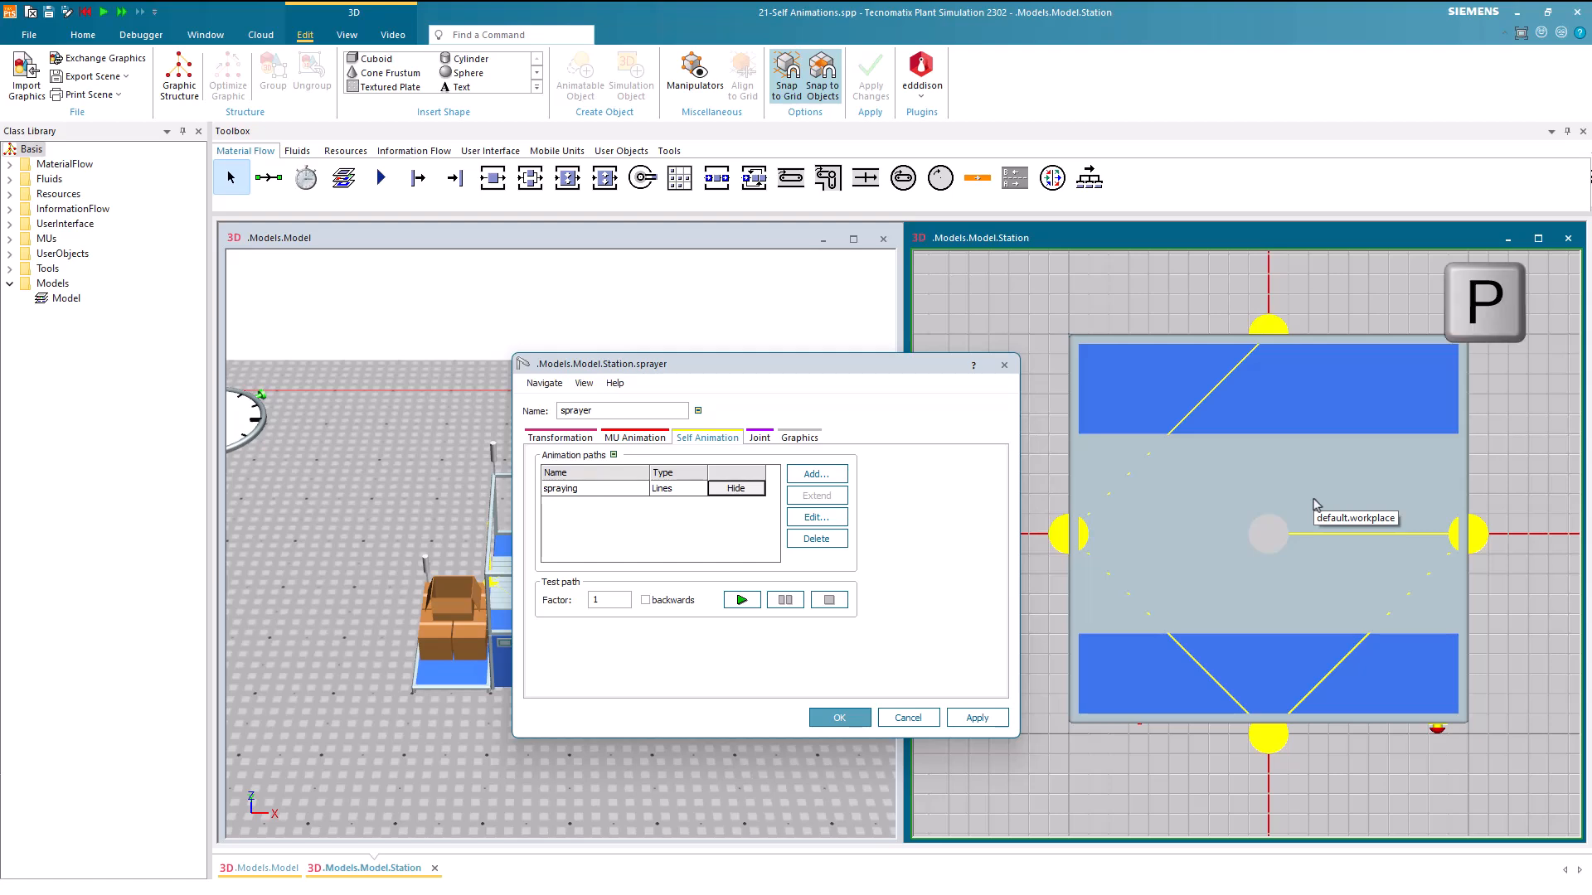
{"action": "key", "text": "p"}
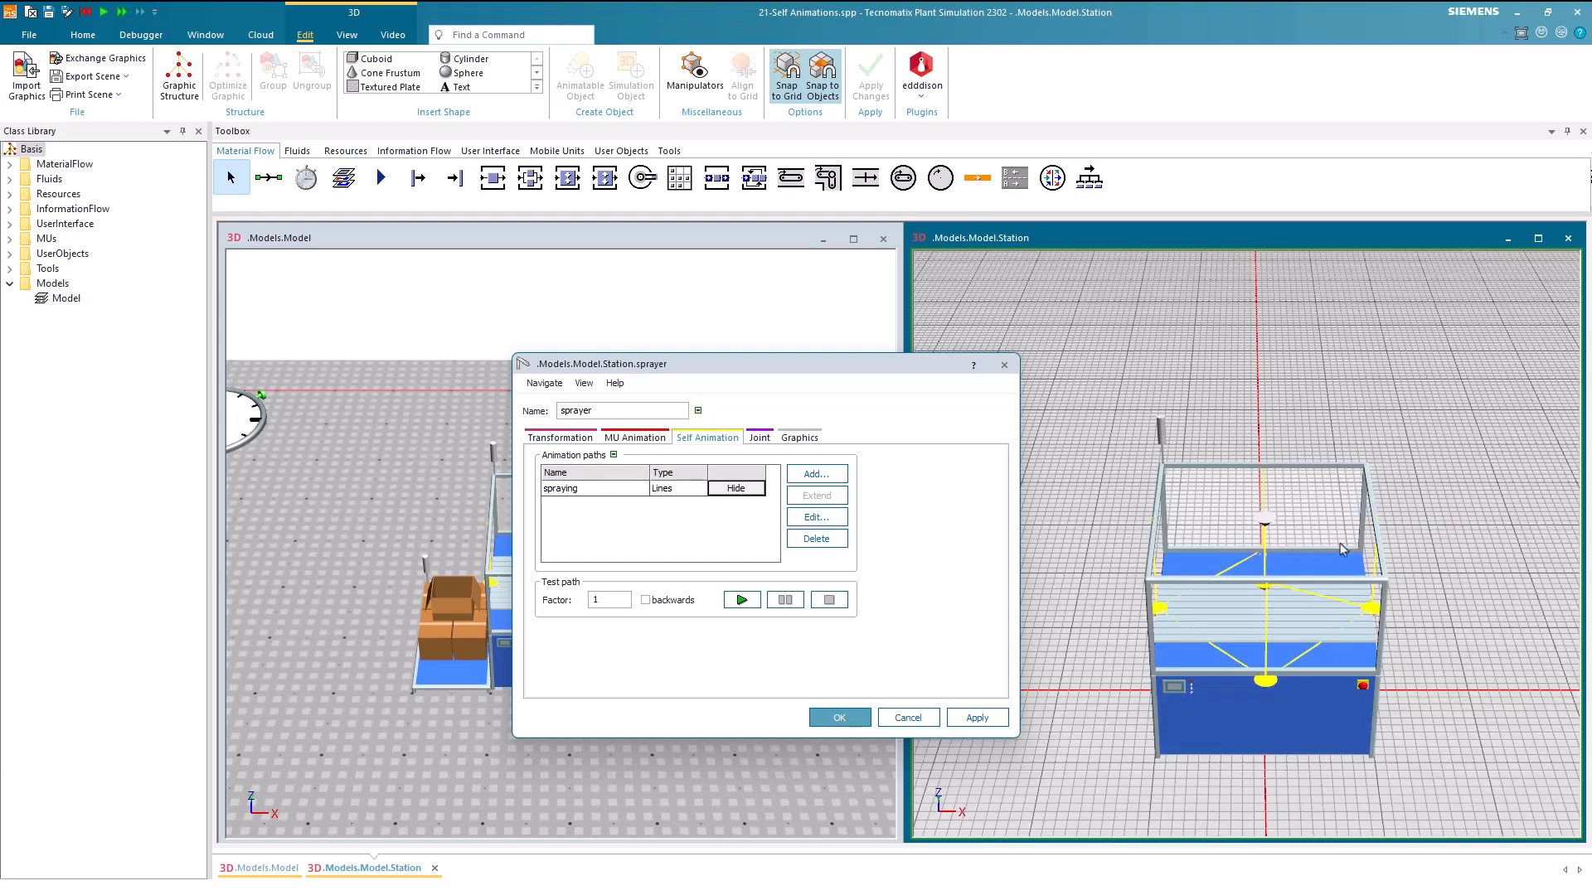
{"action": "scroll", "coordinate": [1374, 614], "scroll_direction": "up", "scroll_amount": 2}
{"action": "middle_click_drag", "start_coordinate": [1464, 570], "coordinate": [1463, 604]}
{"action": "right_click_drag", "start_coordinate": [1463, 604], "coordinate": [1467, 507]}
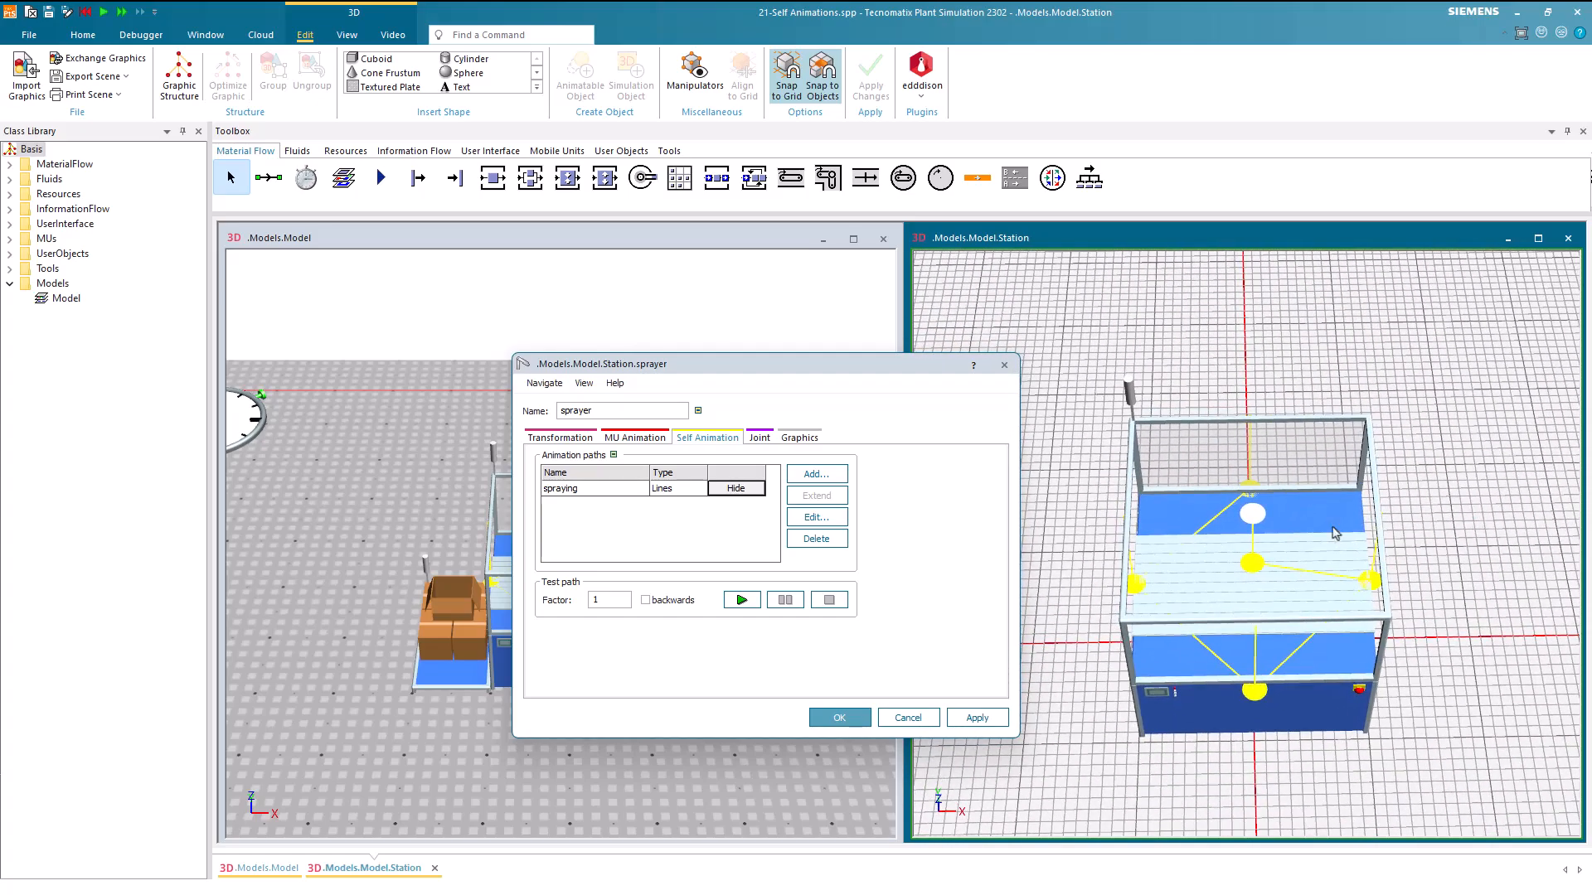
{"action": "left_click", "coordinate": [805, 518]}
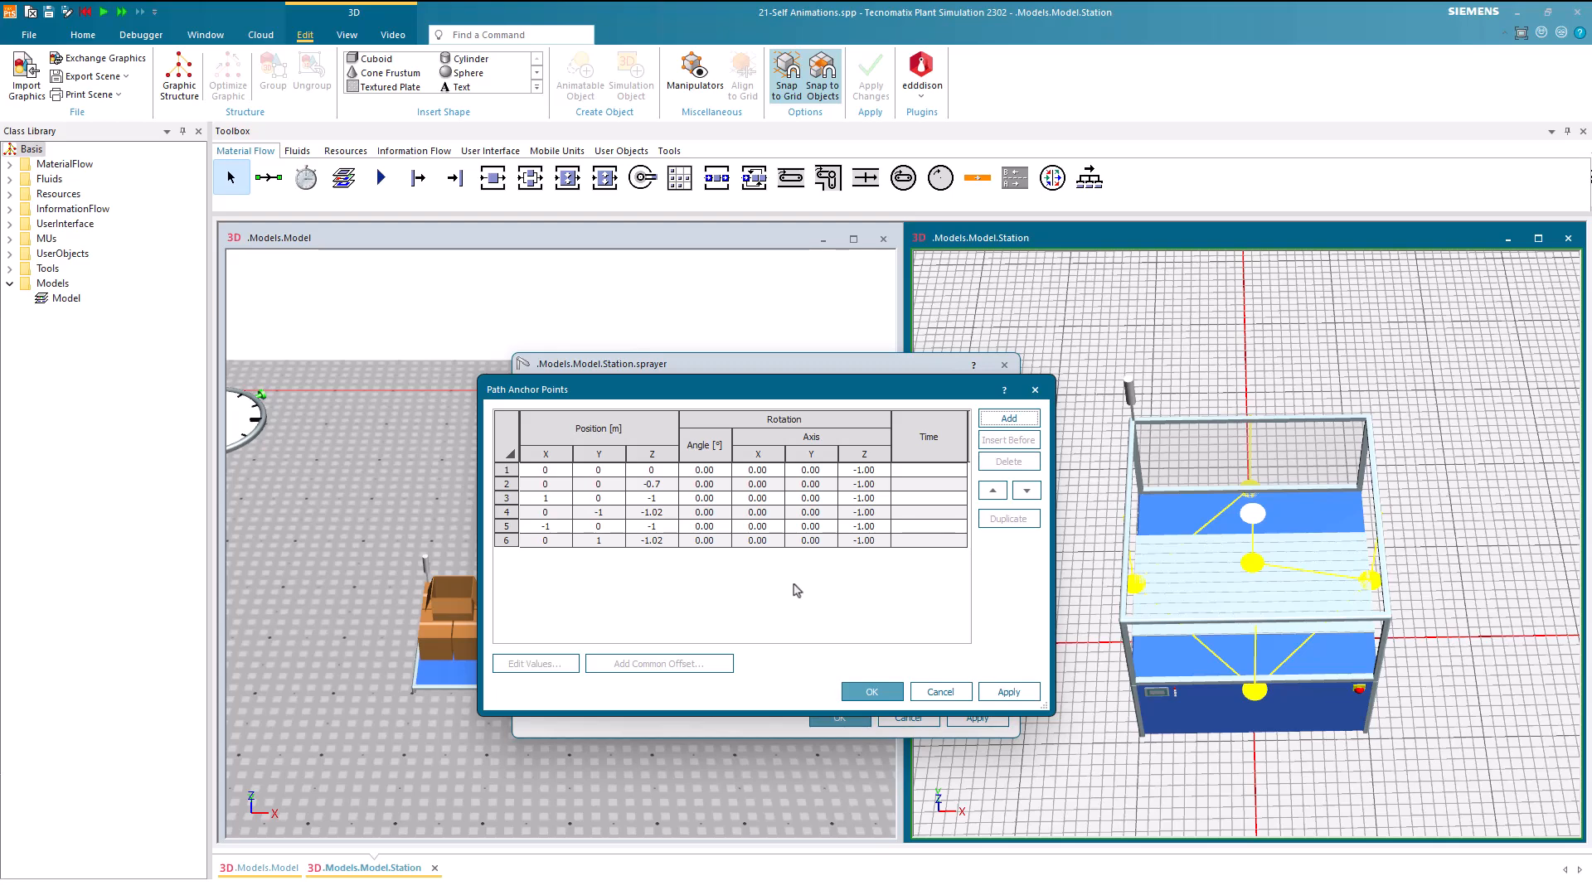
{"action": "left_click", "coordinate": [662, 501], "text": "ctrl"}
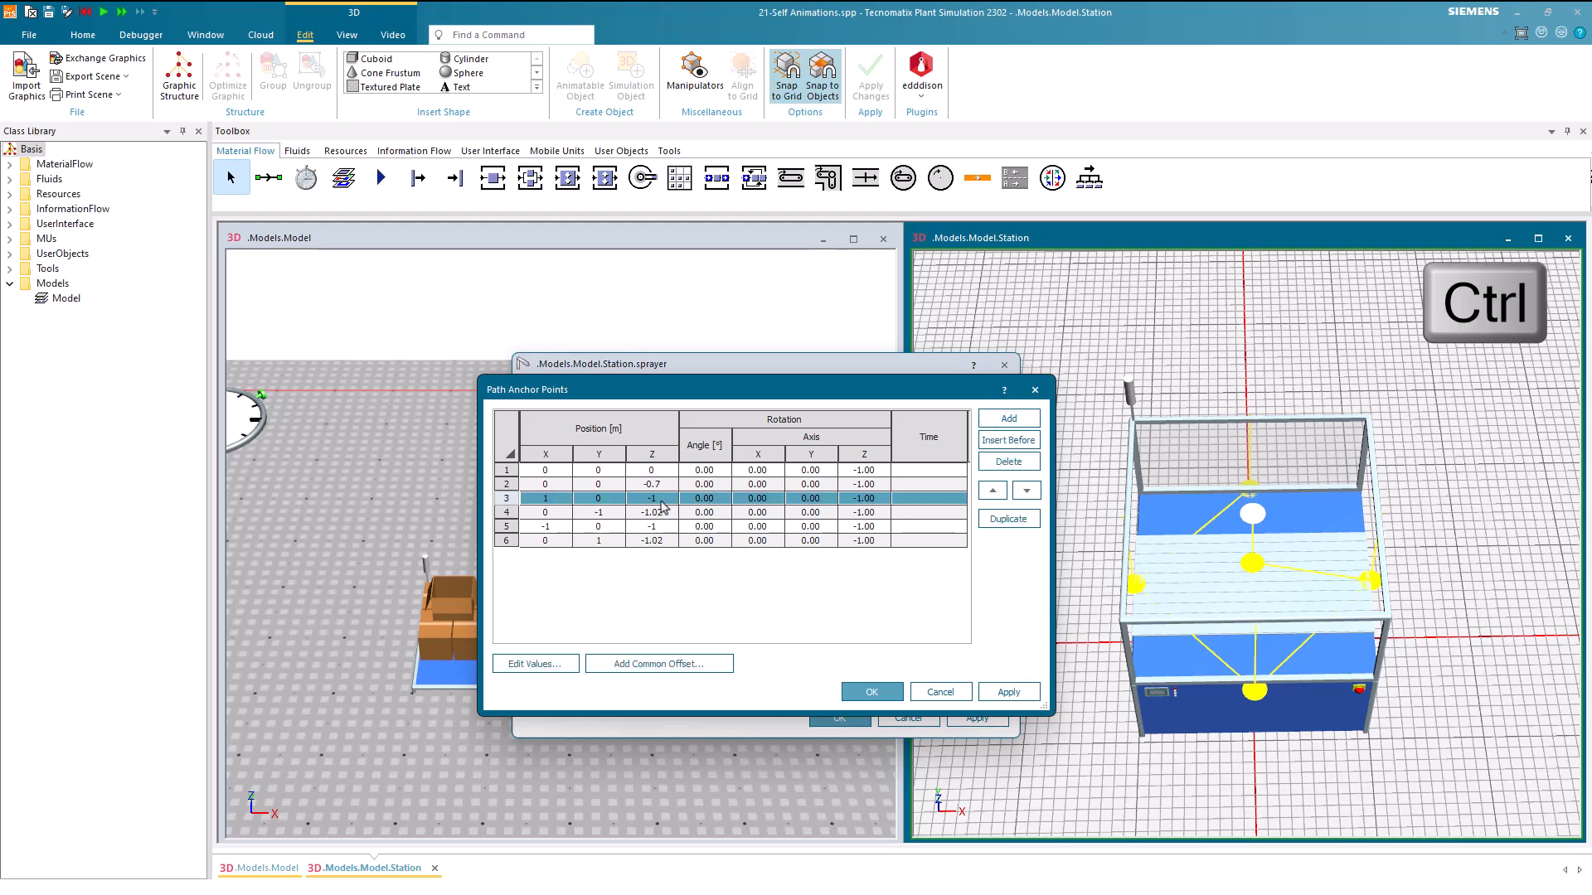
{"action": "left_click", "coordinate": [665, 514], "text": "ctrl"}
{"action": "left_click", "coordinate": [665, 527], "text": "ctrl"}
{"action": "left_click", "coordinate": [663, 540], "text": "ctrl"}
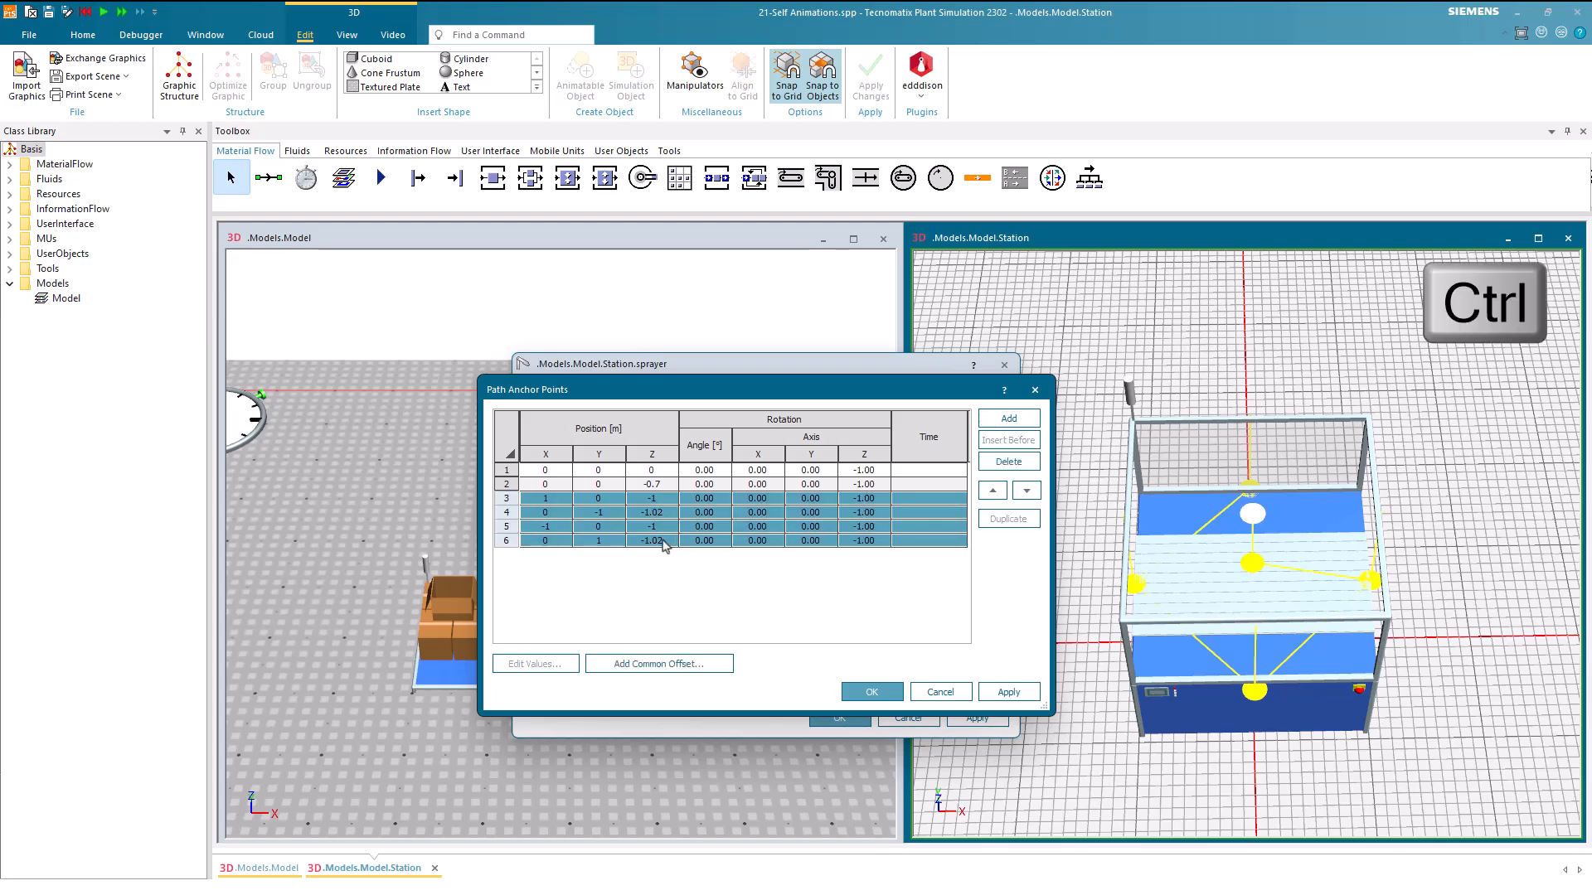
{"action": "left_click", "coordinate": [670, 597]}
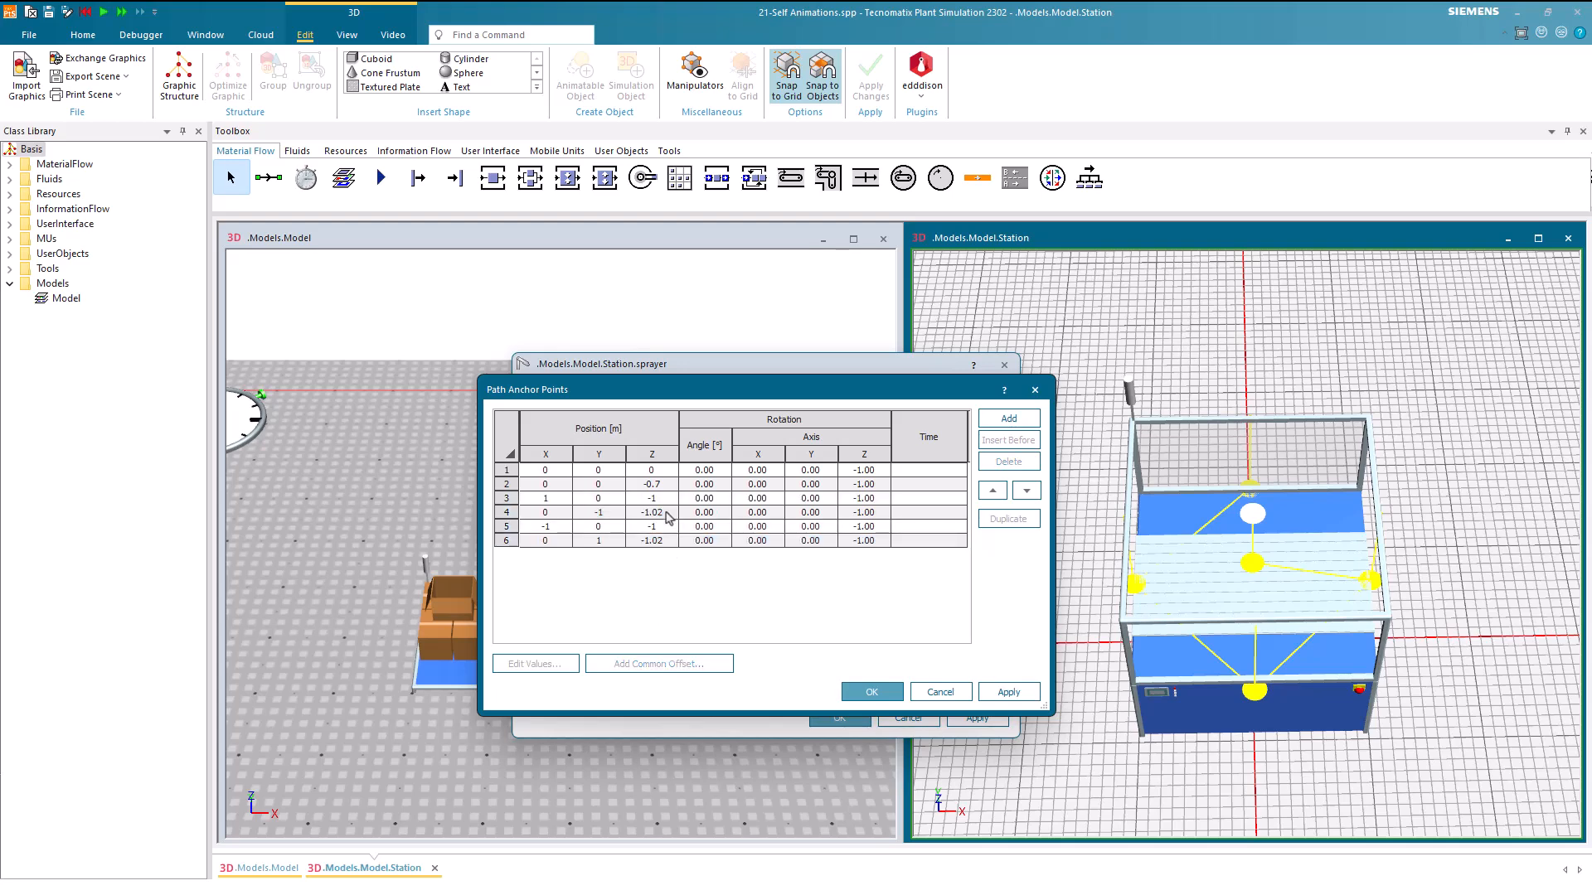
Bring anchor points 3 and 5 to a Z position of -0.7 m with a common offset
{"action": "left_click", "coordinate": [668, 498]}
{"action": "left_click", "coordinate": [665, 527], "text": "ctrl"}
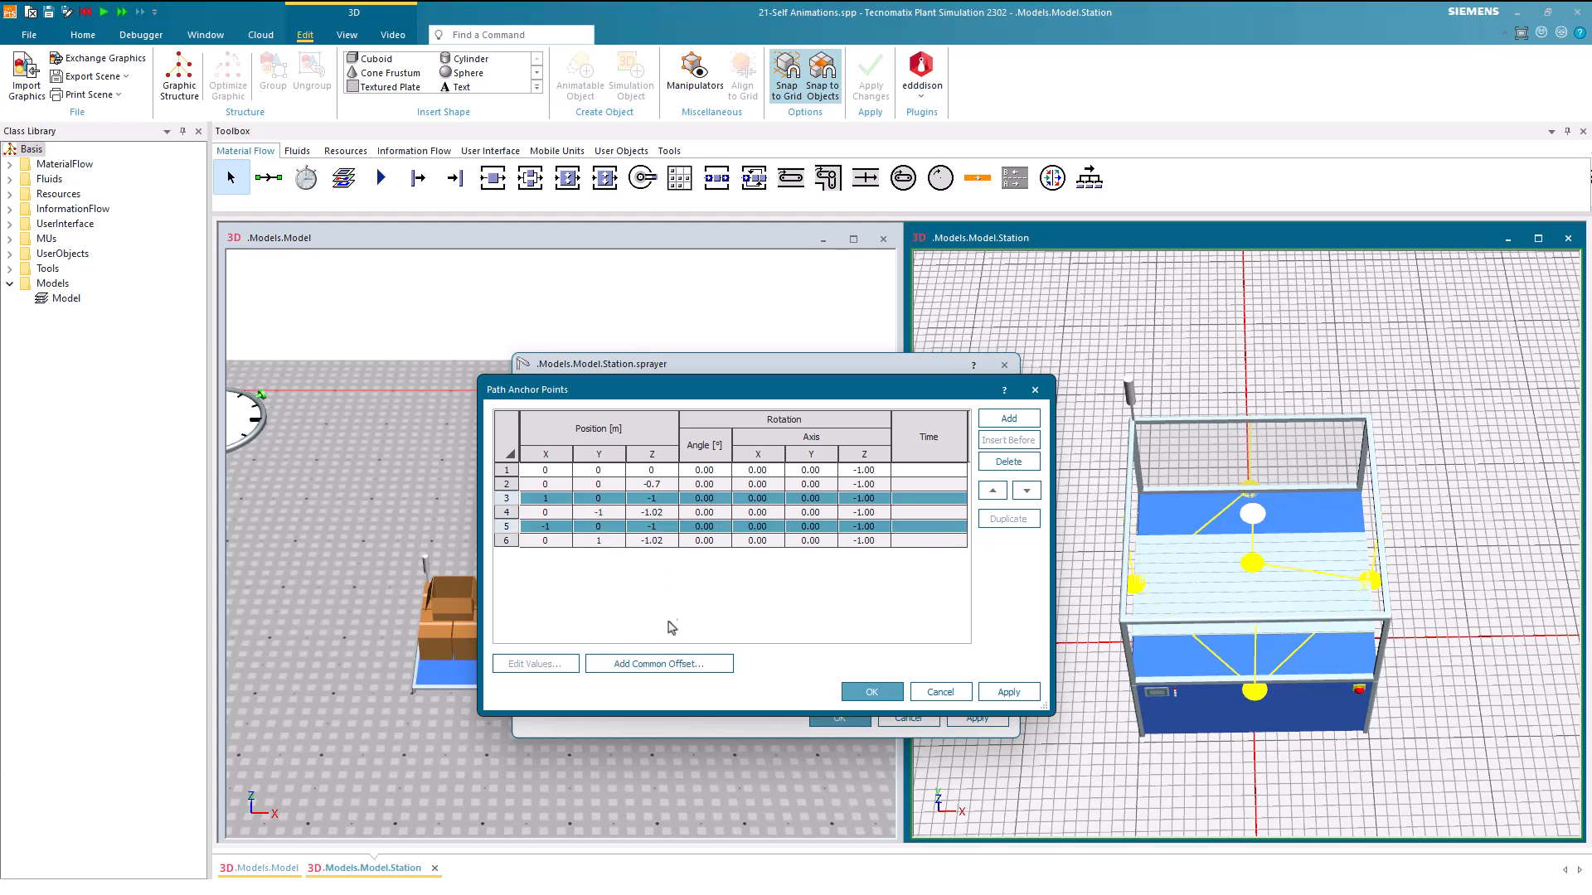
{"action": "left_click", "coordinate": [668, 663]}
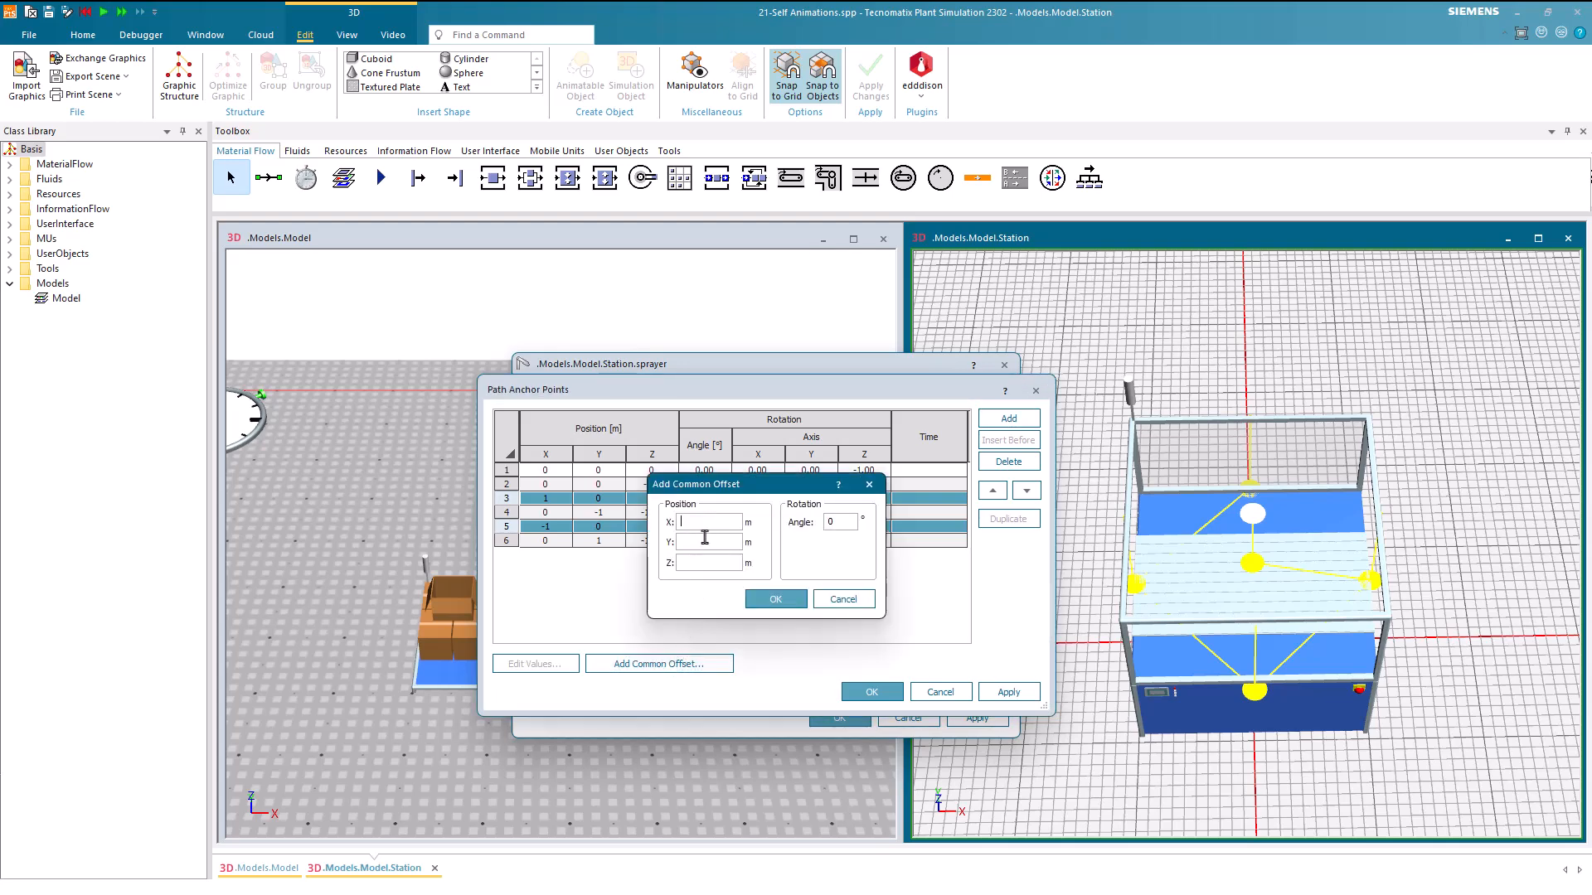
{"action": "type", "text": "-0.7"}
{"action": "left_click", "coordinate": [761, 598]}
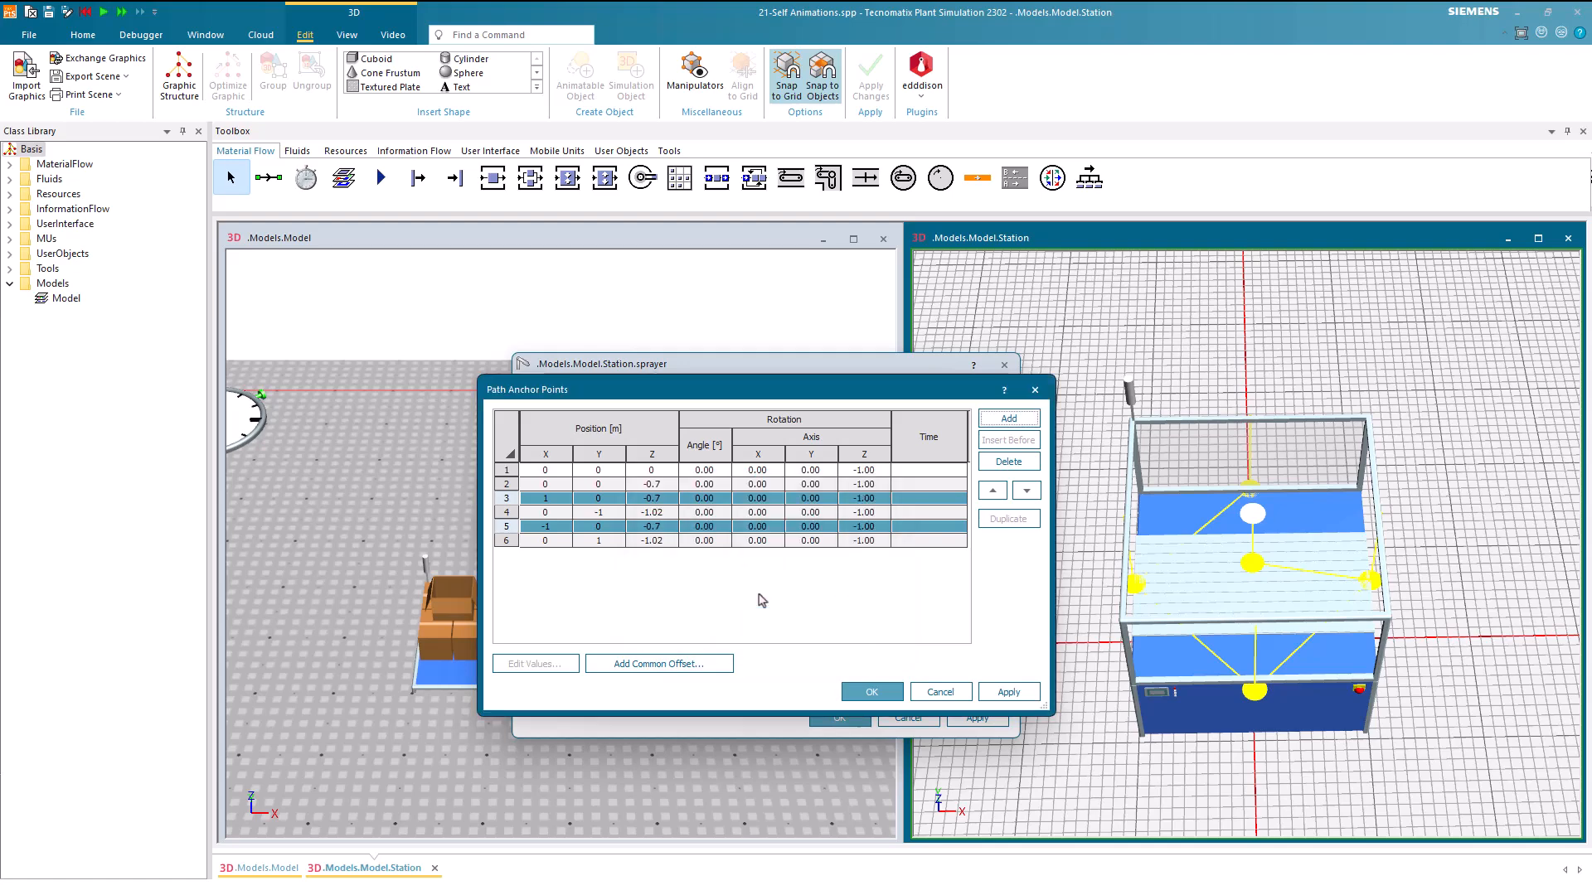
Bring anchor points 4 and 6 to a Z position of -0.7 m with a common offset and apply the changes
{"action": "left_click", "coordinate": [680, 572]}
{"action": "left_click", "coordinate": [653, 514]}
{"action": "left_click", "coordinate": [651, 540], "text": "ctrl"}
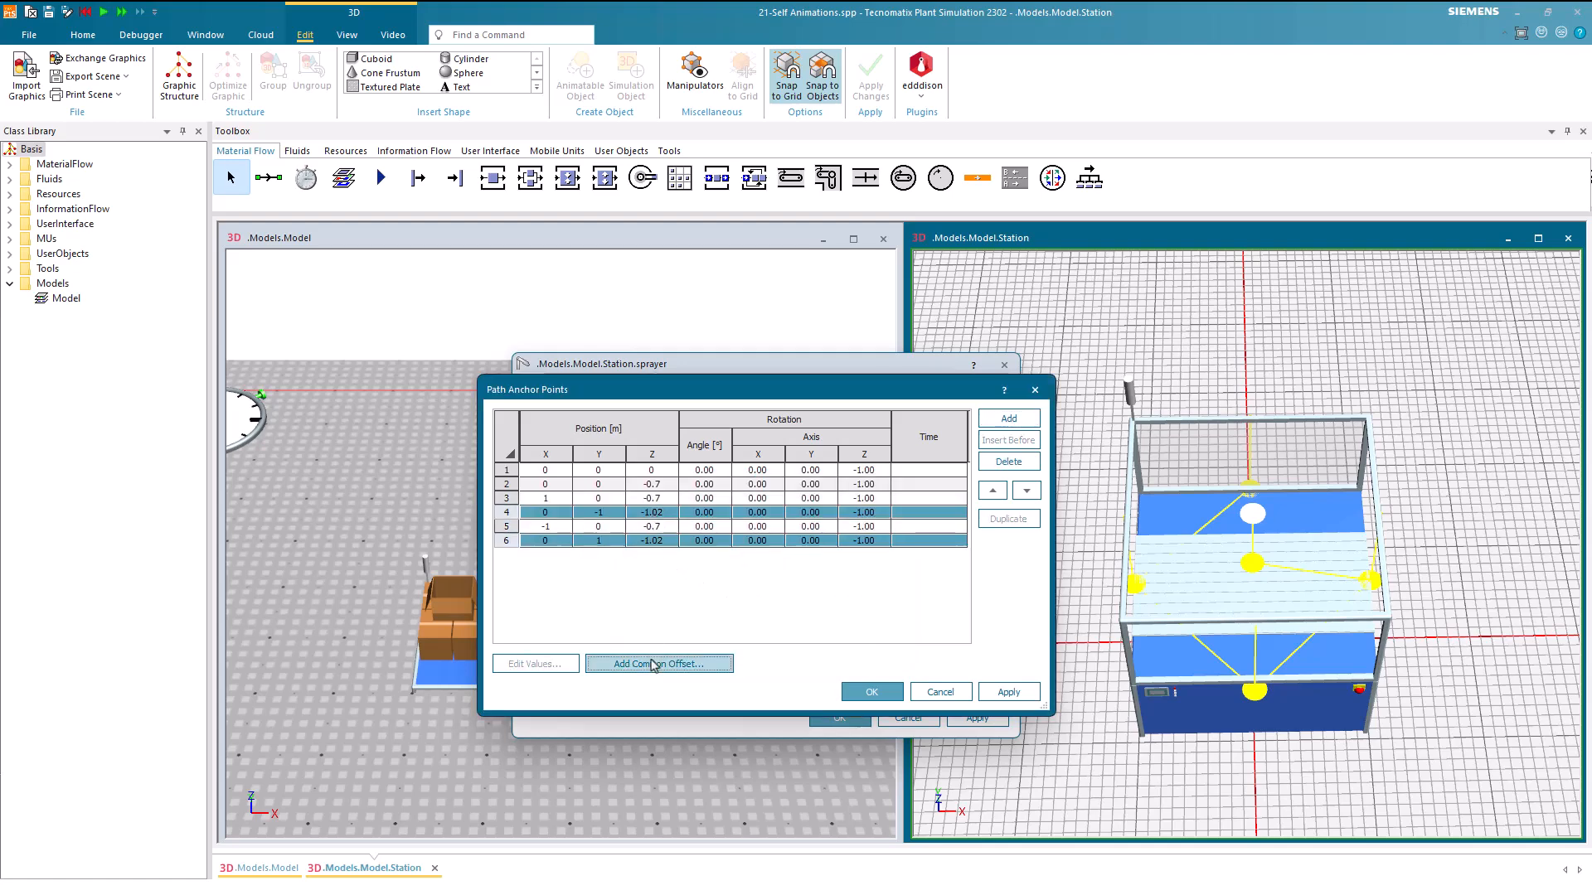
{"action": "left_click", "coordinate": [653, 664]}
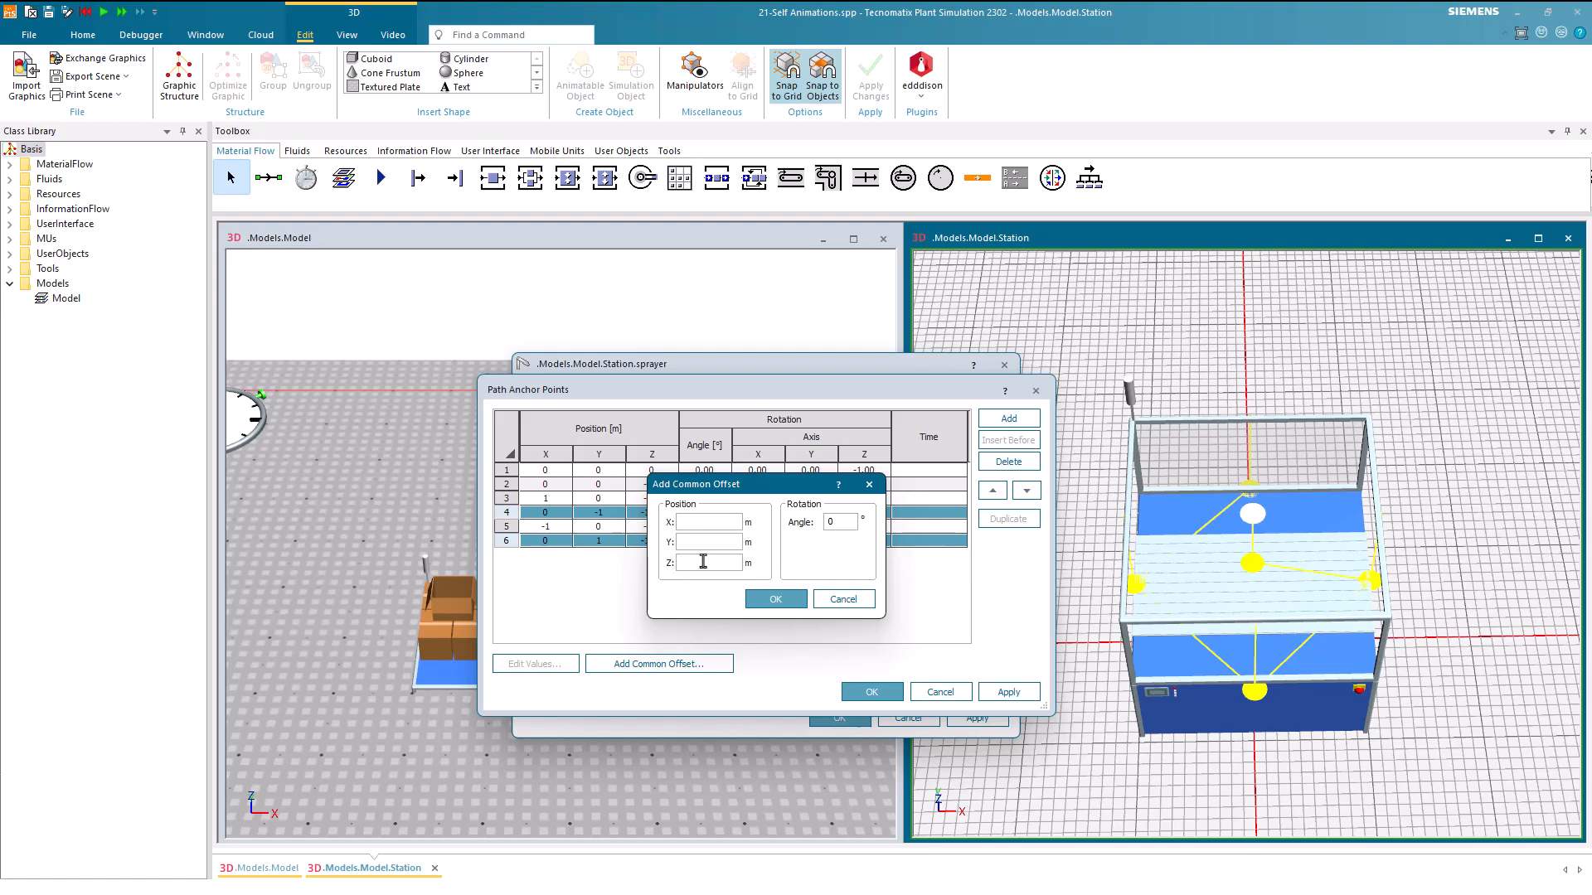
{"action": "type", "text": "0.1"}
{"action": "left_click", "coordinate": [775, 599]}
{"action": "left_click", "coordinate": [749, 606]}
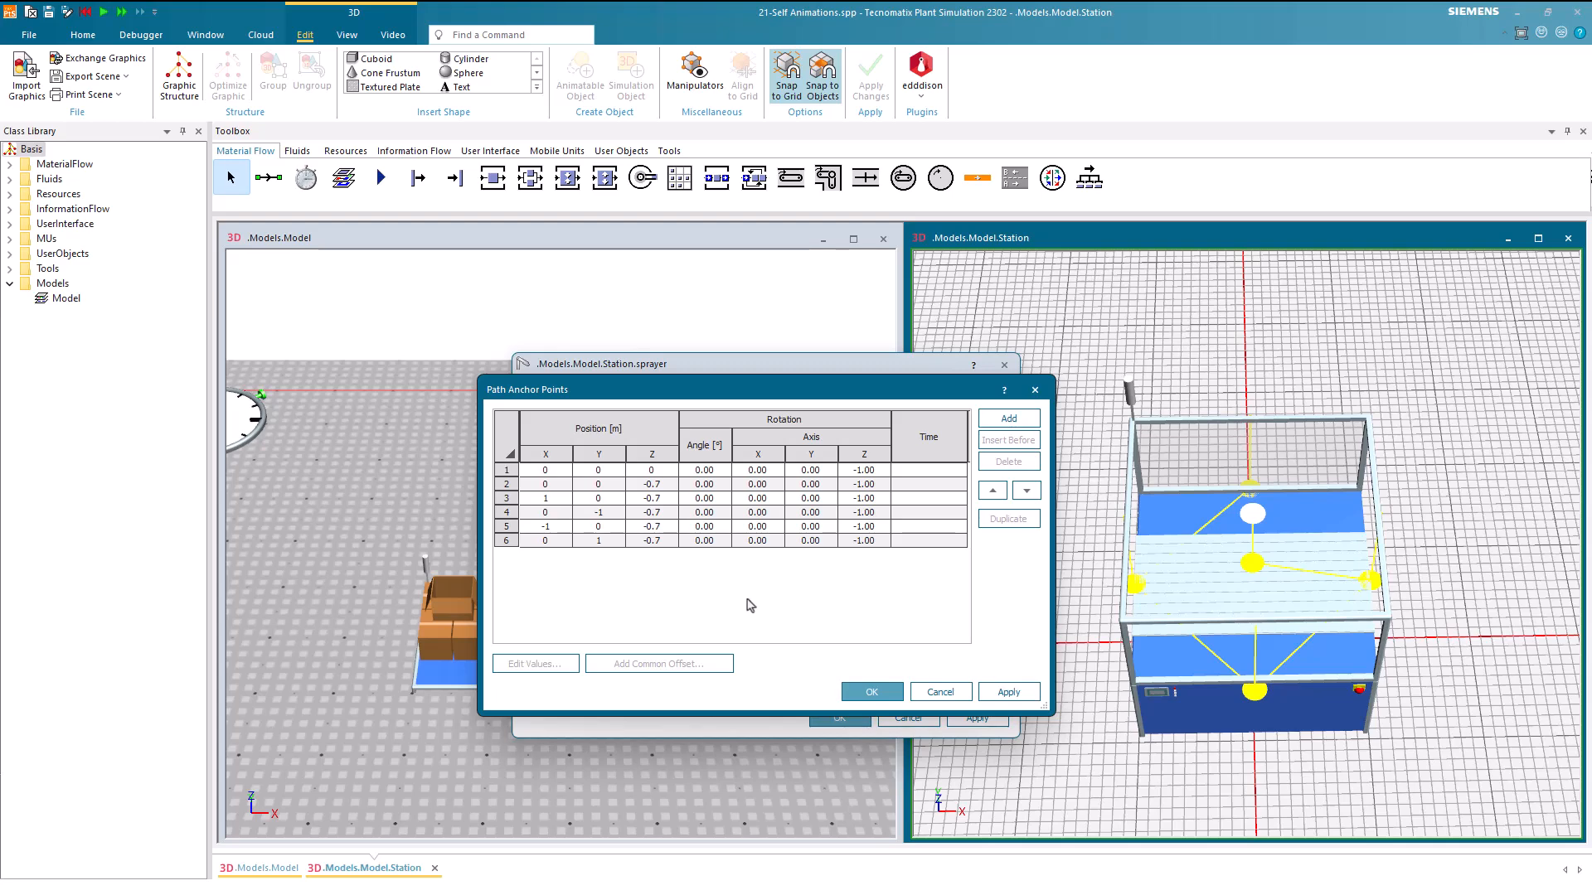
{"action": "left_click", "coordinate": [1011, 692]}
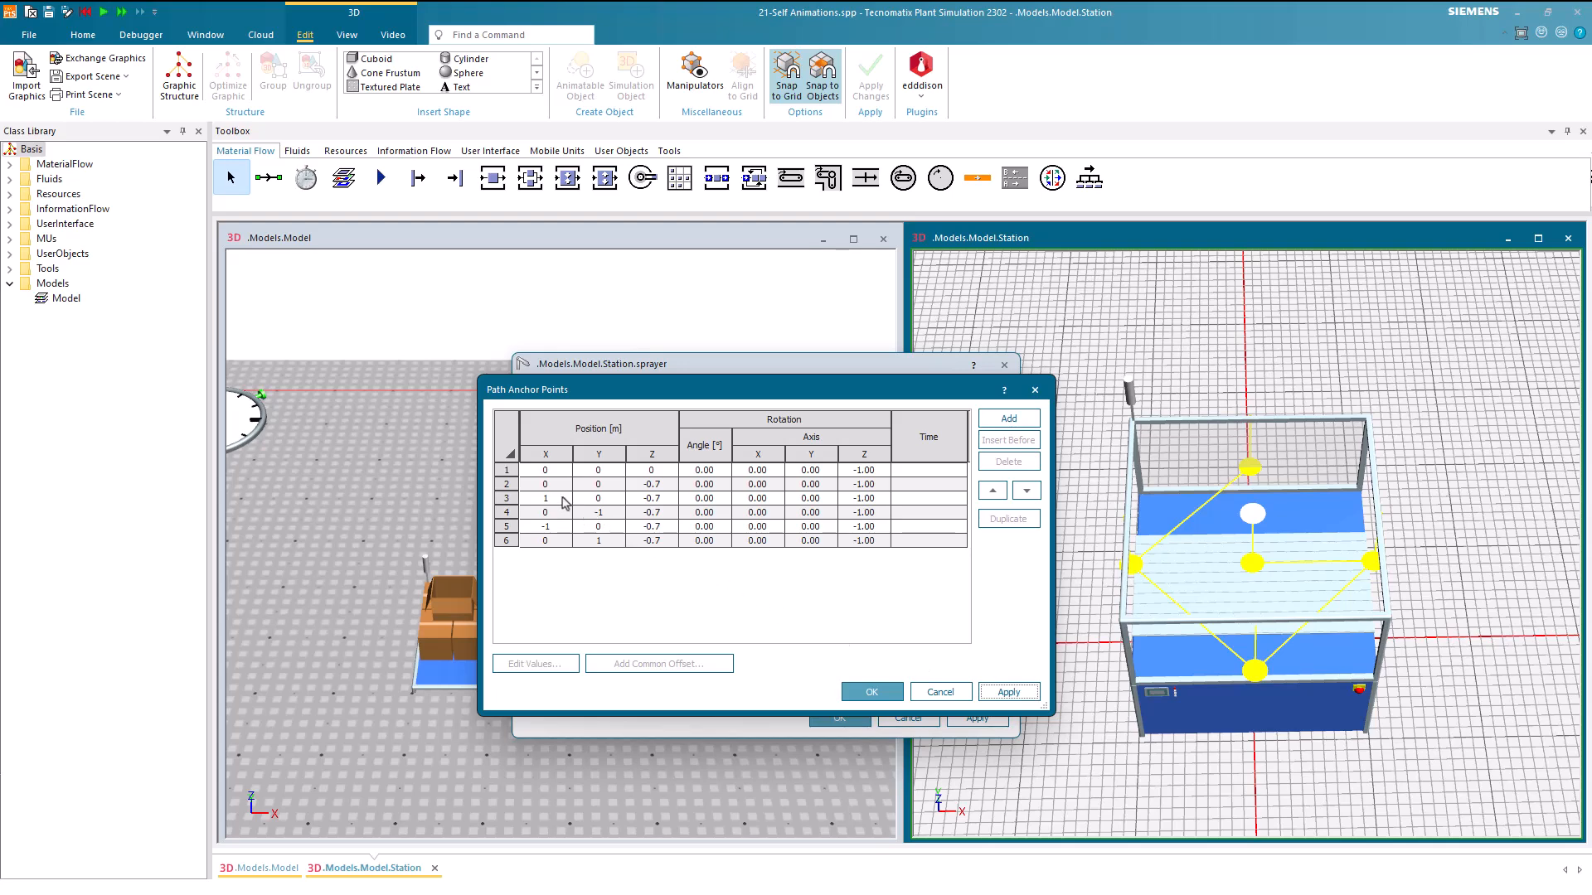
Set the X position of anchor point 3 to 0.5 m and the Y position of anchor point 4 to -0.5 m
{"action": "double_click", "coordinate": [564, 502]}
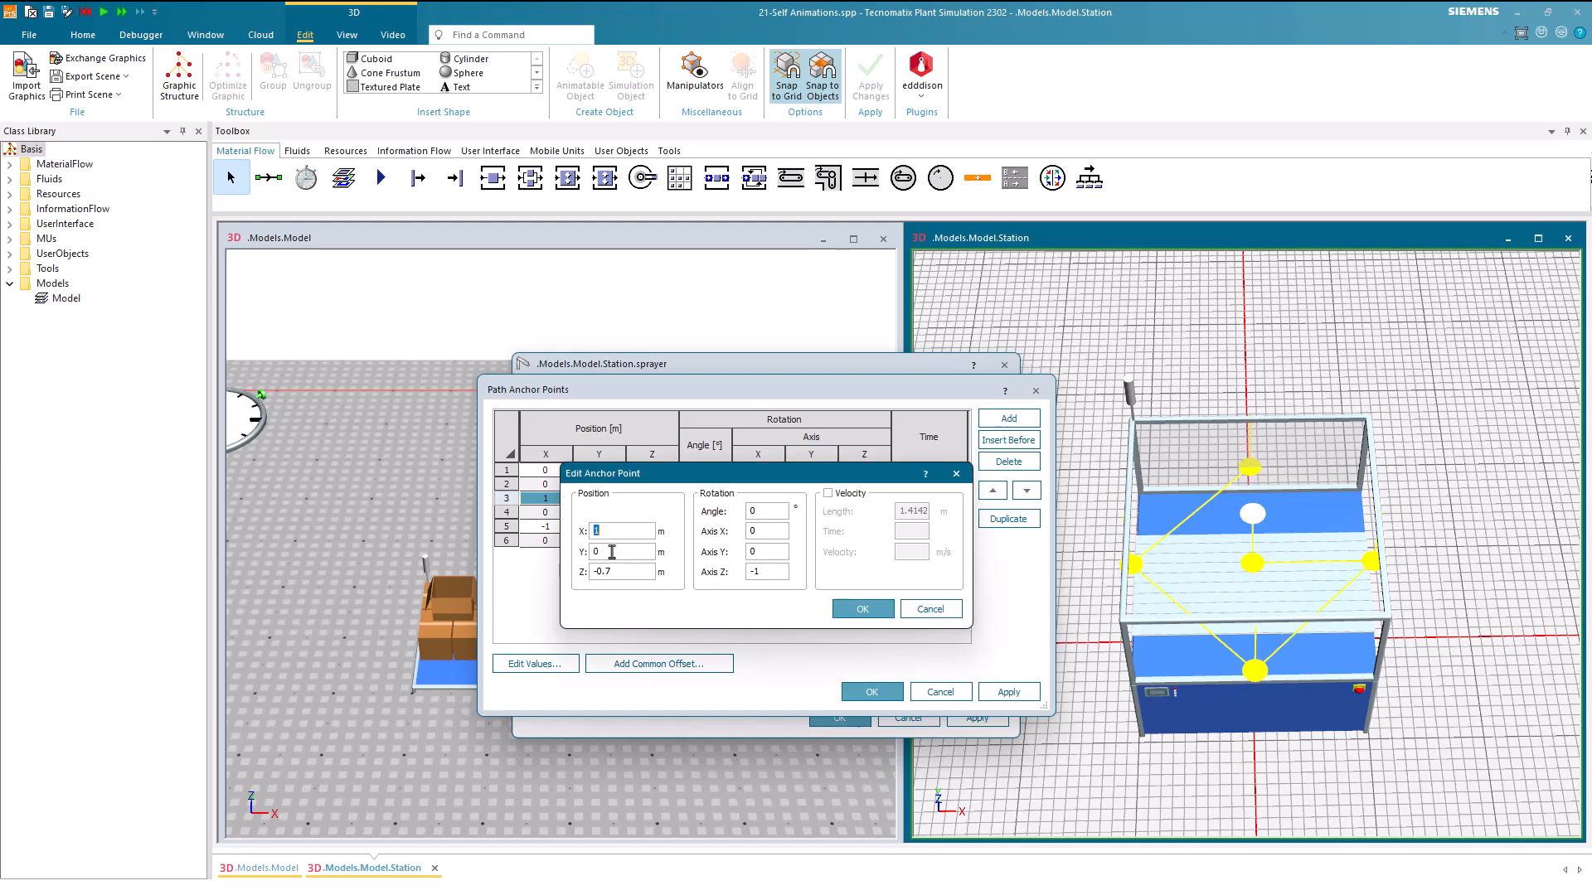
{"action": "type", "text": "0.8"}
{"action": "left_click", "coordinate": [862, 608]}
{"action": "left_click", "coordinate": [609, 515]}
{"action": "double_click", "coordinate": [609, 515]}
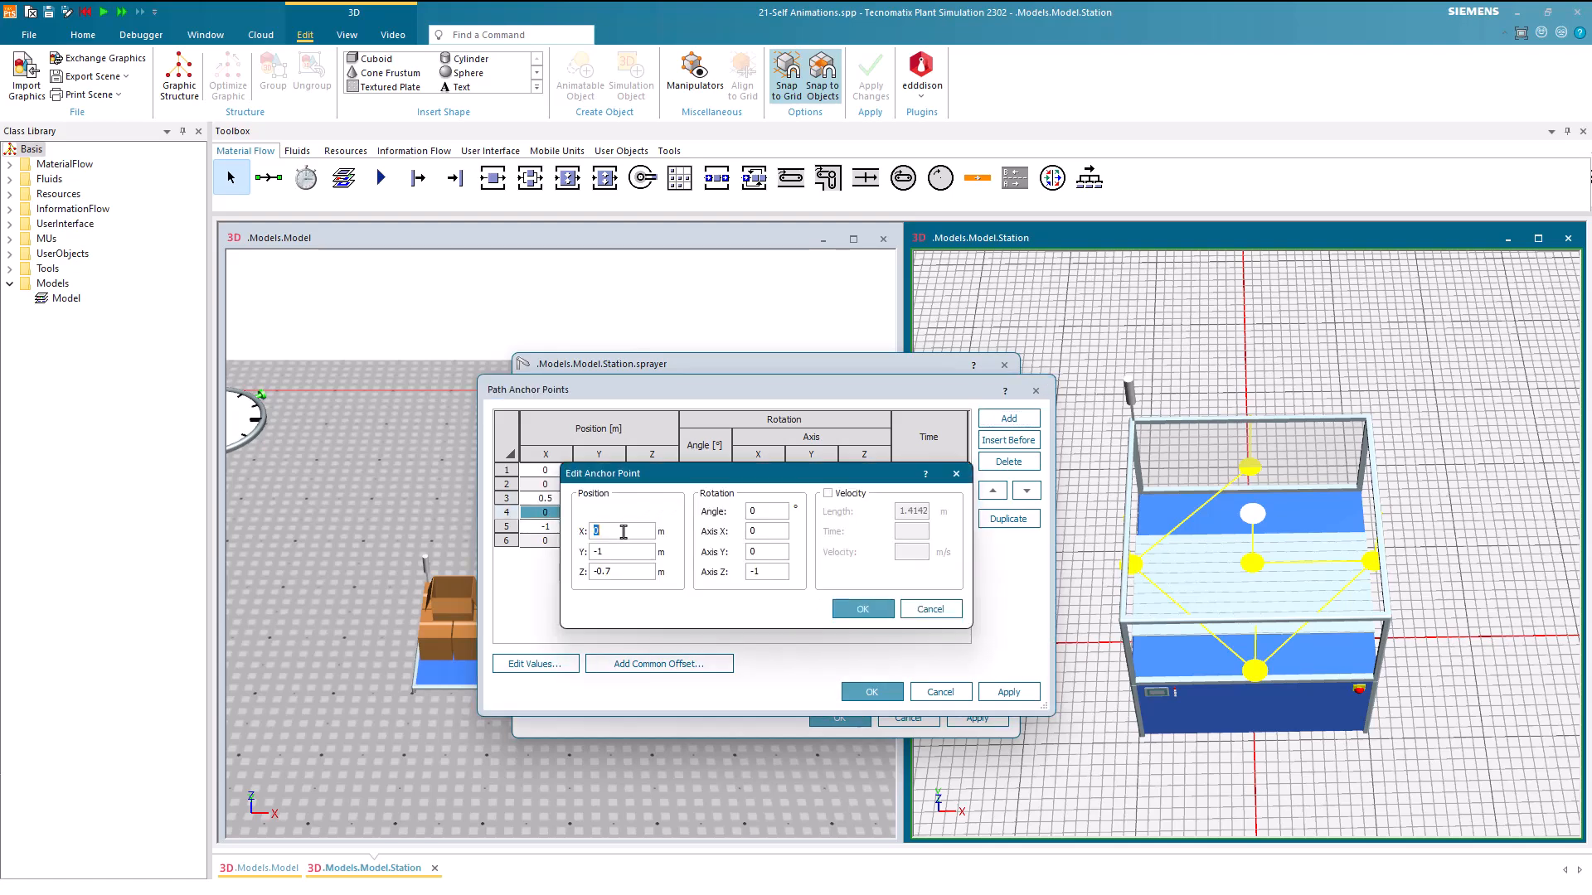
{"action": "left_click", "coordinate": [626, 558]}
{"action": "scroll", "coordinate": [627, 557], "scroll_direction": "up", "scroll_amount": 4}
{"action": "scroll", "coordinate": [627, 558], "scroll_direction": "up", "scroll_amount": 1}
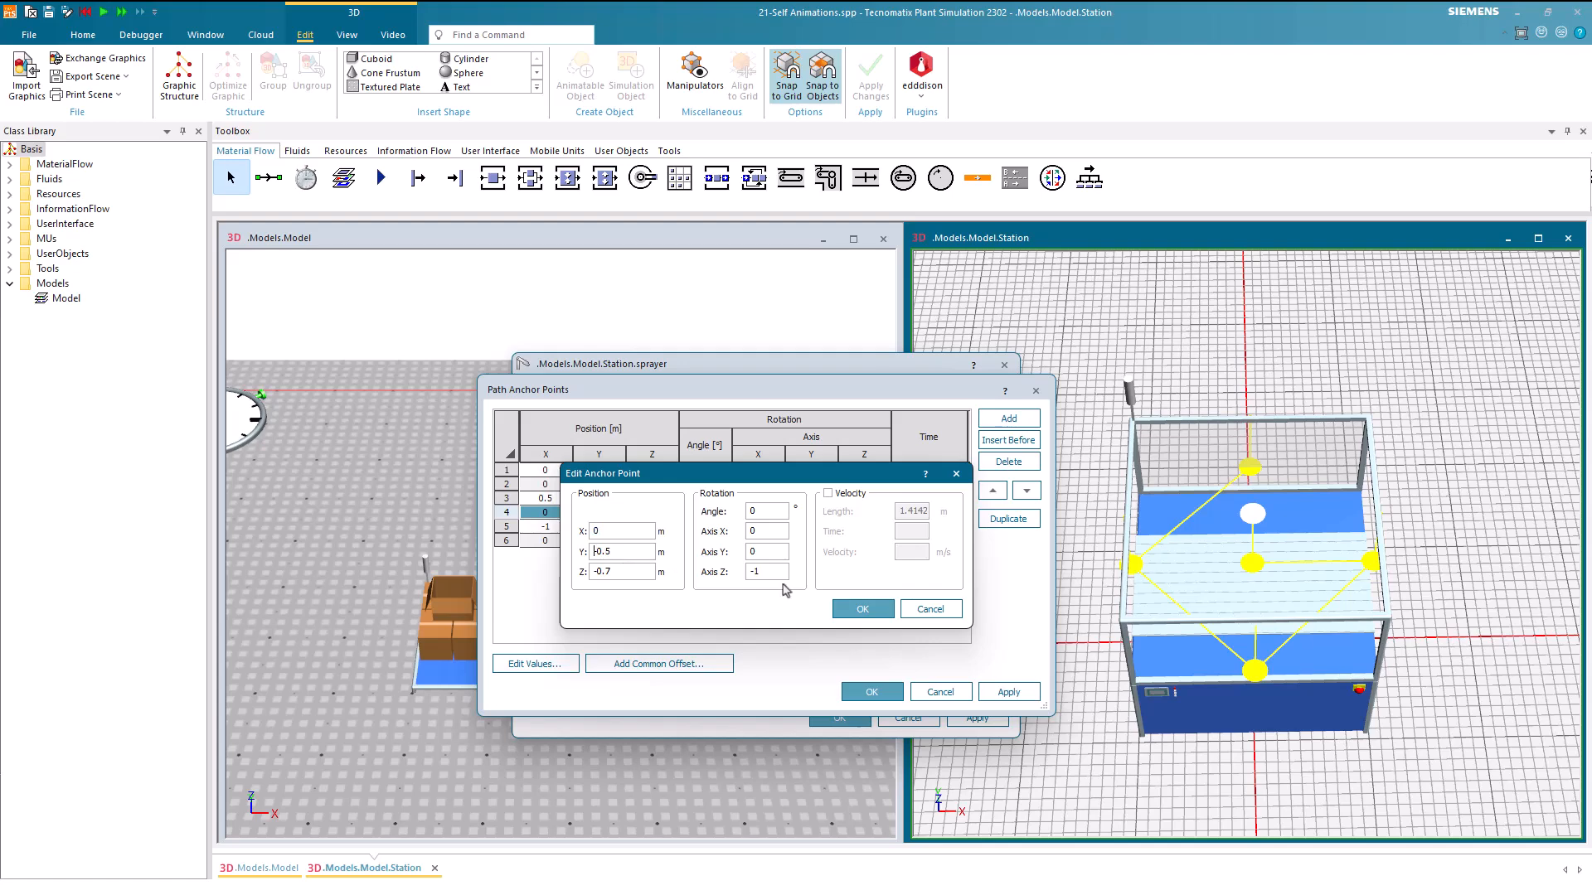
{"action": "left_click", "coordinate": [862, 608]}
Set the X position of anchor point 5 to -0.5 m and the Y position of anchor point 6 to 0.5 m
{"action": "double_click", "coordinate": [554, 531]}
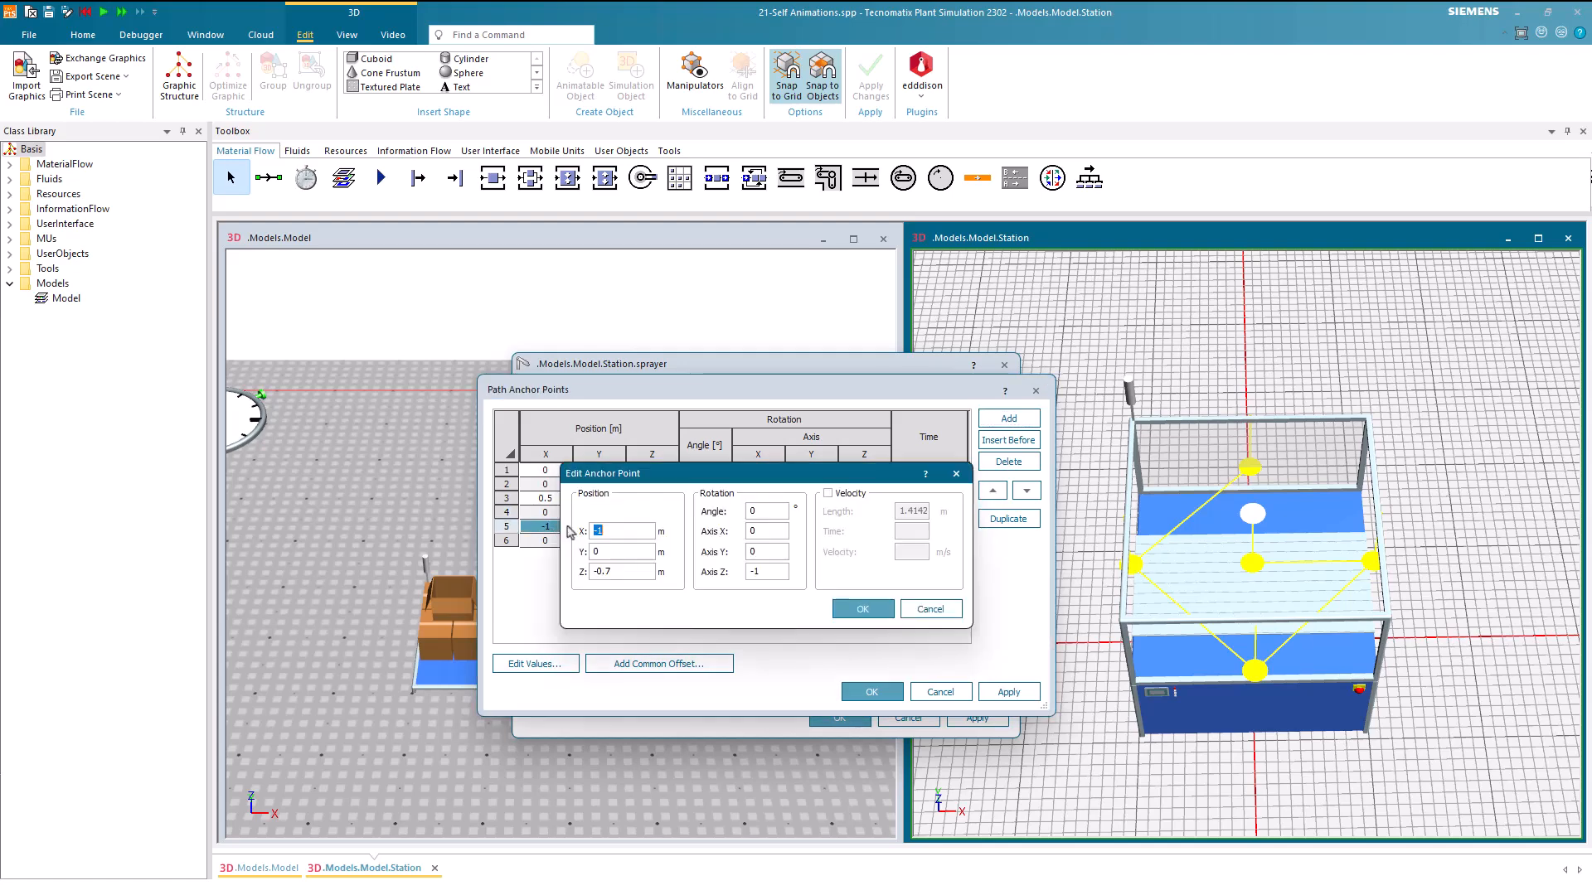
{"action": "left_click", "coordinate": [627, 535]}
{"action": "scroll", "coordinate": [628, 537], "scroll_direction": "up", "scroll_amount": 2}
{"action": "scroll", "coordinate": [628, 537], "scroll_direction": "up", "scroll_amount": 1}
{"action": "left_click", "coordinate": [862, 608]}
{"action": "left_click", "coordinate": [604, 547]}
{"action": "double_click", "coordinate": [603, 547]}
{"action": "left_click", "coordinate": [628, 552]}
{"action": "scroll", "coordinate": [627, 551], "scroll_direction": "down", "scroll_amount": 3}
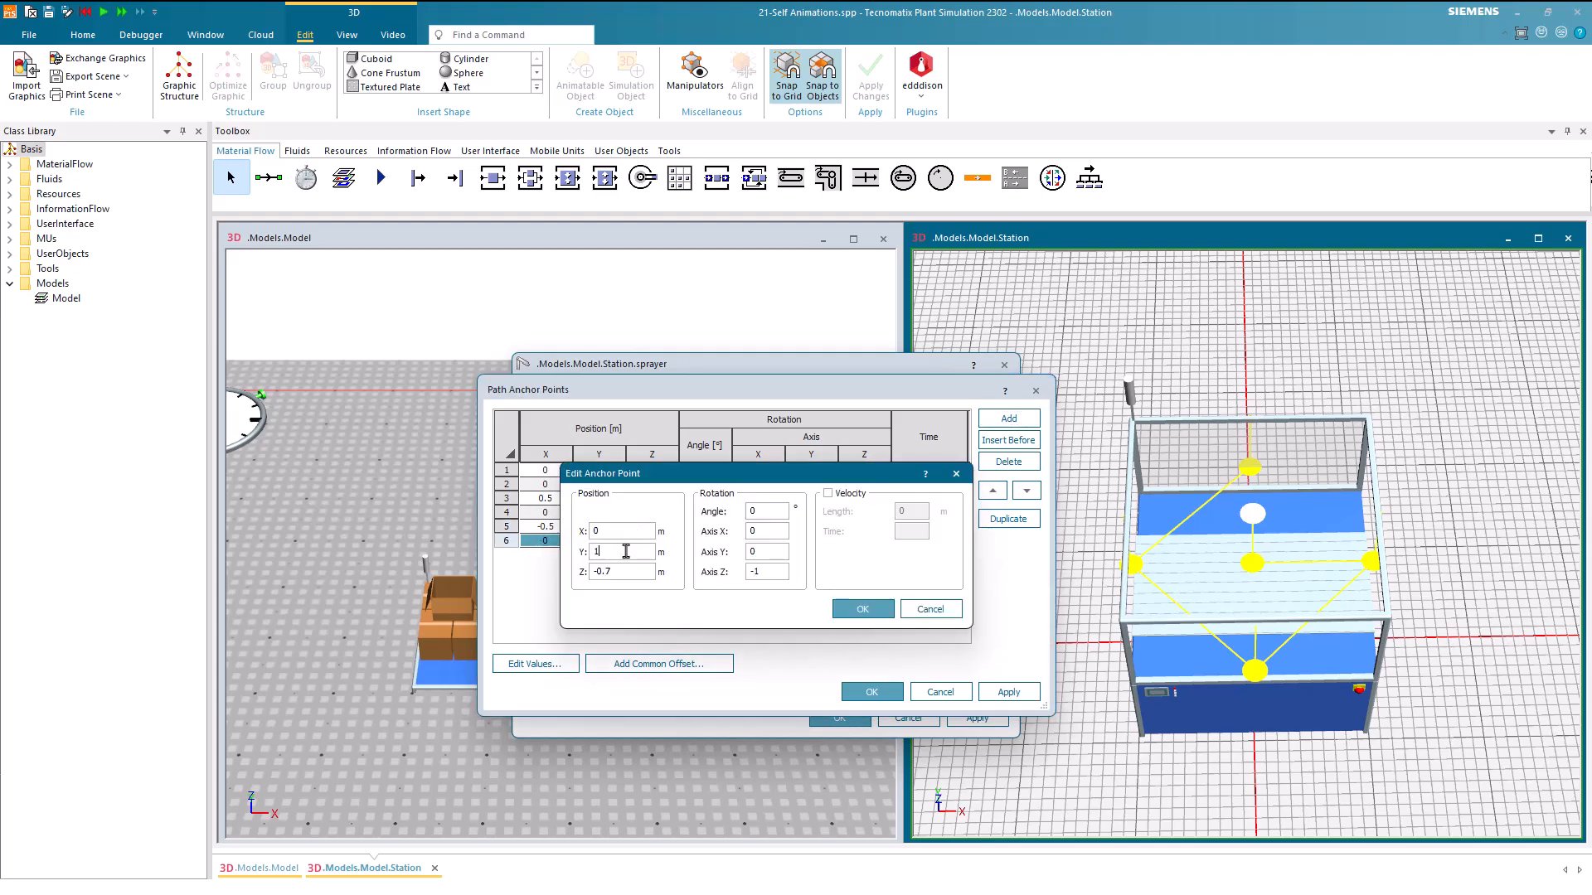
{"action": "scroll", "coordinate": [627, 551], "scroll_direction": "down", "scroll_amount": 2}
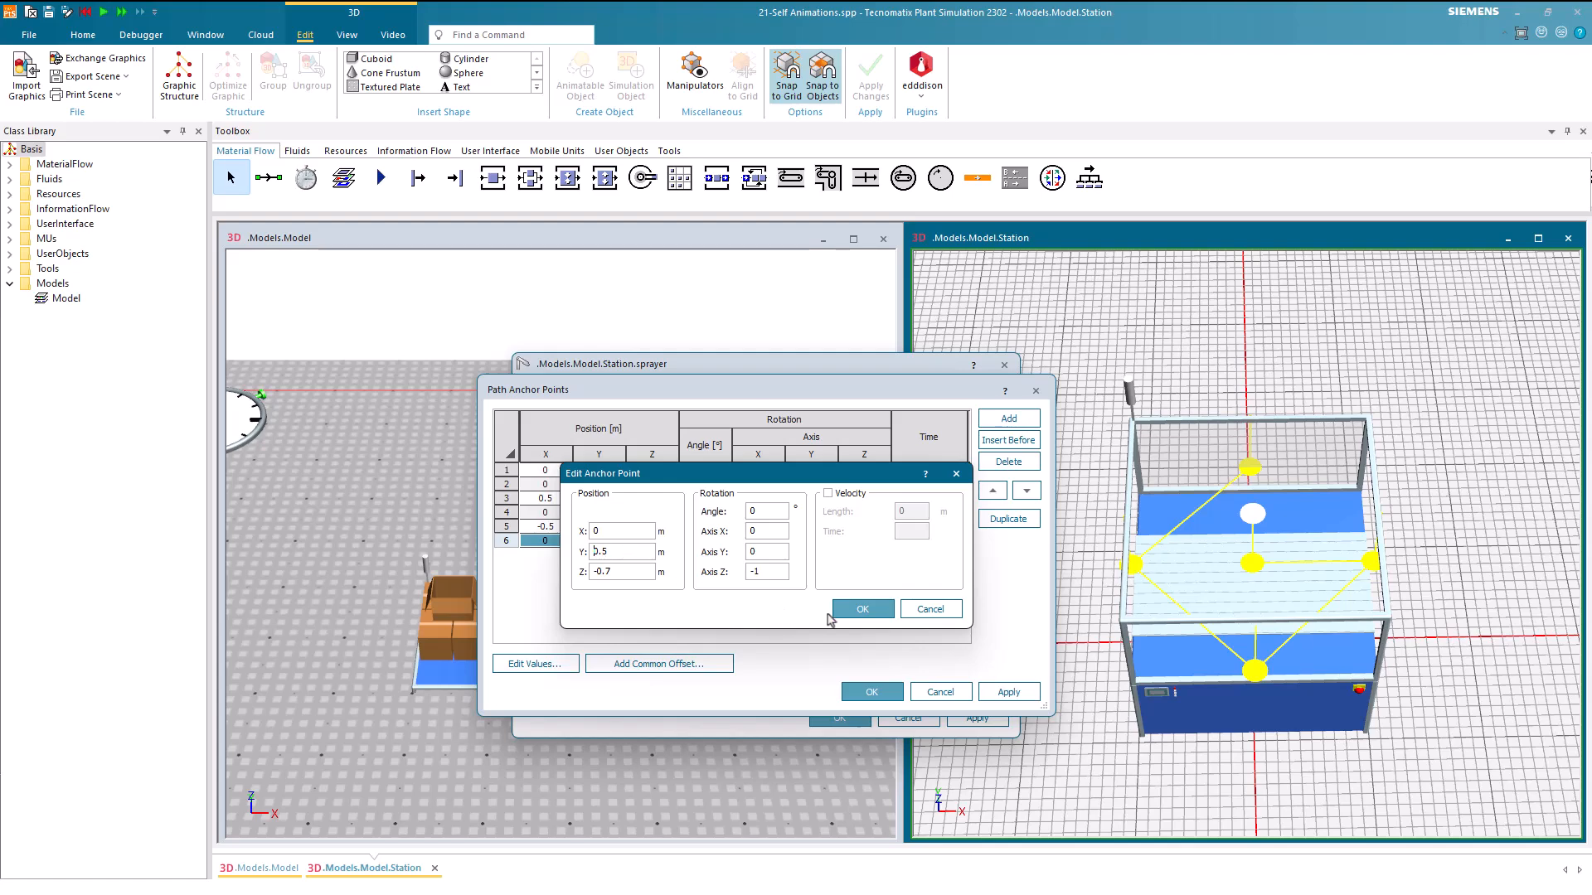
{"action": "left_click", "coordinate": [841, 612]}
Add a seventh anchor point at 0, 0, 0 to the spraying path and apply the changes
{"action": "left_click", "coordinate": [796, 611]}
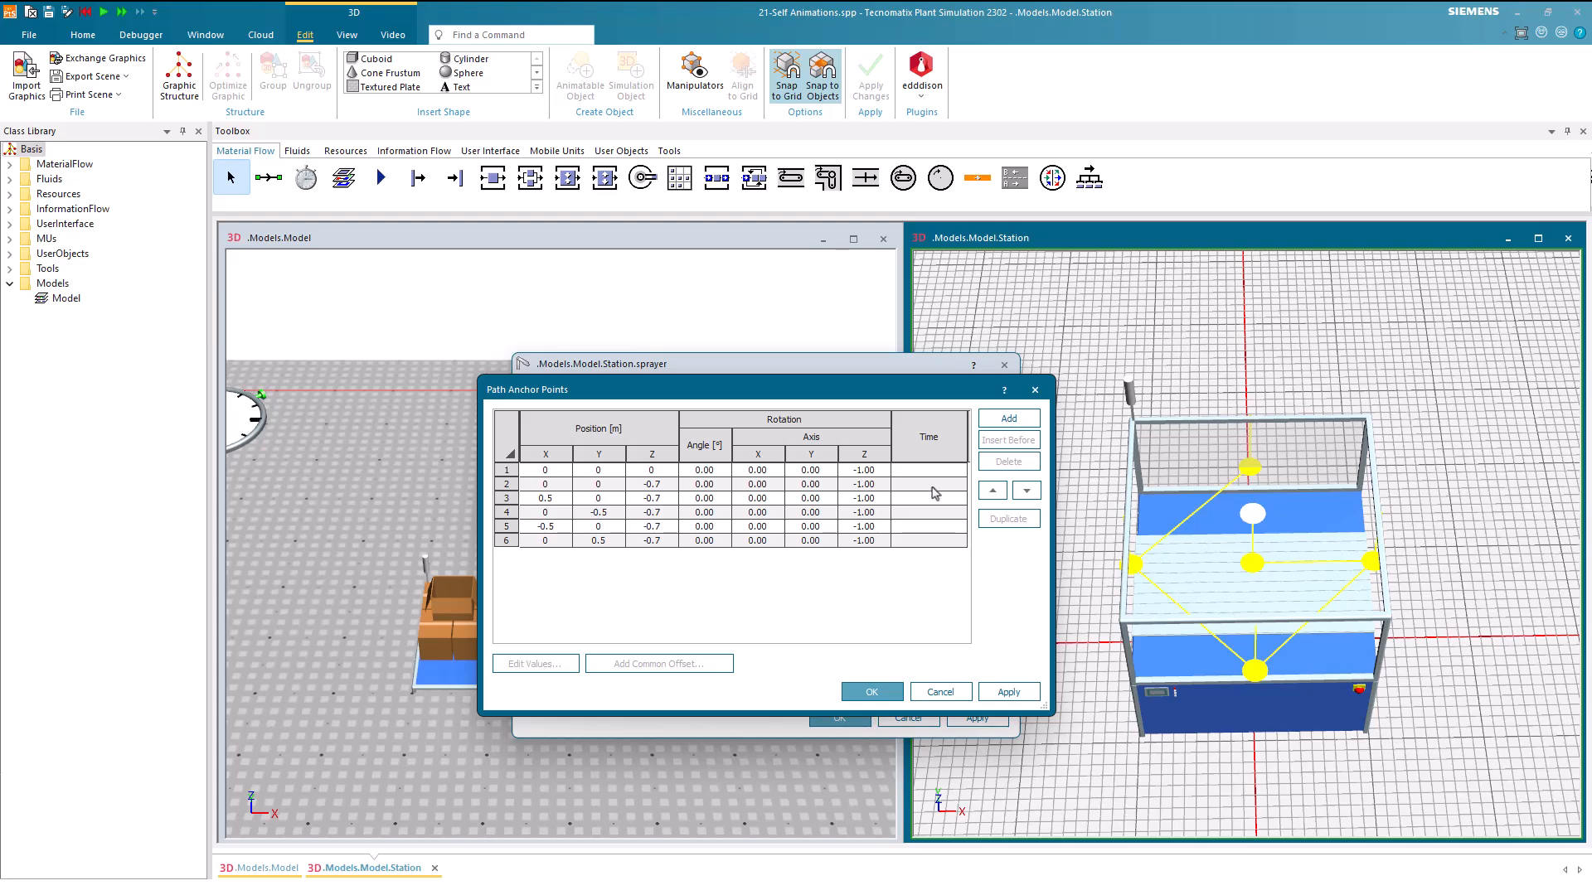
{"action": "left_click", "coordinate": [1009, 418]}
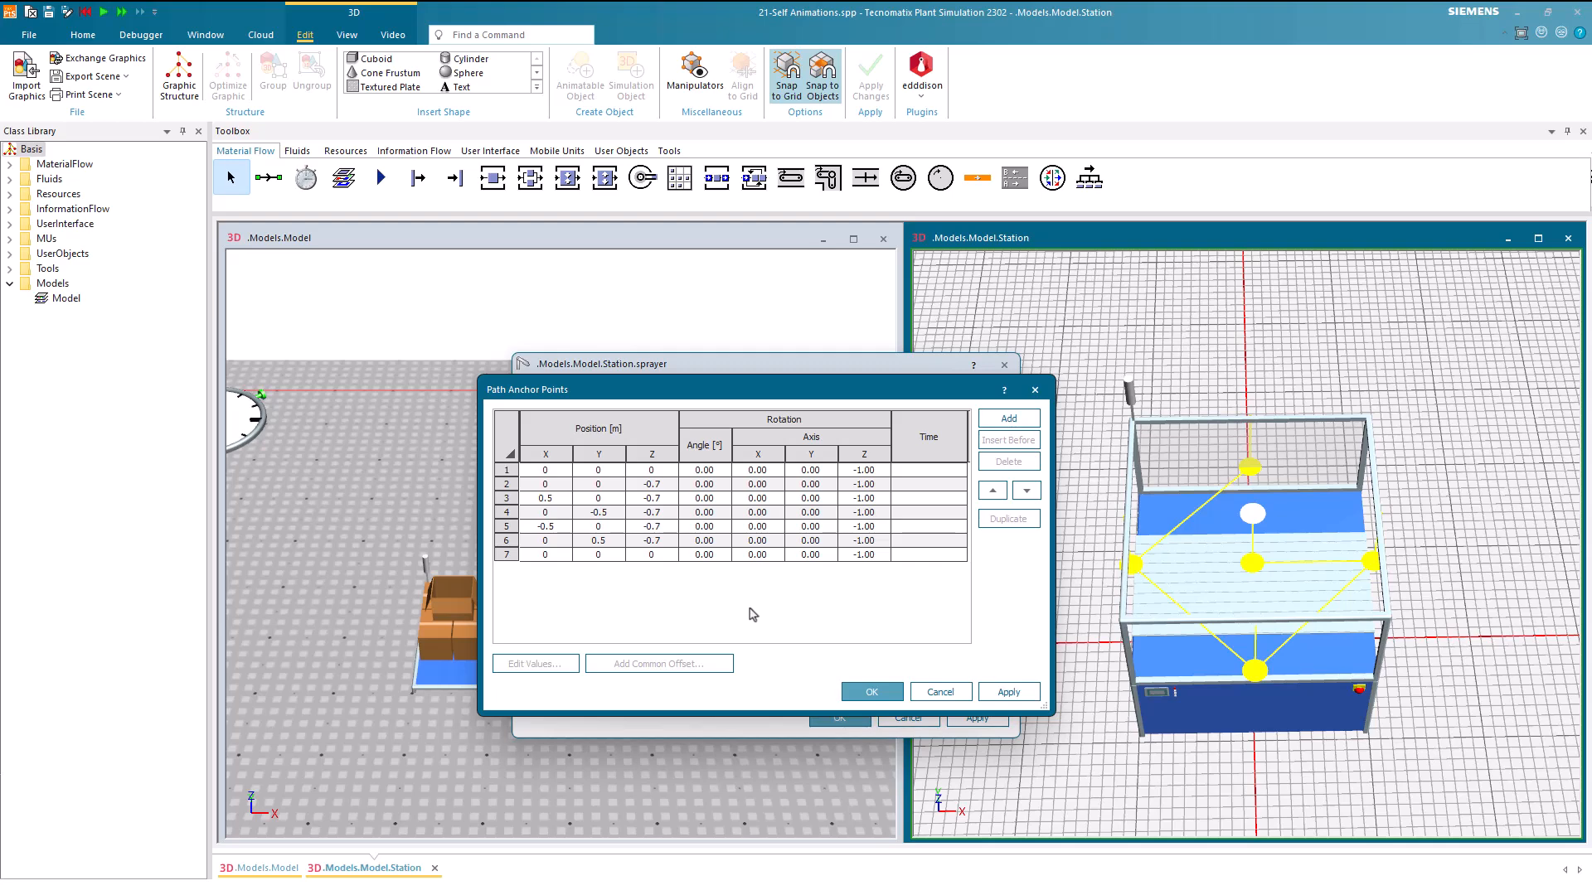
{"action": "left_click", "coordinate": [1008, 692]}
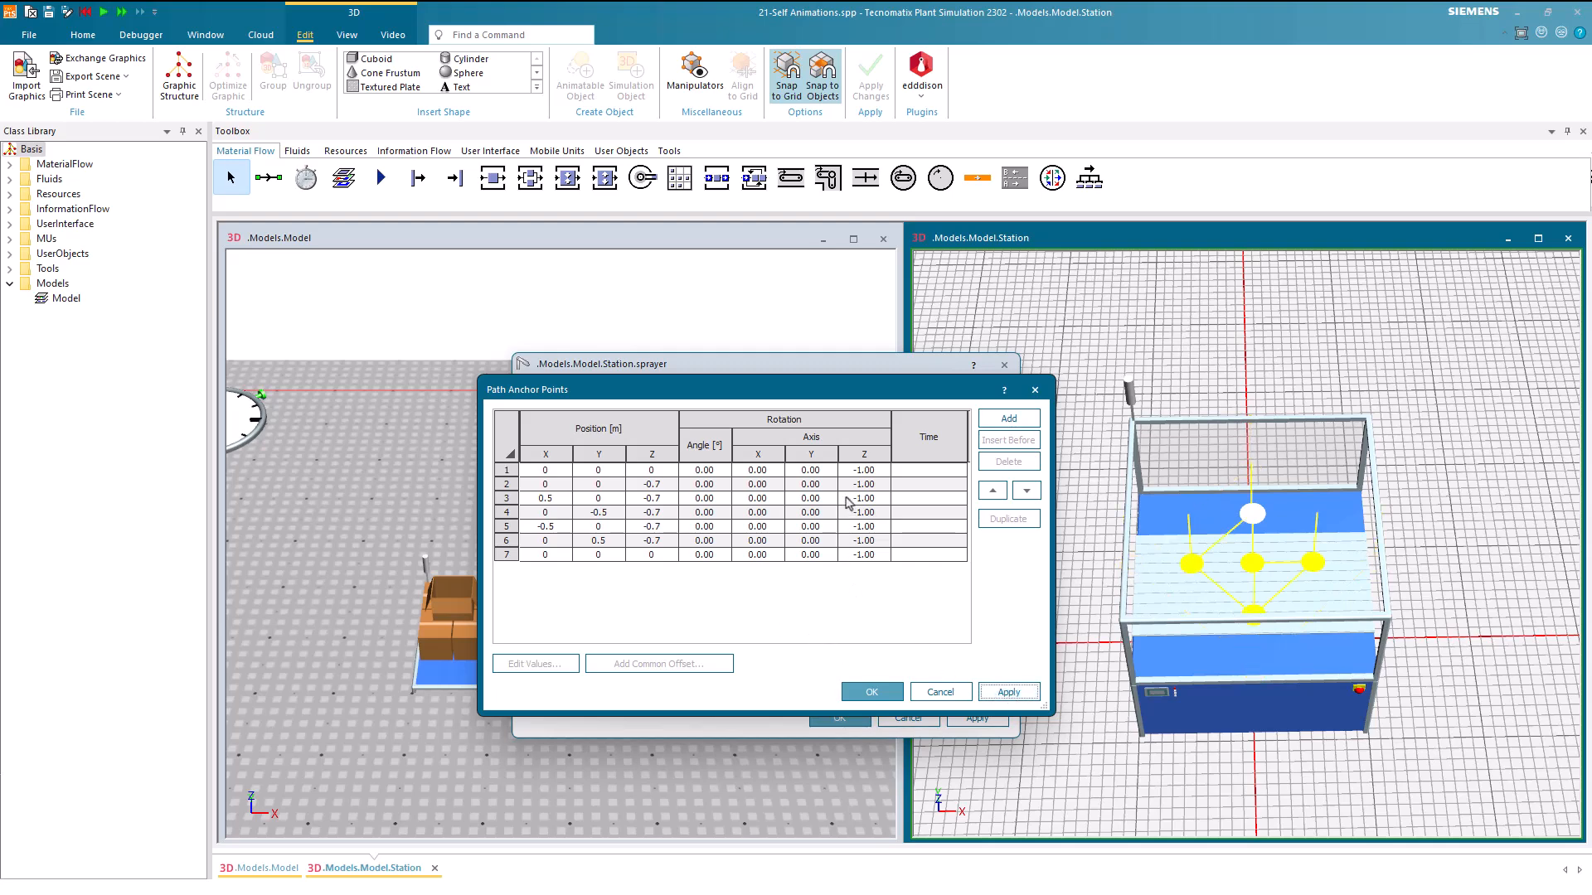
Enable velocity for anchor point 2 and set its time to 2 seconds
{"action": "double_click", "coordinate": [854, 485]}
{"action": "left_click", "coordinate": [828, 493]}
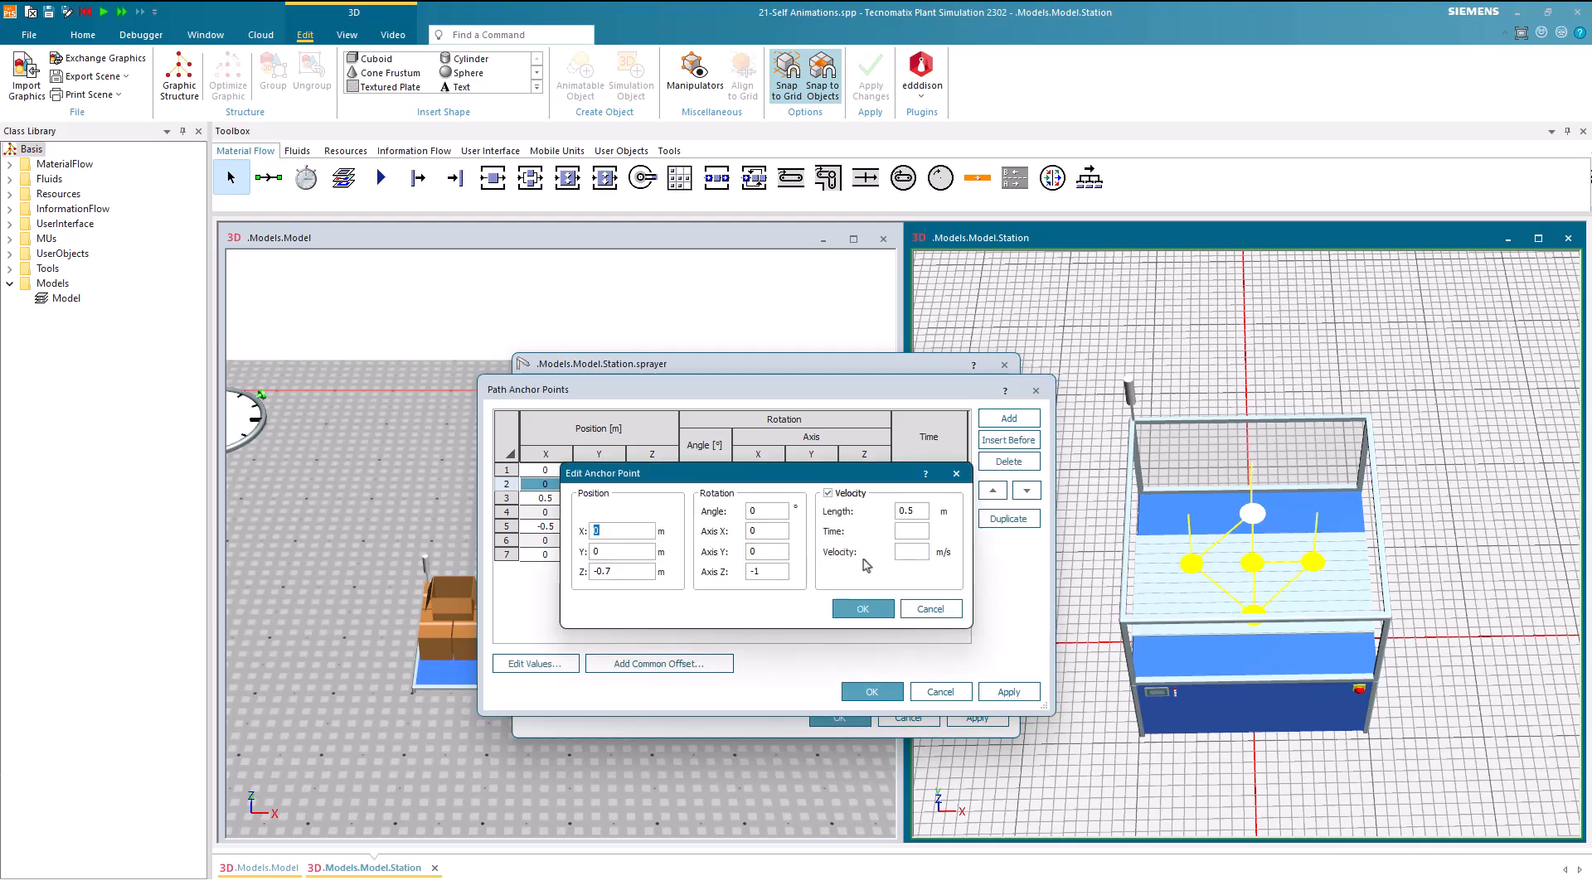
{"action": "left_click", "coordinate": [897, 534]}
{"action": "left_click", "coordinate": [861, 608]}
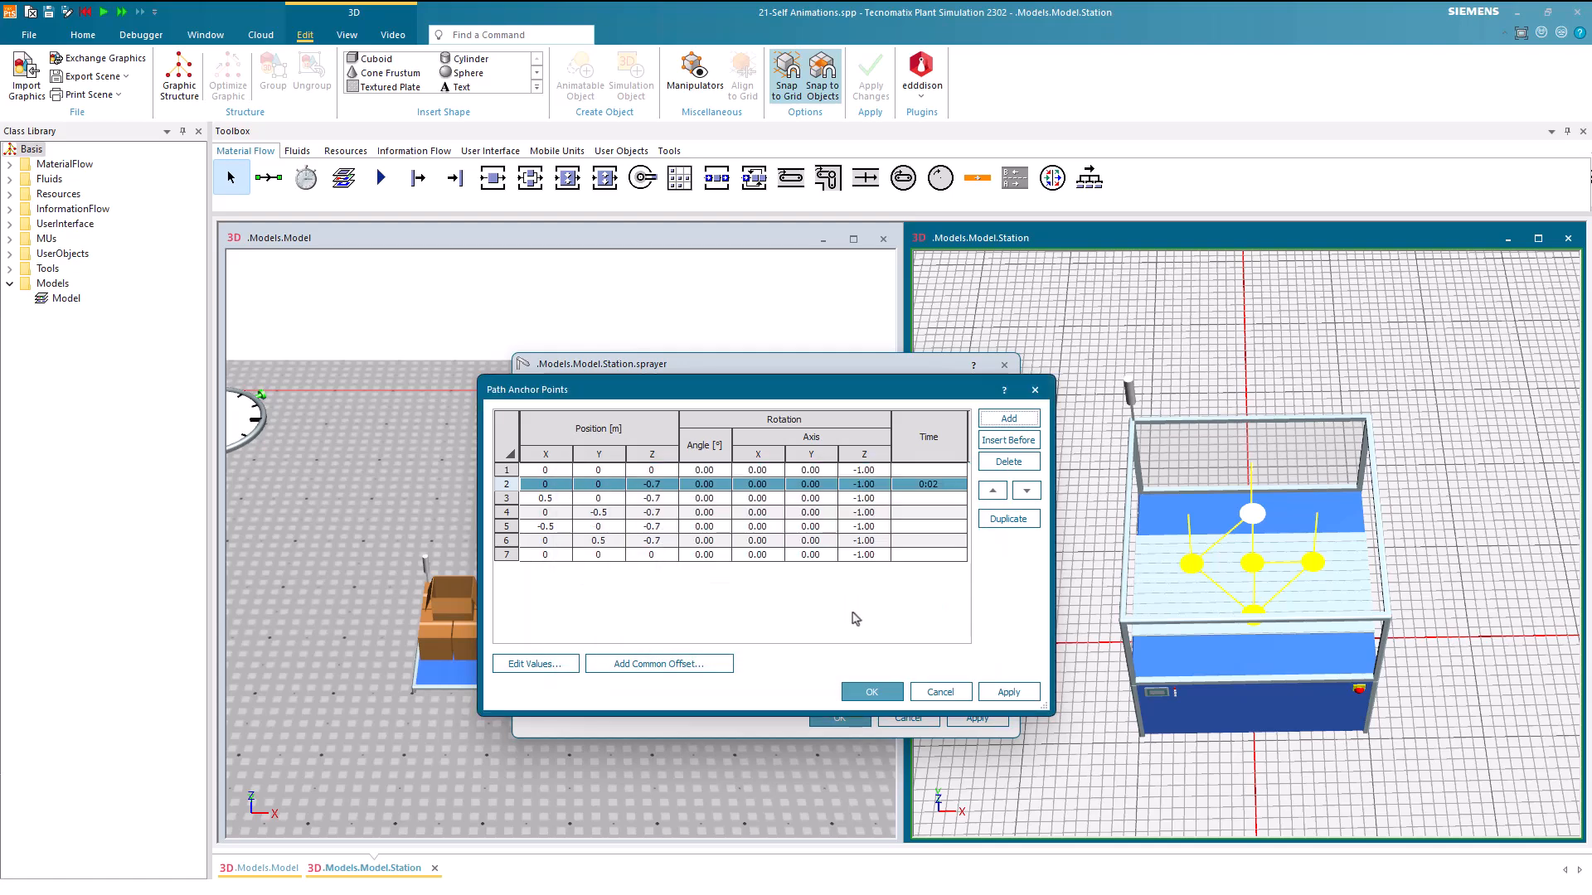
Enable velocity for anchor points 3 and 4 and set the time of each to 2 seconds
{"action": "double_click", "coordinate": [873, 501]}
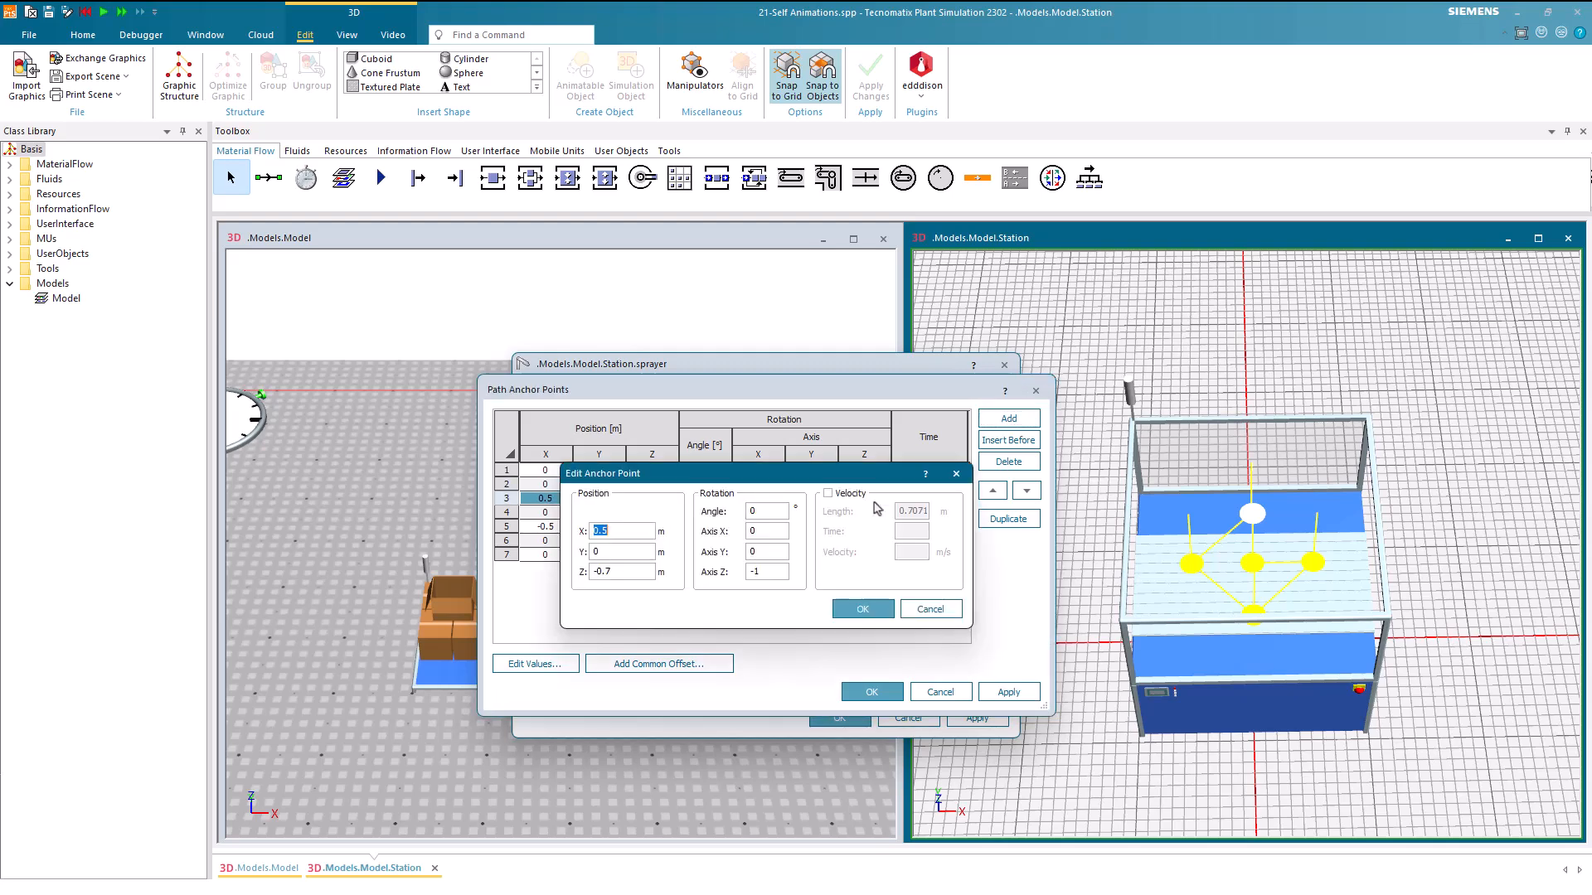
{"action": "left_click", "coordinate": [847, 494]}
{"action": "left_click", "coordinate": [900, 532]}
{"action": "type", "text": "2"}
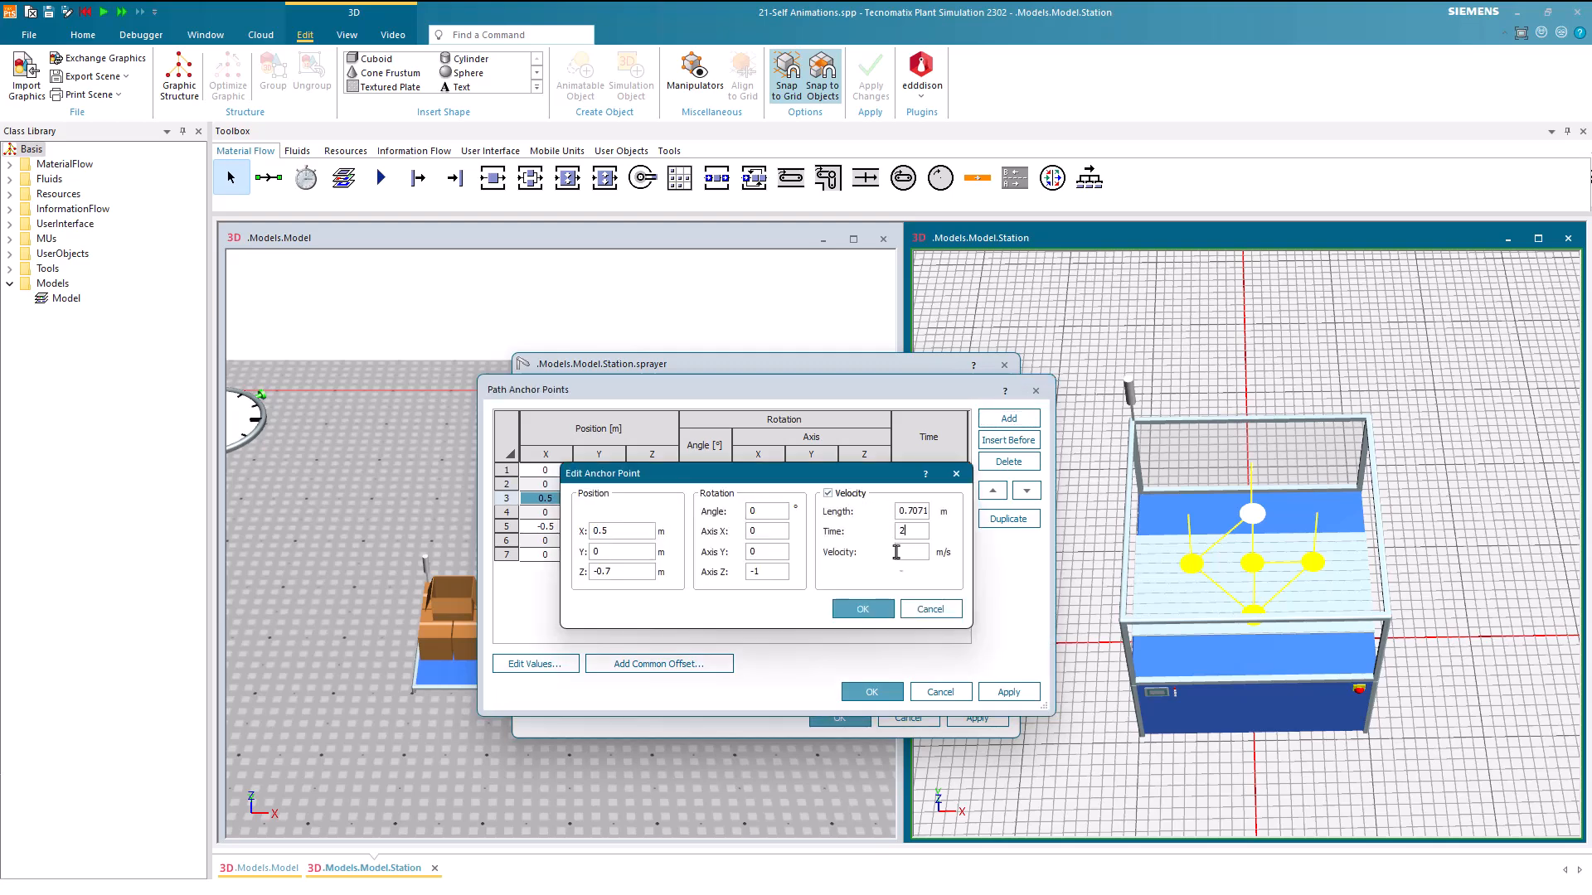
{"action": "left_click", "coordinate": [864, 608]}
{"action": "double_click", "coordinate": [914, 513]}
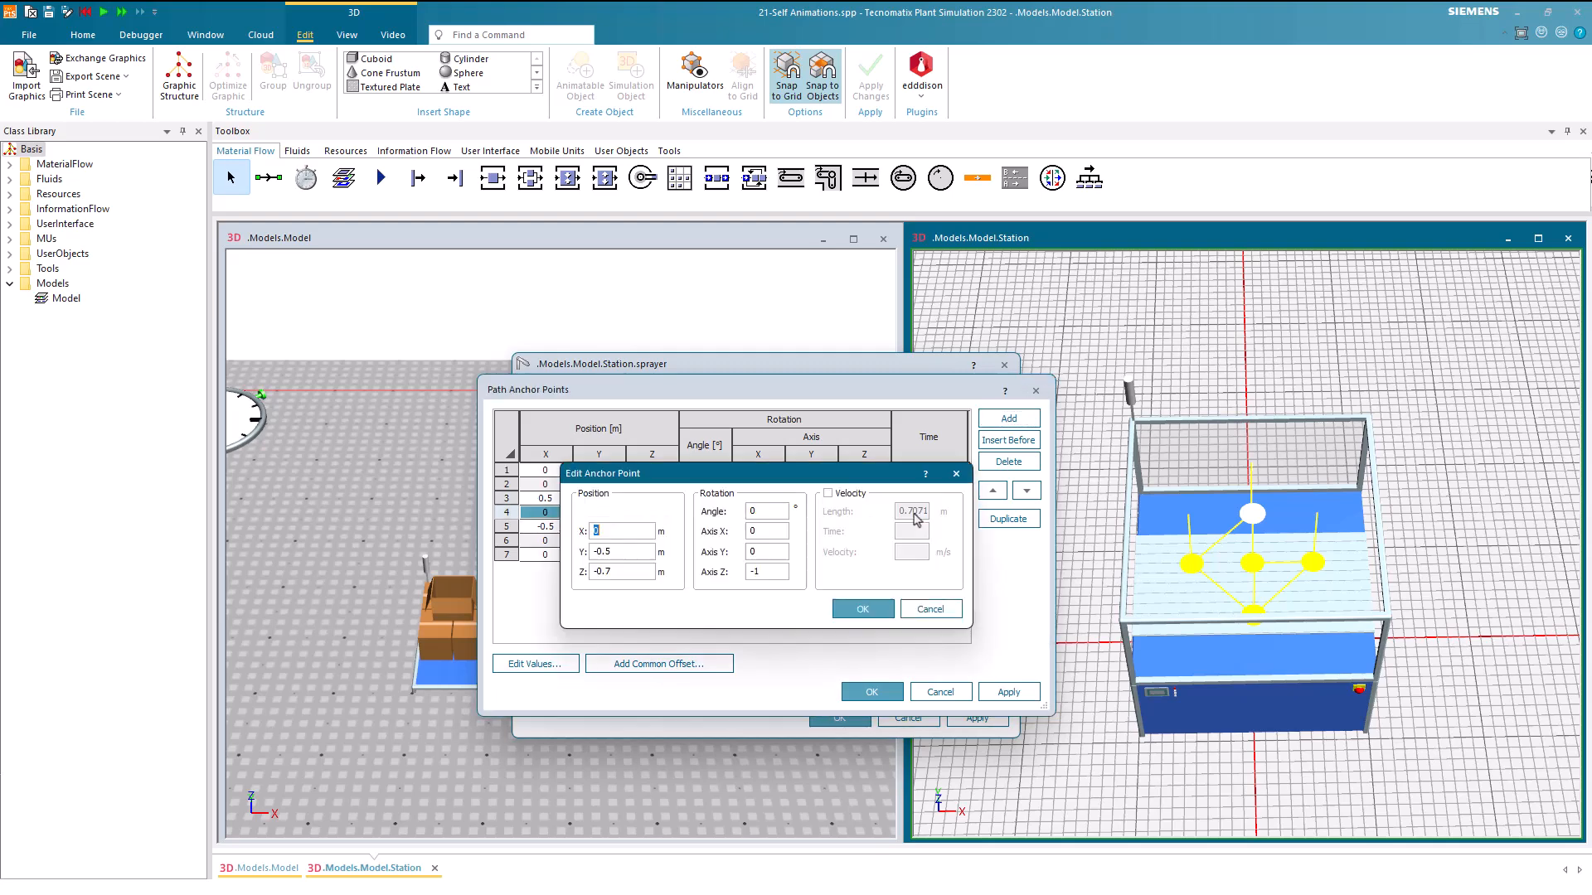
{"action": "left_click", "coordinate": [847, 494]}
{"action": "left_click", "coordinate": [910, 531]}
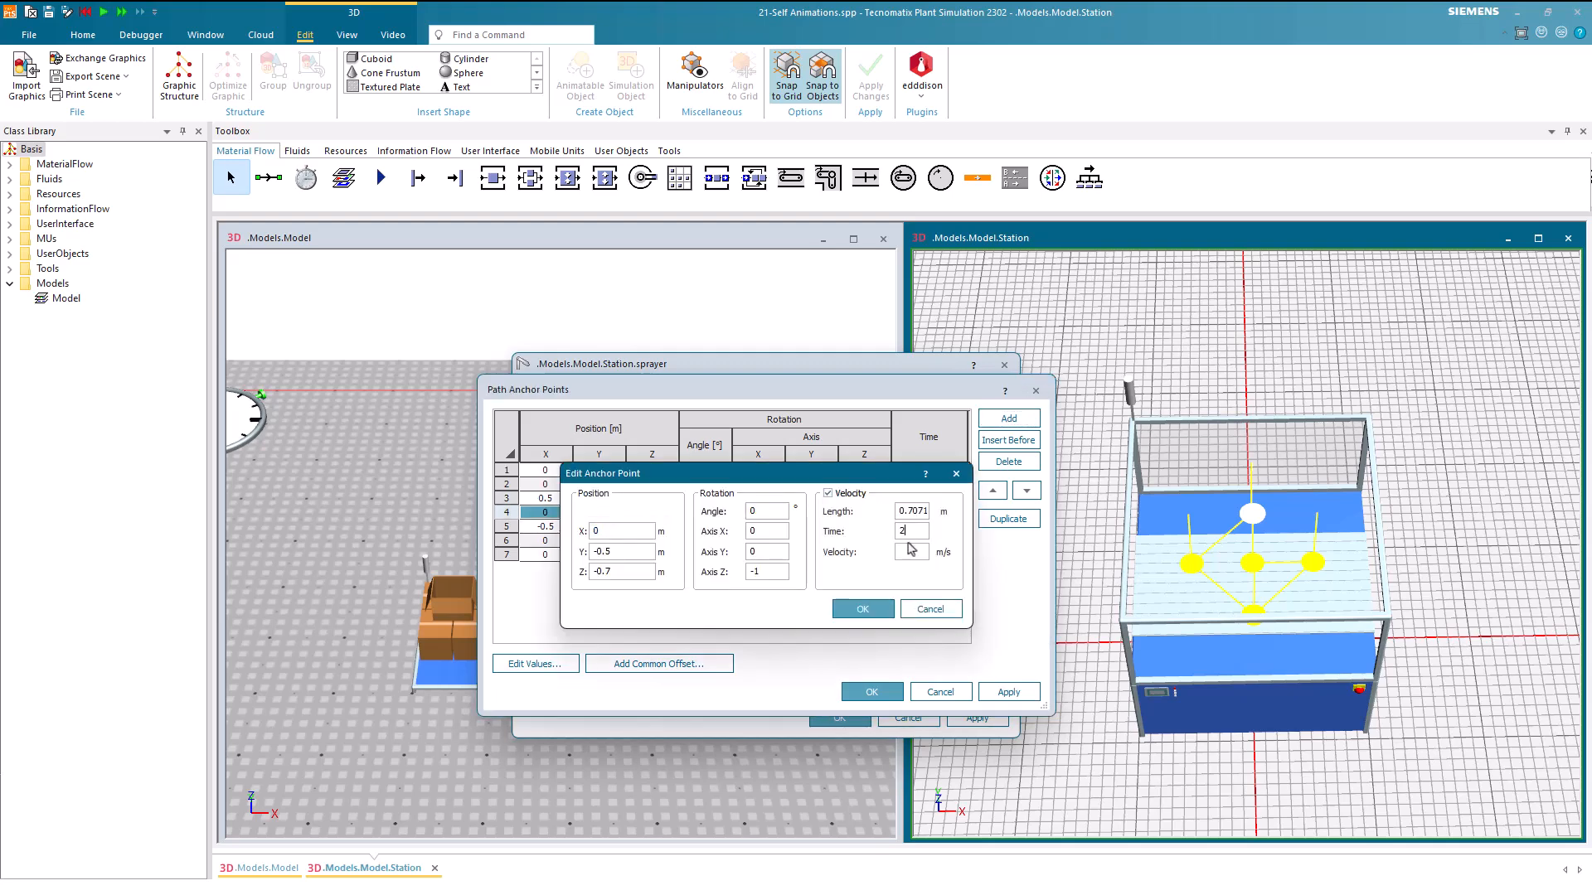
{"action": "left_click", "coordinate": [863, 609]}
Enable velocity for anchor point 5 with a time of 2 seconds
{"action": "double_click", "coordinate": [921, 528]}
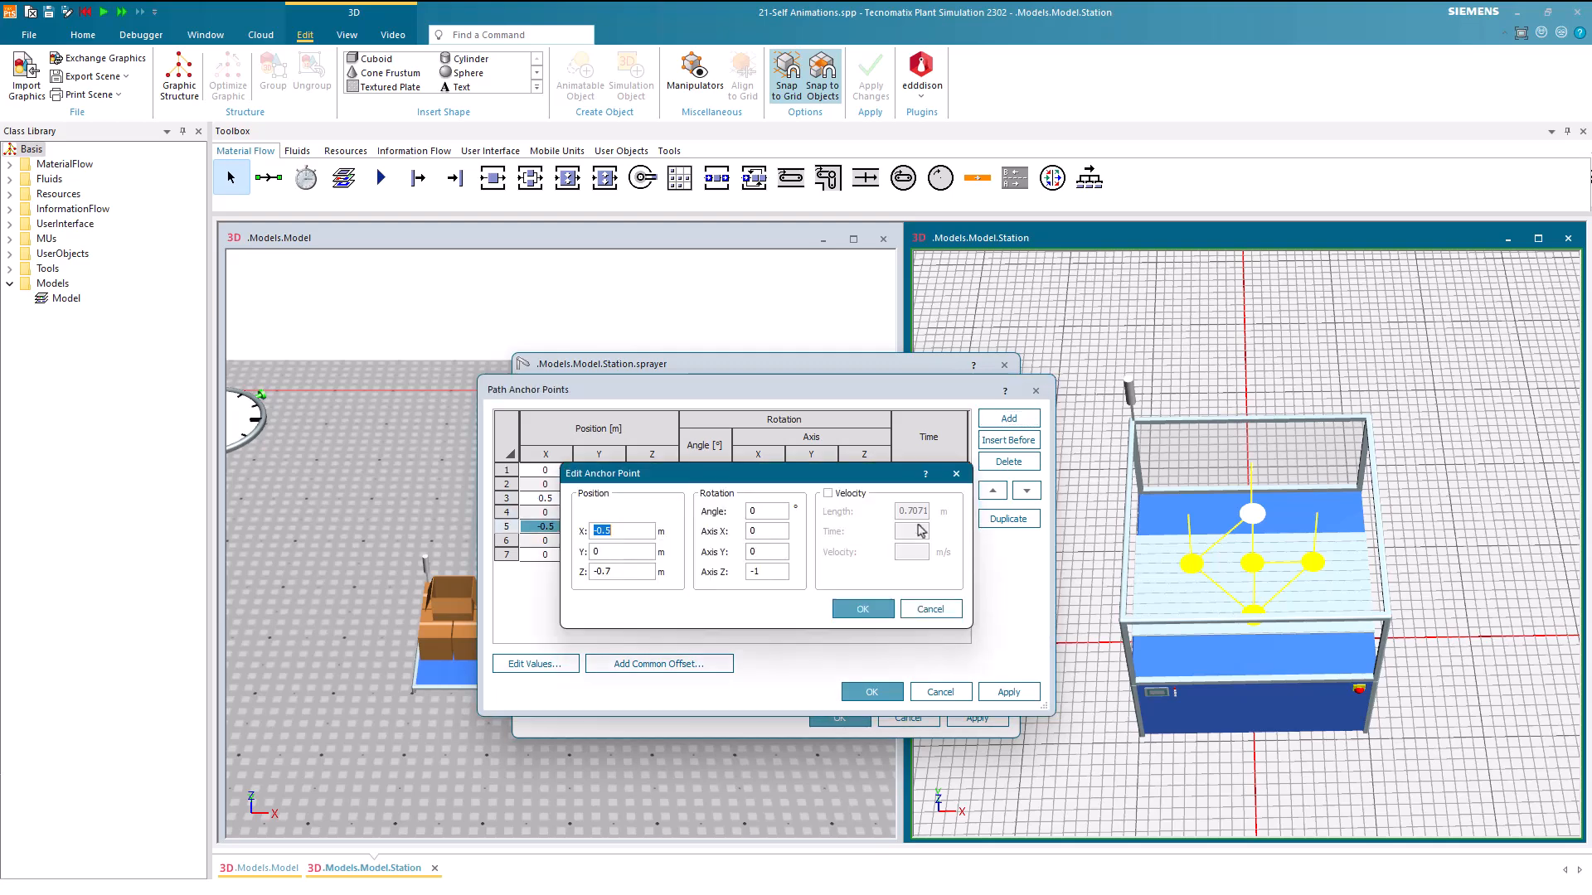
{"action": "left_click", "coordinate": [848, 494]}
{"action": "left_click", "coordinate": [910, 531]}
{"action": "type", "text": "2"}
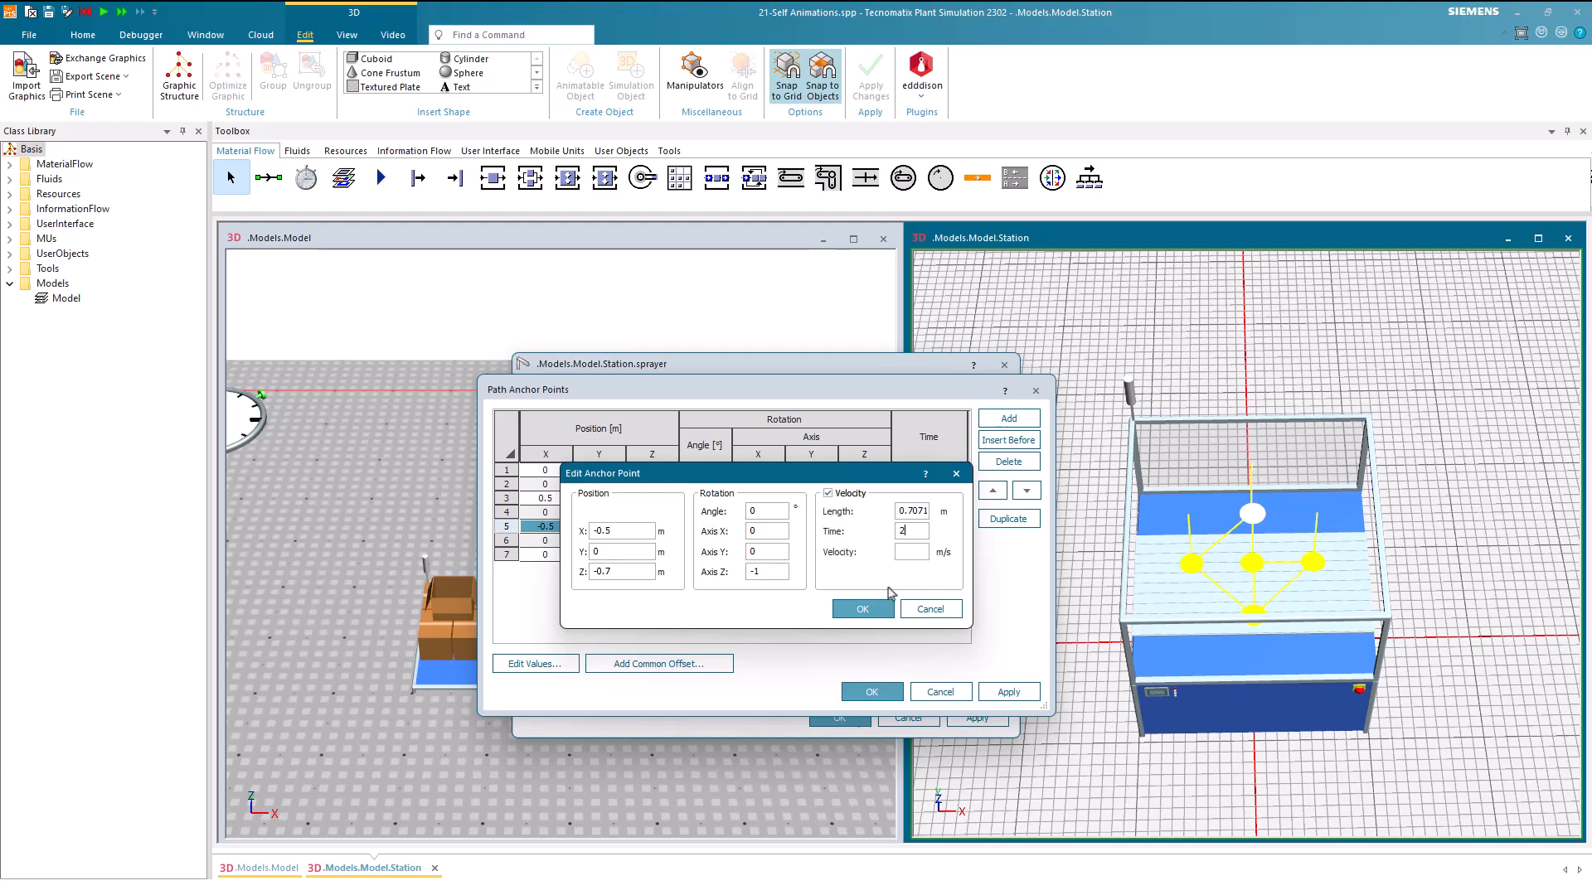
{"action": "left_click", "coordinate": [862, 608]}
{"action": "left_click", "coordinate": [927, 609]}
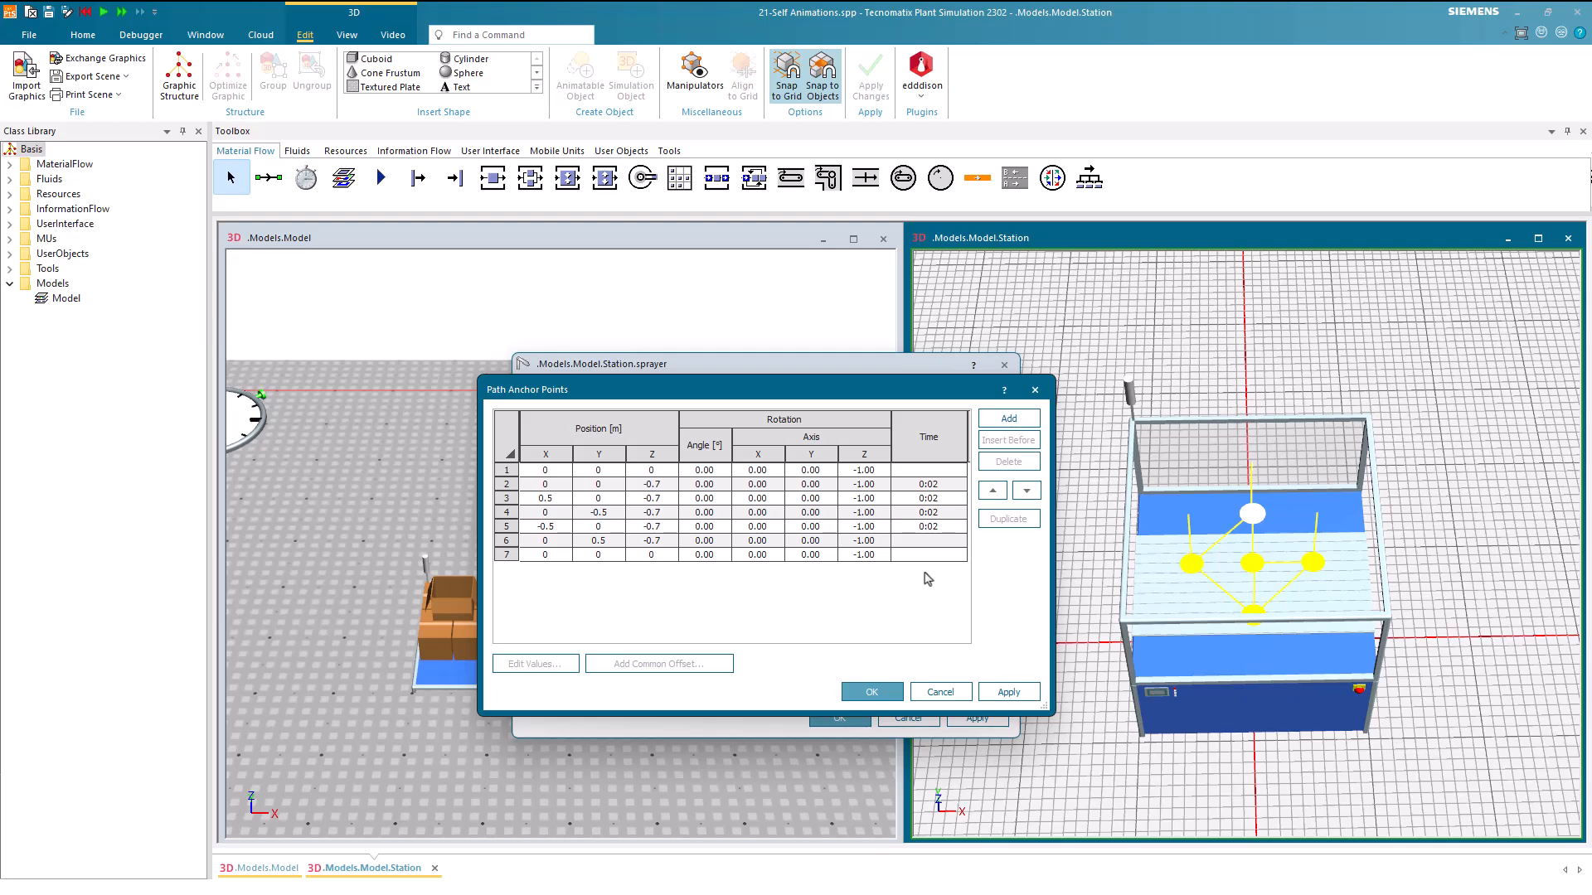
Enable velocity for anchor point 1 and set its time to 1 second
{"action": "double_click", "coordinate": [930, 470]}
{"action": "left_click", "coordinate": [828, 493]}
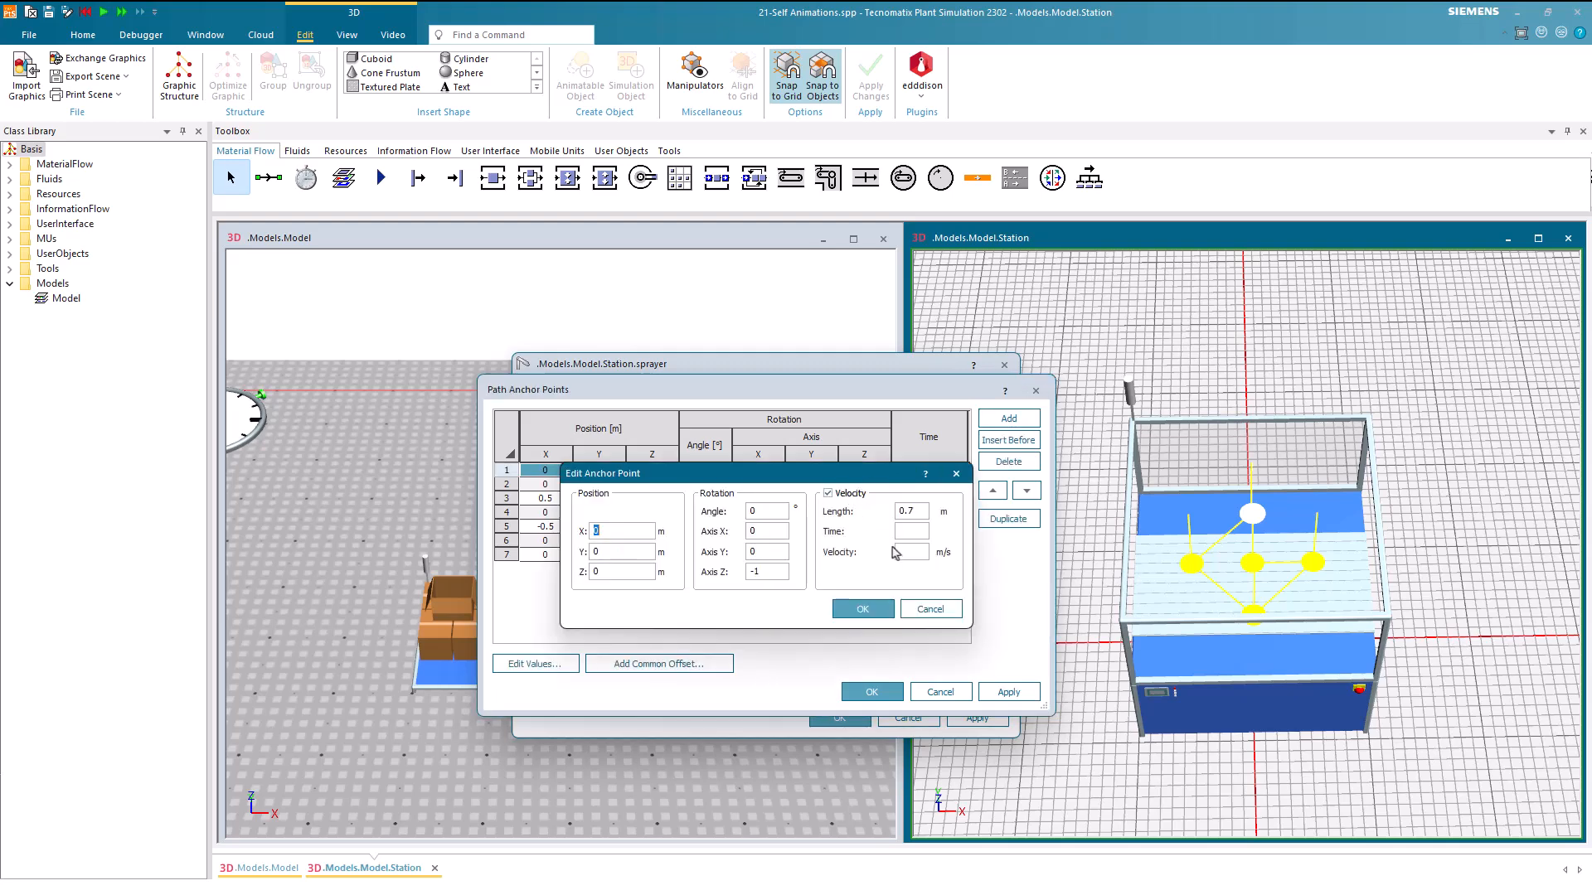
{"action": "left_click", "coordinate": [912, 532]}
{"action": "type", "text": "1"}
{"action": "left_click", "coordinate": [866, 609]}
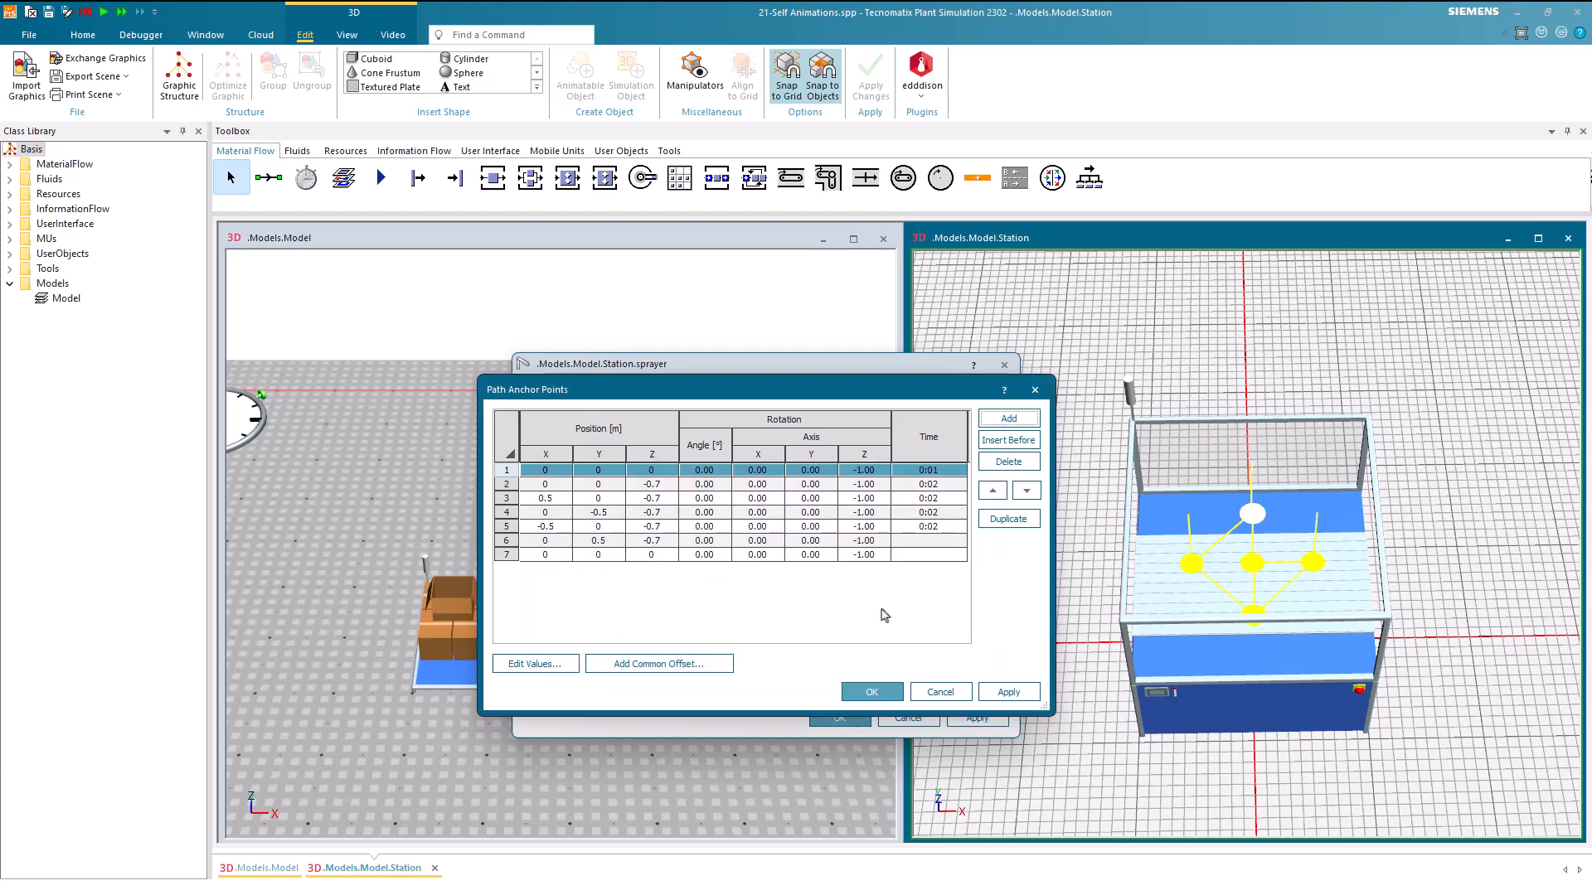
Enable velocity for anchor point 6 and set its time to 1 second
{"action": "left_click", "coordinate": [935, 547]}
{"action": "double_click", "coordinate": [935, 547]}
{"action": "left_click", "coordinate": [857, 494]}
{"action": "left_click", "coordinate": [901, 531]}
{"action": "type", "text": "1"}
{"action": "left_click", "coordinate": [863, 609]}
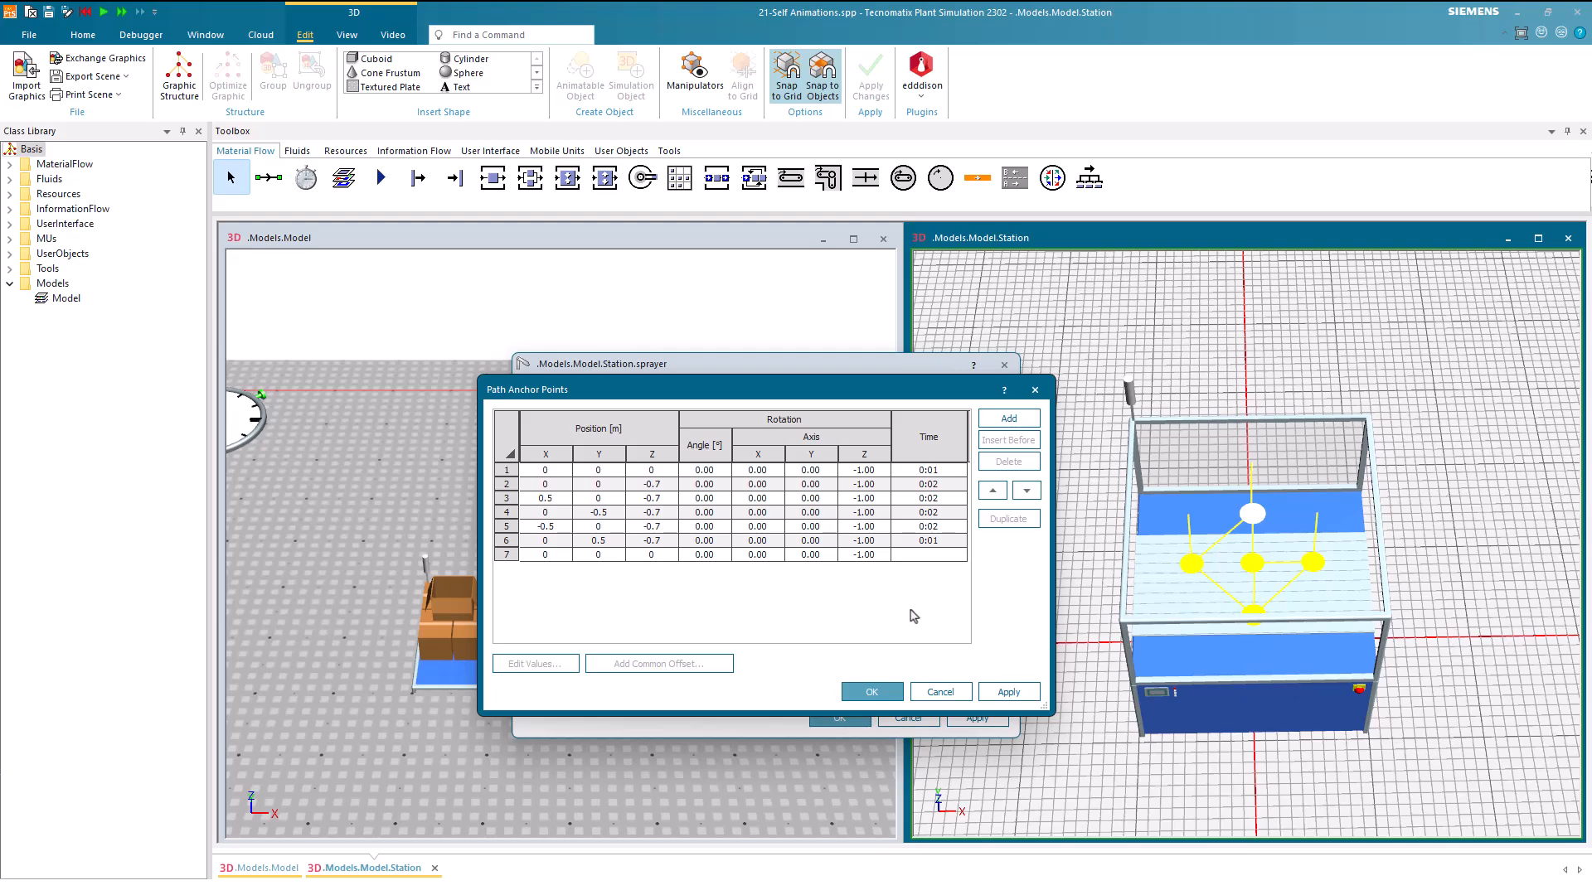
Confirm the anchor point table of the spraying path and accept the sprayer's properties
{"action": "left_click", "coordinate": [879, 693]}
{"action": "middle_click_drag", "start_coordinate": [1242, 787], "coordinate": [1244, 728]}
{"action": "scroll", "coordinate": [1242, 585], "scroll_direction": "up", "scroll_amount": 4}
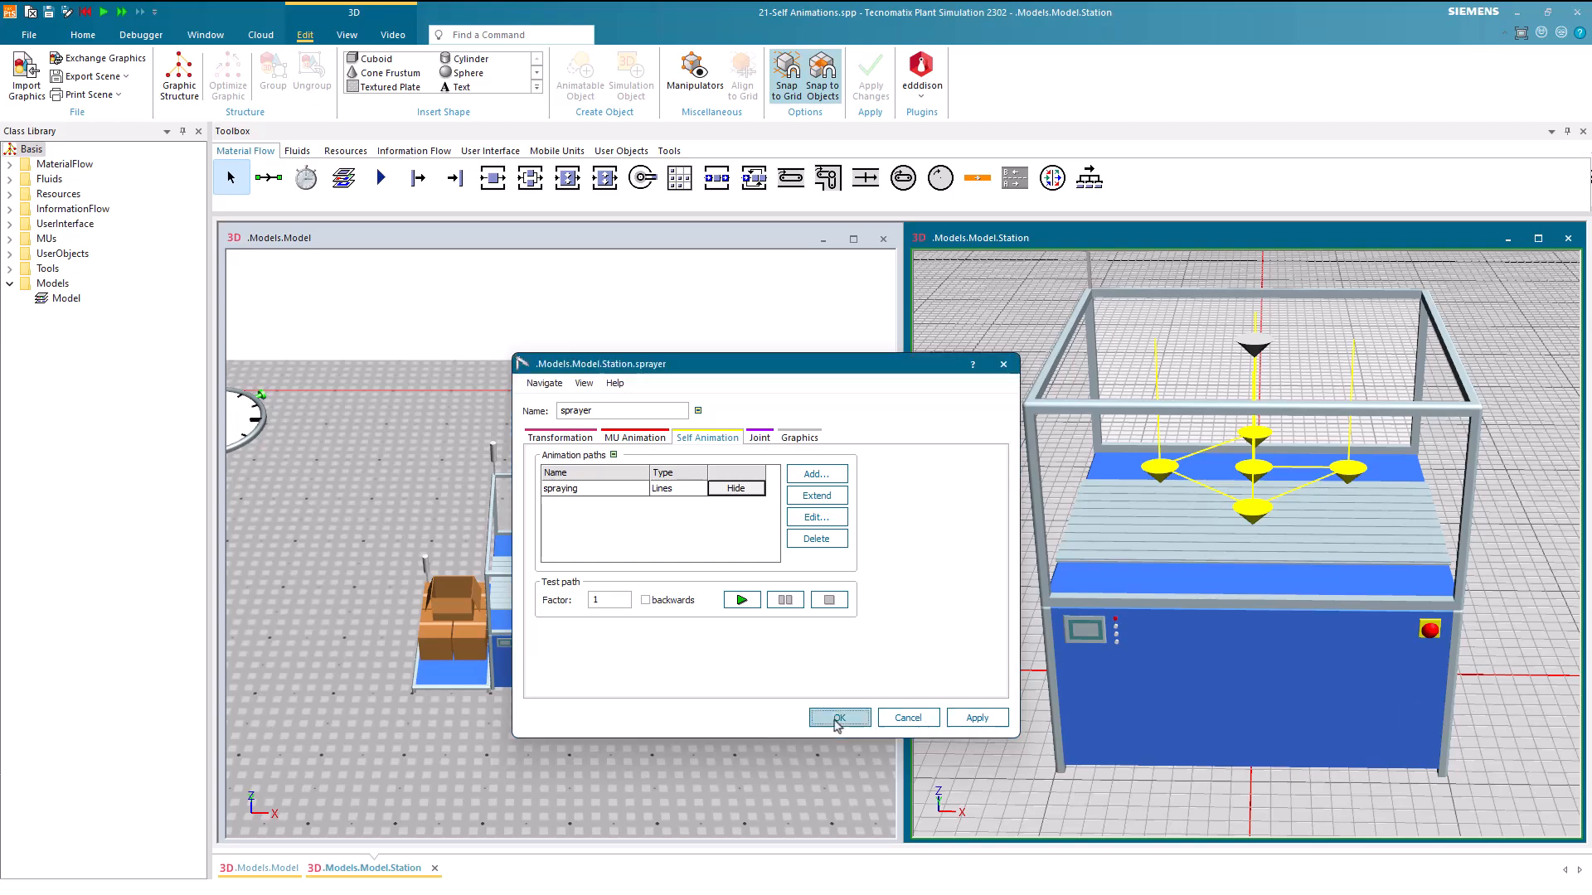
{"action": "left_click", "coordinate": [837, 719]}
Create an internal entrance control method for the station in the model
{"action": "left_click_drag", "start_coordinate": [742, 729], "coordinate": [711, 720]}
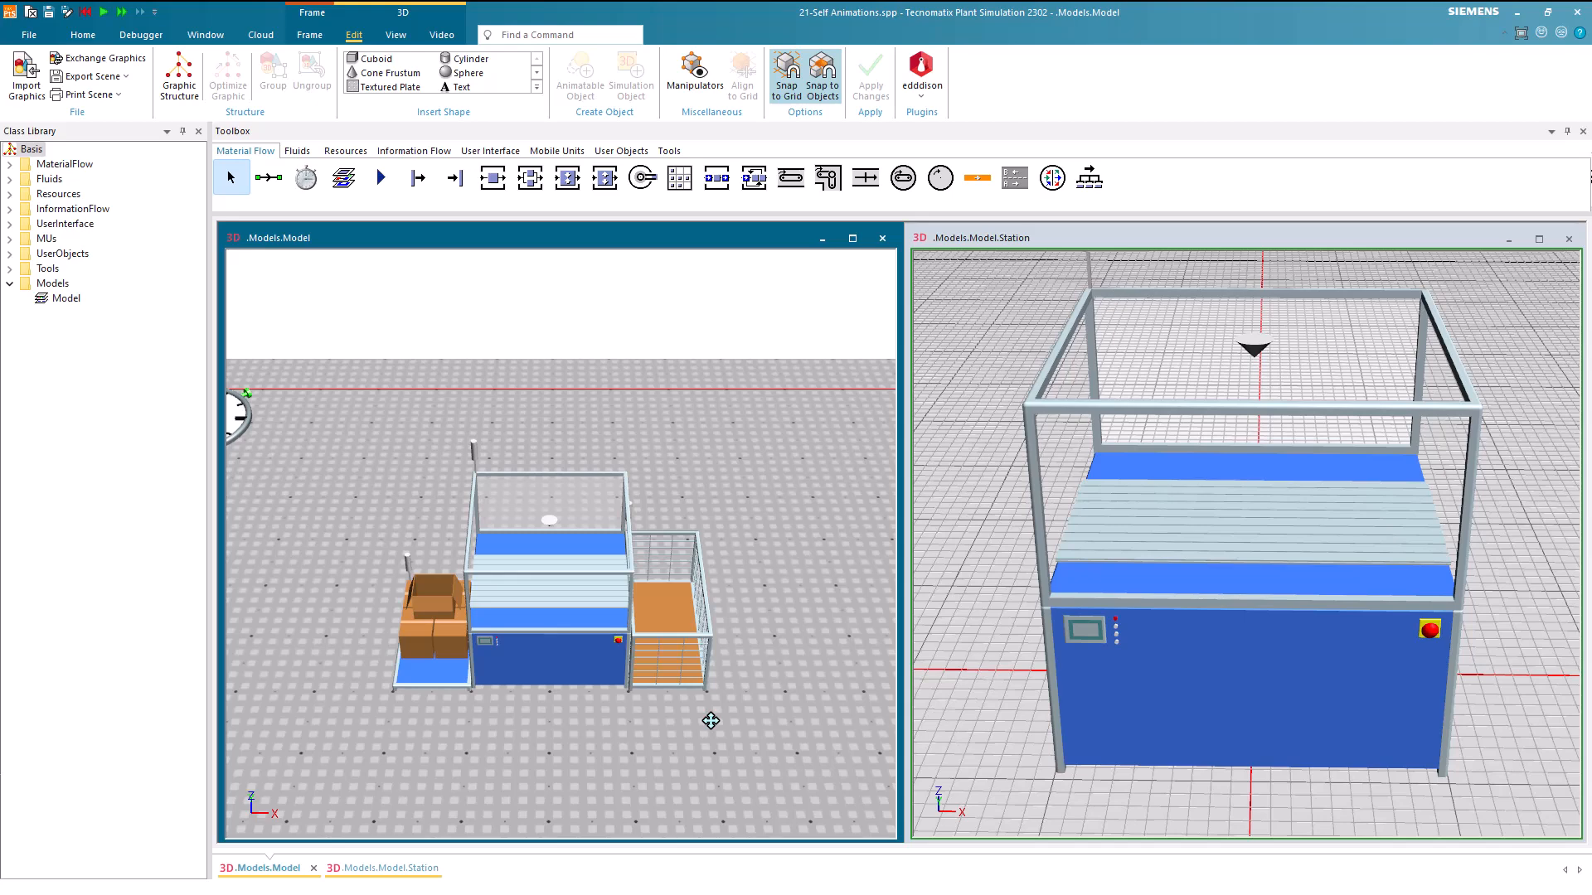
{"action": "double_click", "coordinate": [601, 646]}
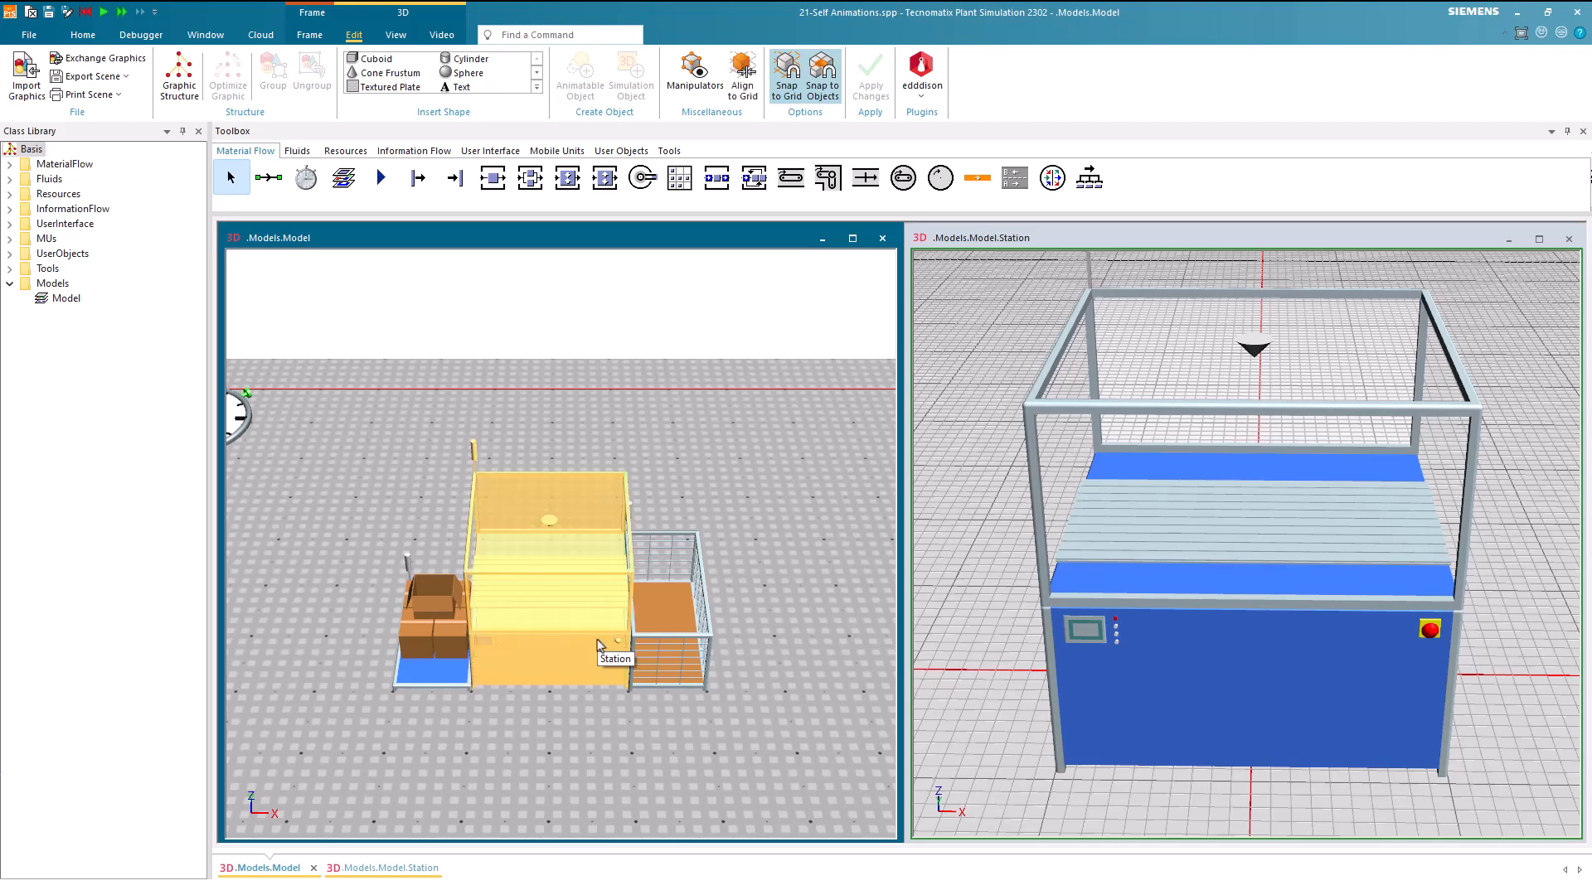
{"action": "left_click", "coordinate": [740, 391]}
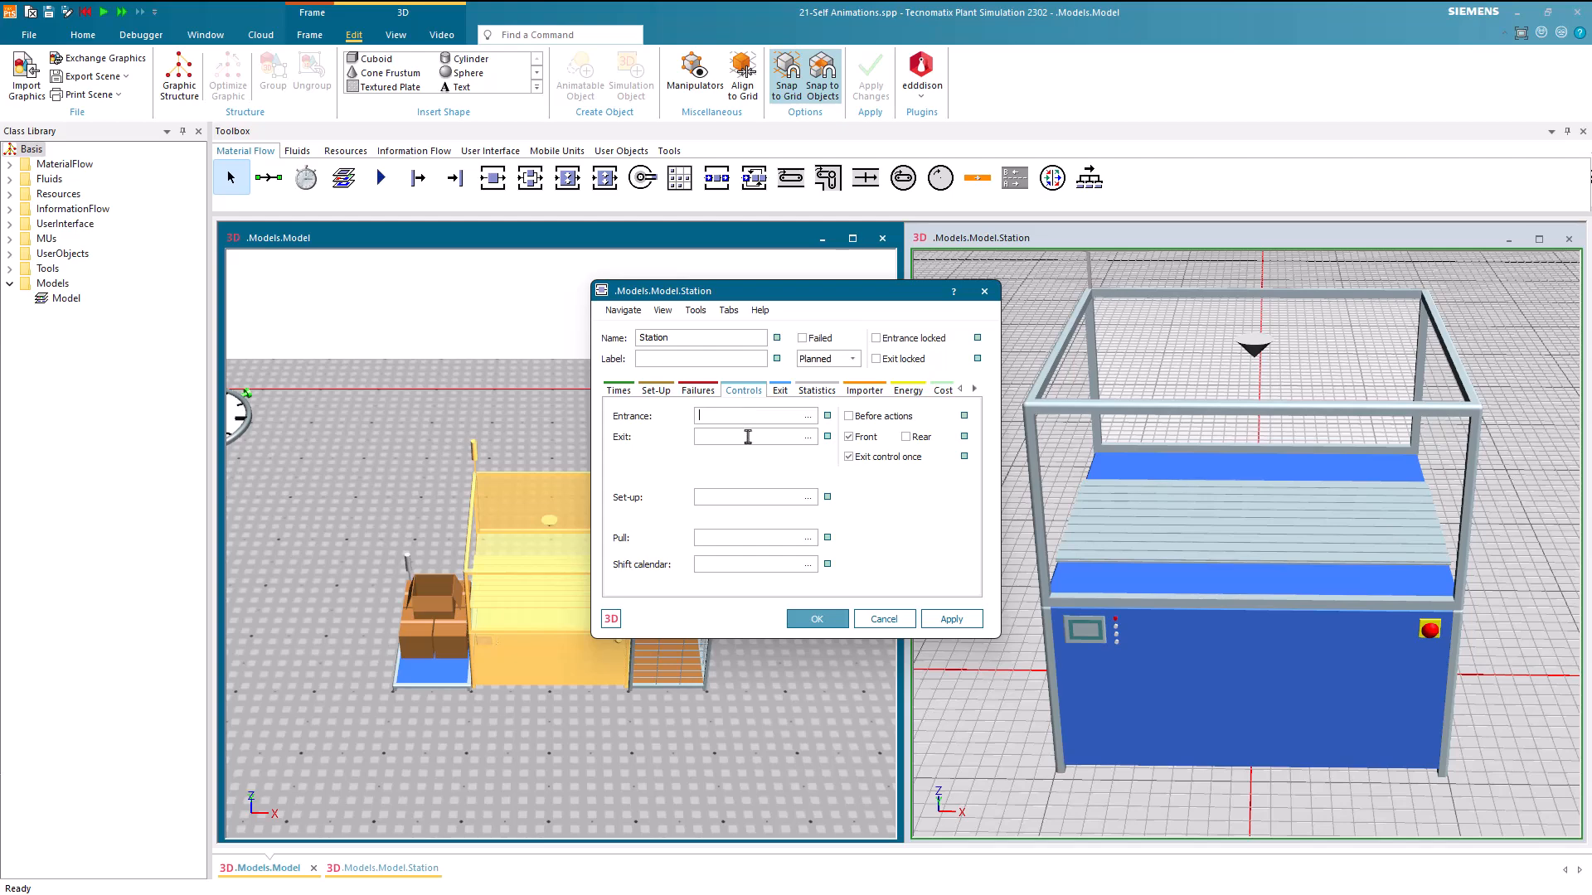
{"action": "key", "text": "F4"}
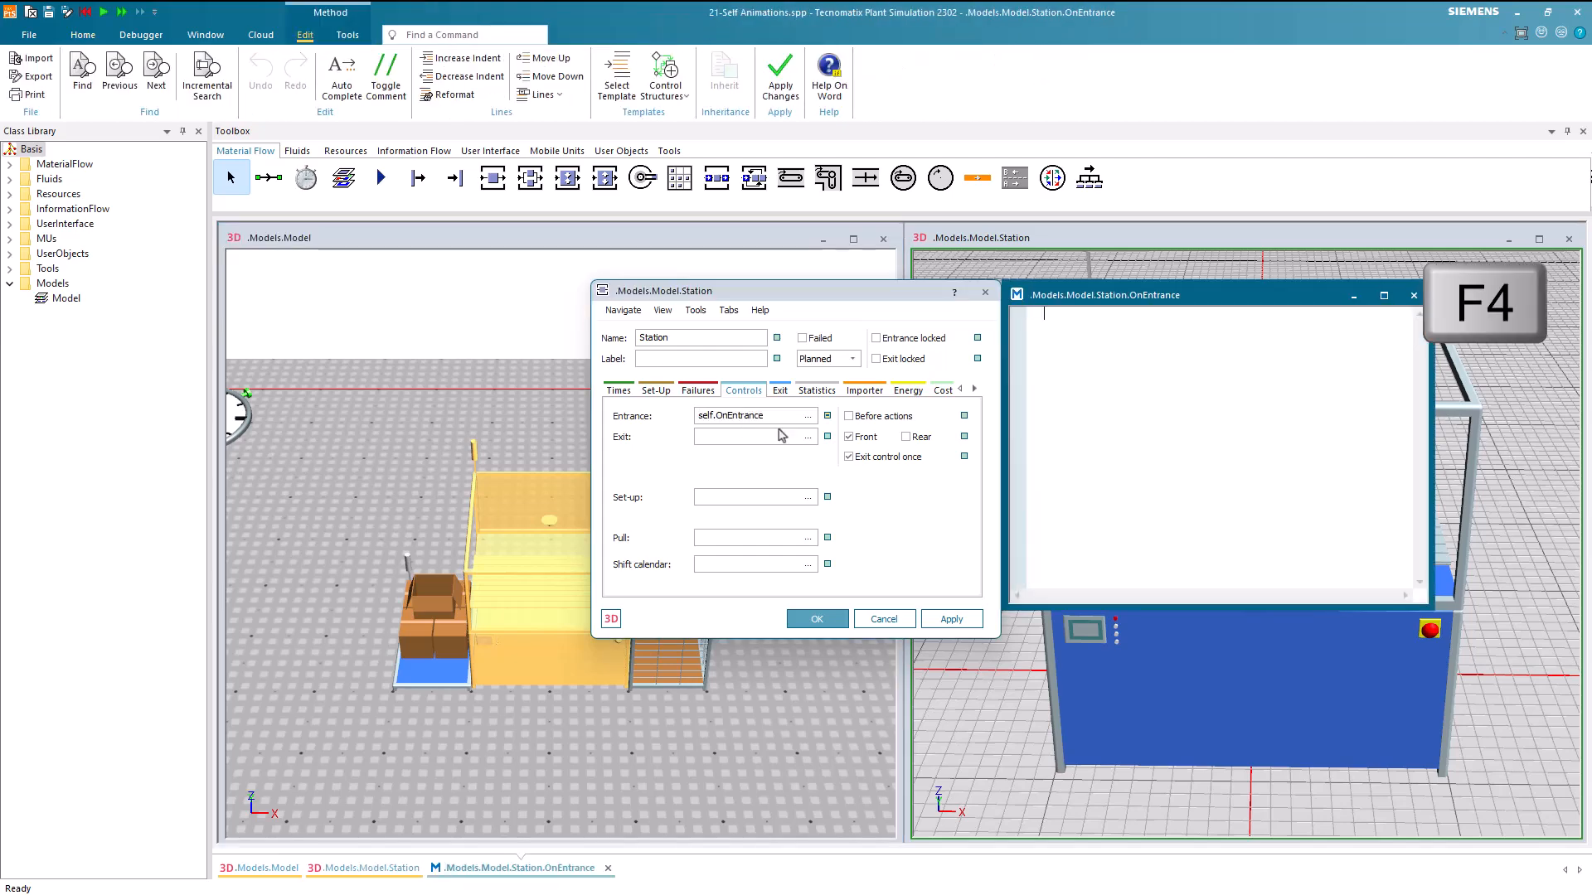
Dock the OnEntrance method editor beside the model view and move the station dialog clear of it
{"action": "left_click", "coordinate": [1018, 295]}
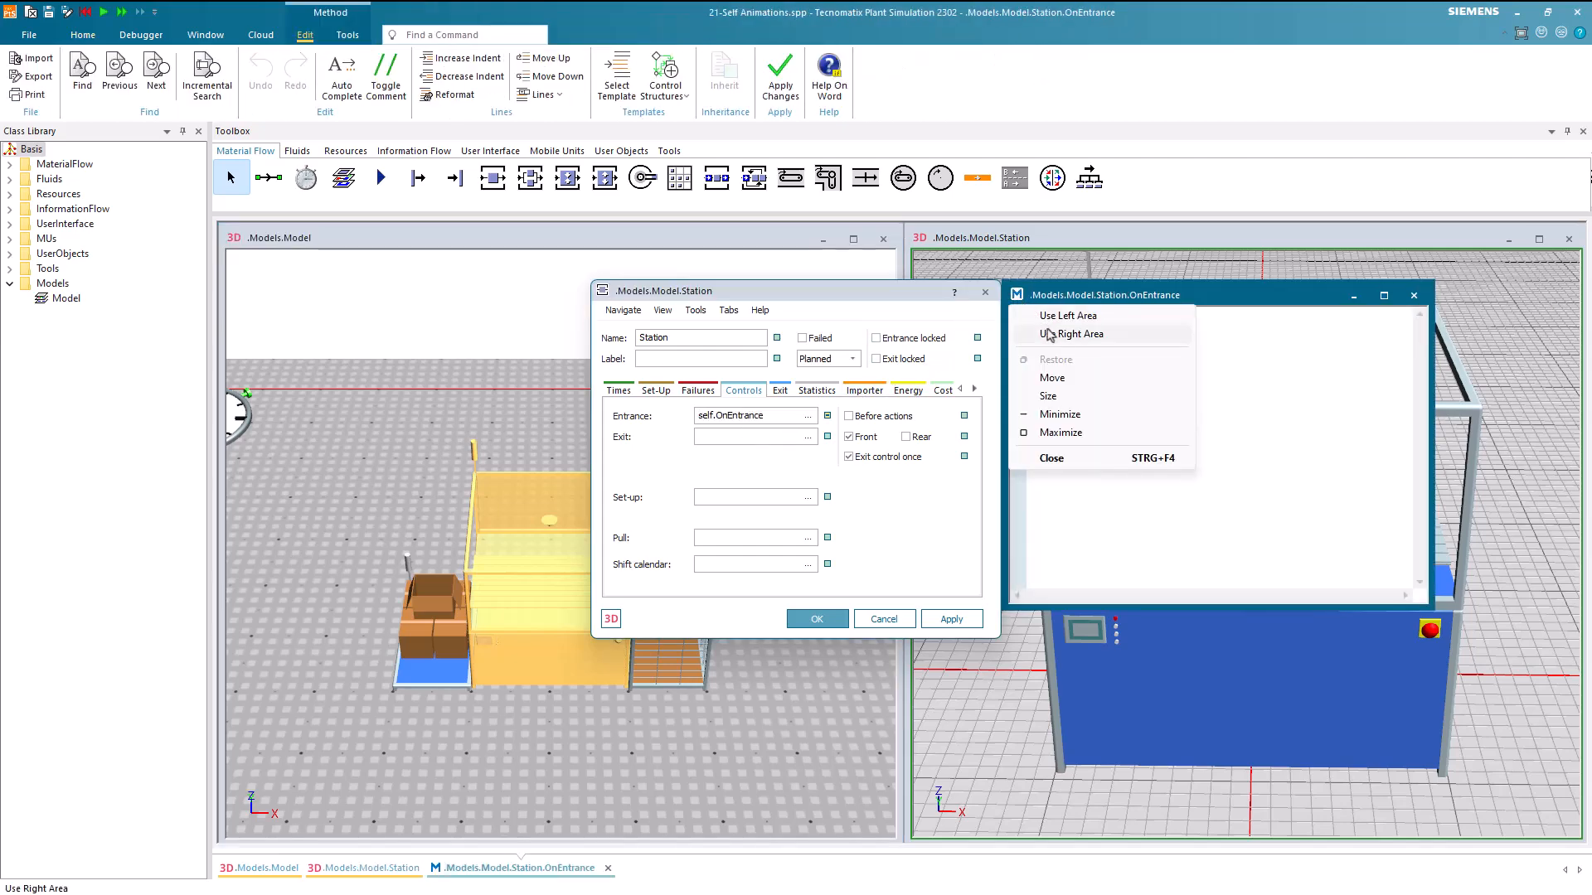
{"action": "left_click", "coordinate": [1068, 335]}
{"action": "left_click_drag", "start_coordinate": [919, 296], "coordinate": [763, 321]}
{"action": "left_click", "coordinate": [1001, 350]}
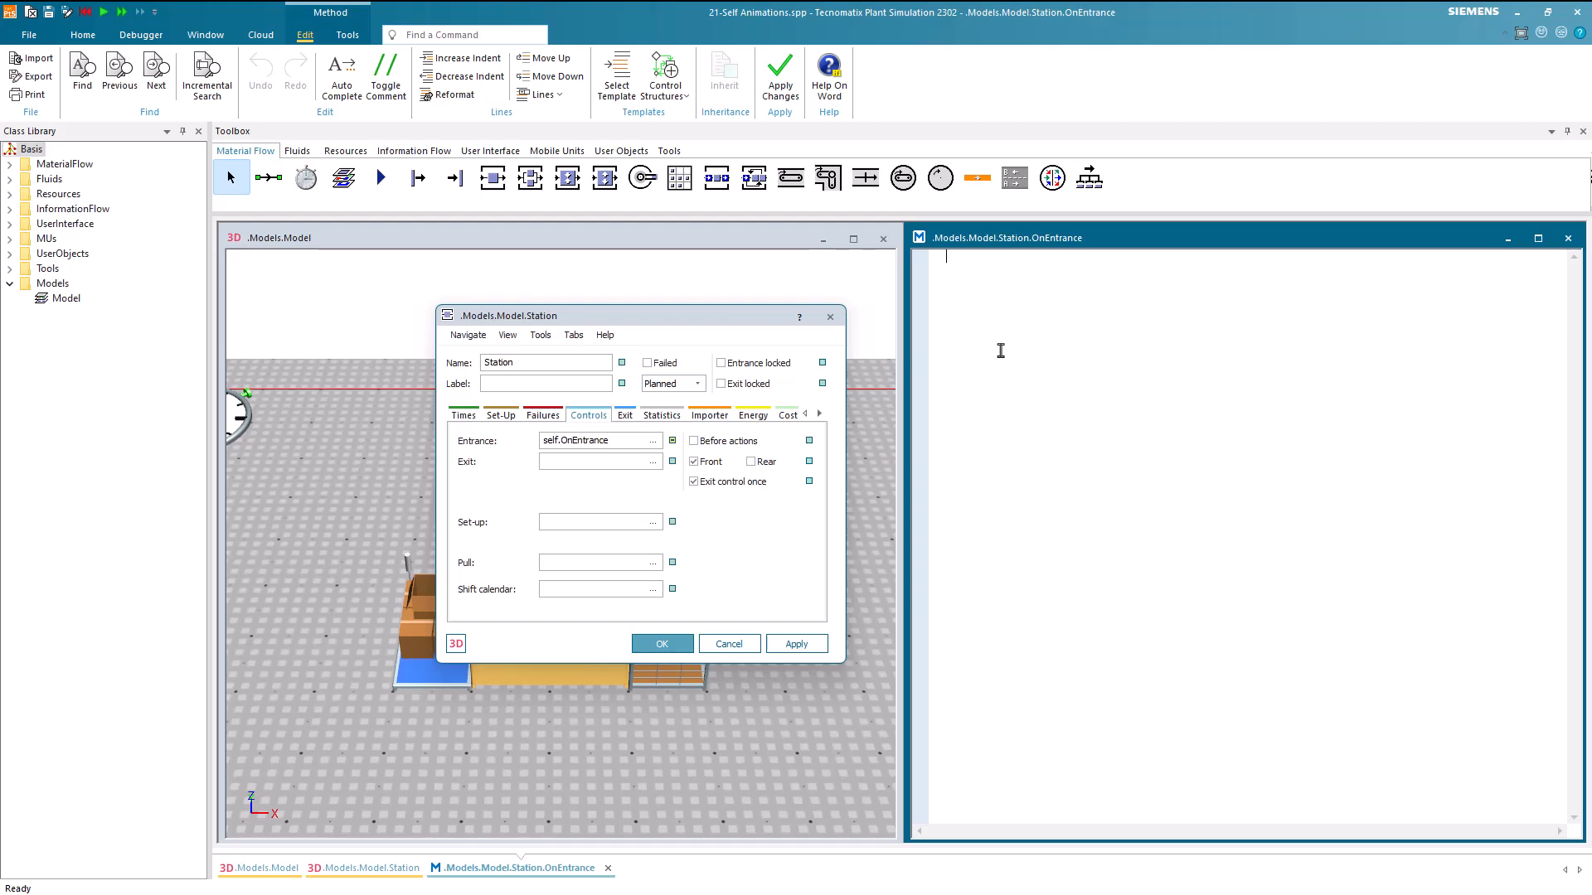
Begin the OnEntrance method with the reference ?._3D.getObject(1) to the station's sprayer graphic
{"action": "type", "text": "?"}
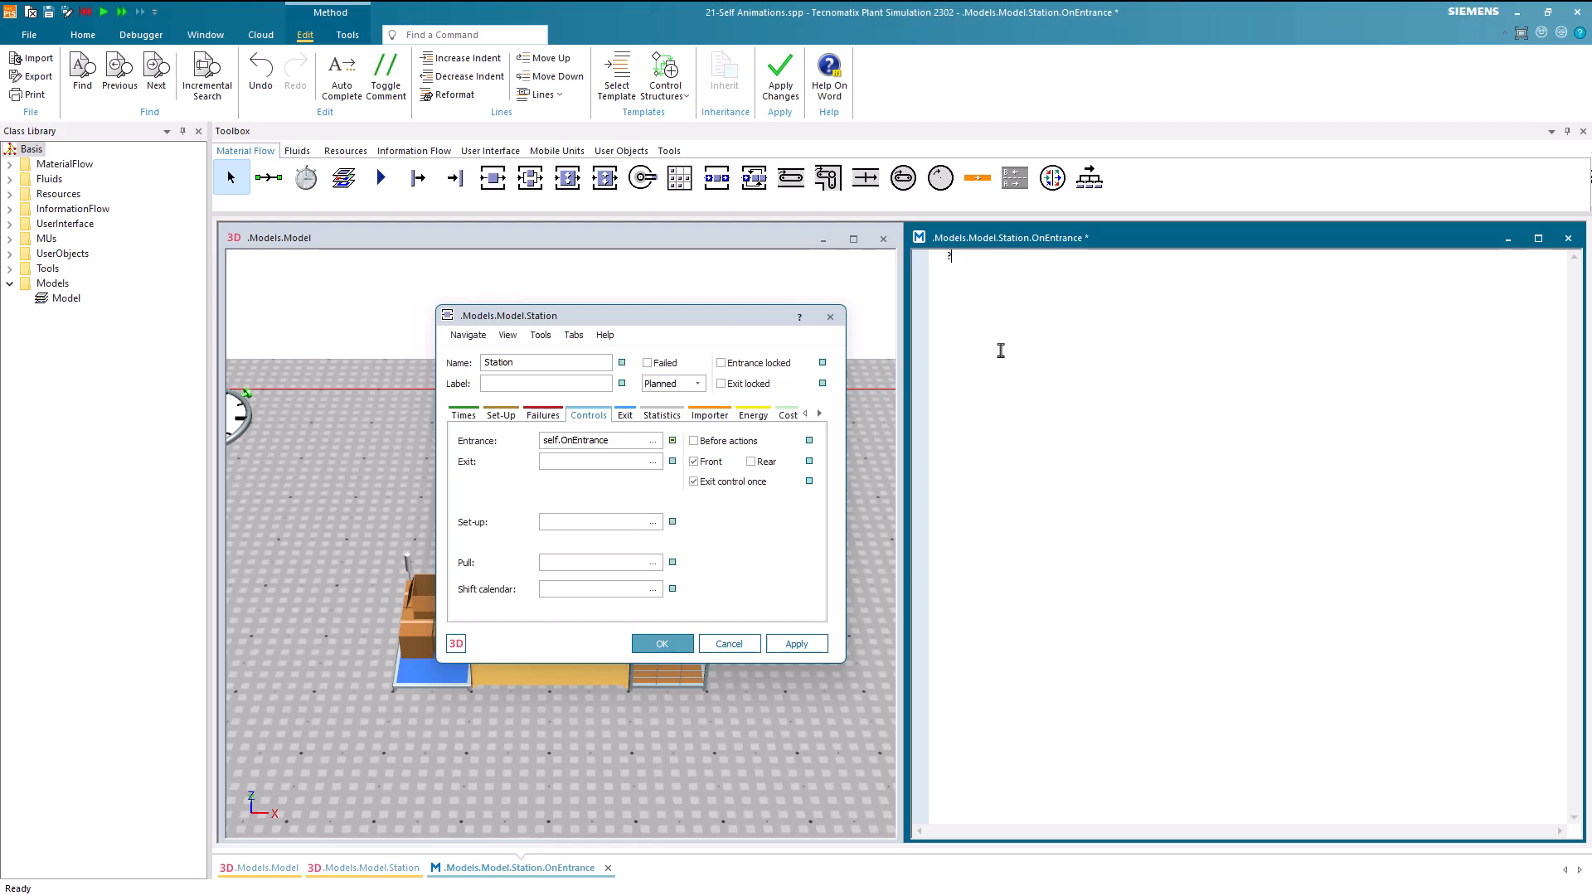
{"action": "type", "text": "."}
{"action": "key", "text": "ctrl+space"}
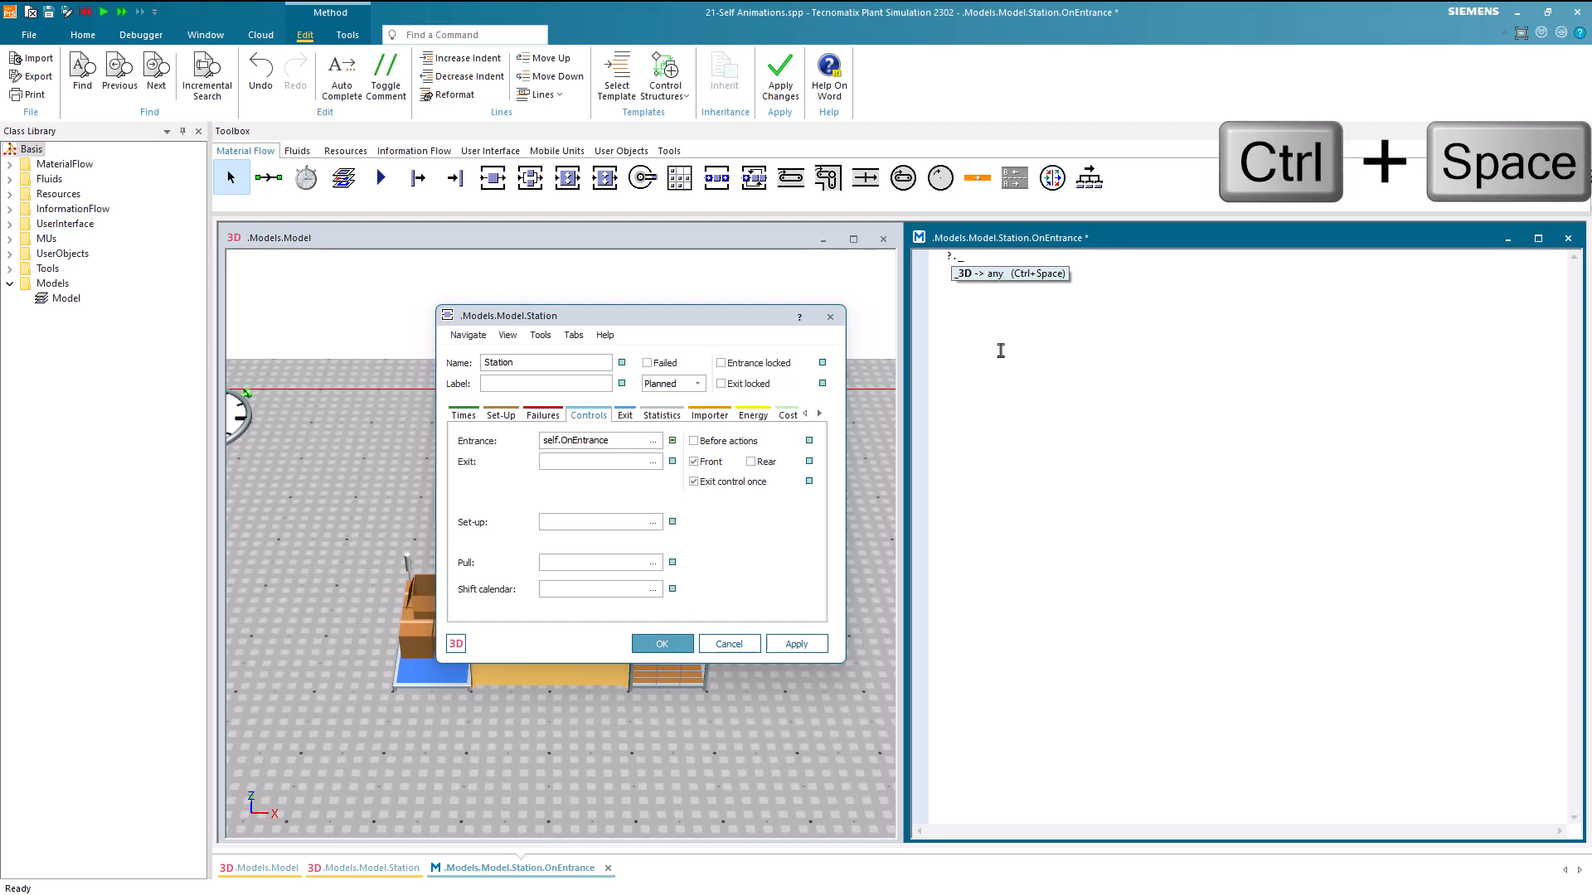
{"action": "key", "text": "Return"}
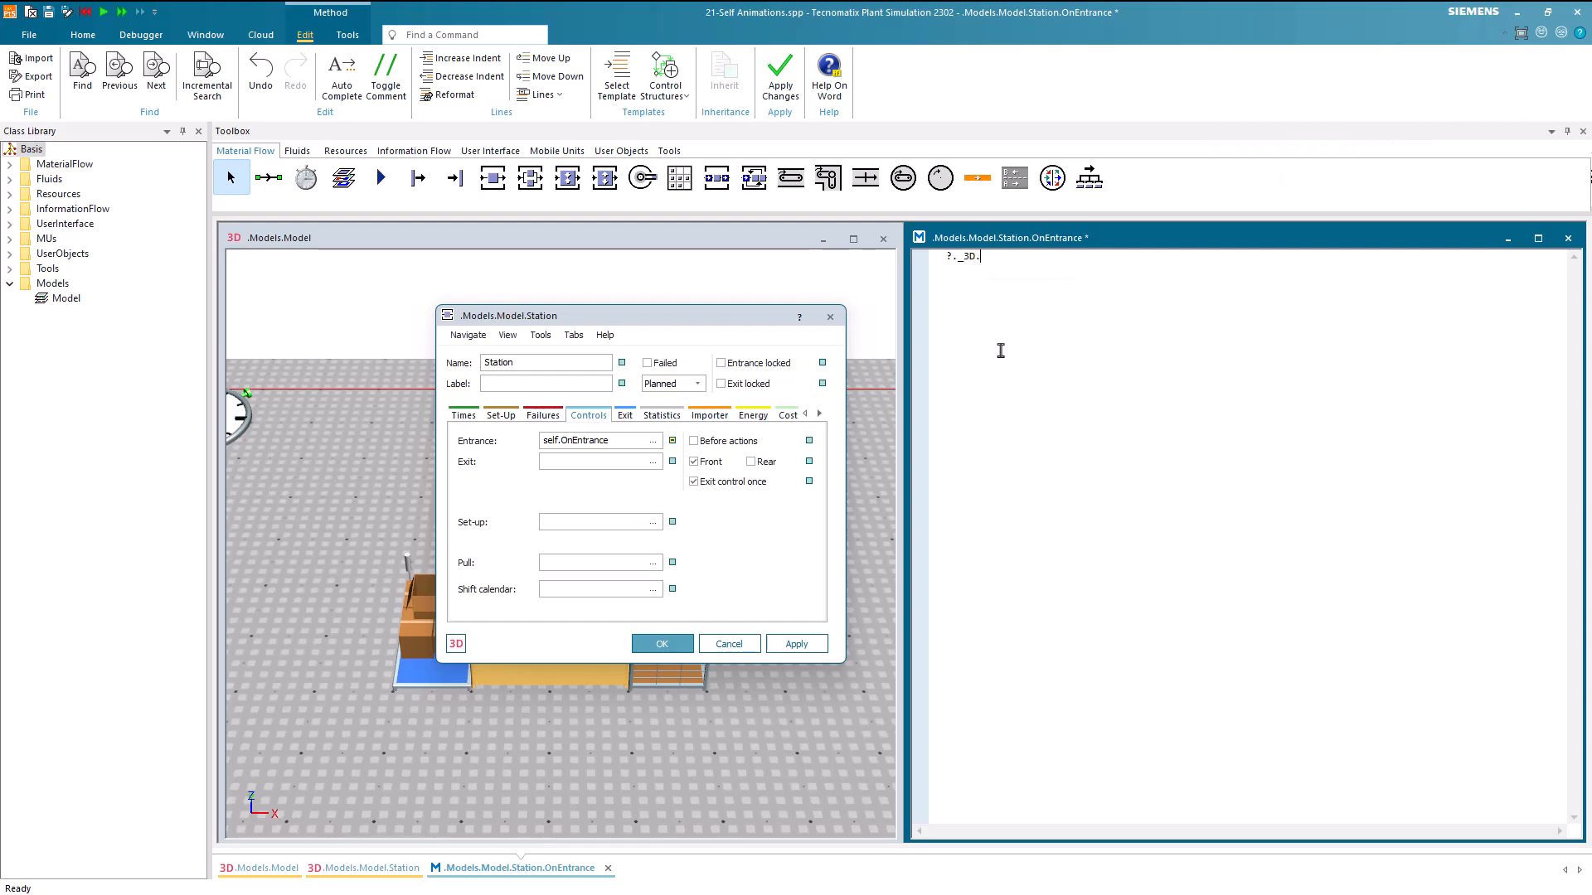
{"action": "type", "text": ".getObject*("}
{"action": "key", "text": "BackSpace"}
{"action": "type", "text": "()"}
{"action": "key", "text": "Left"}
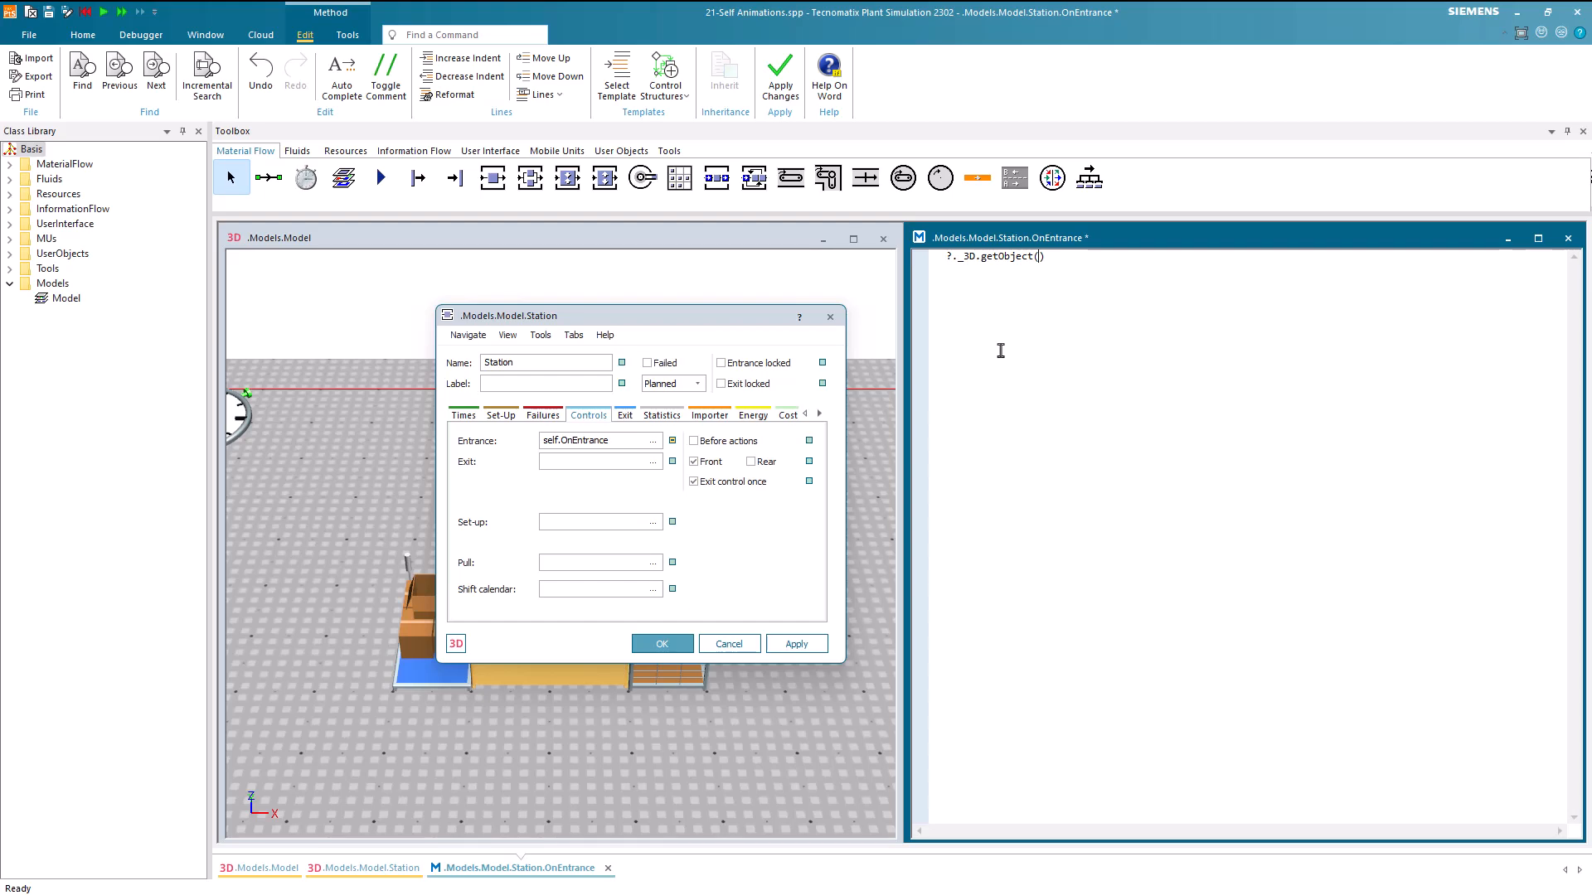
{"action": "type", "text": "1"}
Extend the statement with .selfAnimations.spraying.play to start the spraying path
{"action": "type", "text": ".selfAnimations"}
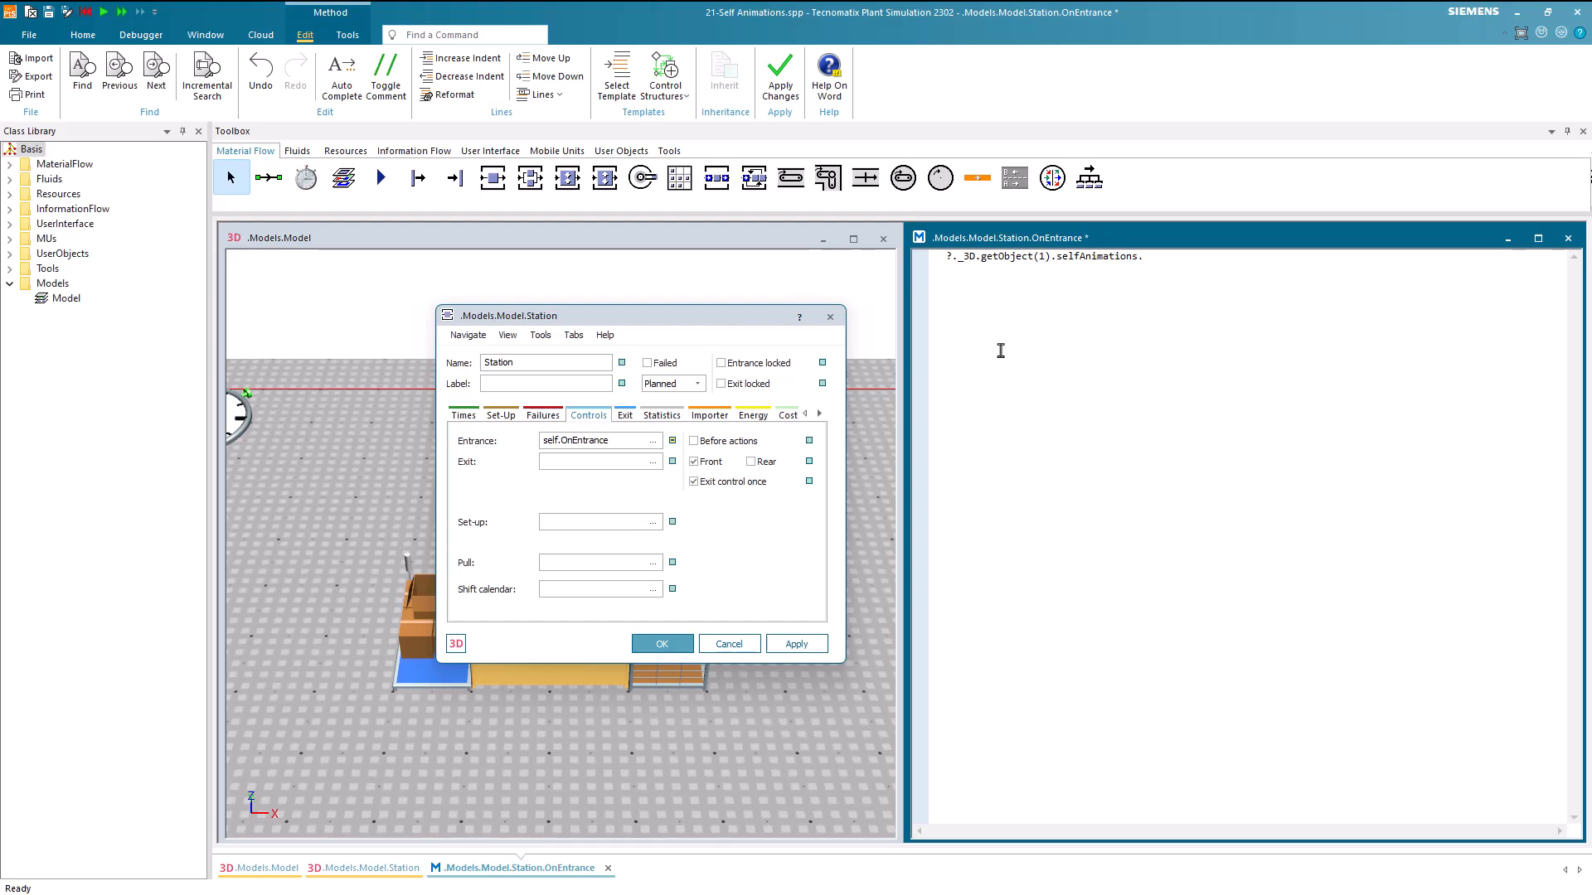
{"action": "type", "text": ".spraying.play"}
Make the station's recovery time start when the part exits, set it to 2 seconds, and apply the changes
{"action": "left_click", "coordinate": [463, 416]}
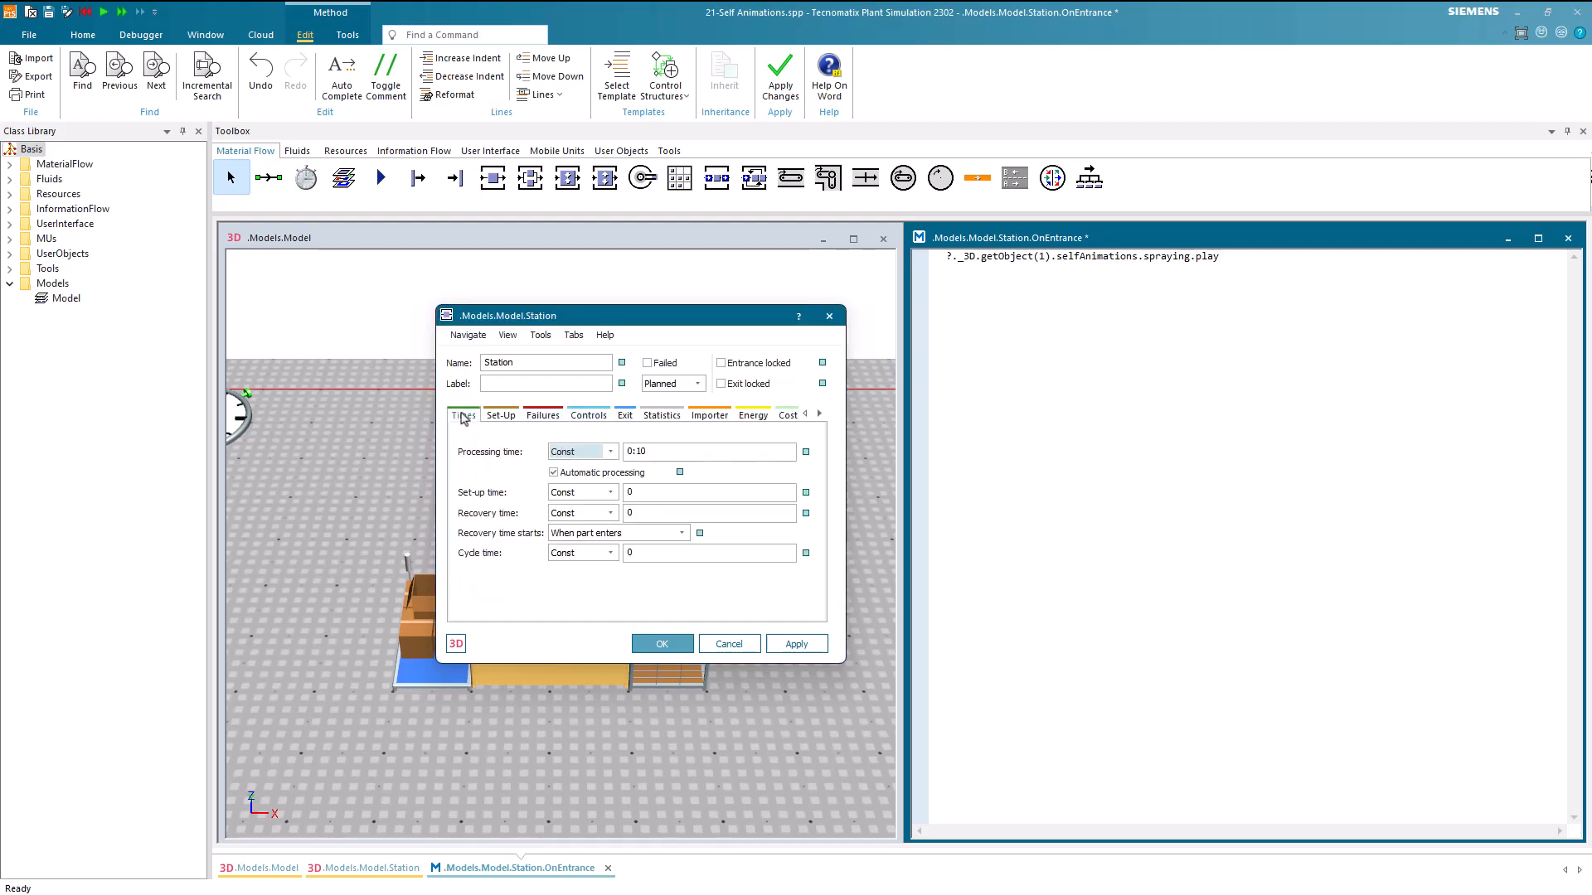
{"action": "left_click", "coordinate": [630, 532]}
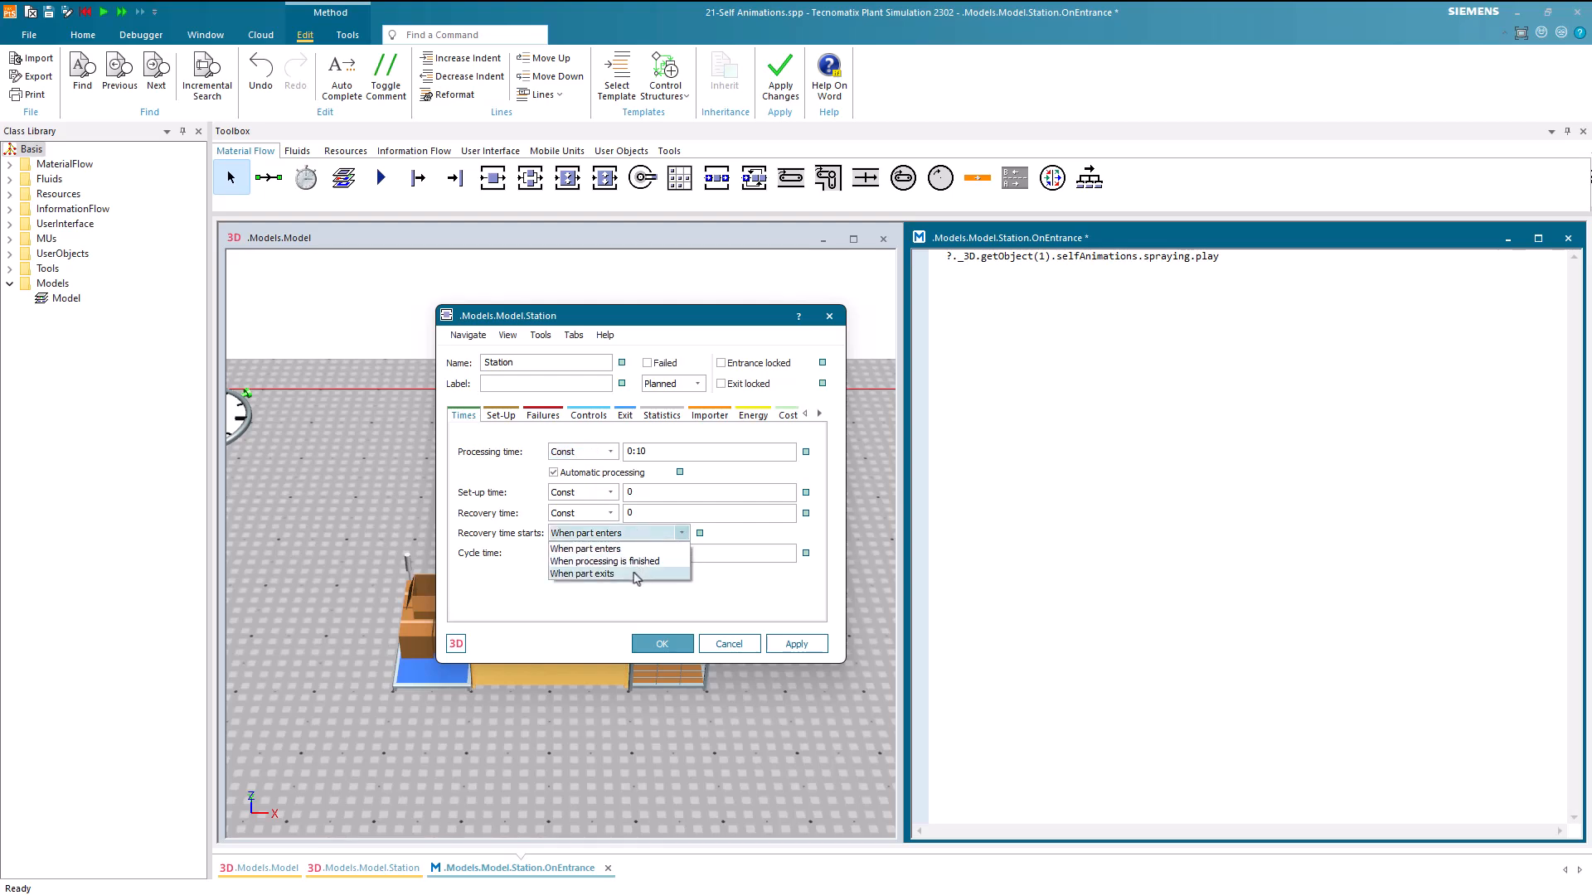
{"action": "left_click", "coordinate": [637, 574]}
{"action": "left_click", "coordinate": [640, 513]}
{"action": "type", "text": "2"}
{"action": "left_click", "coordinate": [797, 645]}
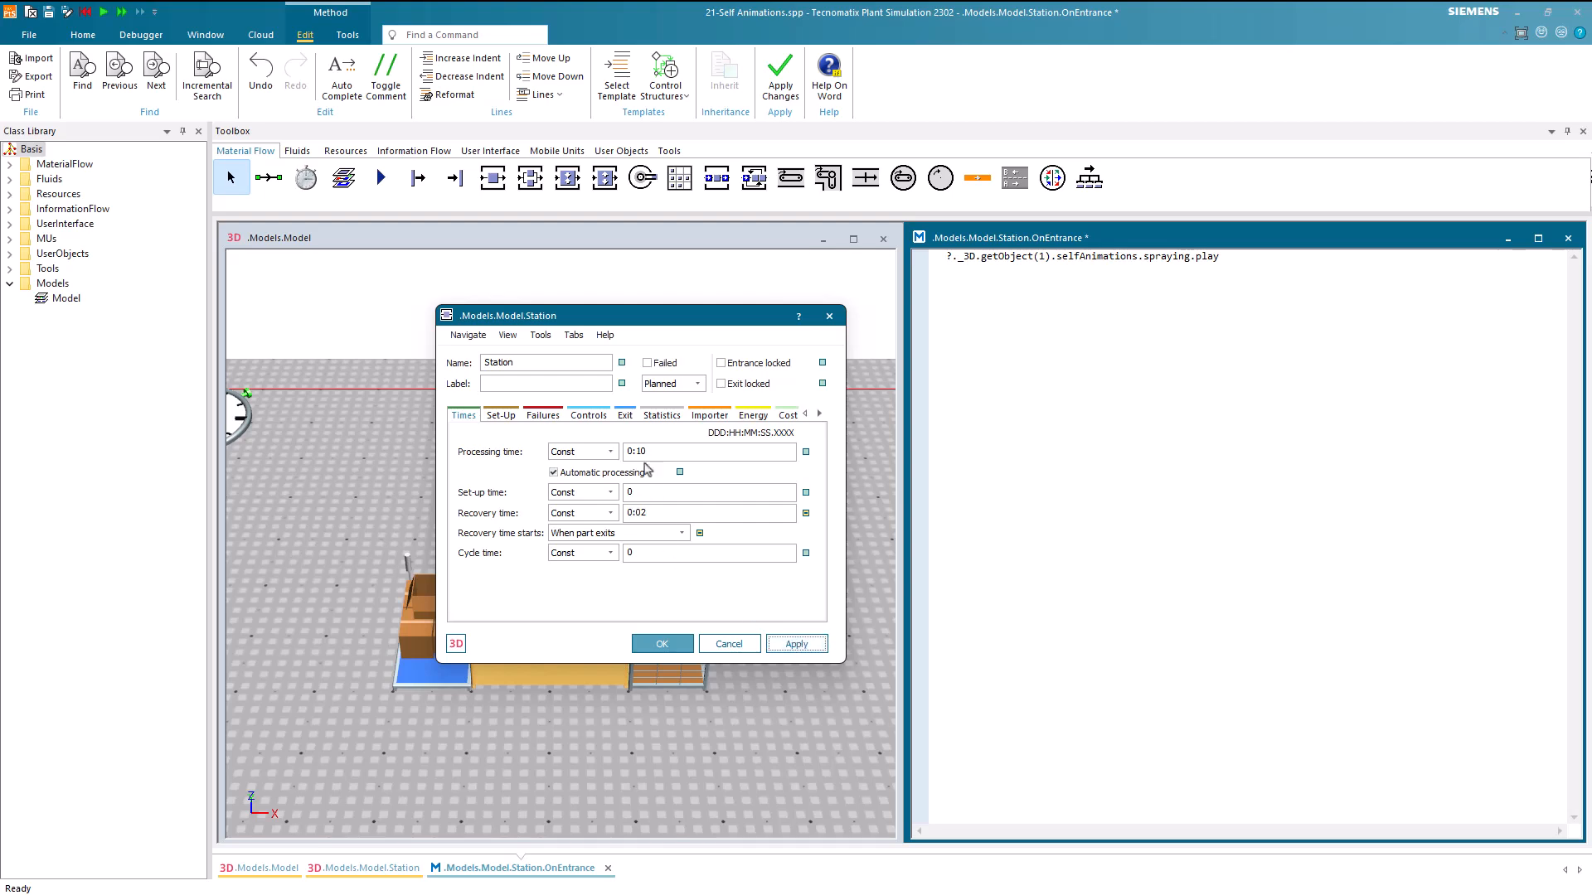
Apply the OnEntrance method code and accept the station's settings
{"action": "left_click", "coordinate": [594, 417]}
{"action": "left_click", "coordinate": [989, 524]}
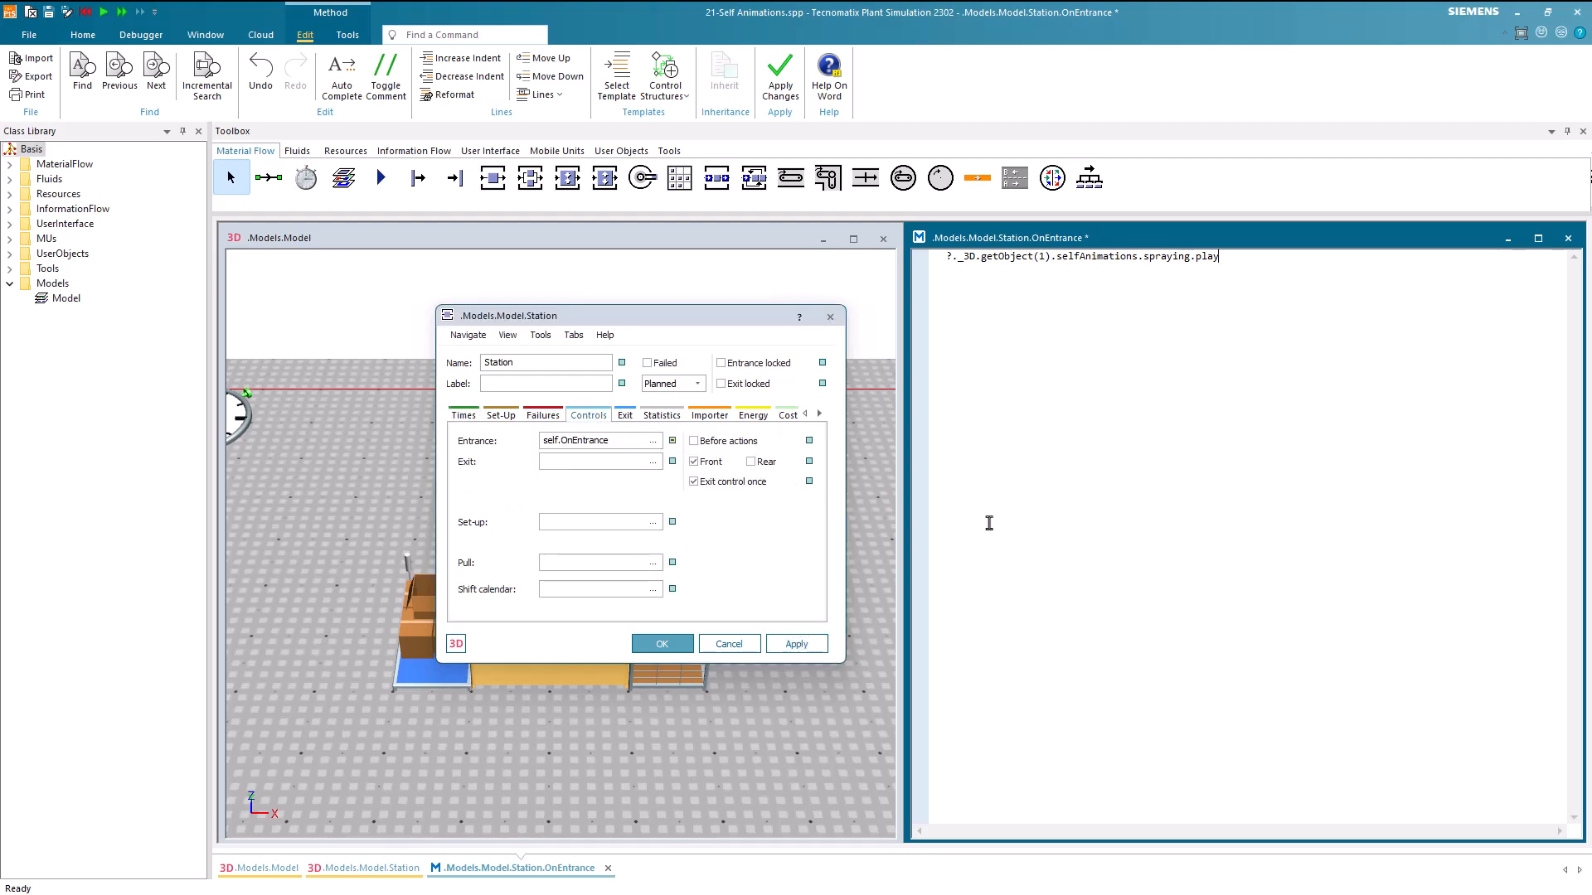
{"action": "key", "text": "F7"}
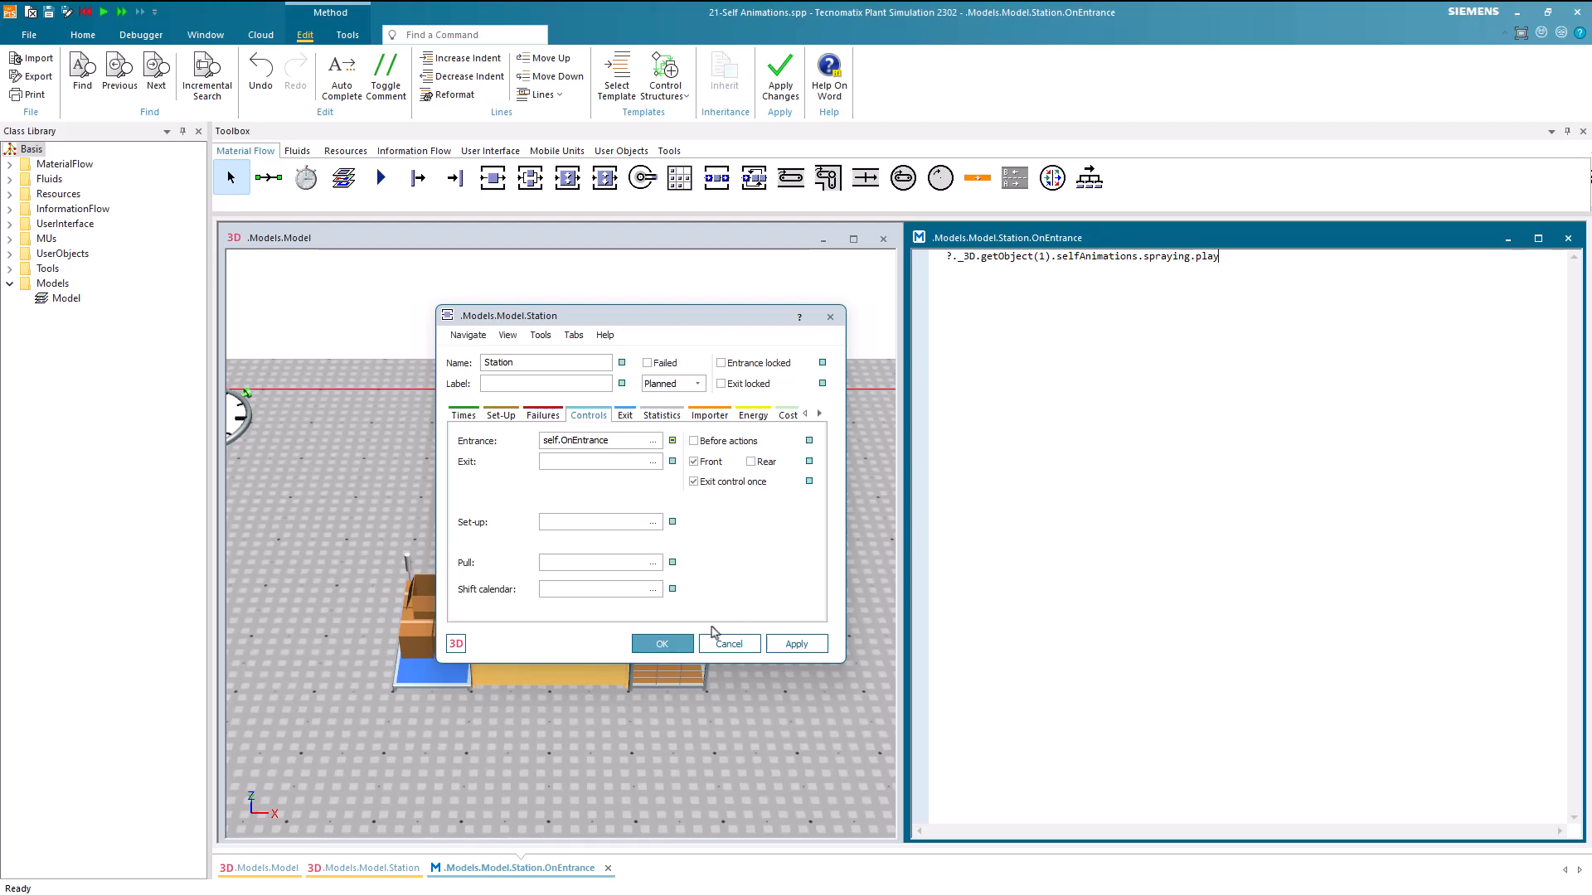
{"action": "left_click", "coordinate": [662, 644]}
Run the simulation, slow it down to watch the sprayer move over the part, and reset the model
{"action": "right_click", "coordinate": [381, 551]}
{"action": "left_click", "coordinate": [406, 525]}
{"action": "scroll", "coordinate": [540, 587], "scroll_direction": "up", "scroll_amount": 3}
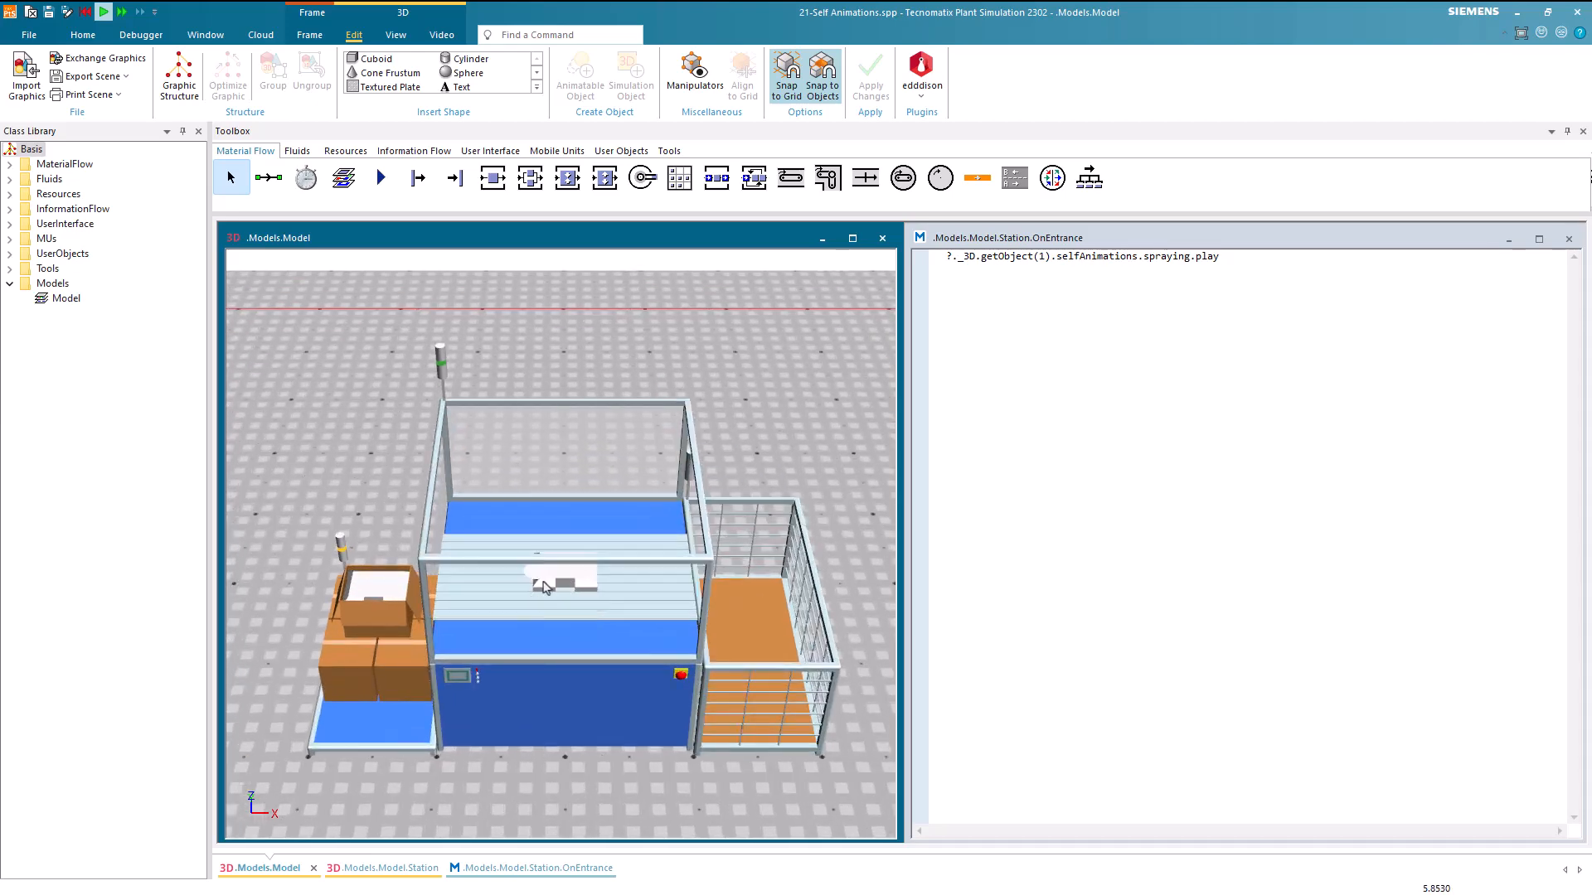
{"action": "scroll", "coordinate": [638, 474], "scroll_direction": "up", "scroll_amount": 2}
{"action": "middle_click_drag", "start_coordinate": [720, 413], "coordinate": [736, 370]}
{"action": "left_click", "coordinate": [89, 36]}
{"action": "left_click", "coordinate": [62, 92]}
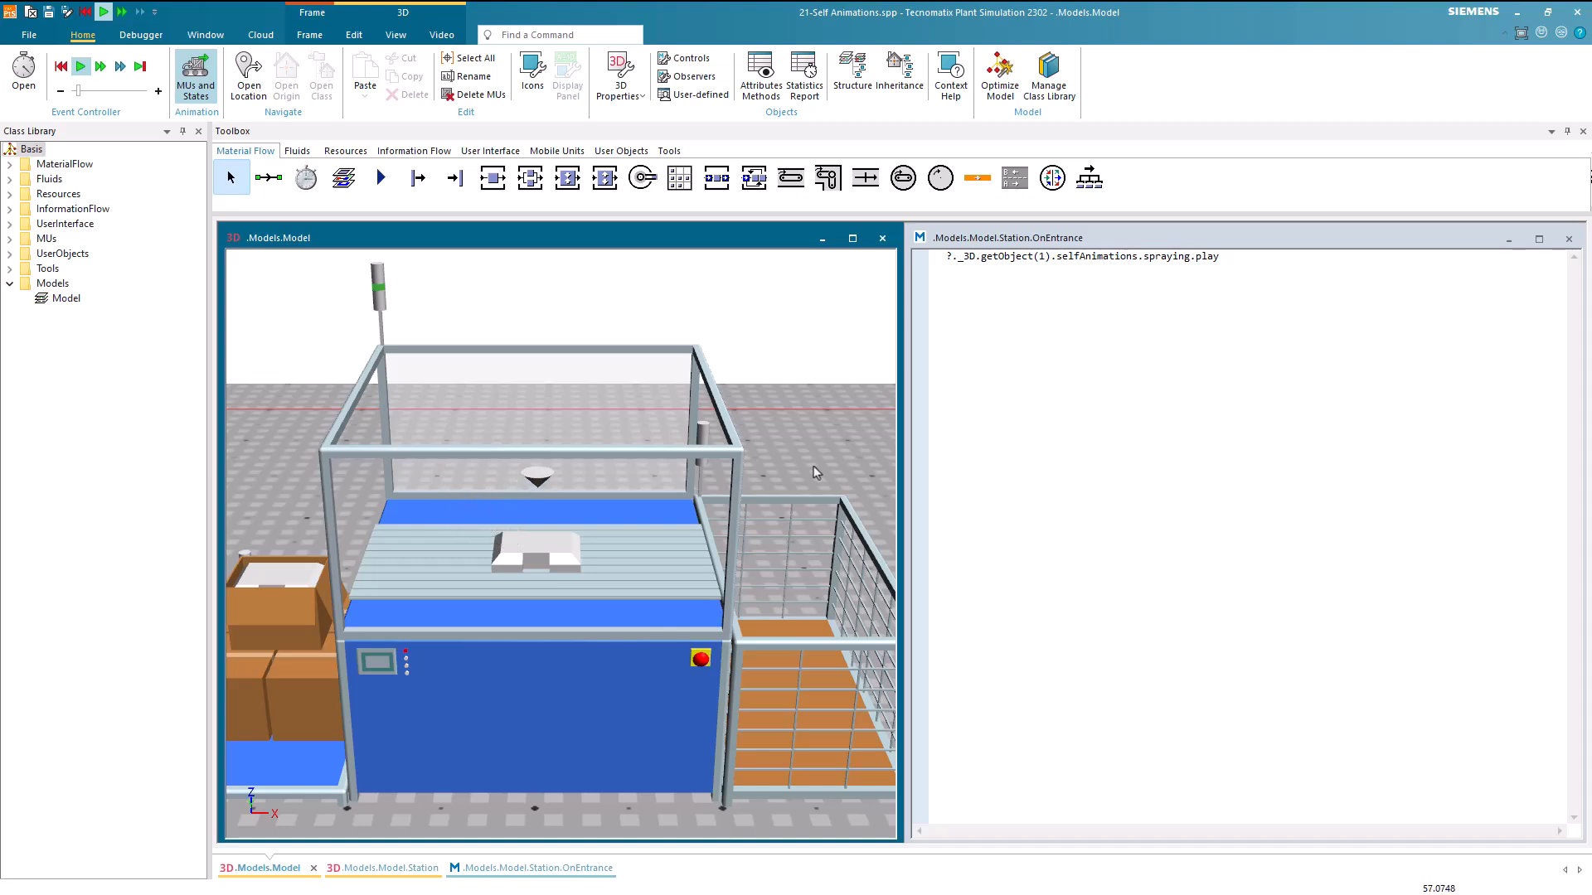
{"action": "right_click", "coordinate": [814, 467]}
{"action": "left_click", "coordinate": [824, 442]}
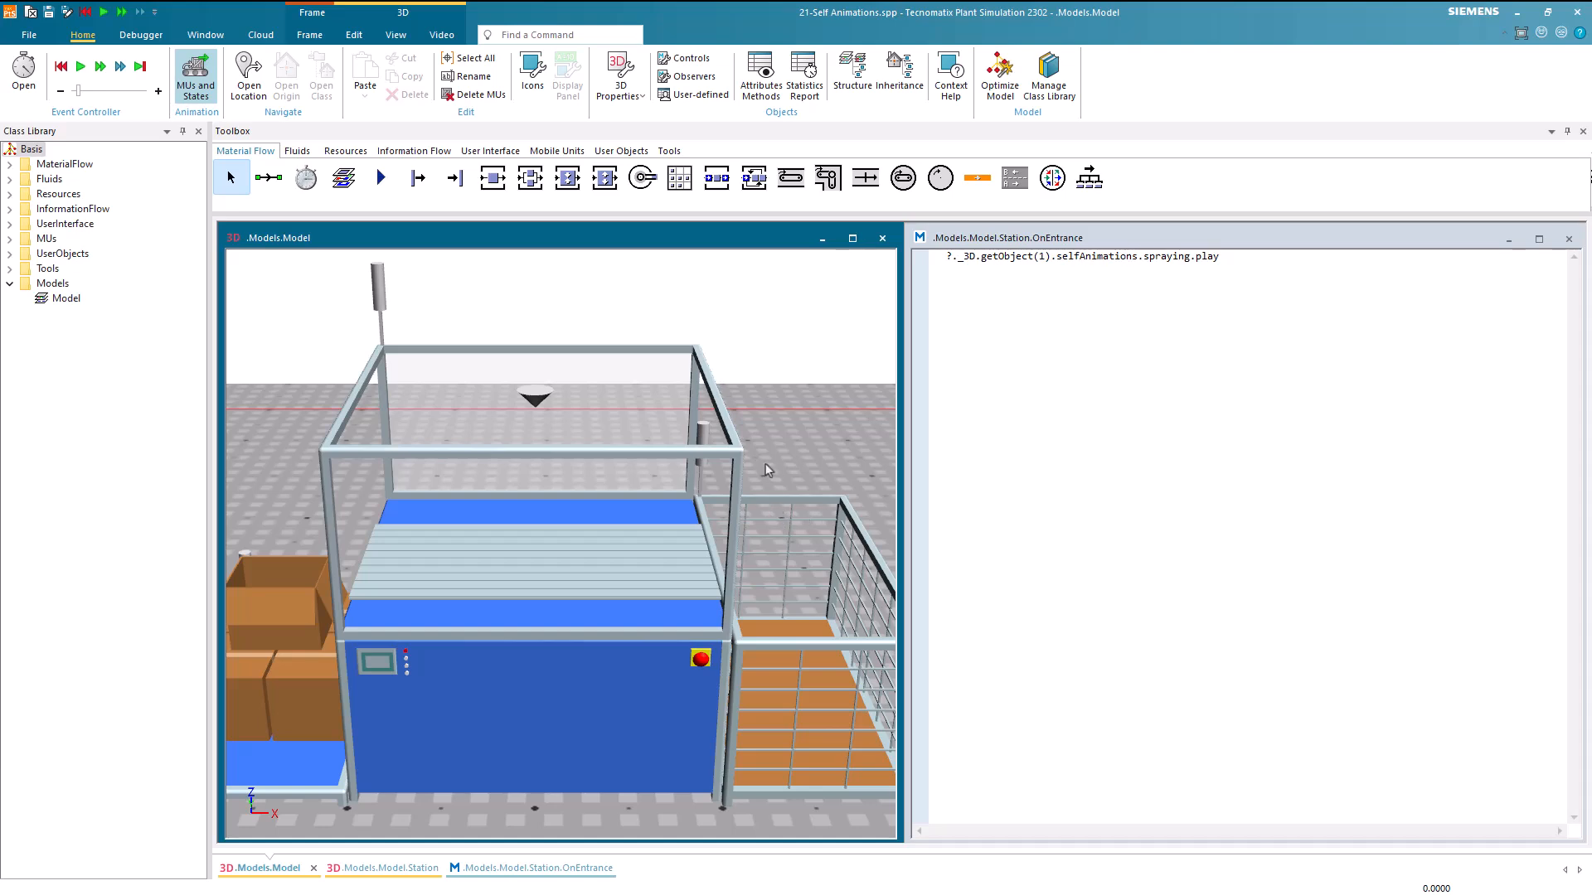
Insert a 4 x 5 x 2 m fence with panes and 1 m element width behind the station
{"action": "scroll", "coordinate": [765, 464], "scroll_direction": "down", "scroll_amount": 5}
{"action": "middle_click_drag", "start_coordinate": [765, 464], "coordinate": [765, 498]}
{"action": "right_click_drag", "start_coordinate": [764, 497], "coordinate": [660, 615]}
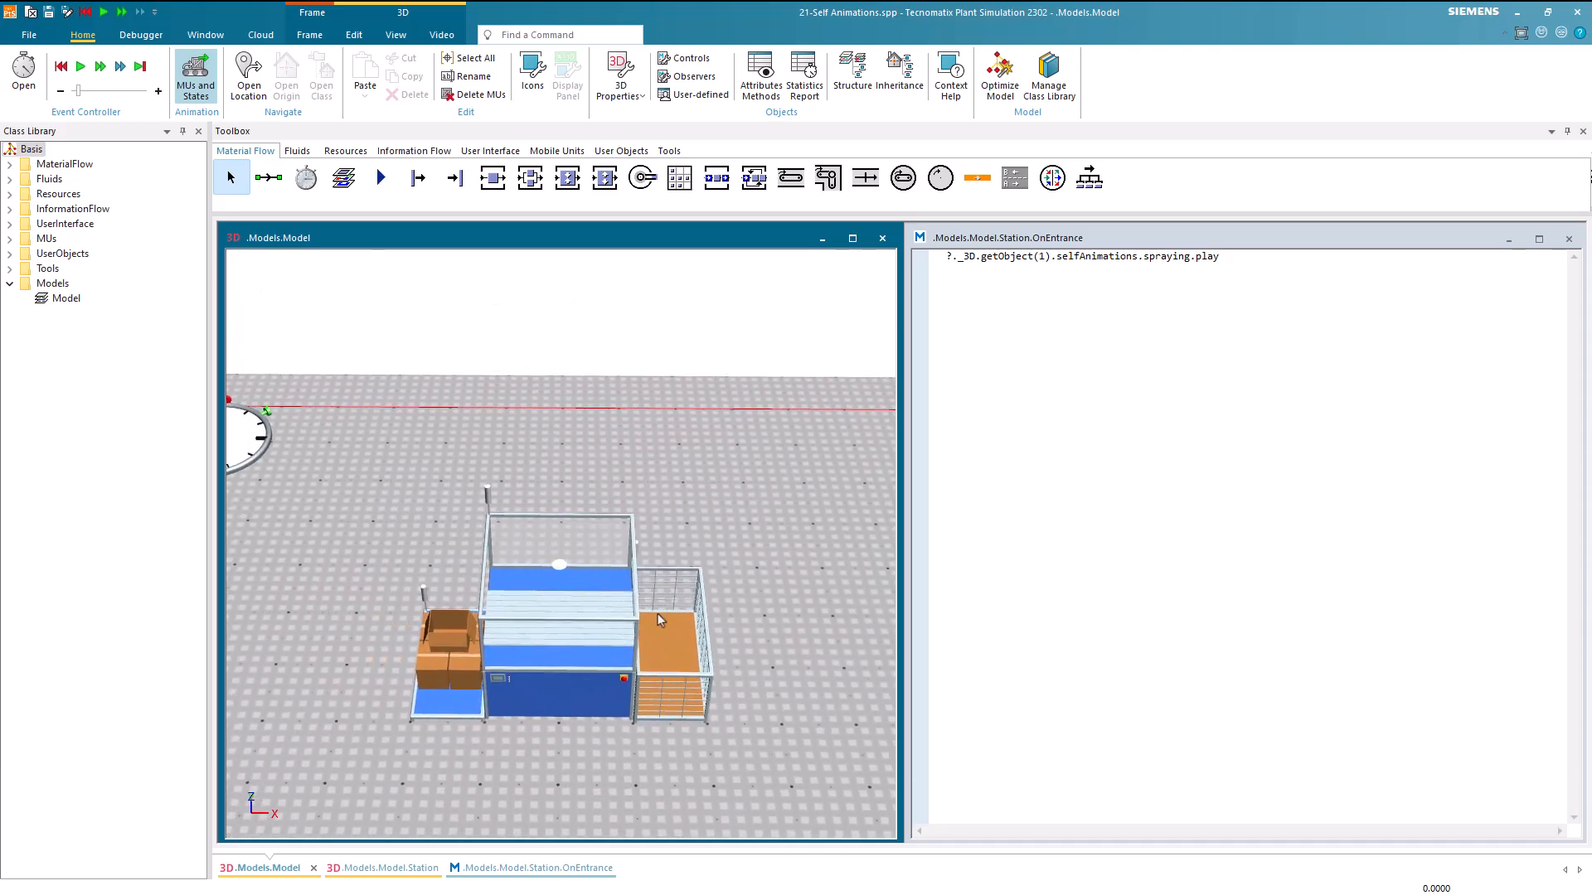
{"action": "left_click", "coordinate": [359, 37]}
{"action": "left_click", "coordinate": [536, 86]}
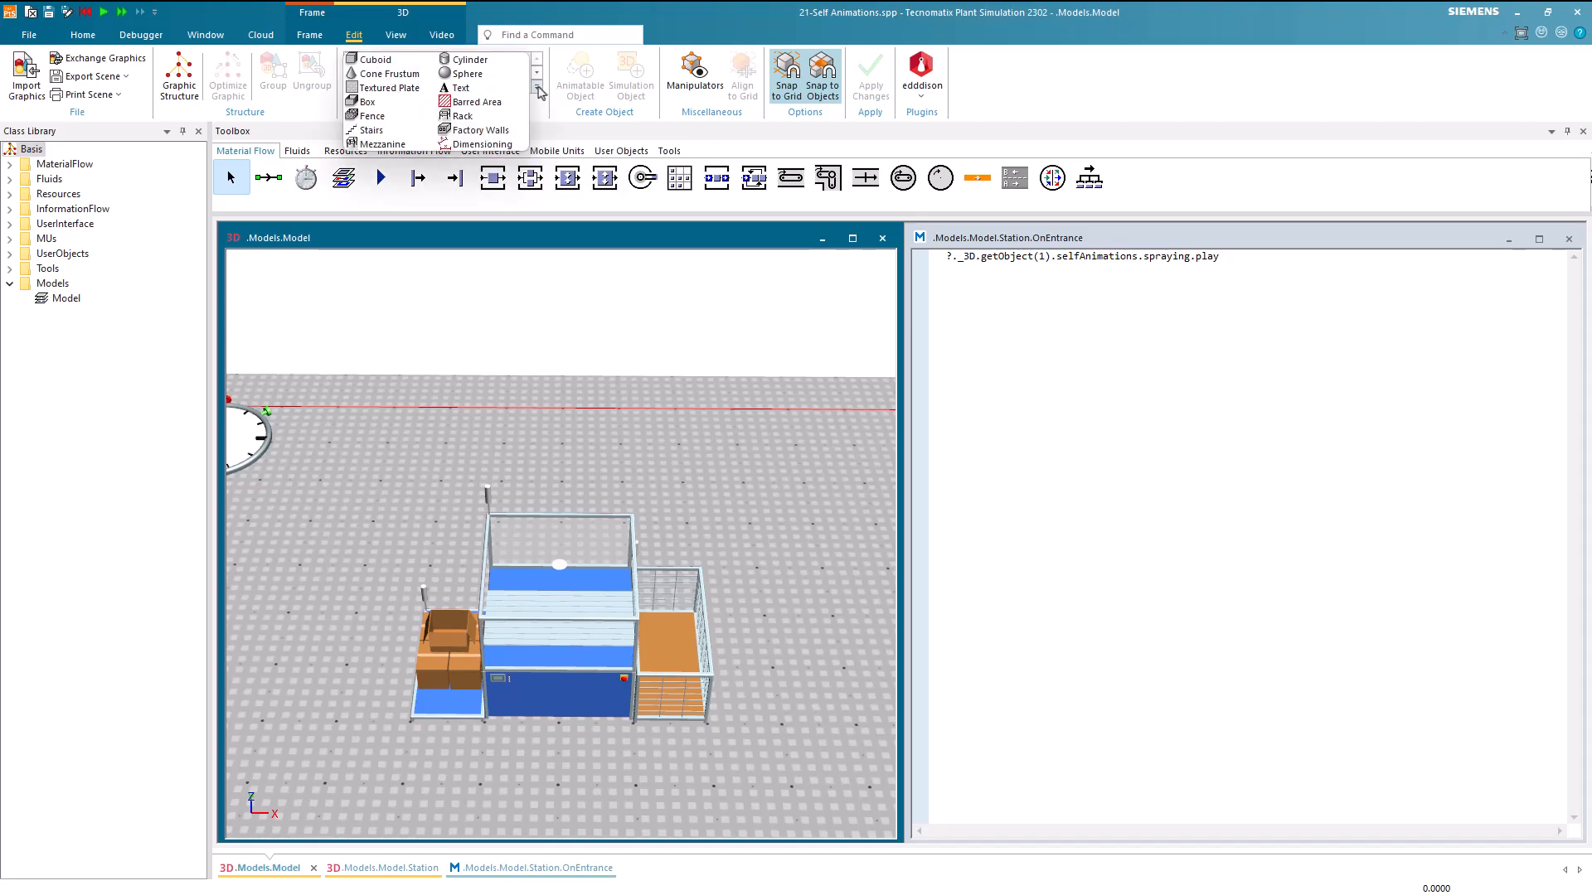
{"action": "left_click", "coordinate": [489, 120]}
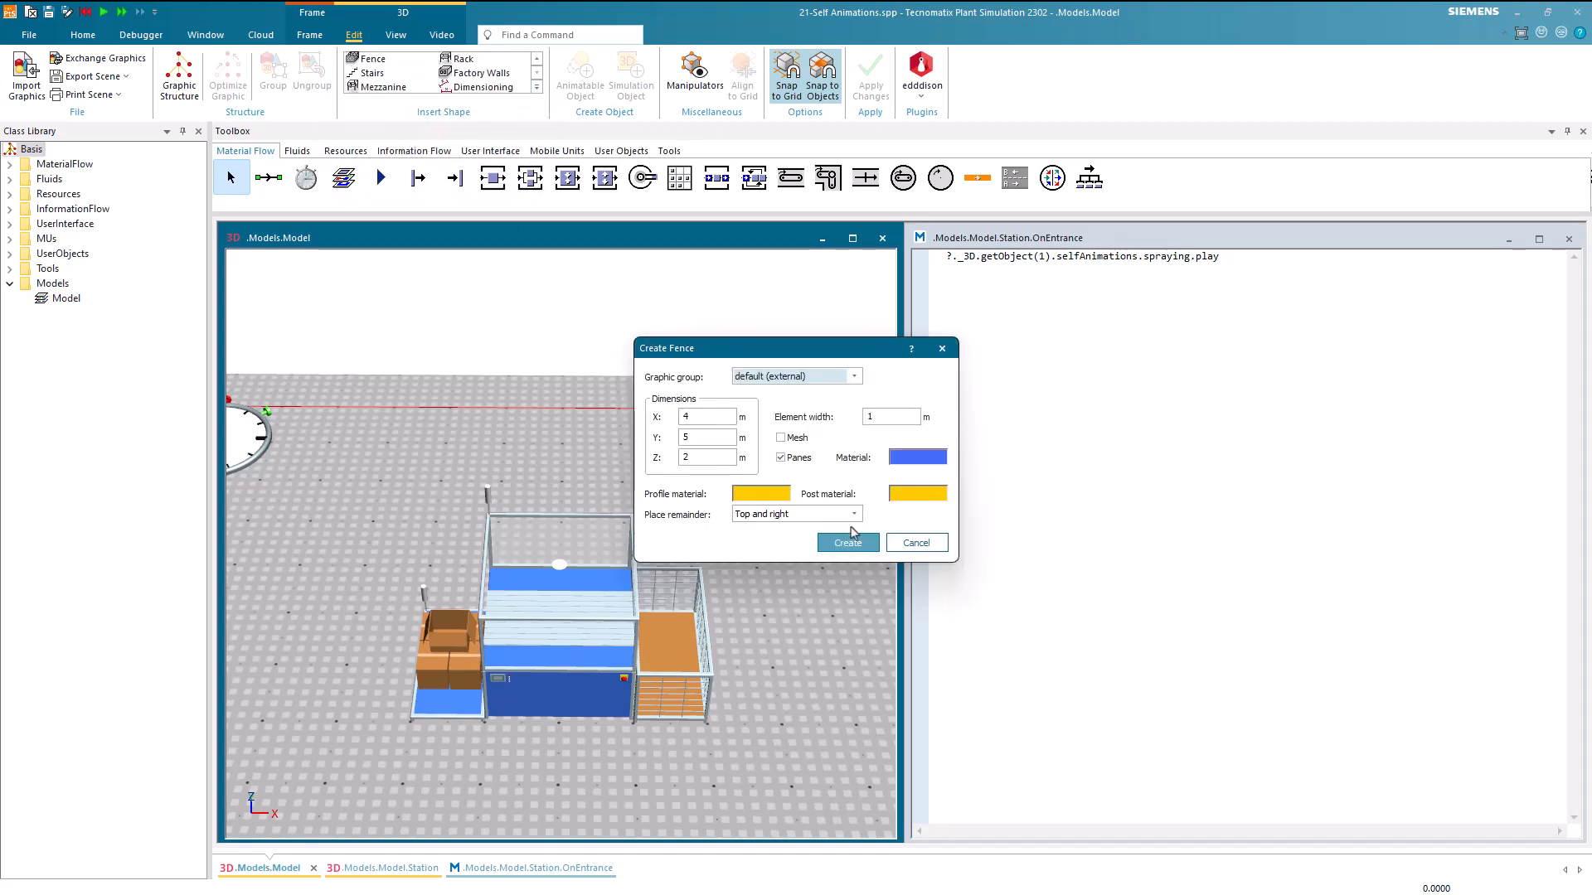
{"action": "left_click", "coordinate": [855, 542]}
{"action": "left_click", "coordinate": [563, 497]}
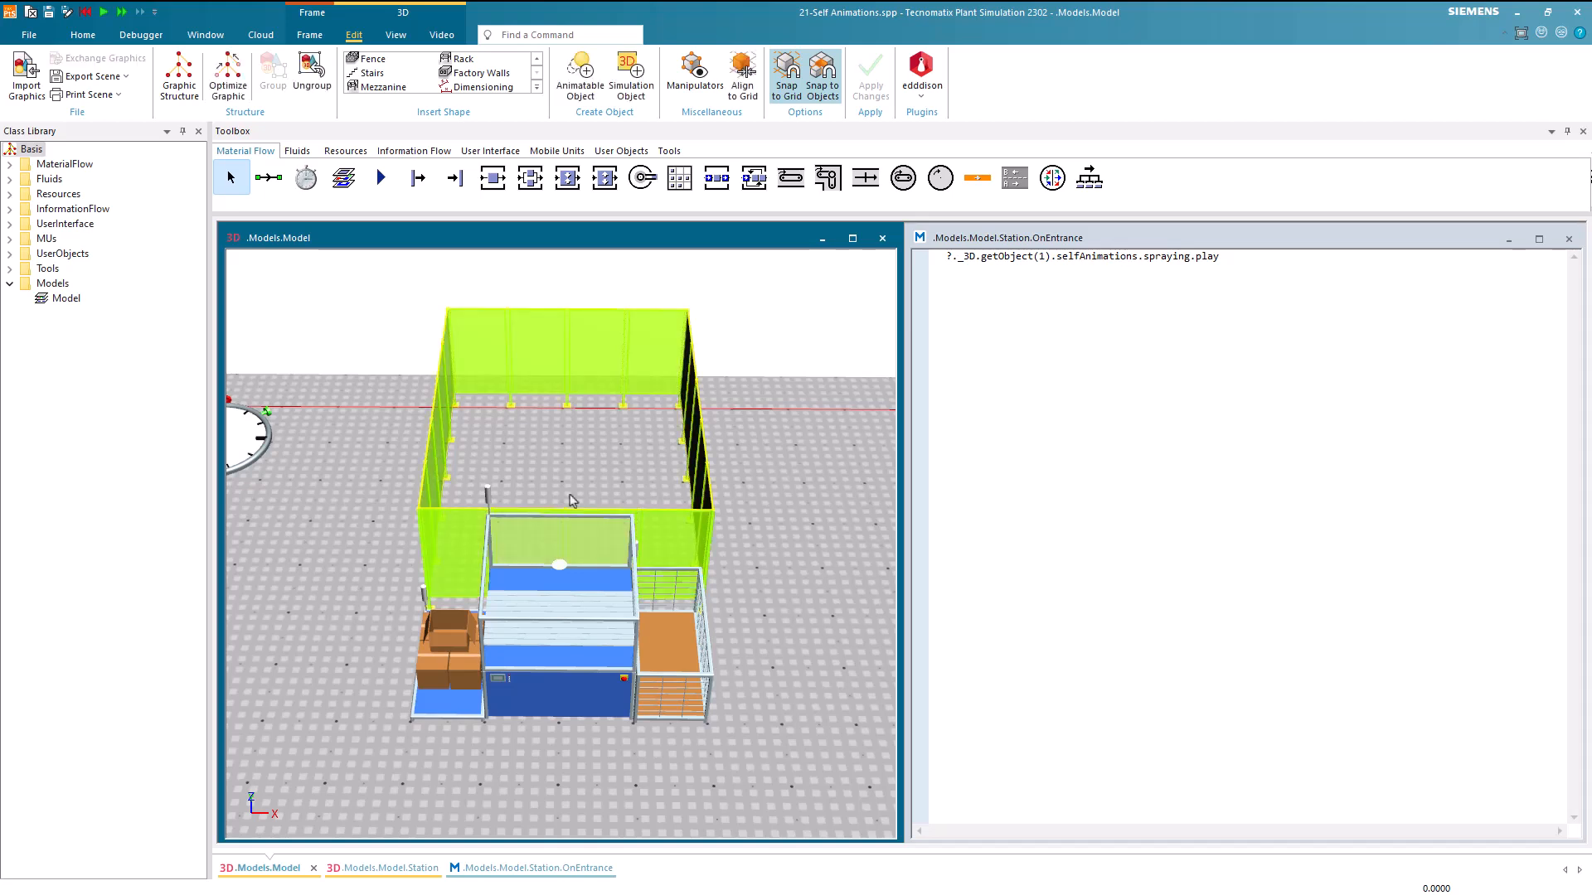
{"action": "left_click", "coordinate": [751, 519]}
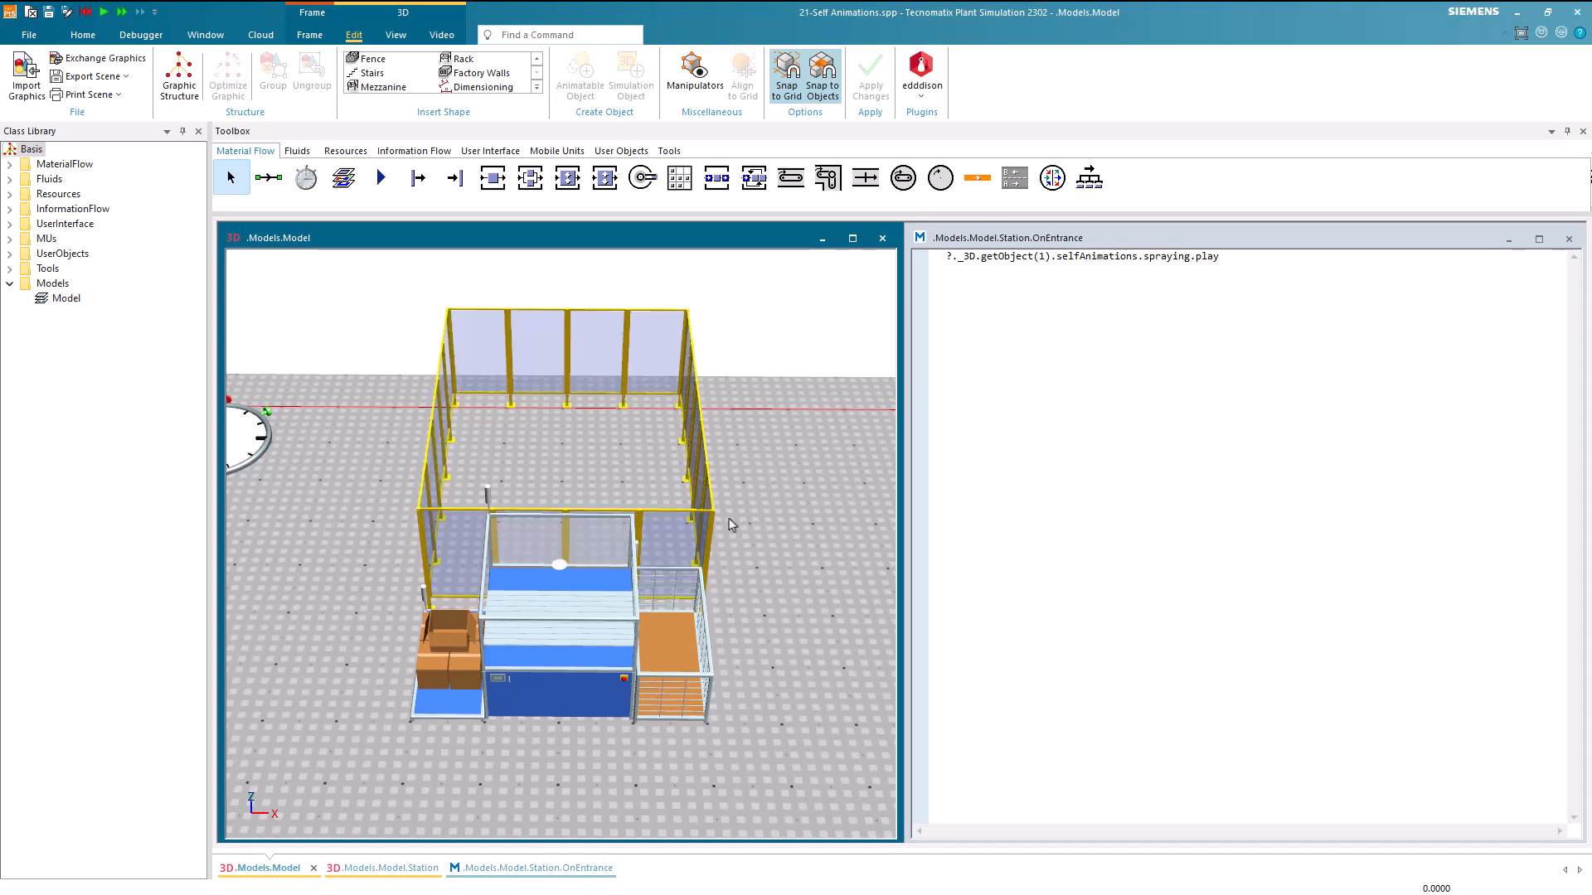
Delete only the front side of the fence, the one closest to the station
{"action": "left_click", "coordinate": [657, 537]}
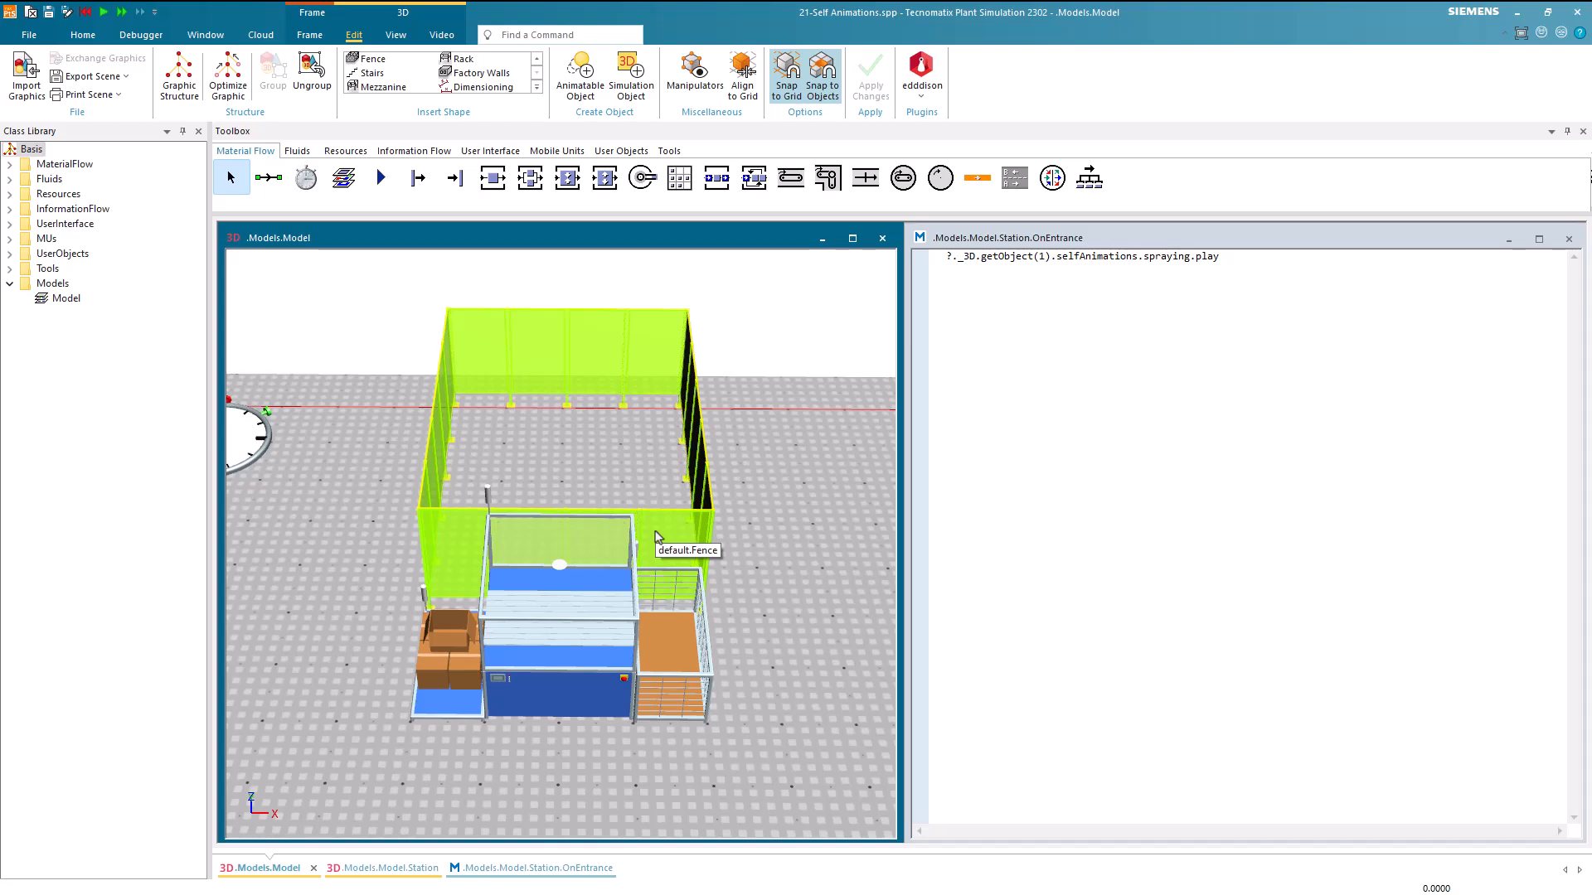
{"action": "left_click", "coordinate": [656, 537]}
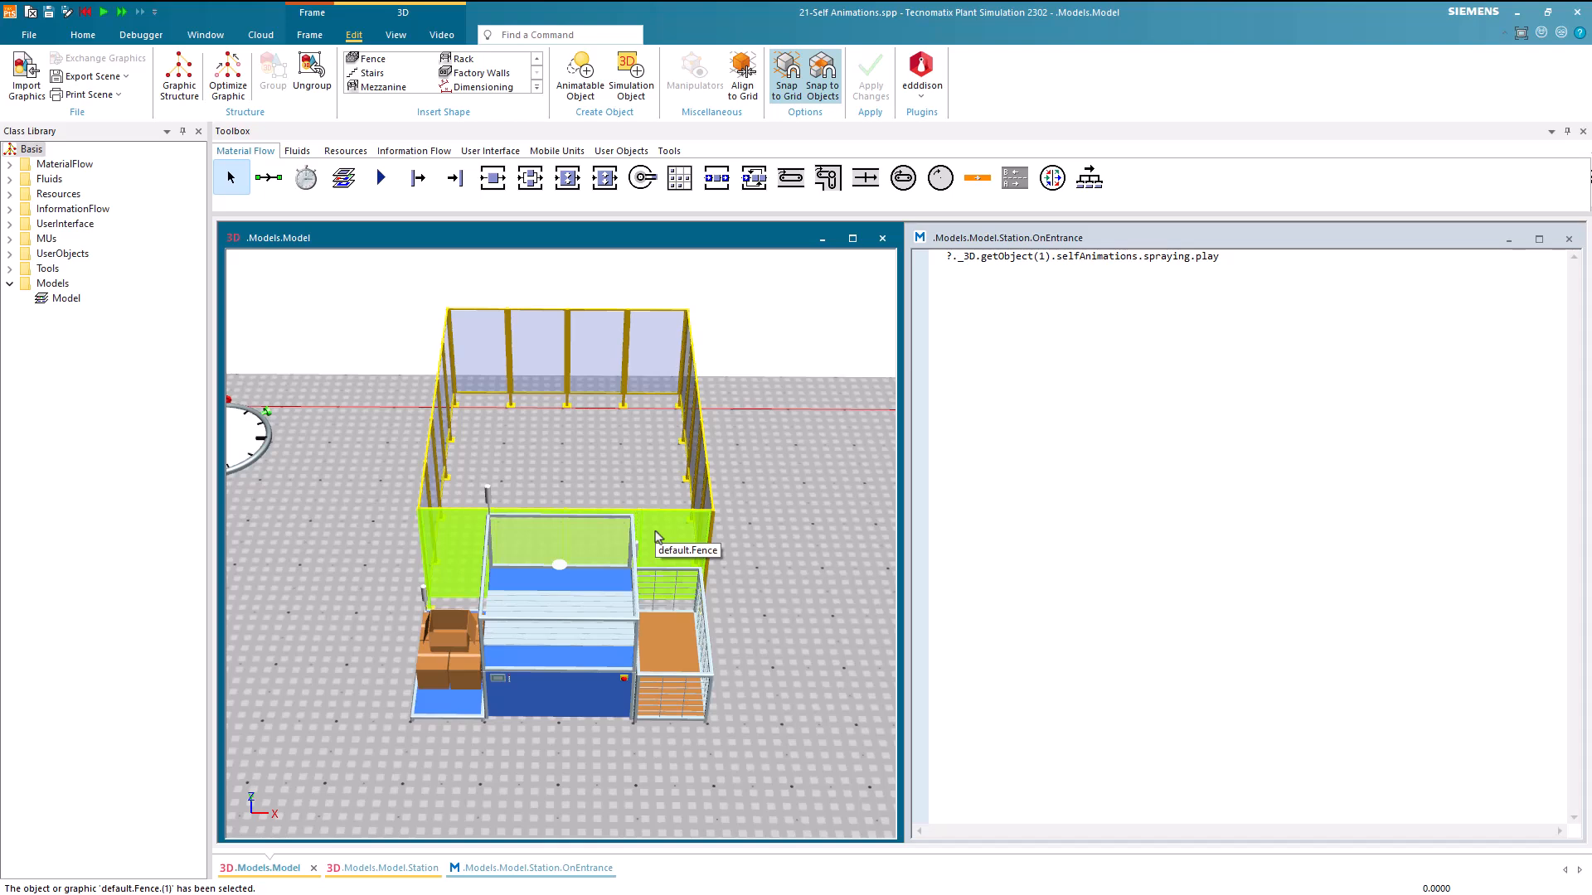
{"action": "key", "text": "Delete"}
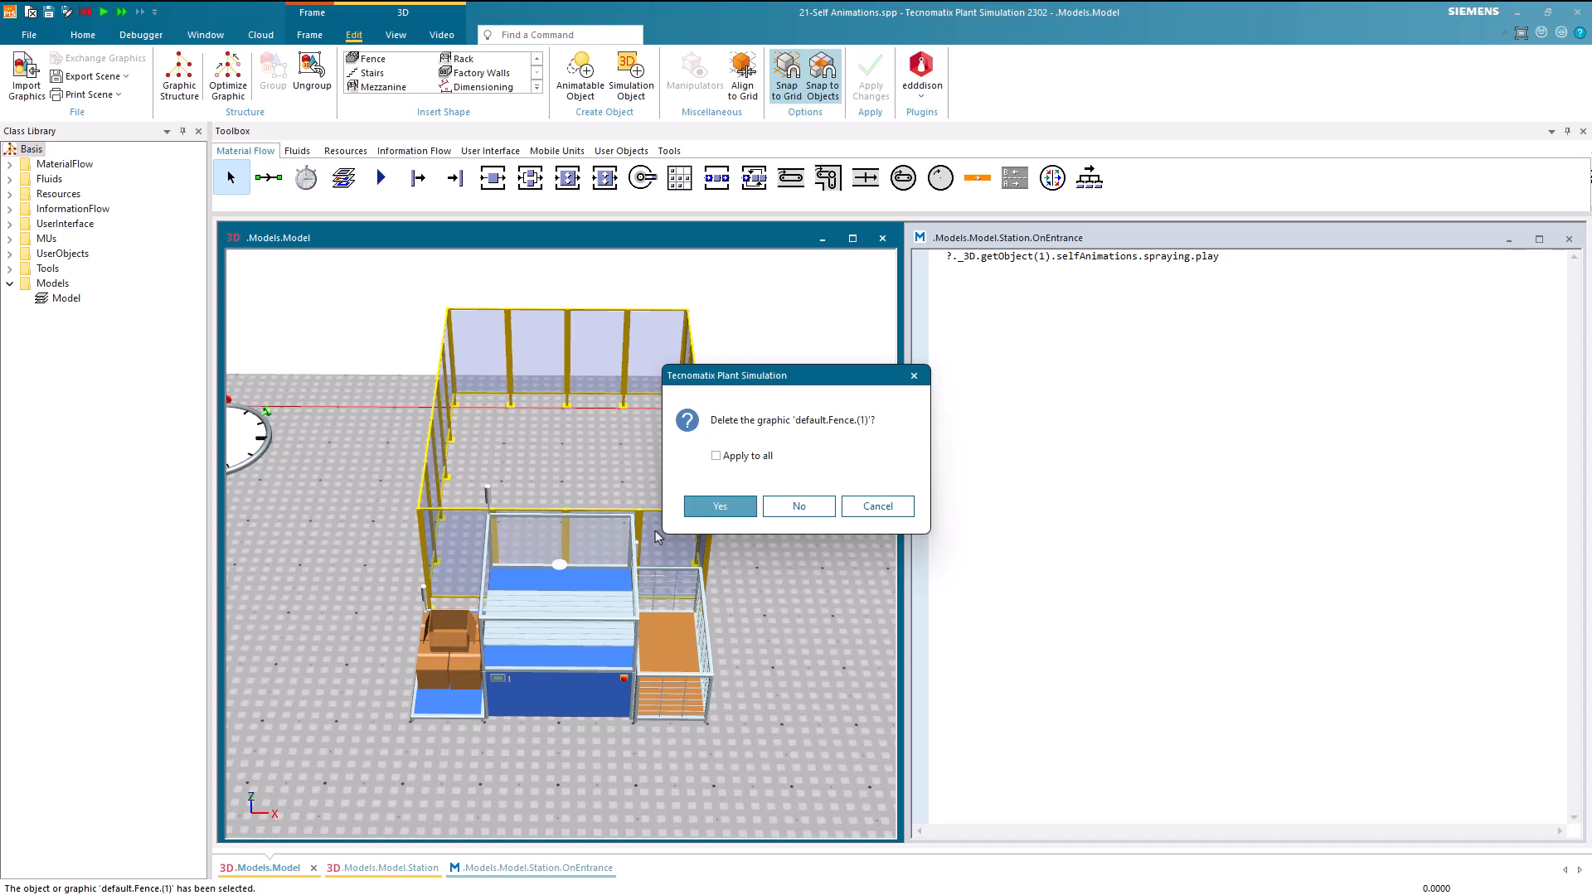
{"action": "left_click", "coordinate": [703, 509]}
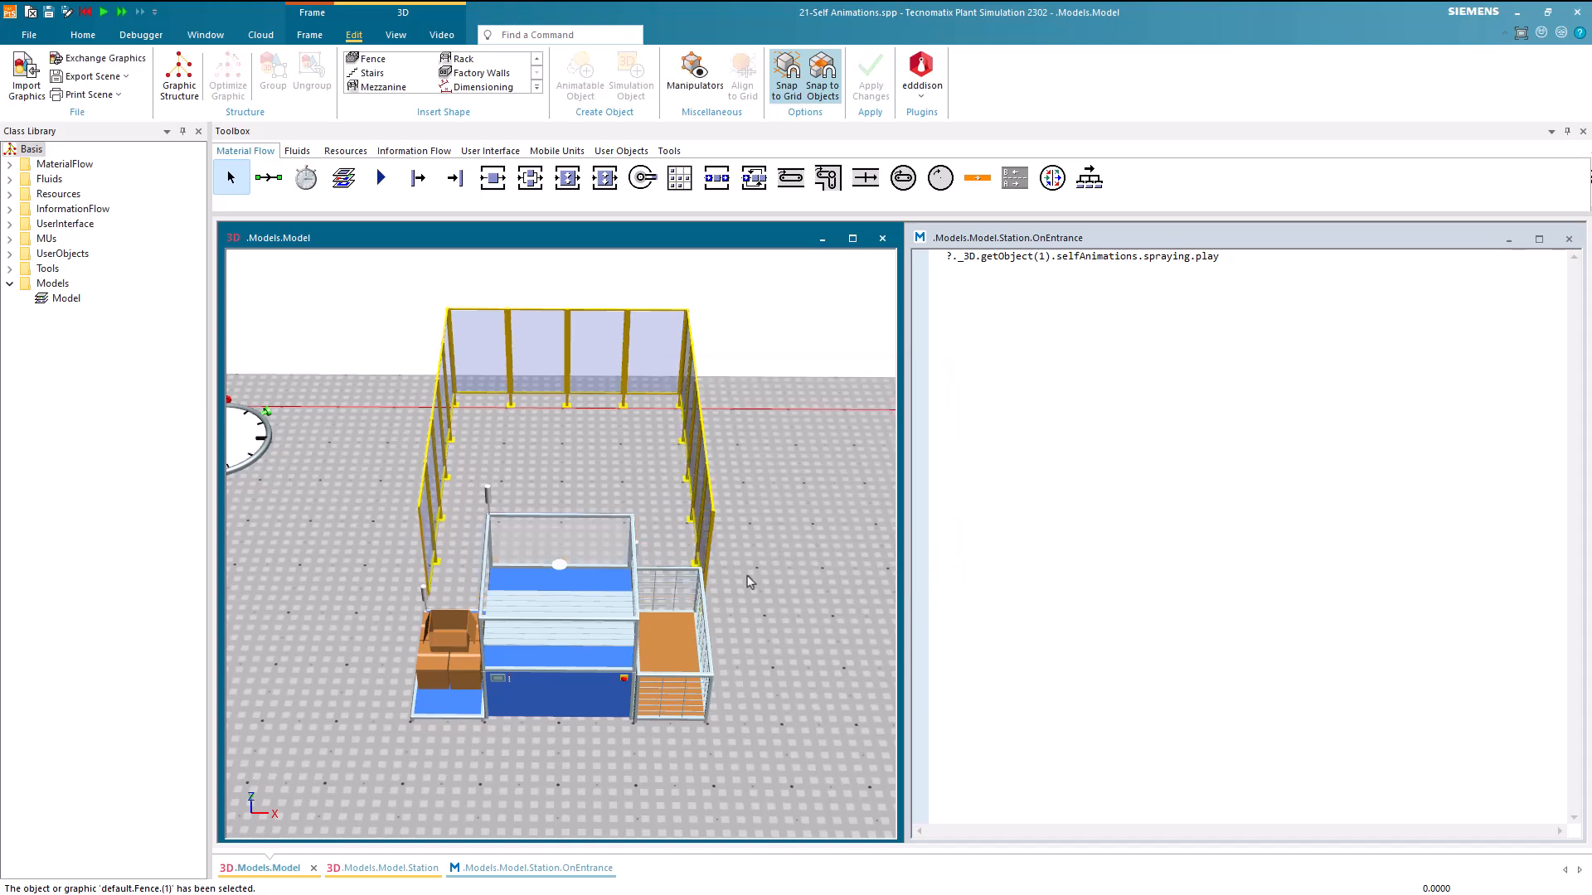
{"action": "scroll", "coordinate": [750, 583], "scroll_direction": "down", "scroll_amount": 1}
{"action": "middle_click_drag", "start_coordinate": [750, 583], "coordinate": [750, 598]}
{"action": "right_click_drag", "start_coordinate": [750, 597], "coordinate": [714, 598]}
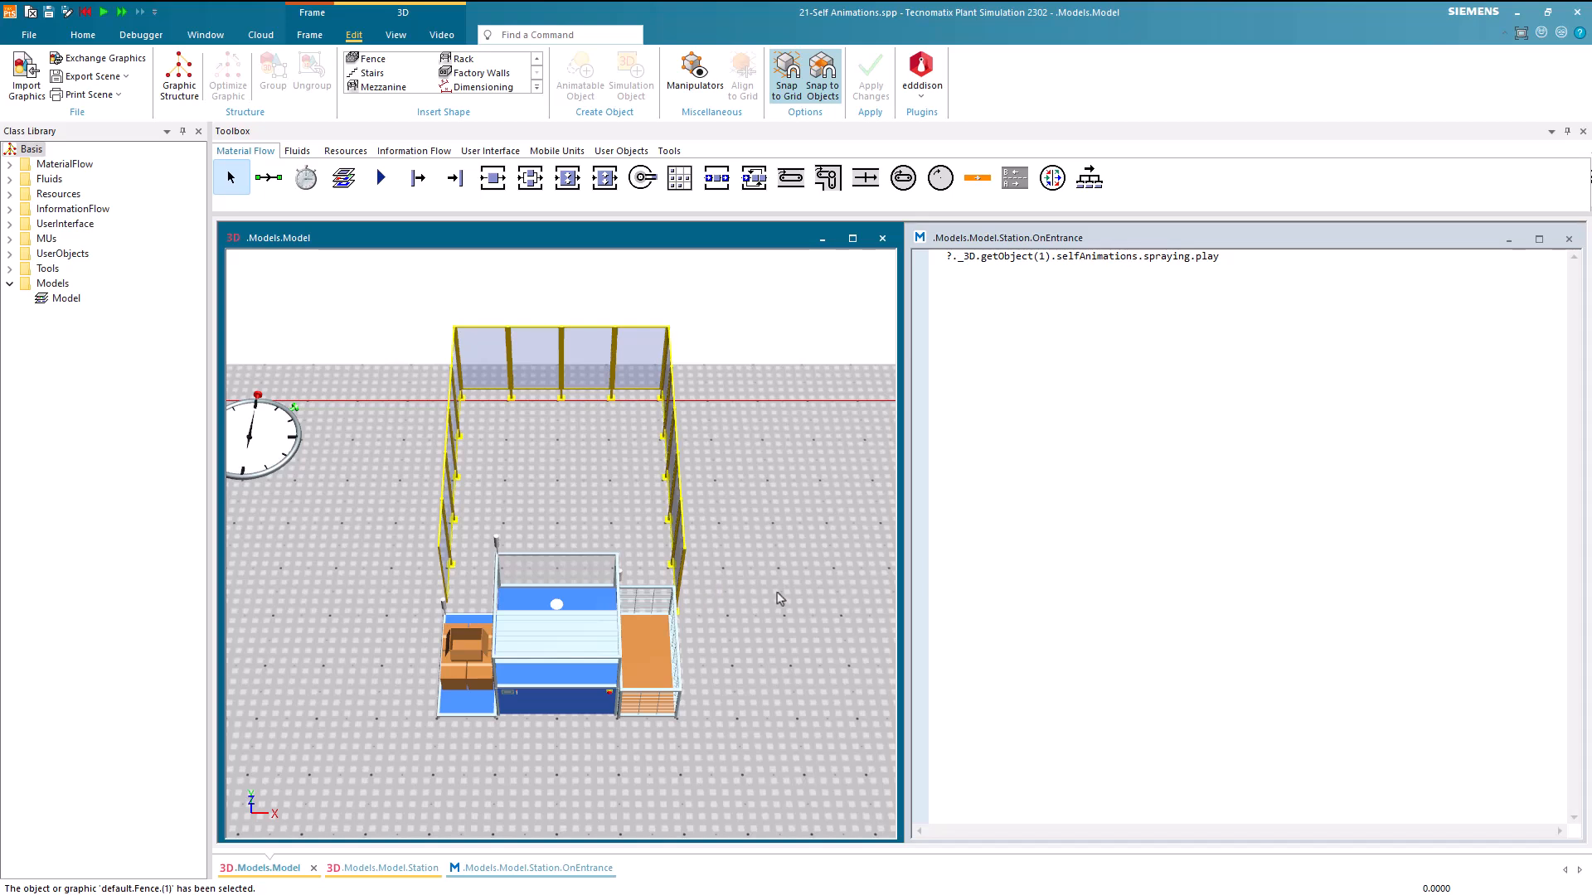
Add a ?._3D.playTranslation call as a new first line of the OnEntrance method, above the spraying animation line
{"action": "left_click", "coordinate": [946, 572]}
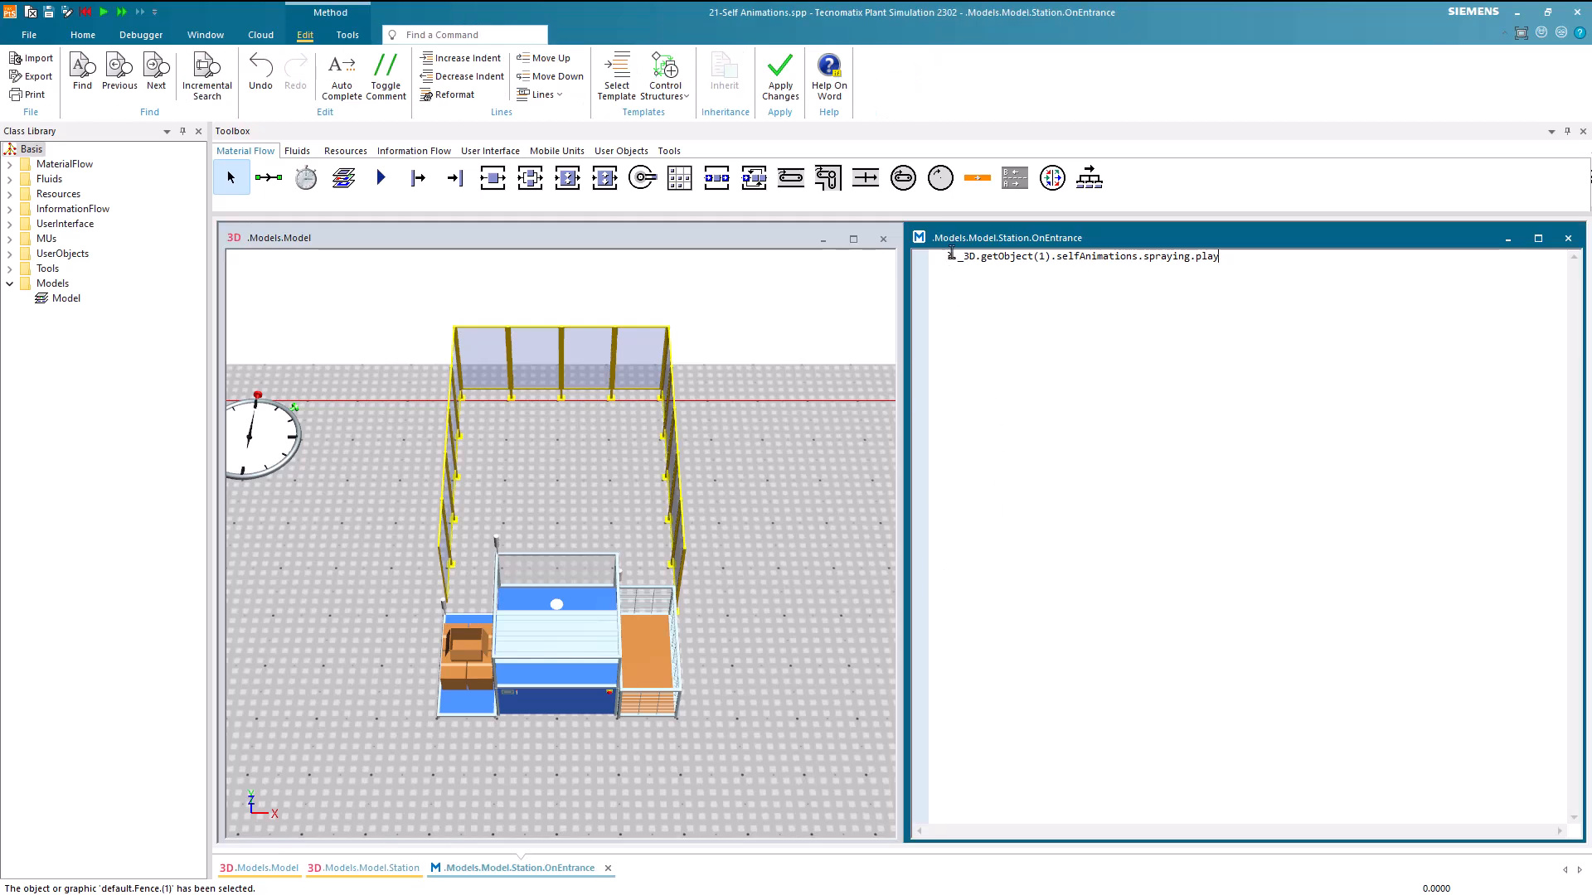
{"action": "key", "text": "Return"}
{"action": "key", "text": "Return"}
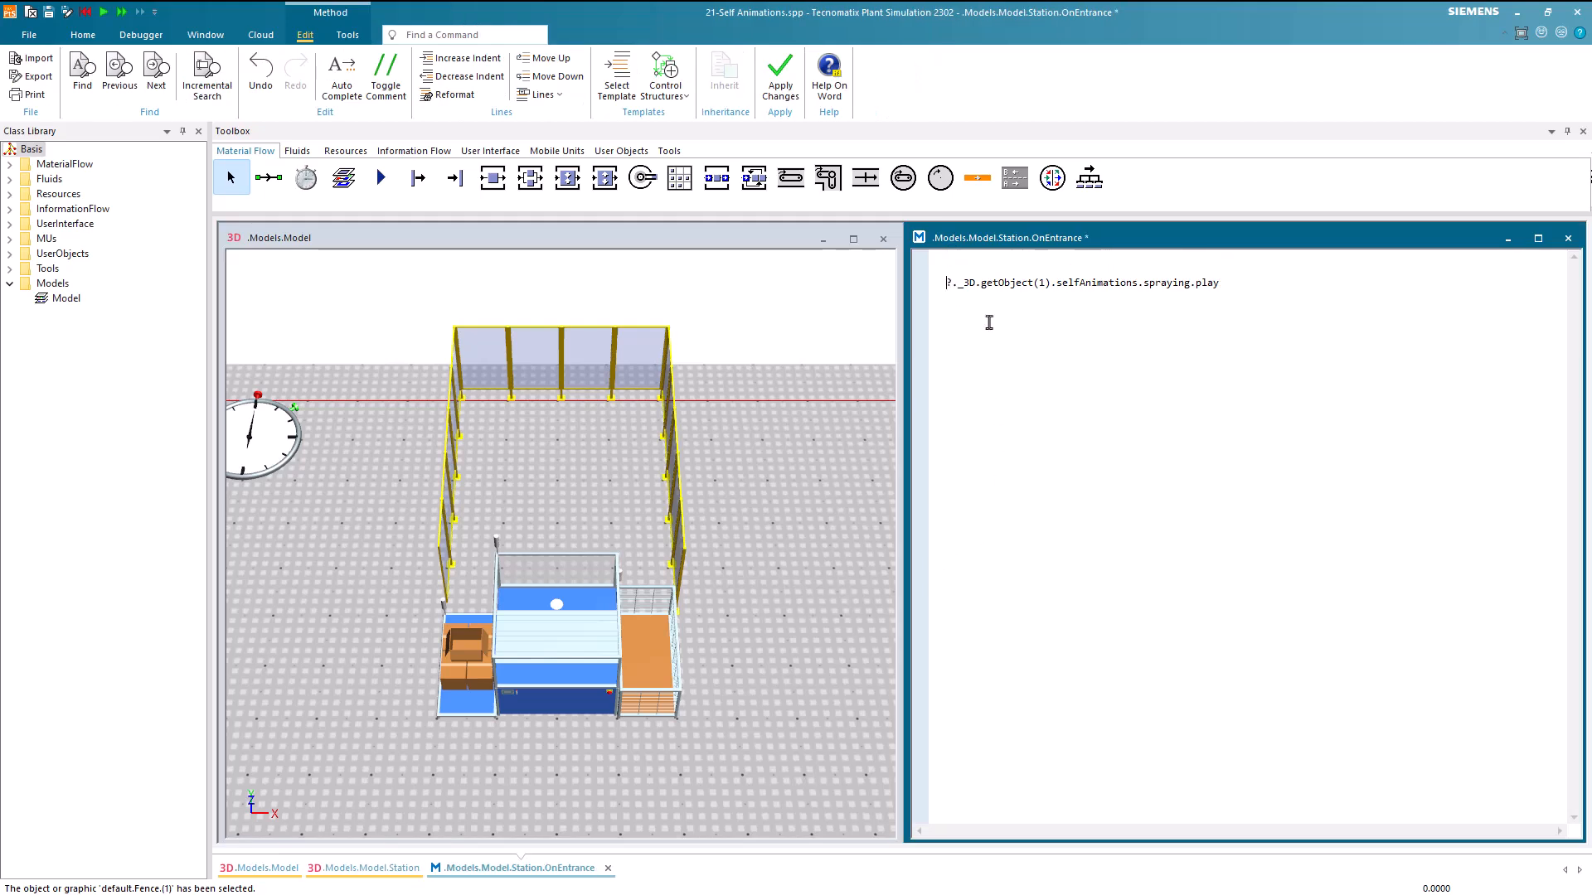
{"action": "key", "text": "Up"}
{"action": "key", "text": "Up"}
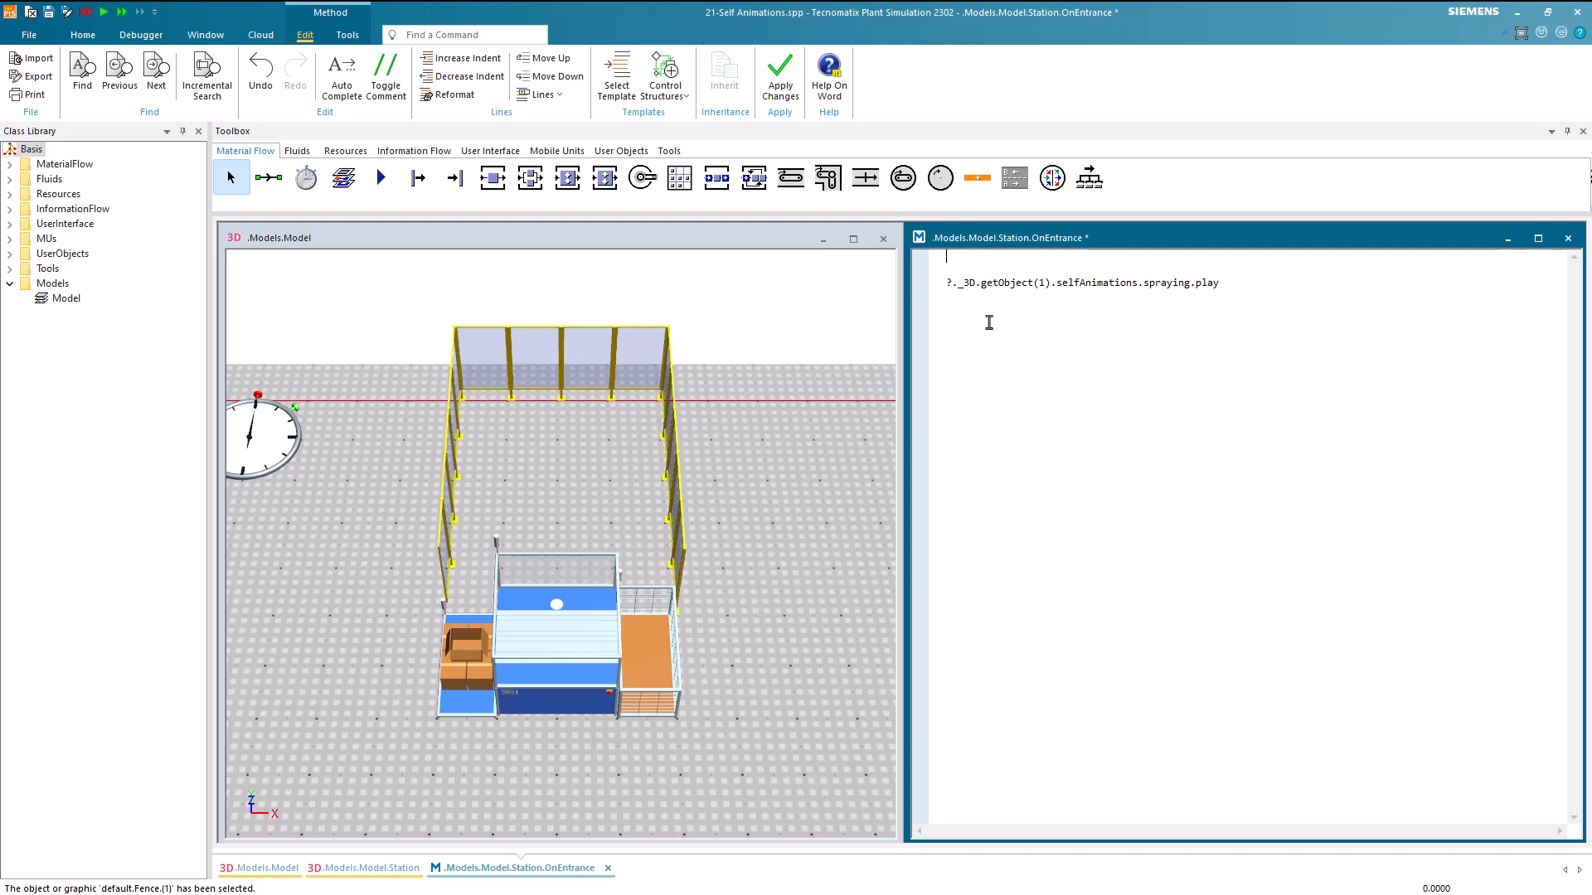
{"action": "type", "text": "?._"}
{"action": "key", "text": "ctrl+space"}
{"action": "type", "text": "playTranslation[]"}
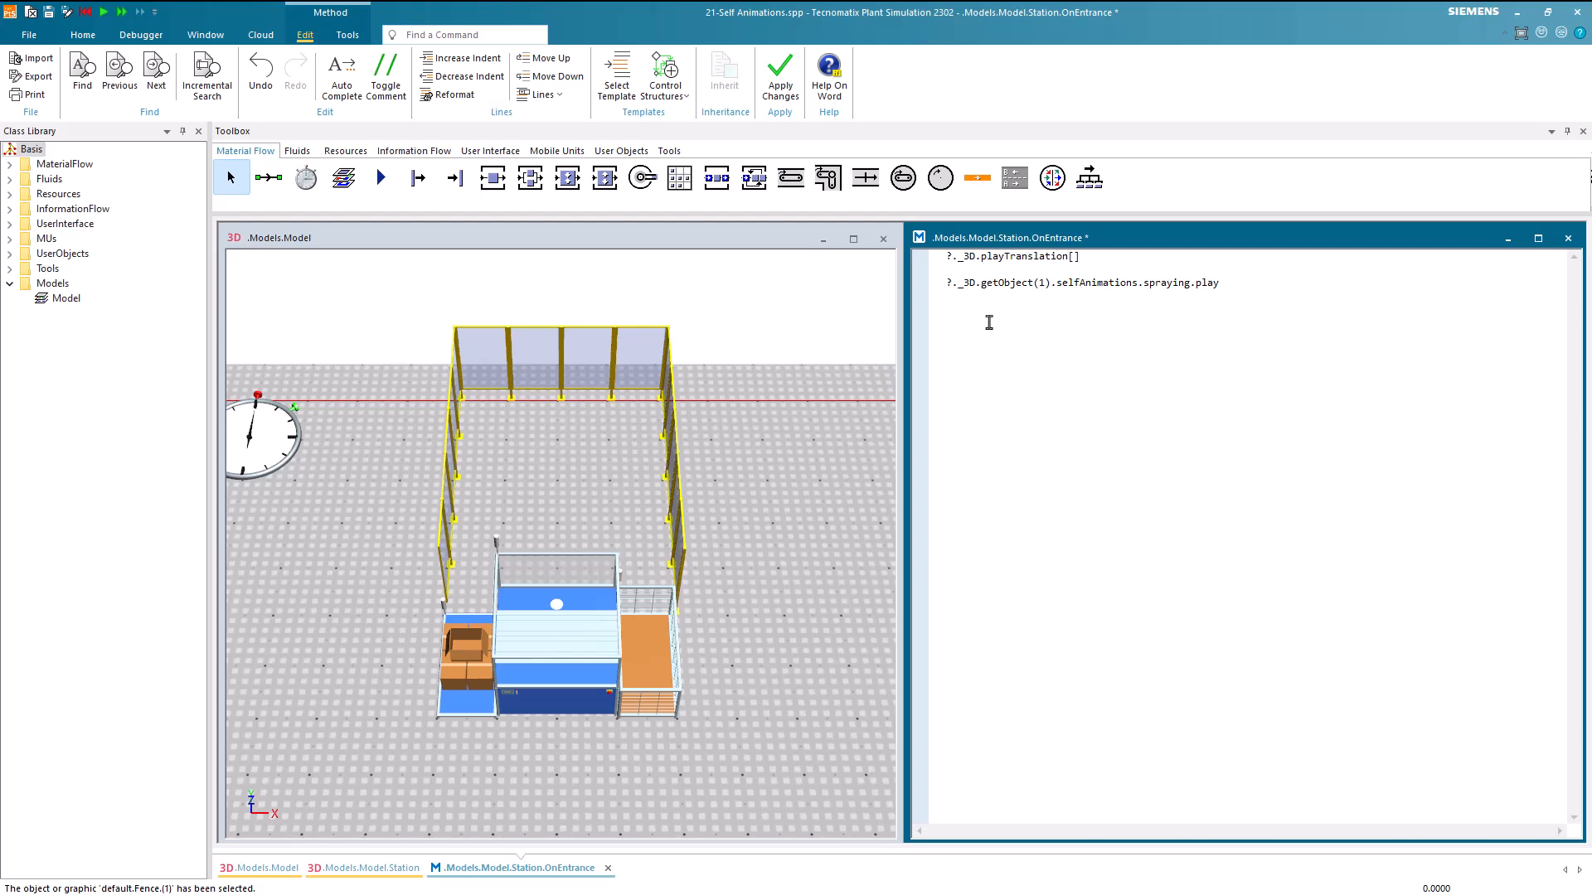
{"action": "key", "text": "BackSpace"}
{"action": "key", "text": "BackSpace"}
Complete the call as wait ?._3D.playTranslation([0,0,0], [0,3,0], 0.7) and start a new line below it
{"action": "type", "text": "()"}
{"action": "type", "text": "[]"}
{"action": "type", "text": "0,0,0"}
{"action": "type", "text": ", "}
{"action": "type", "text": "[]"}
{"action": "type", "text": "0"}
{"action": "type", "text": ",3,0"}
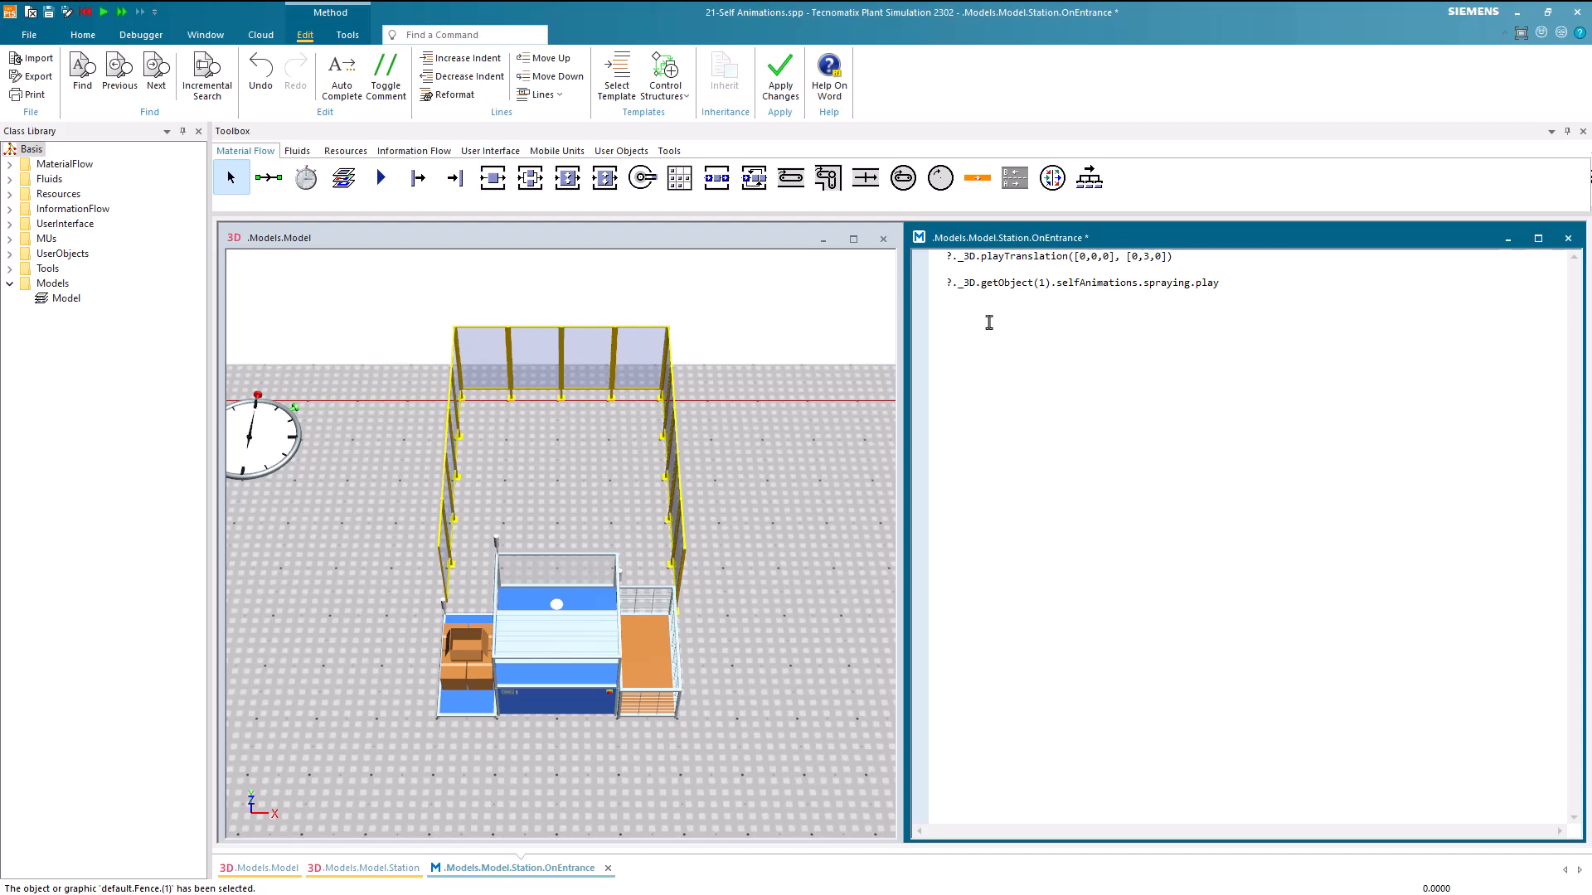
{"action": "type", "text": "], 0.7"}
{"action": "left_click", "coordinate": [946, 256]}
{"action": "type", "text": "wait"}
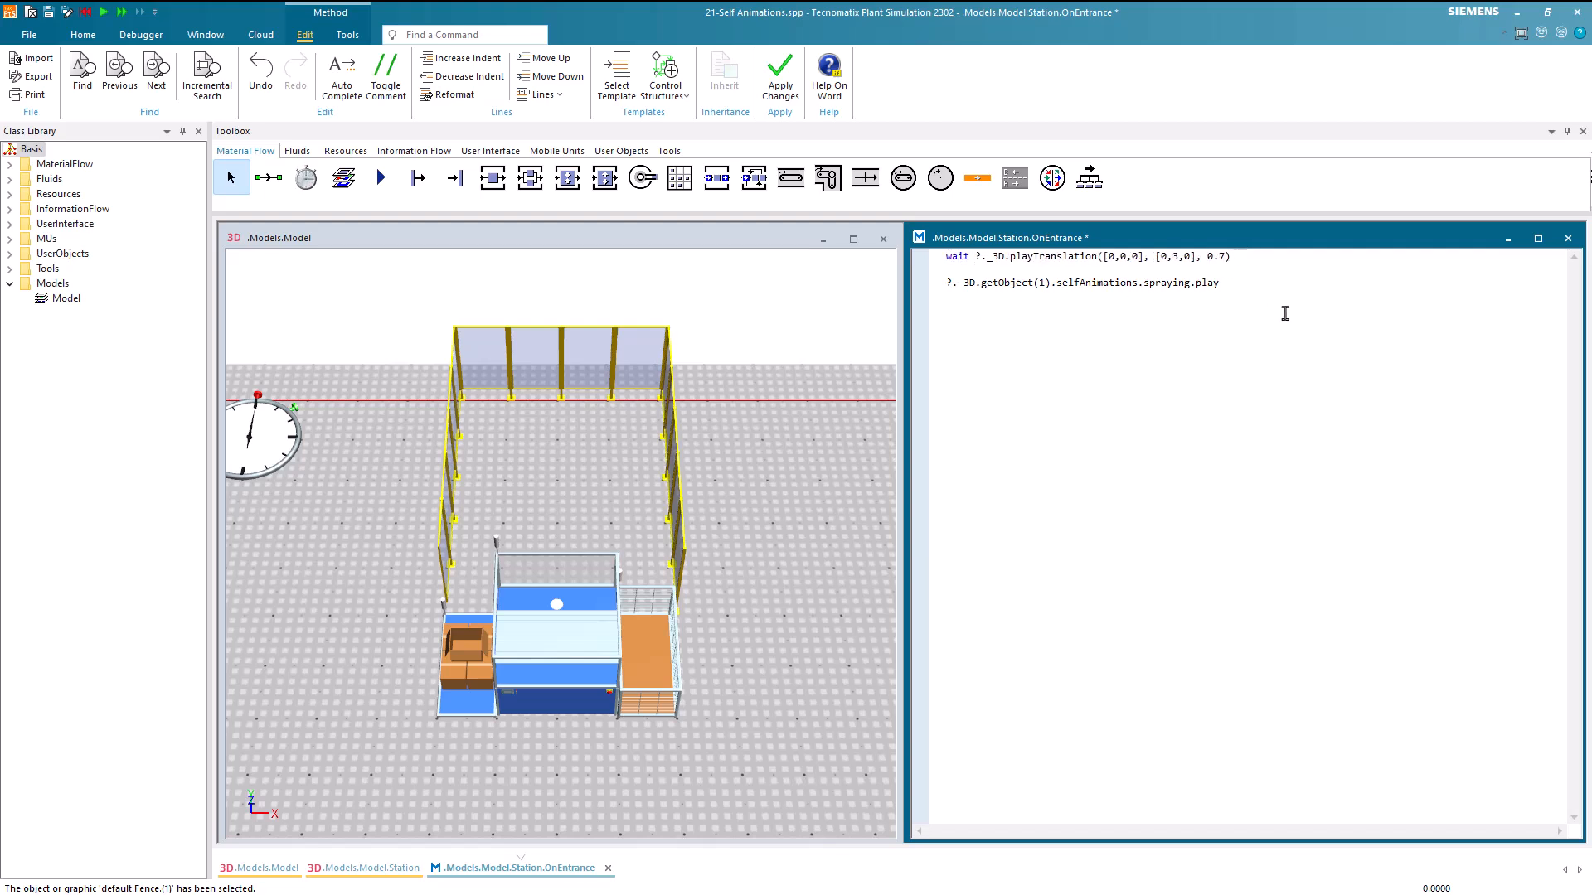
{"action": "key", "text": "End"}
{"action": "key", "text": "Return"}
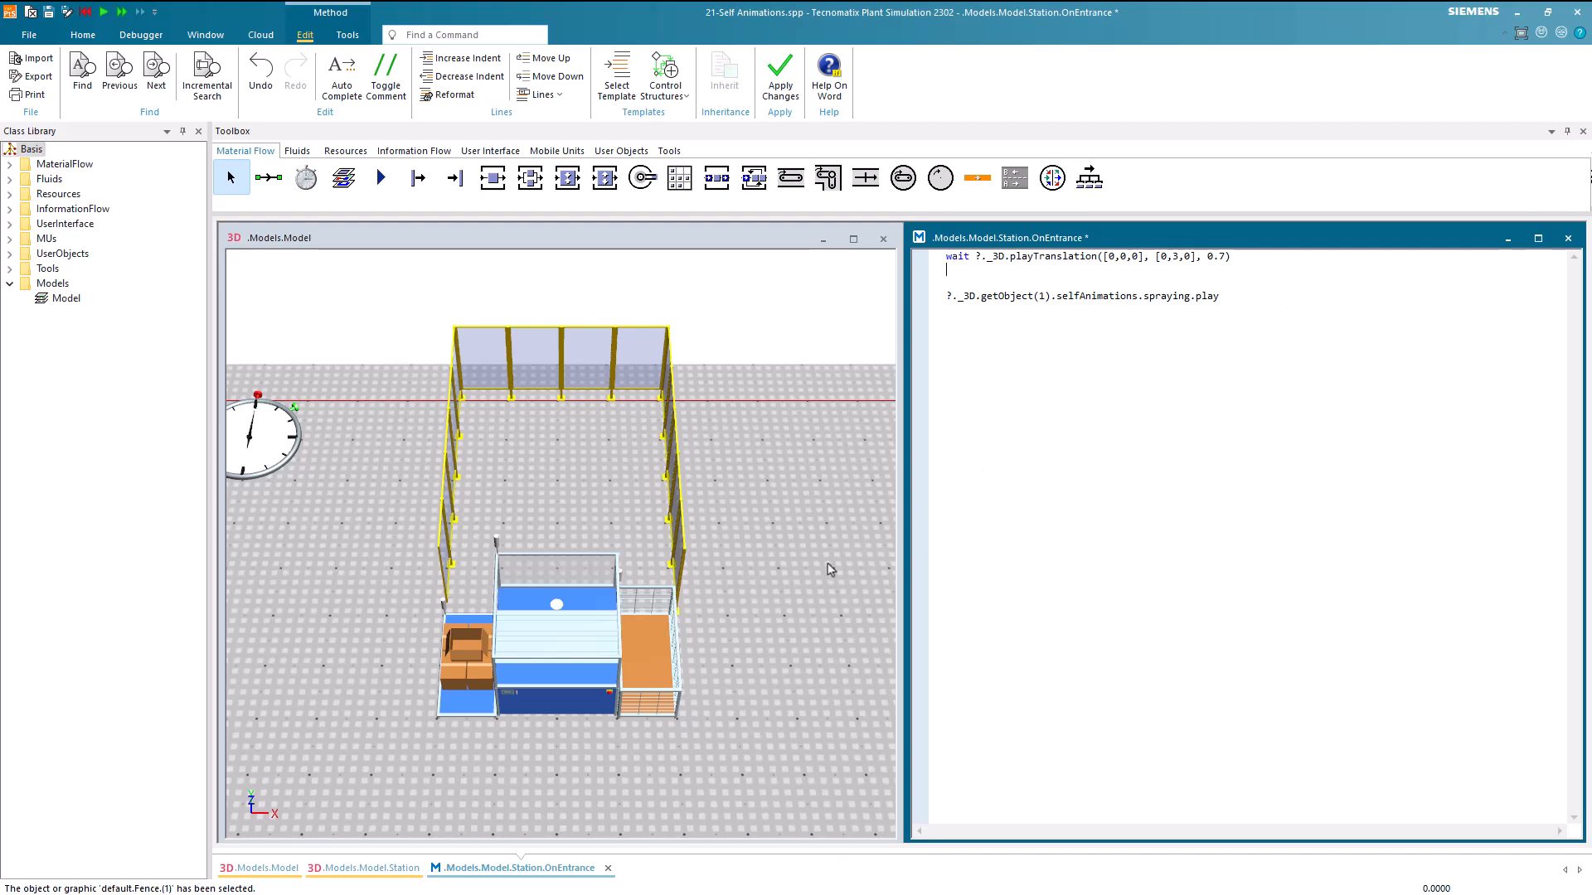
Turn off automatic processing for the station and accept its settings
{"action": "double_click", "coordinate": [583, 699]}
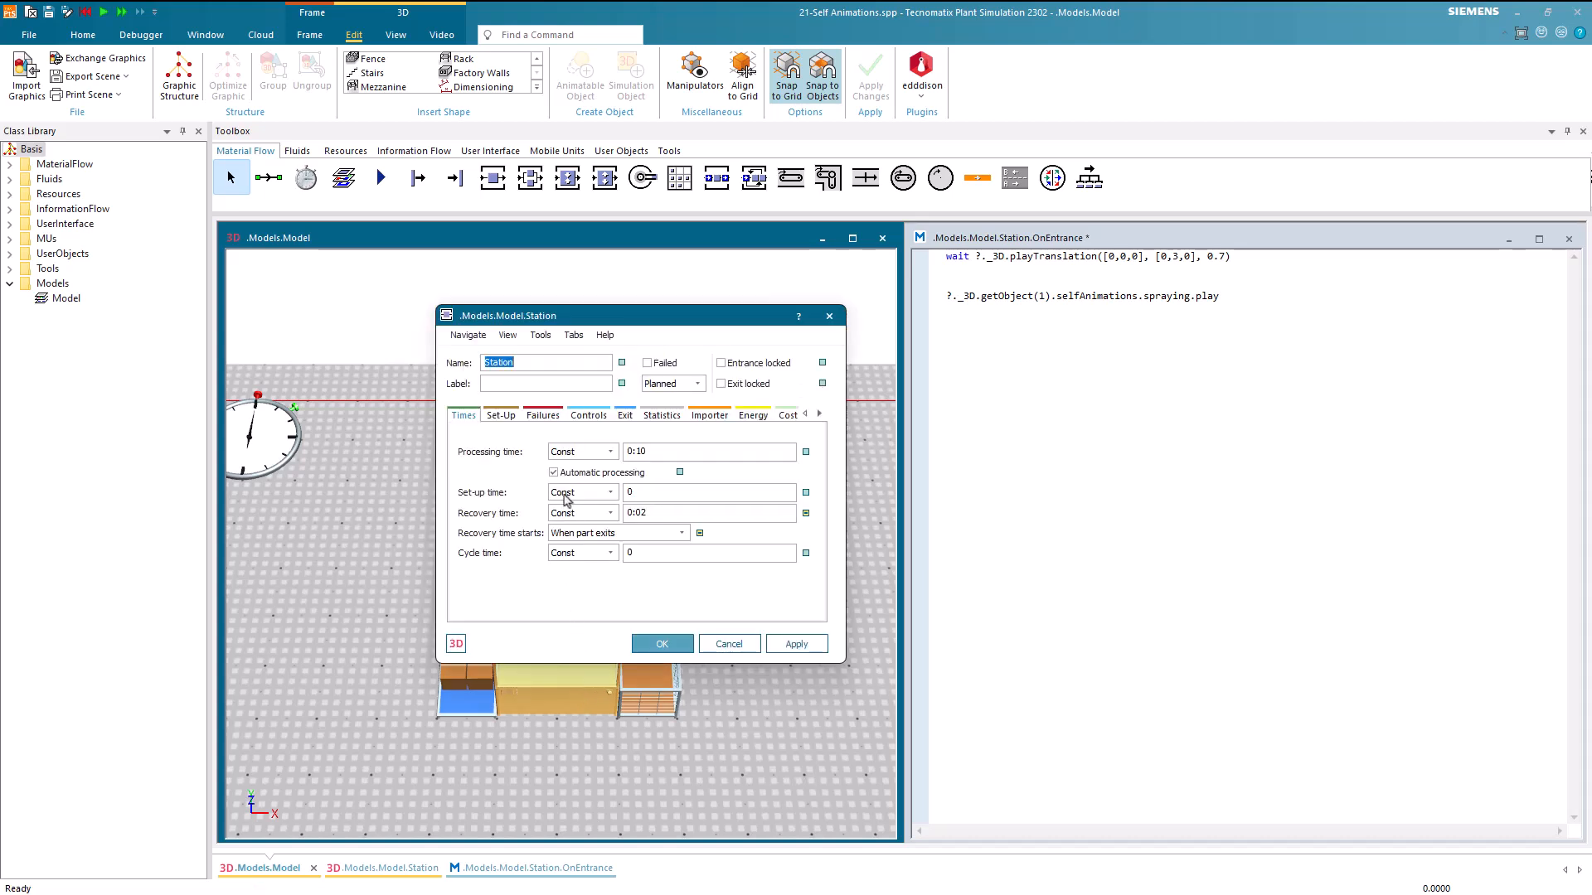
{"action": "left_click", "coordinate": [563, 474]}
{"action": "left_click", "coordinate": [661, 644]}
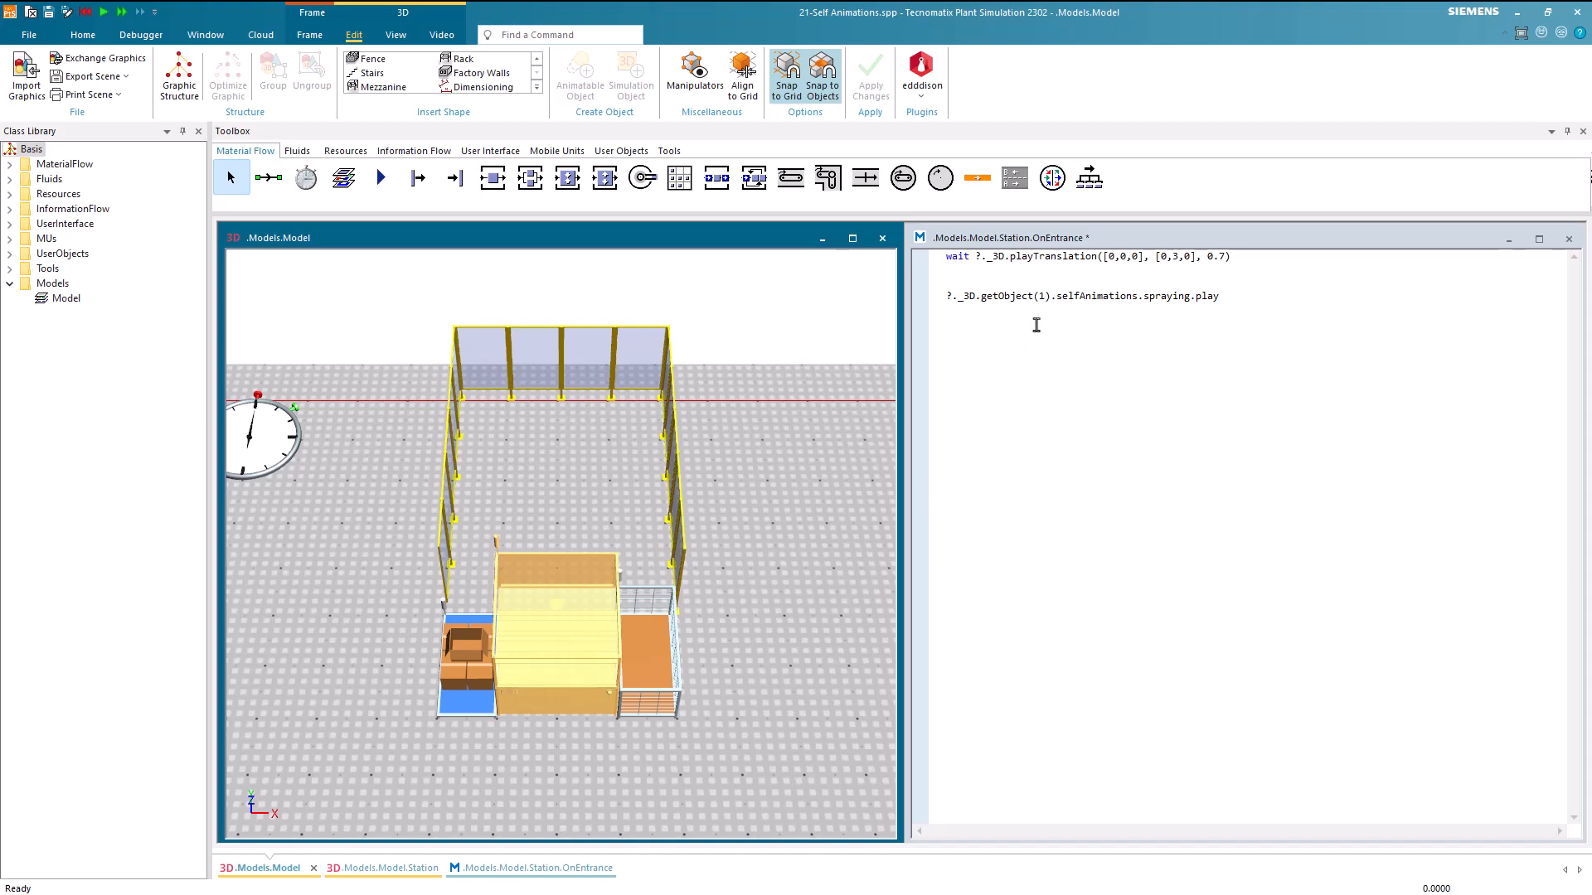
Add ?.startProcessing below the wait line of OnEntrance and apply the code
{"action": "left_click", "coordinate": [1024, 277]}
{"action": "type", "text": "?.startProcessing"}
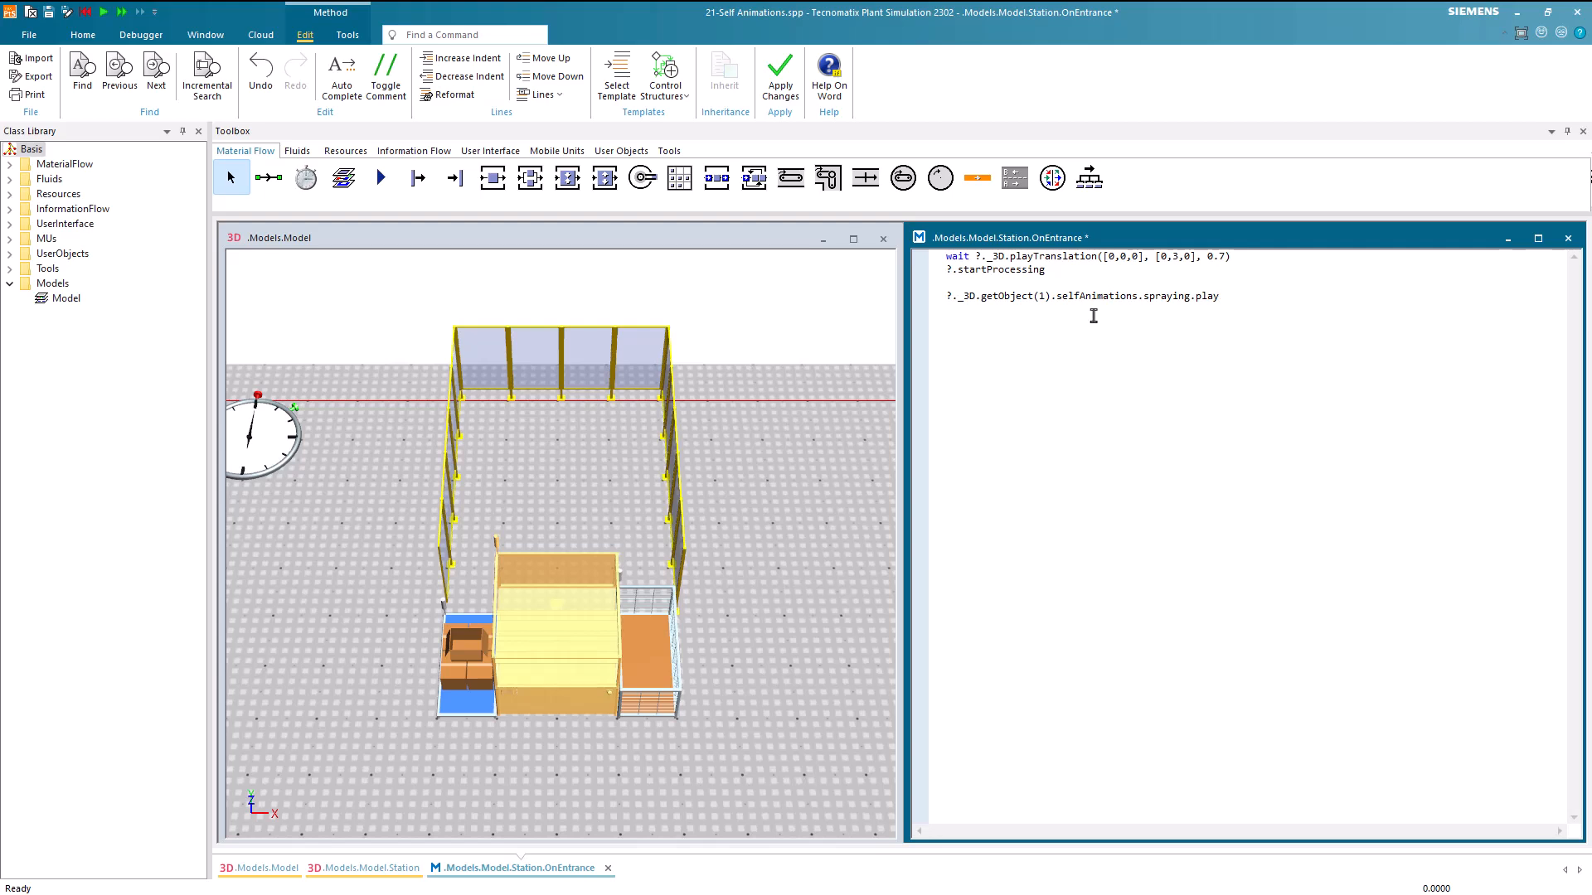
{"action": "key", "text": "F7"}
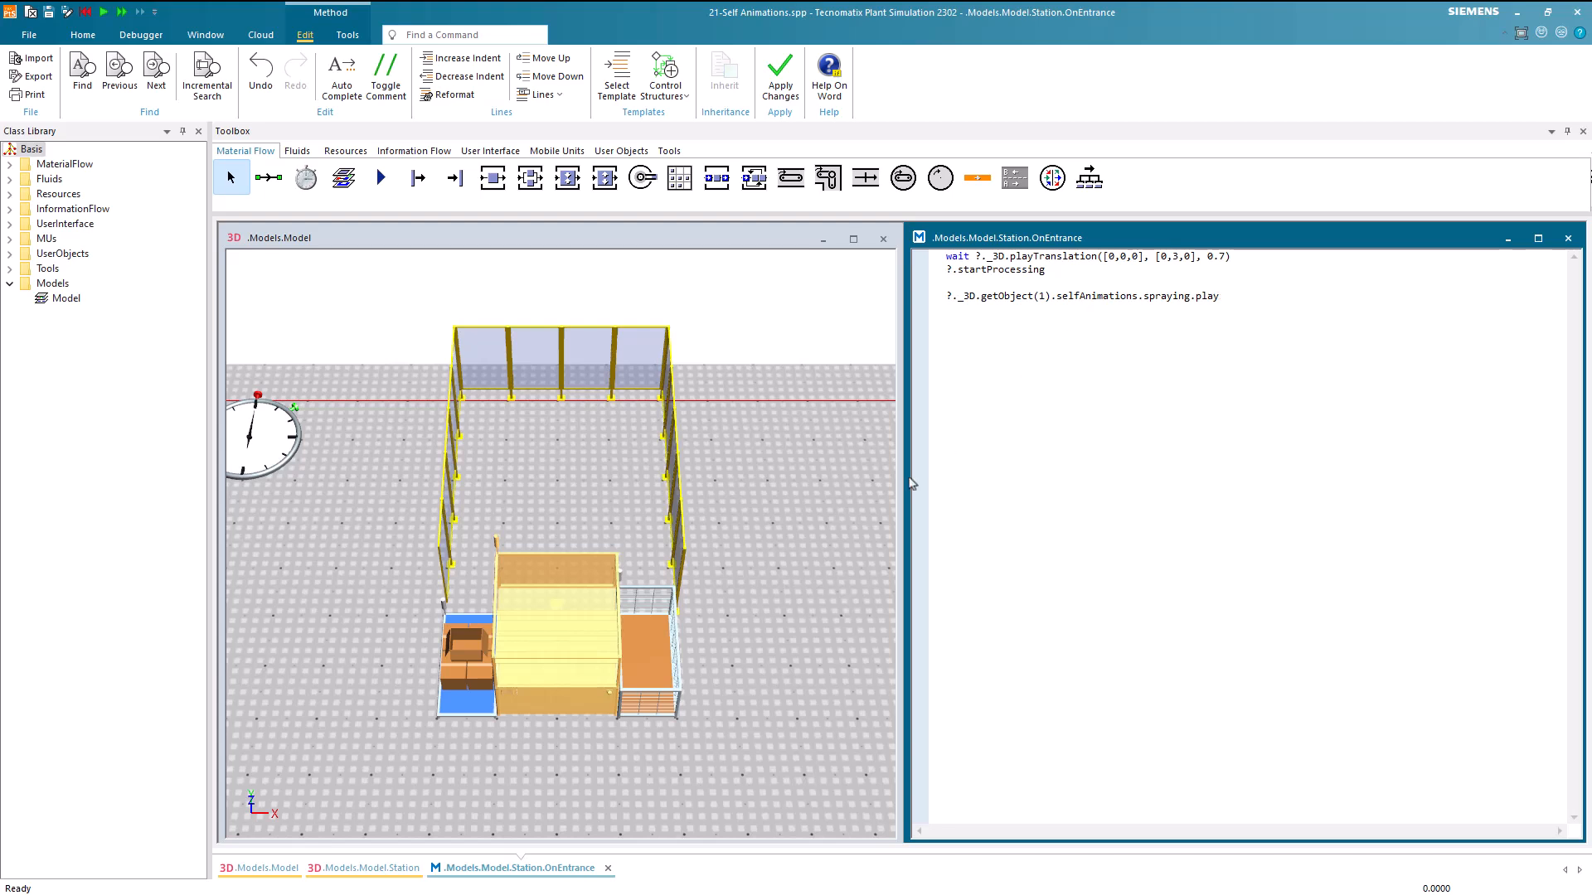
Create an OnExit method as the station's exit control and move its editor clear of the OnEntrance code
{"action": "left_click", "coordinate": [821, 533]}
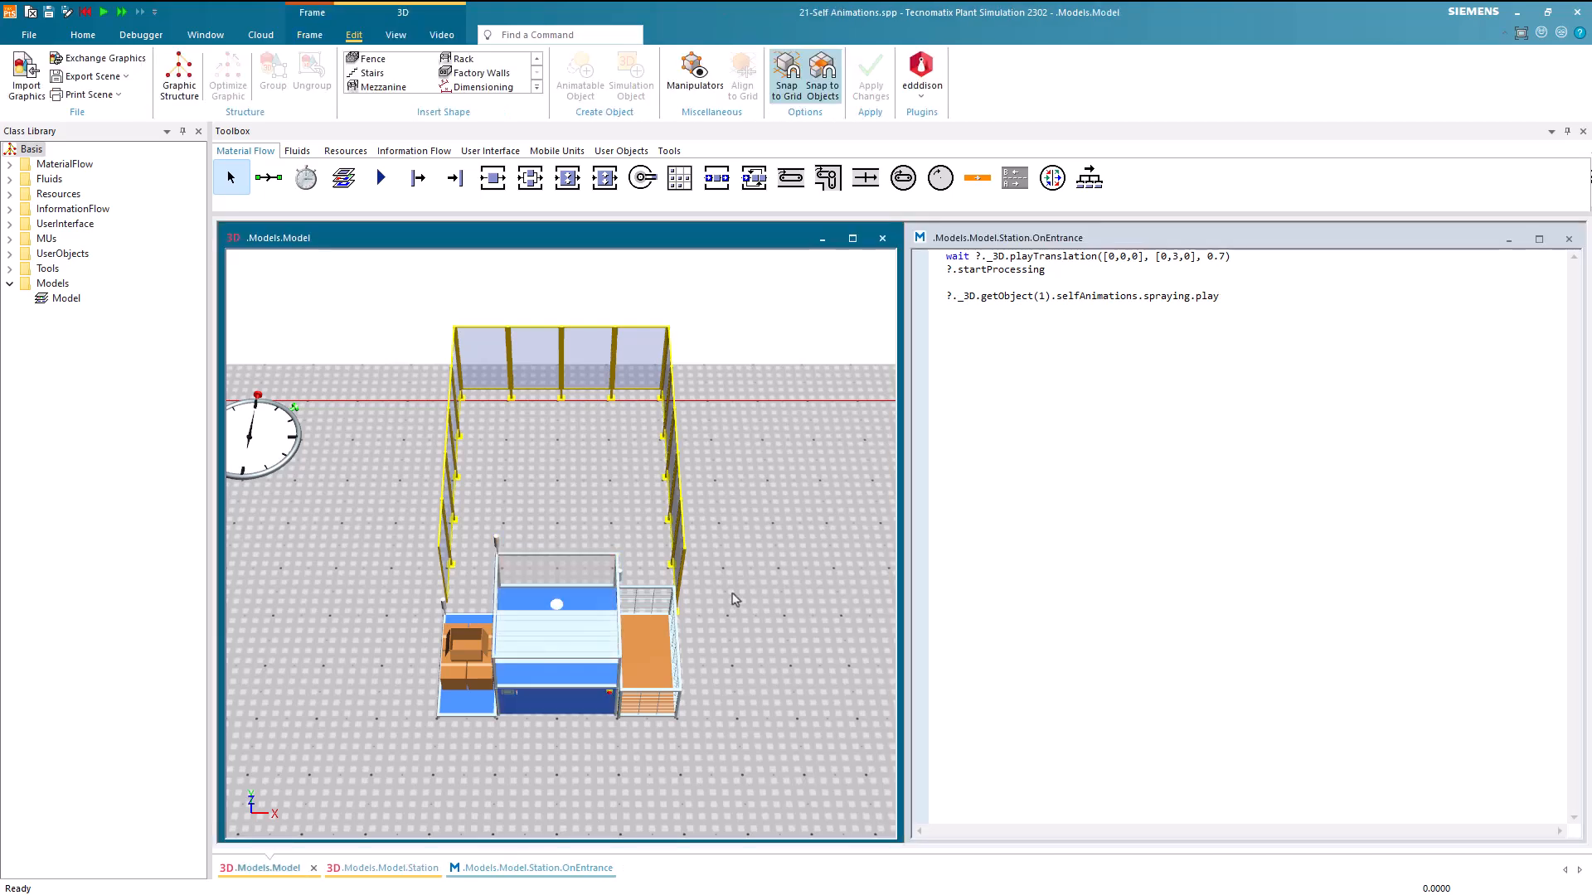
{"action": "double_click", "coordinate": [594, 653]}
{"action": "left_click", "coordinate": [589, 415]}
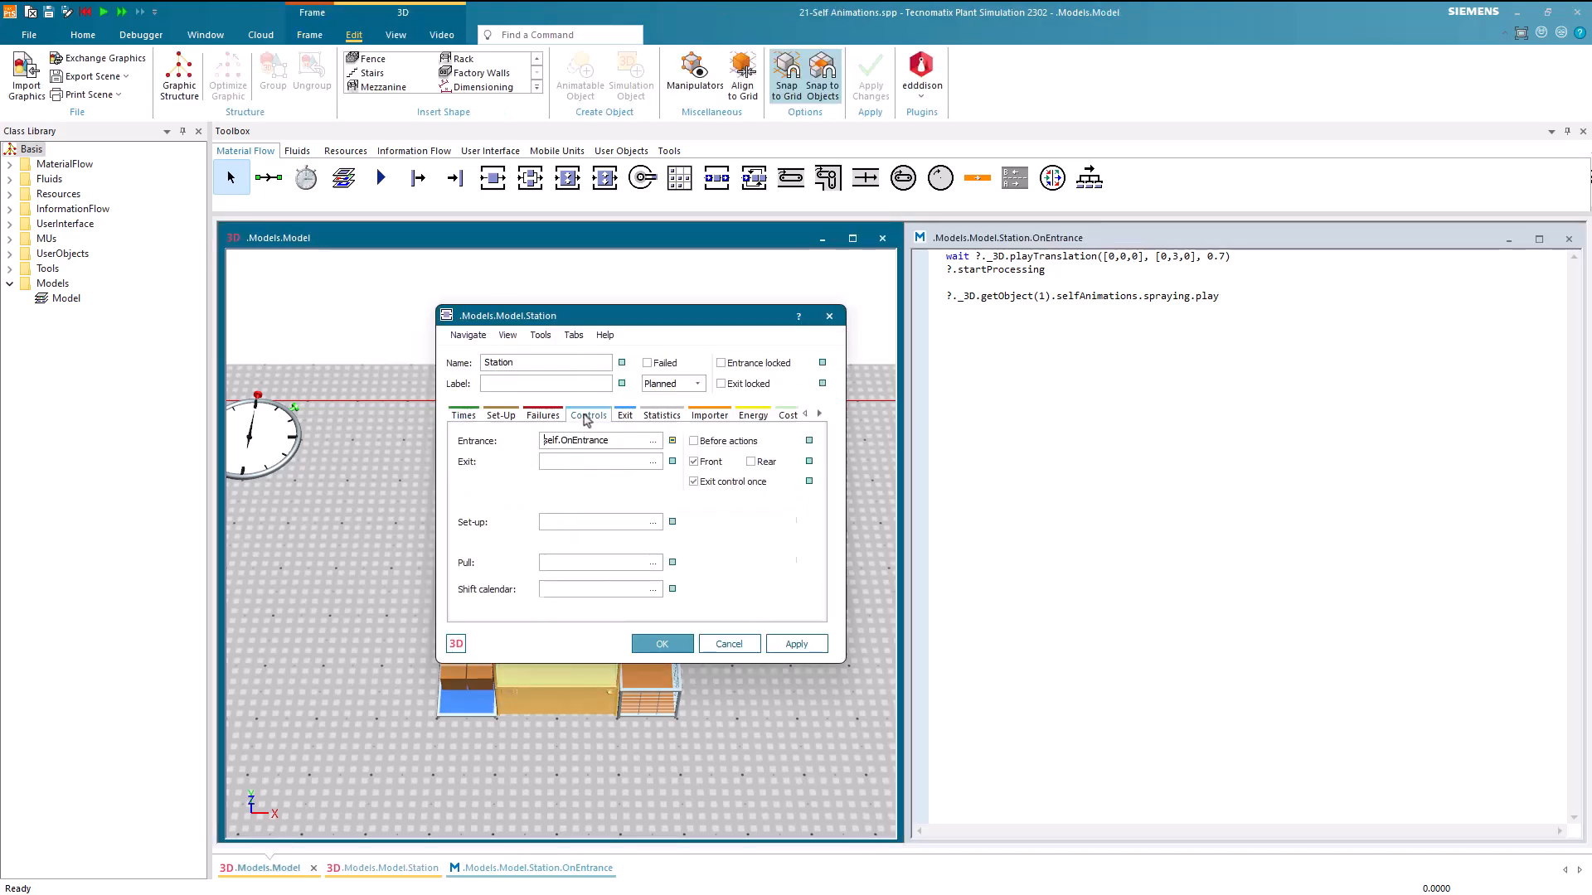
{"action": "left_click", "coordinate": [576, 461]}
{"action": "key", "text": "F4"}
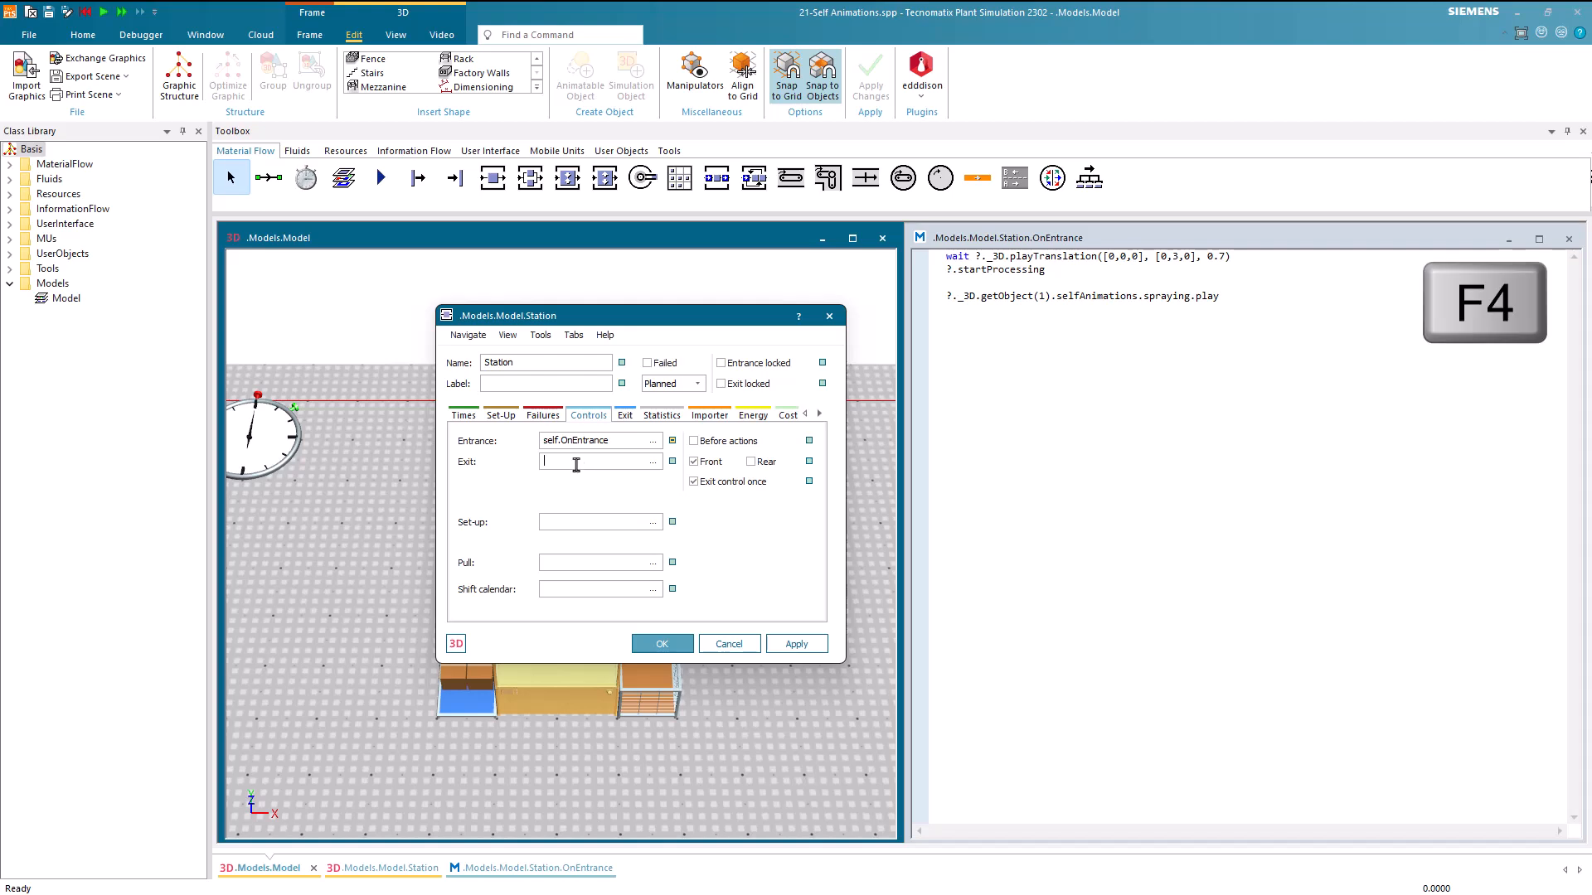
{"action": "left_click_drag", "start_coordinate": [1011, 317], "coordinate": [1096, 454]}
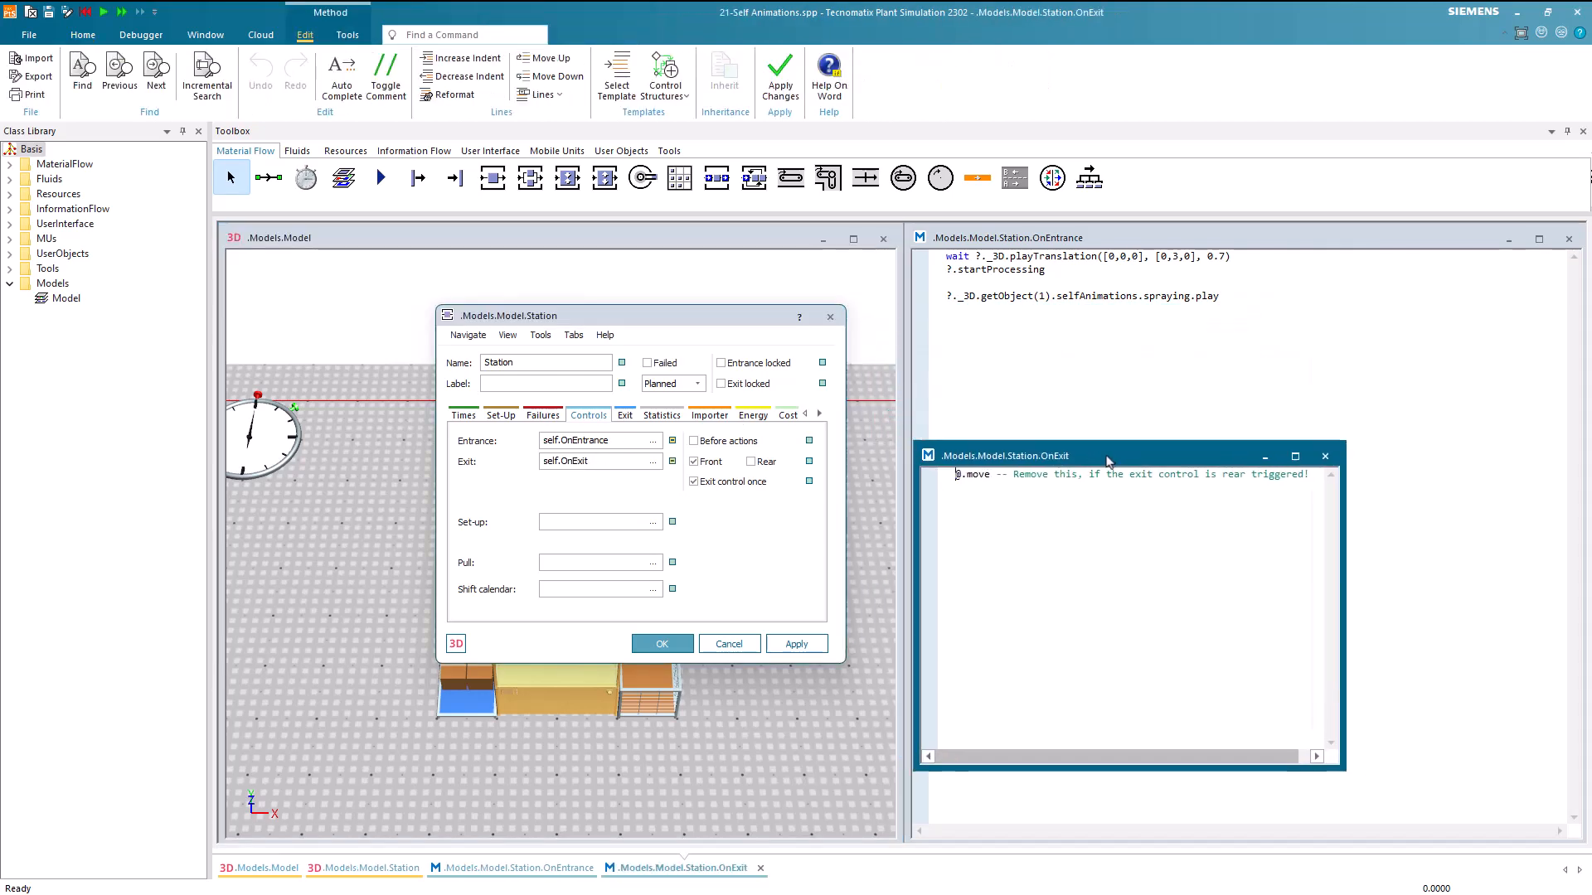
Copy the wait playTranslation line from OnEntrance into OnExit, above the @.move line
{"action": "left_click_drag", "start_coordinate": [1230, 256], "coordinate": [943, 261]}
{"action": "key", "text": "ctrl+c"}
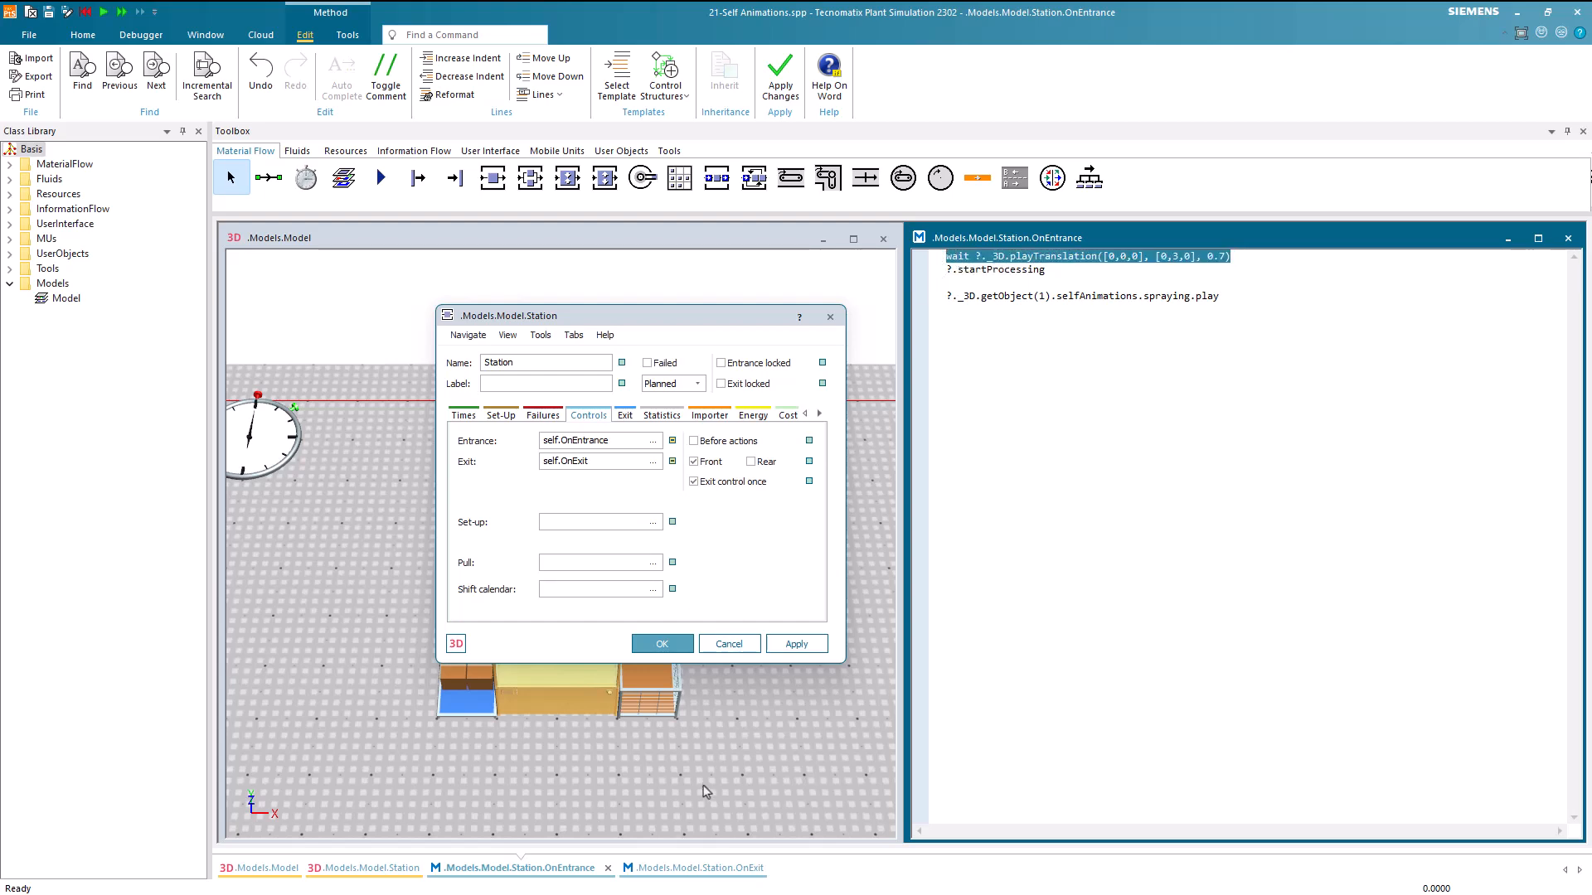
{"action": "left_click", "coordinate": [720, 870]}
{"action": "key", "text": "Return"}
{"action": "key", "text": "Up"}
{"action": "key", "text": "ctrl+v"}
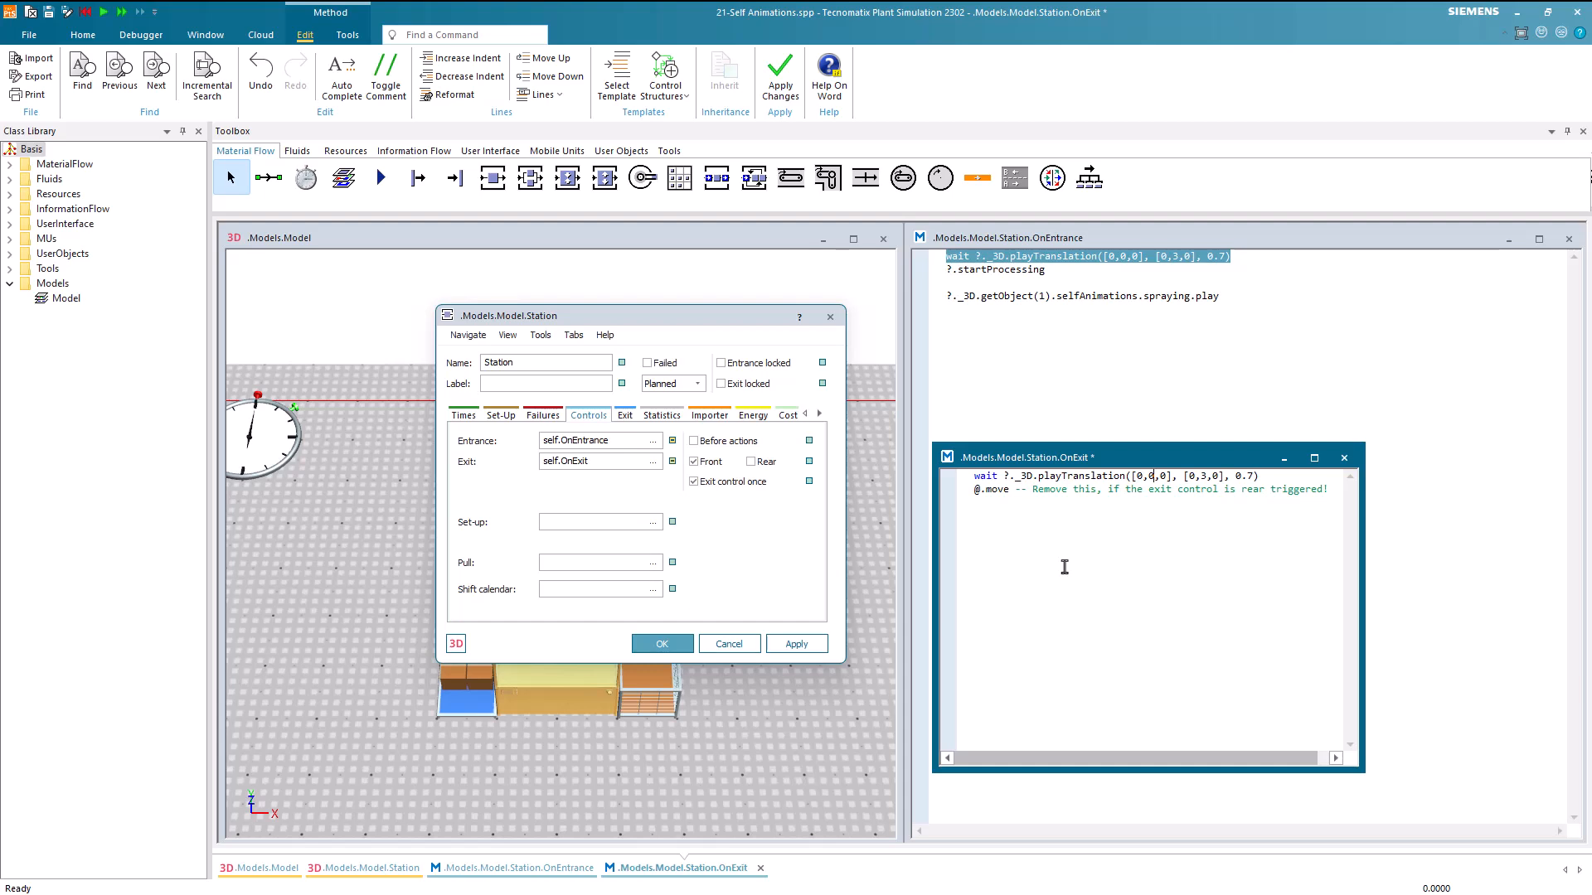
Reverse the copied translation to run from [0,3,0] to [0,0,0], apply the OnExit code, and close the station's settings
{"action": "key", "text": "BackSpace"}
{"action": "type", "text": "3"}
{"action": "key", "text": "BackSpace"}
{"action": "type", "text": "0"}
{"action": "left_click", "coordinate": [1064, 567]}
{"action": "key", "text": "F7"}
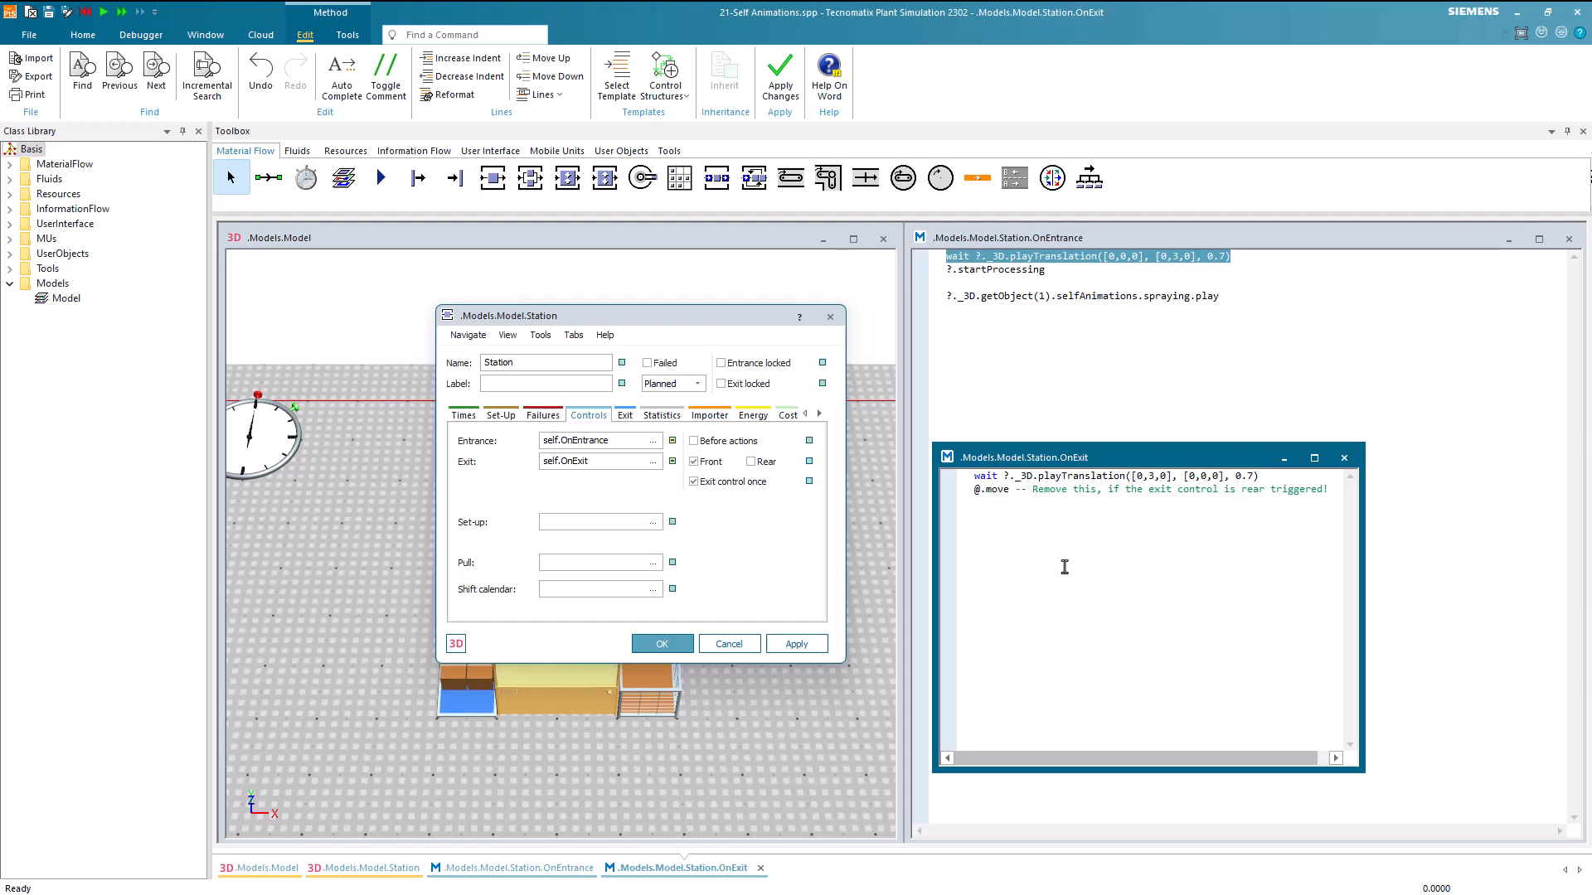
{"action": "left_click", "coordinate": [730, 644]}
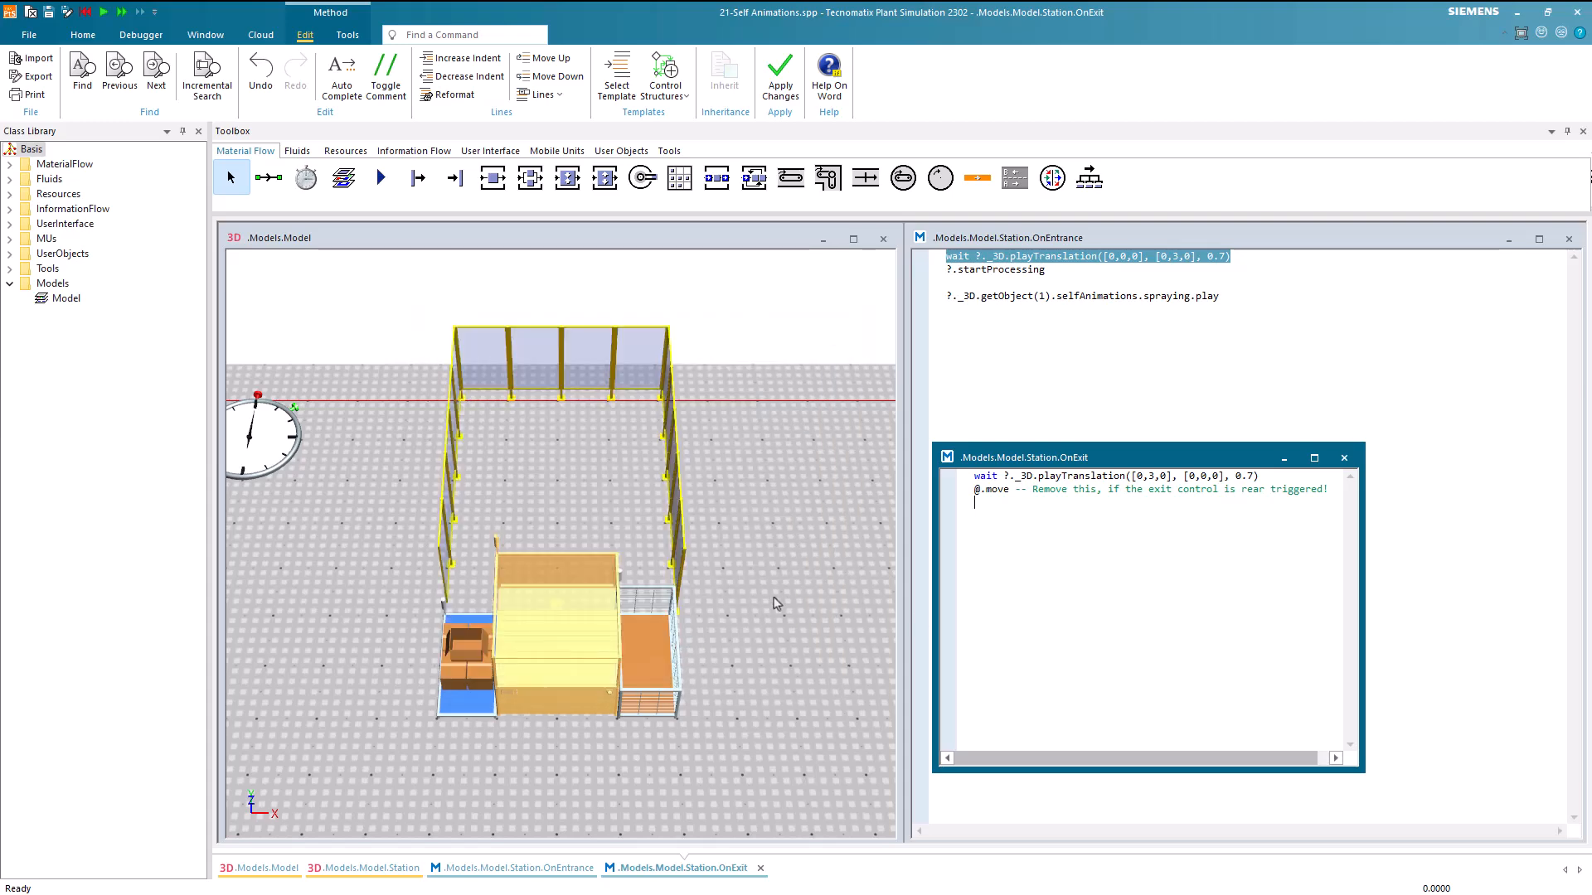
Run the simulation, speed it up to watch the station's translation and the sprayer, and reset the model
{"action": "left_click", "coordinate": [817, 557]}
{"action": "right_click", "coordinate": [771, 526]}
{"action": "left_click", "coordinate": [779, 562]}
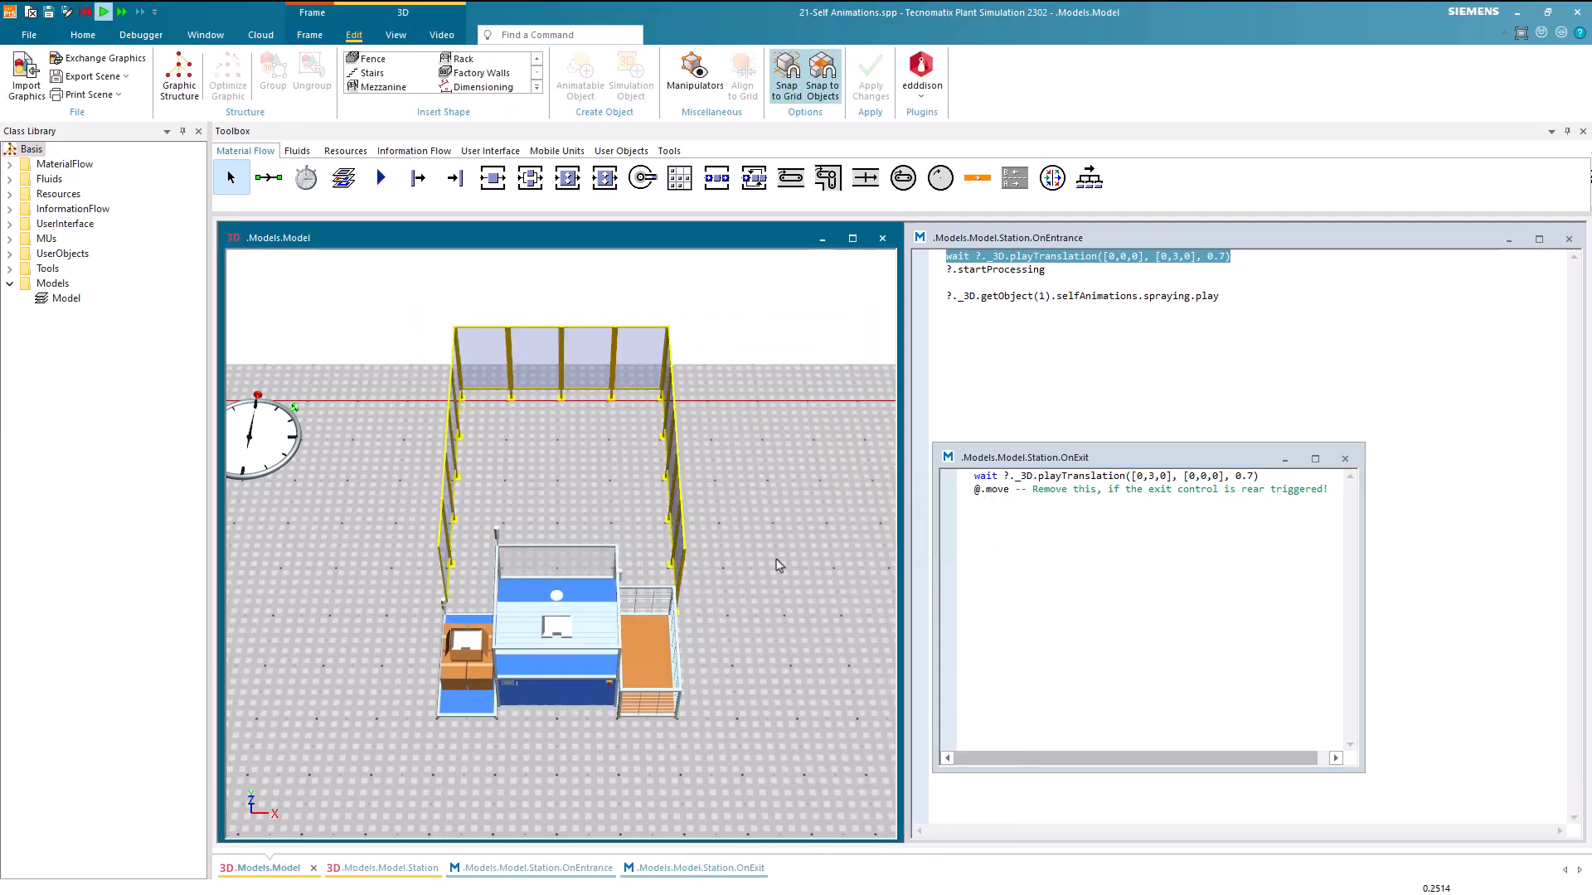
{"action": "scroll", "coordinate": [700, 543], "scroll_direction": "up", "scroll_amount": 3}
{"action": "right_click_drag", "start_coordinate": [718, 513], "coordinate": [729, 456]}
{"action": "middle_click_drag", "start_coordinate": [729, 455], "coordinate": [765, 479]}
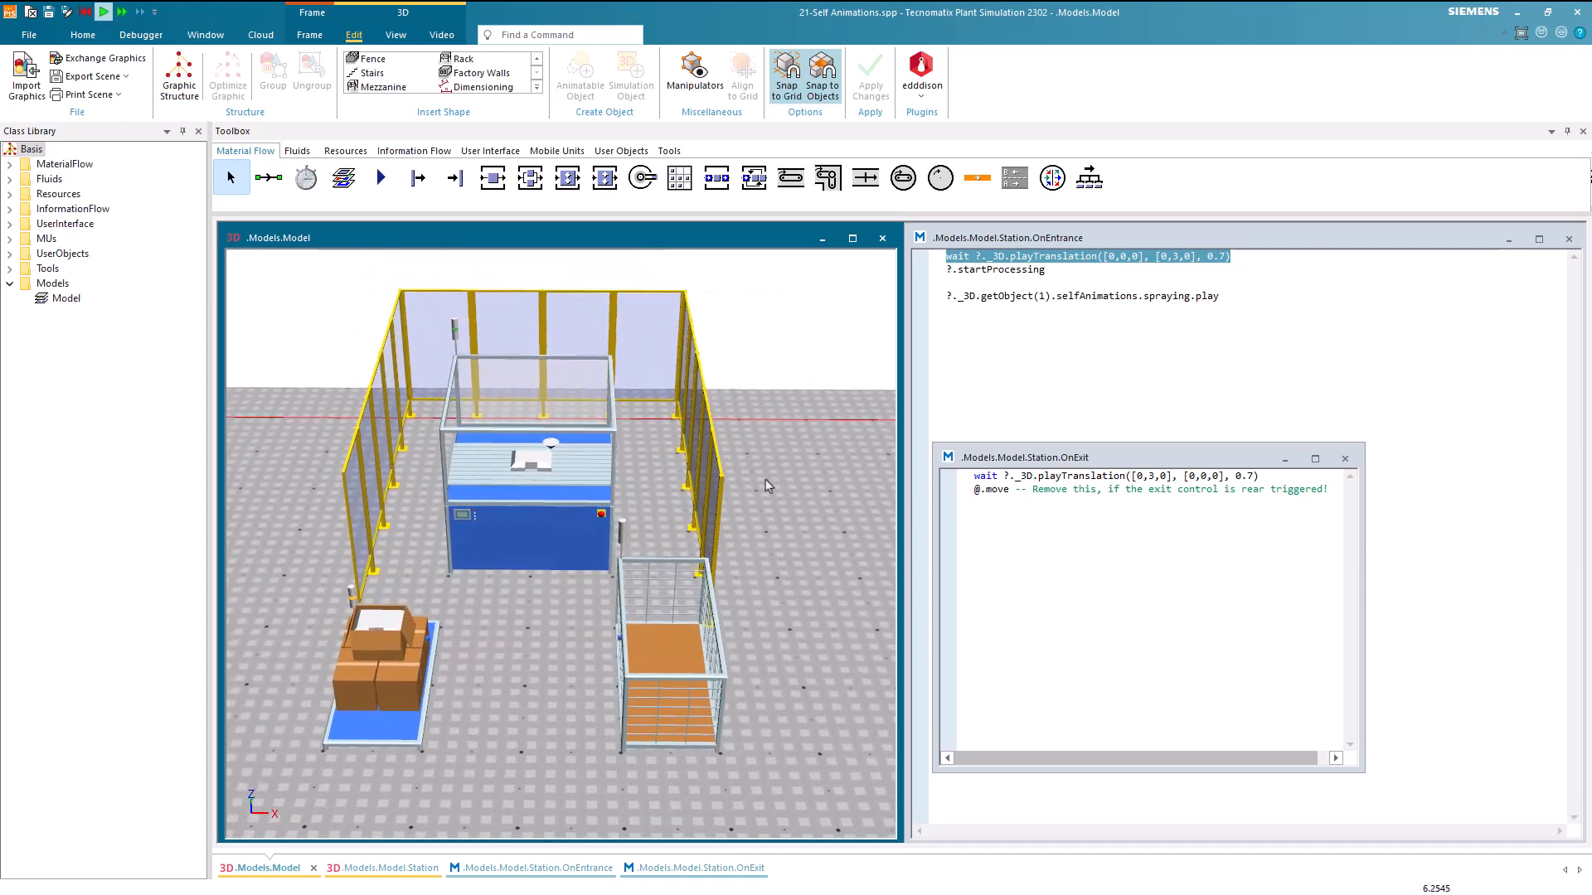
{"action": "left_click", "coordinate": [83, 35]}
{"action": "left_click", "coordinate": [158, 91]}
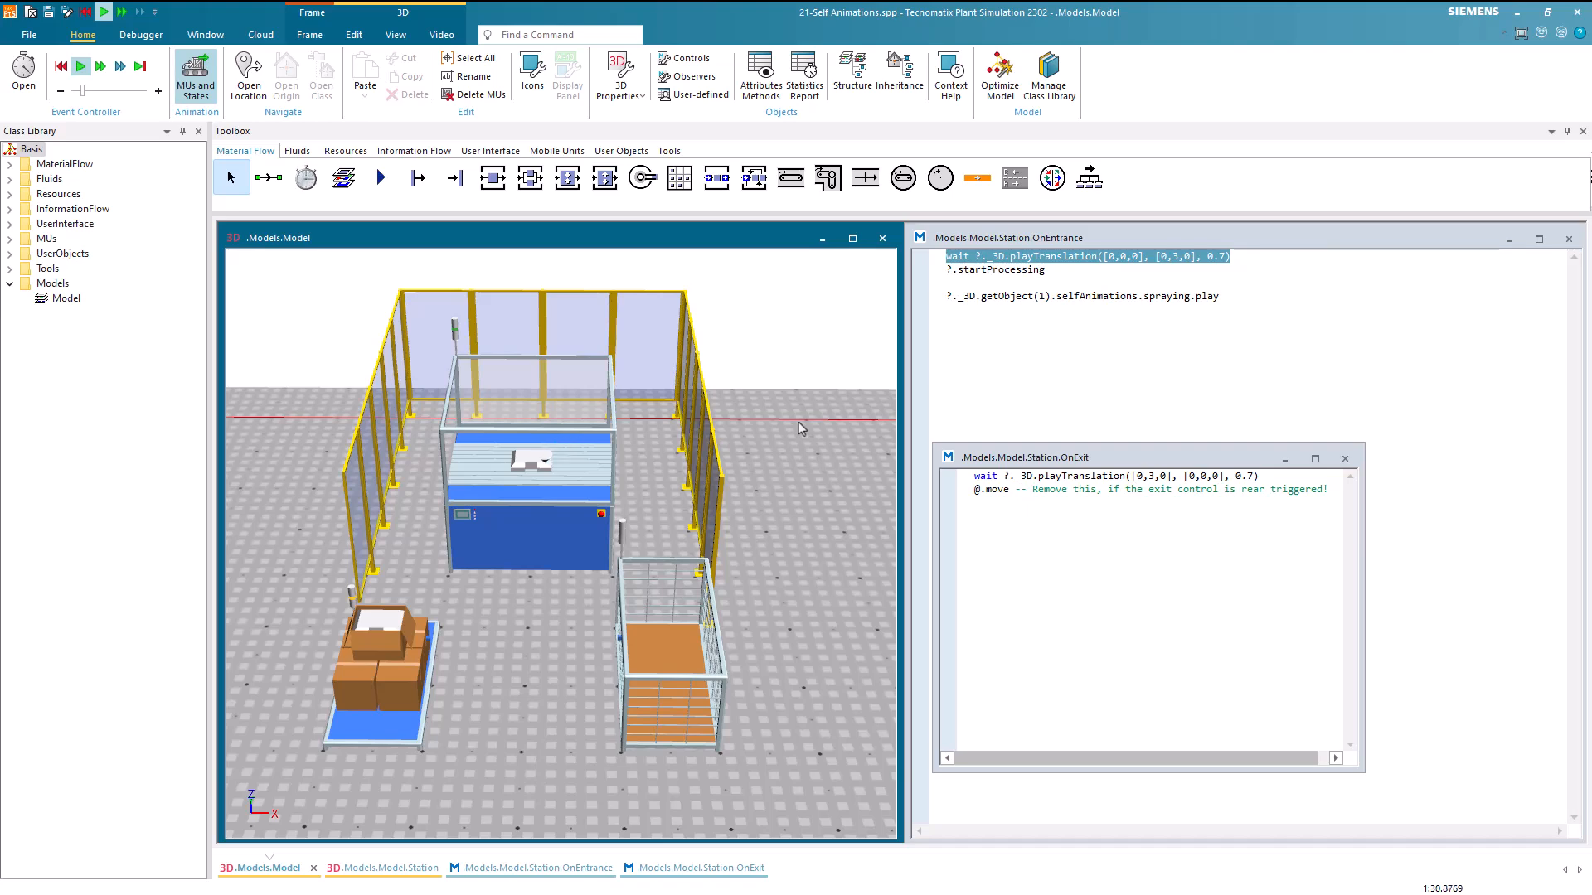
{"action": "right_click", "coordinate": [800, 428]}
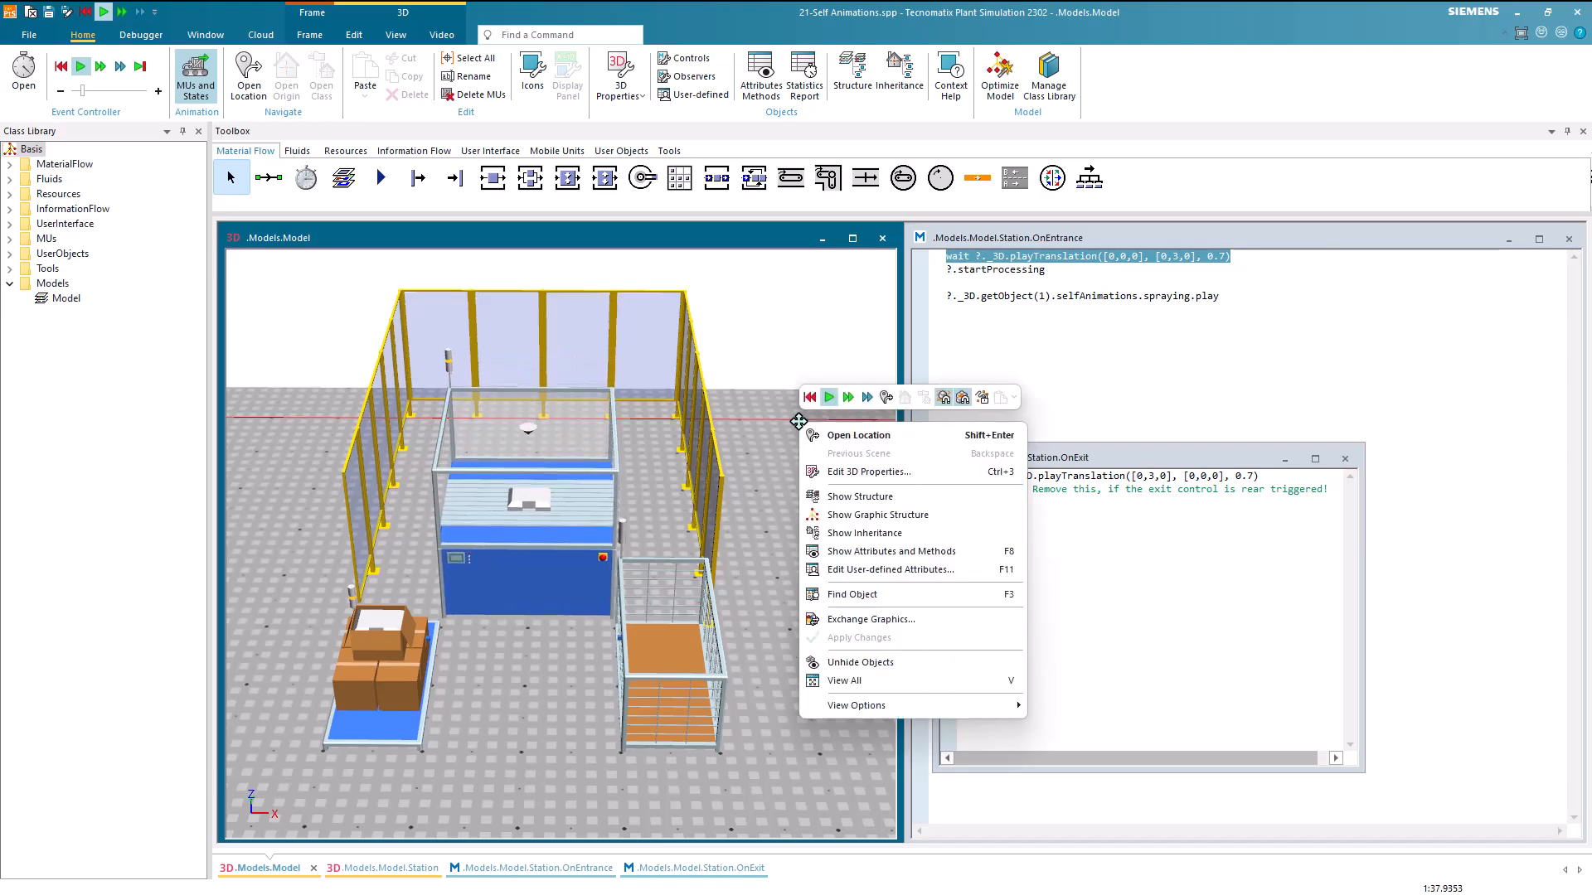
{"action": "left_click", "coordinate": [810, 397]}
{"action": "scroll", "coordinate": [792, 494], "scroll_direction": "down", "scroll_amount": 3}
{"action": "right_click_drag", "start_coordinate": [793, 489], "coordinate": [763, 540]}
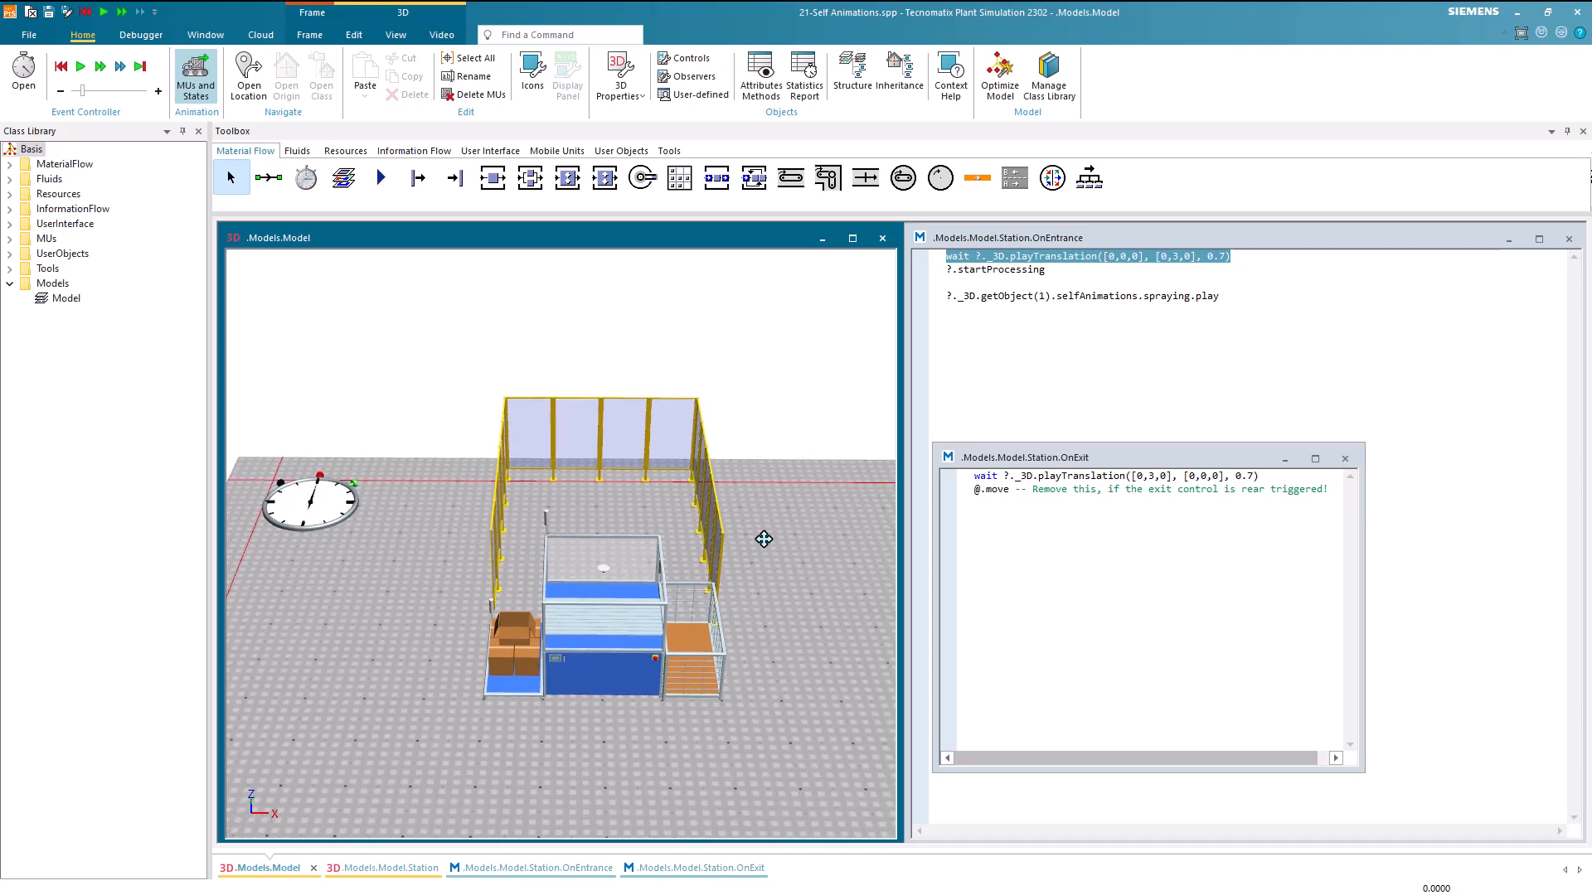
Dock the OnExit method editor in the right window area, beside the model view
{"action": "left_click", "coordinate": [948, 459]}
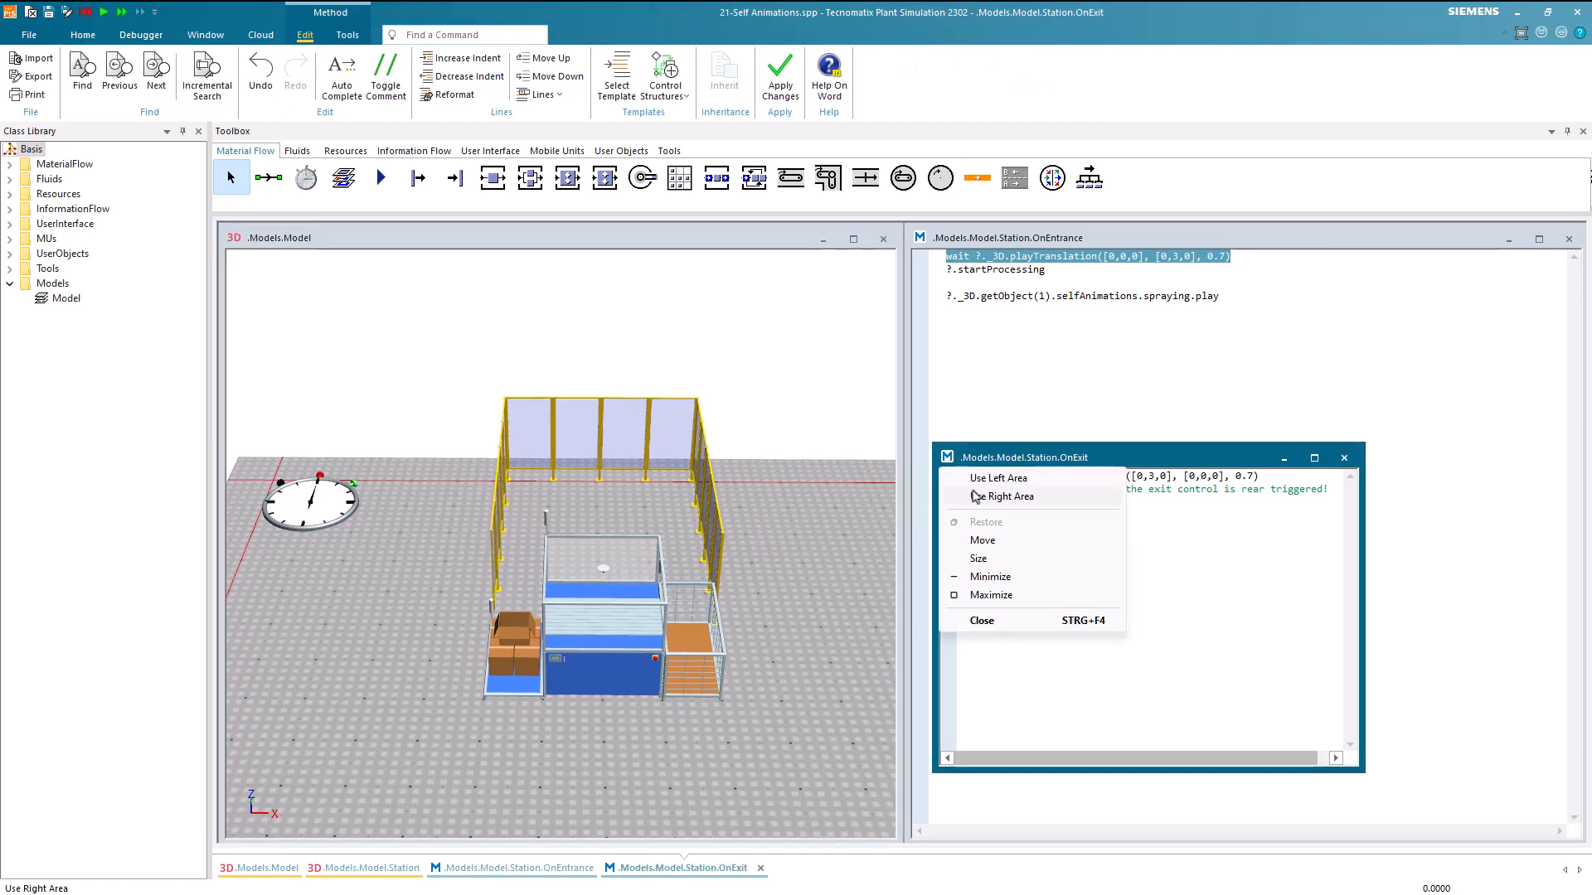
{"action": "left_click", "coordinate": [962, 496]}
{"action": "left_click", "coordinate": [843, 531]}
{"action": "right_click_drag", "start_coordinate": [813, 551], "coordinate": [780, 545]}
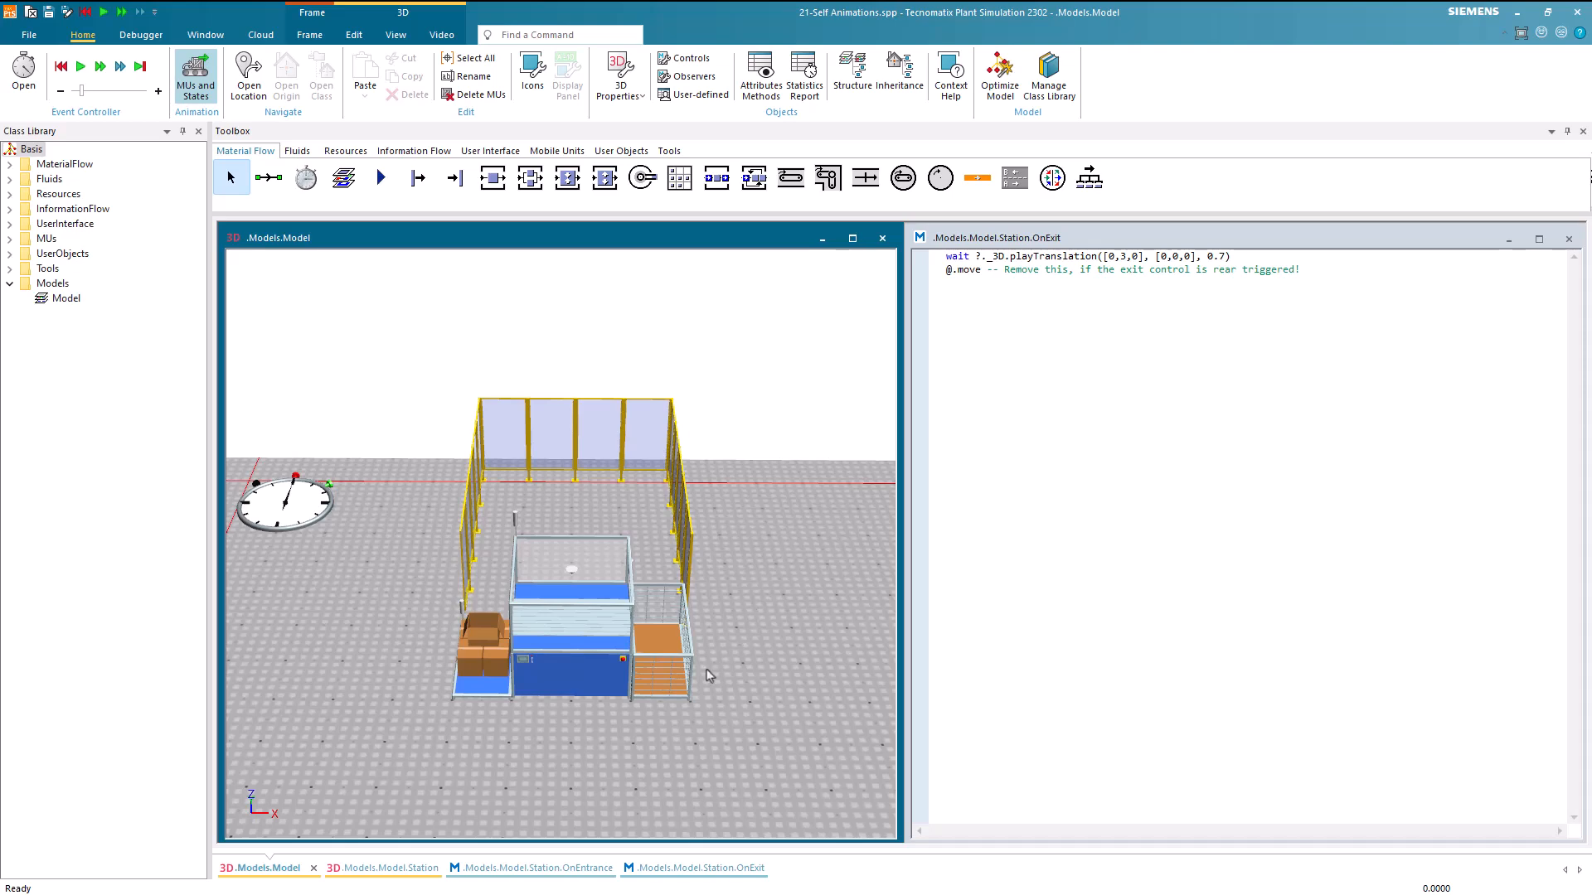
Insert a cone frustum with 0 m top radius, 0.1 m bottom radius and 0.1 m height on the station's table
{"action": "left_click", "coordinate": [422, 872]}
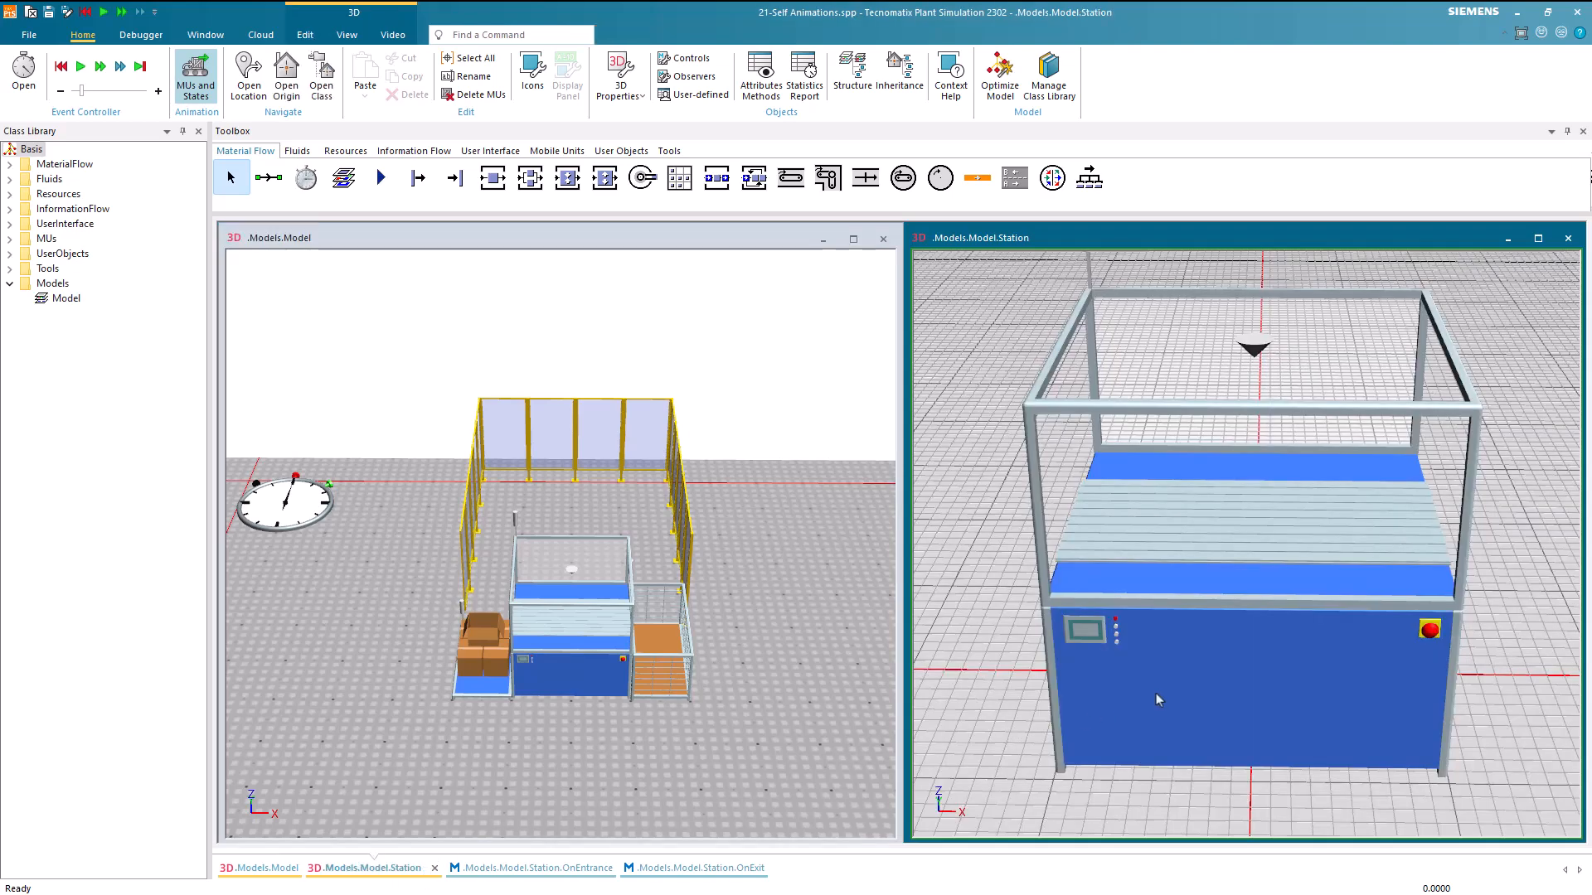
{"action": "scroll", "coordinate": [1107, 714], "scroll_direction": "down", "scroll_amount": 5}
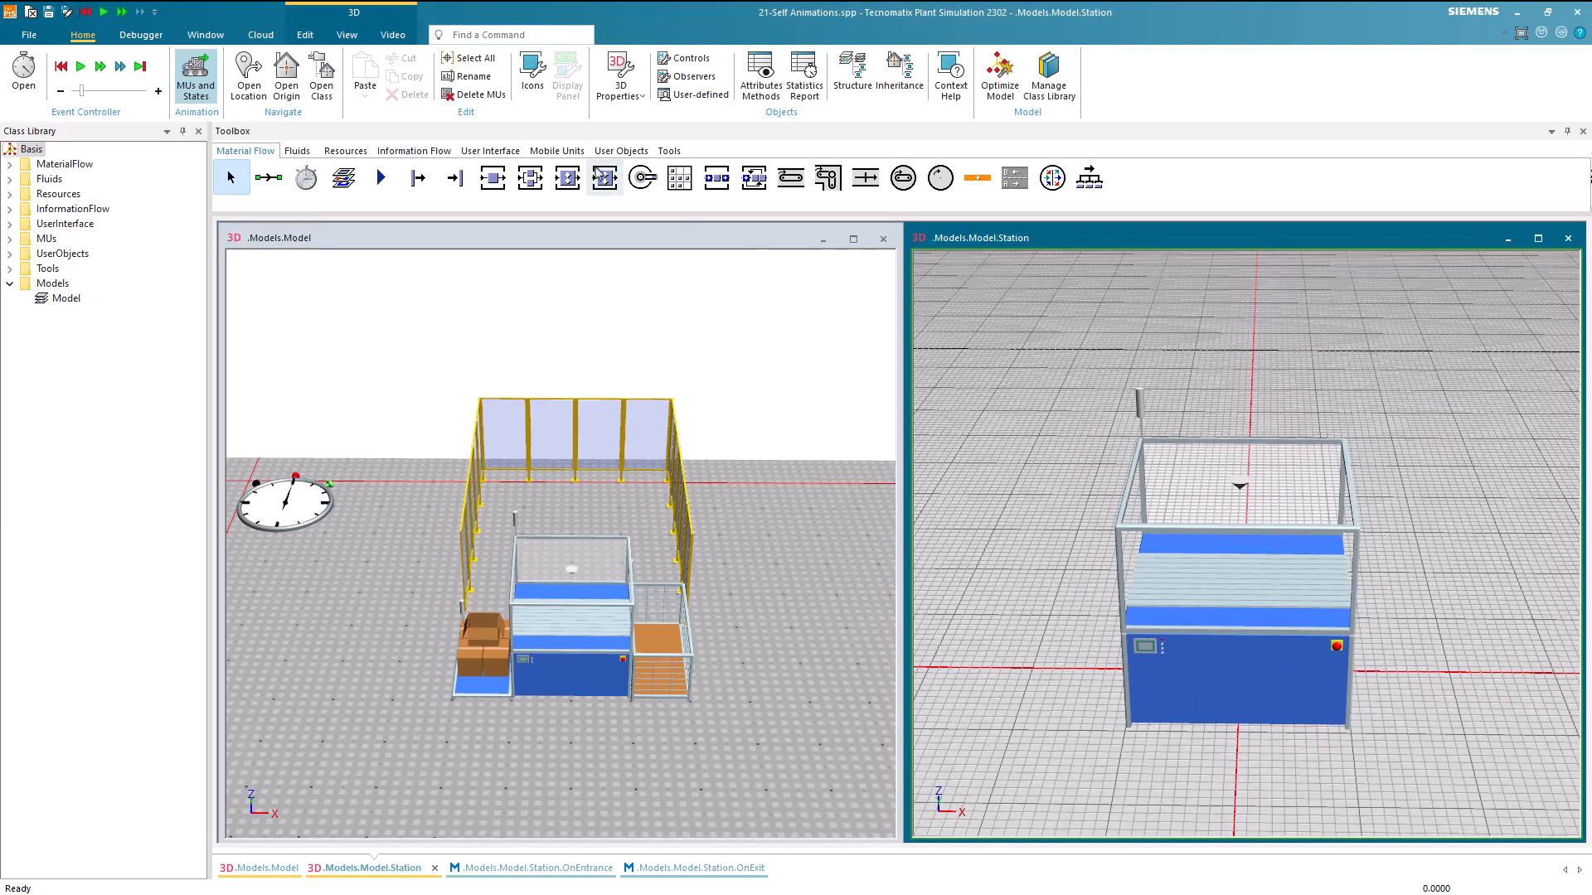
{"action": "left_click", "coordinate": [305, 34]}
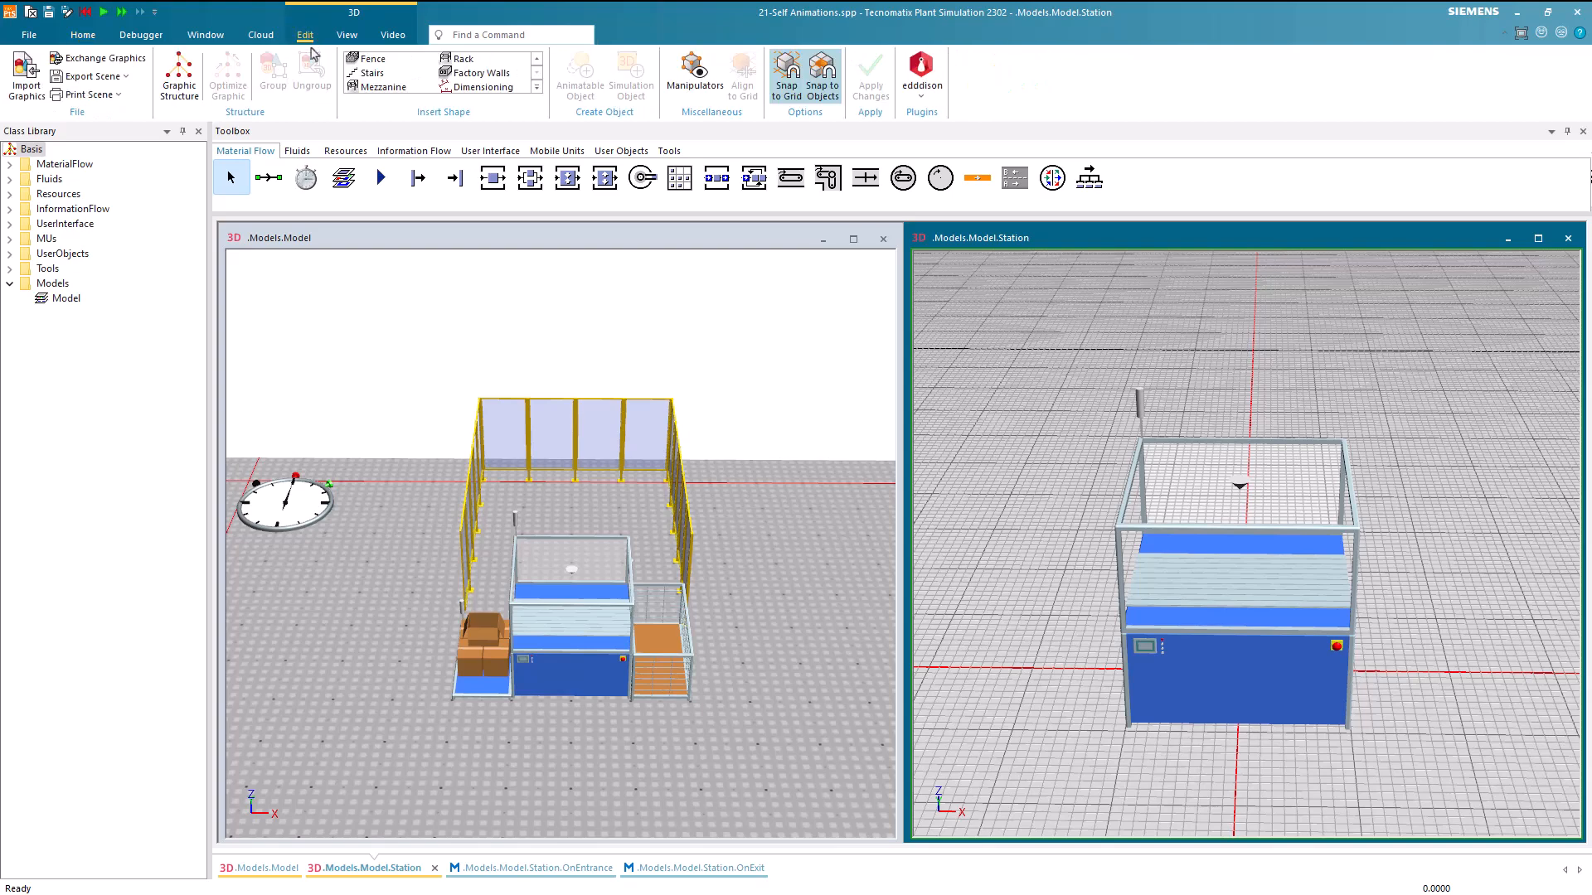
{"action": "left_click", "coordinate": [537, 87]}
{"action": "left_click", "coordinate": [417, 81]}
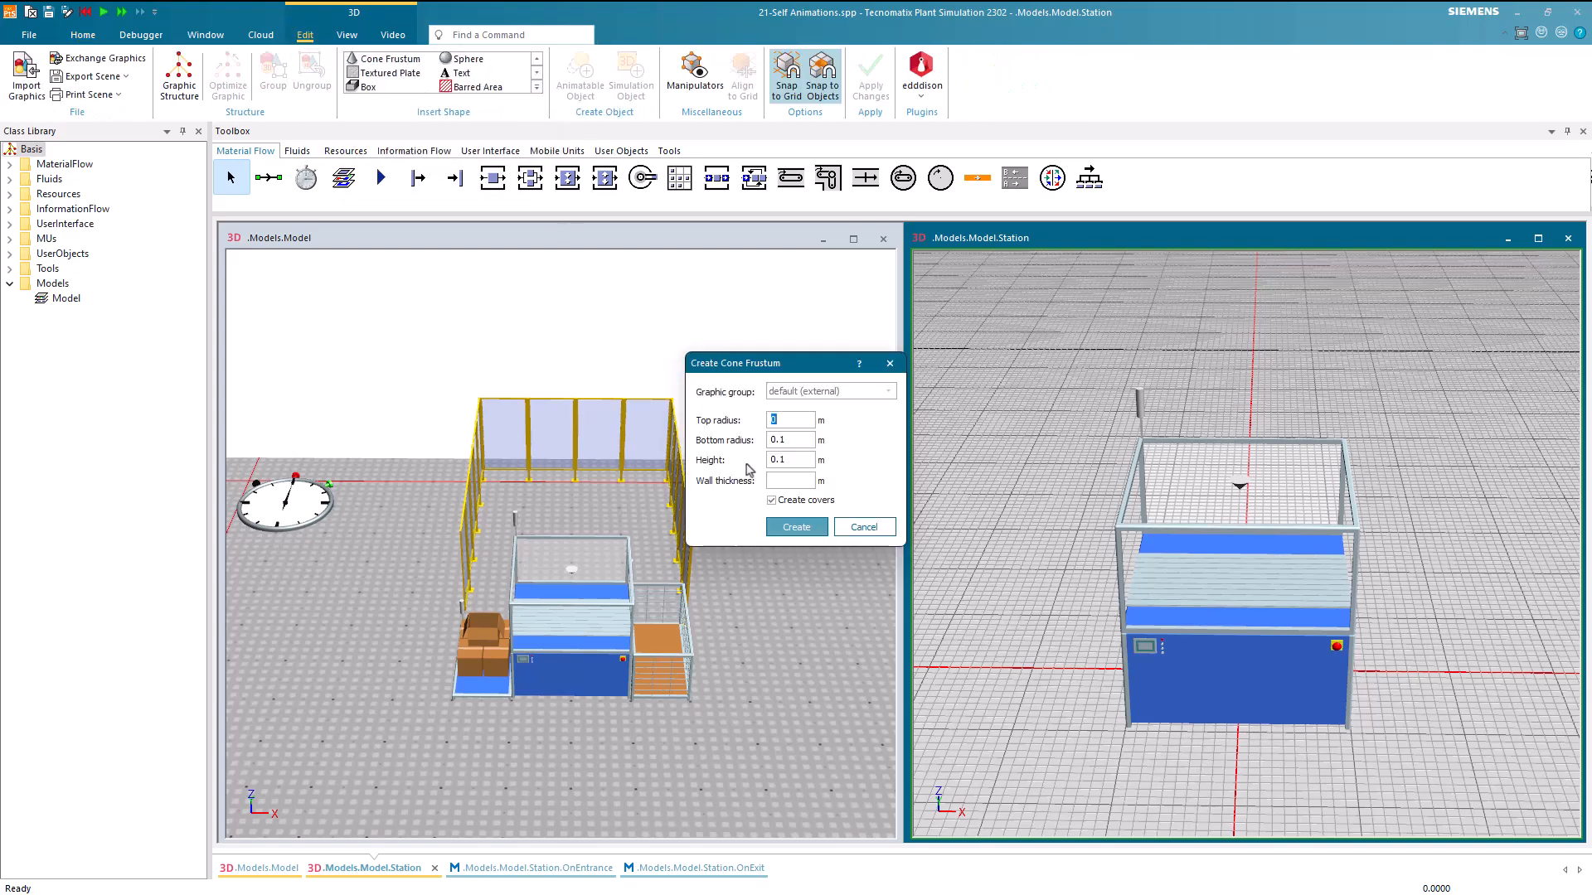
{"action": "left_click", "coordinate": [796, 527]}
{"action": "left_click", "coordinate": [1226, 595]}
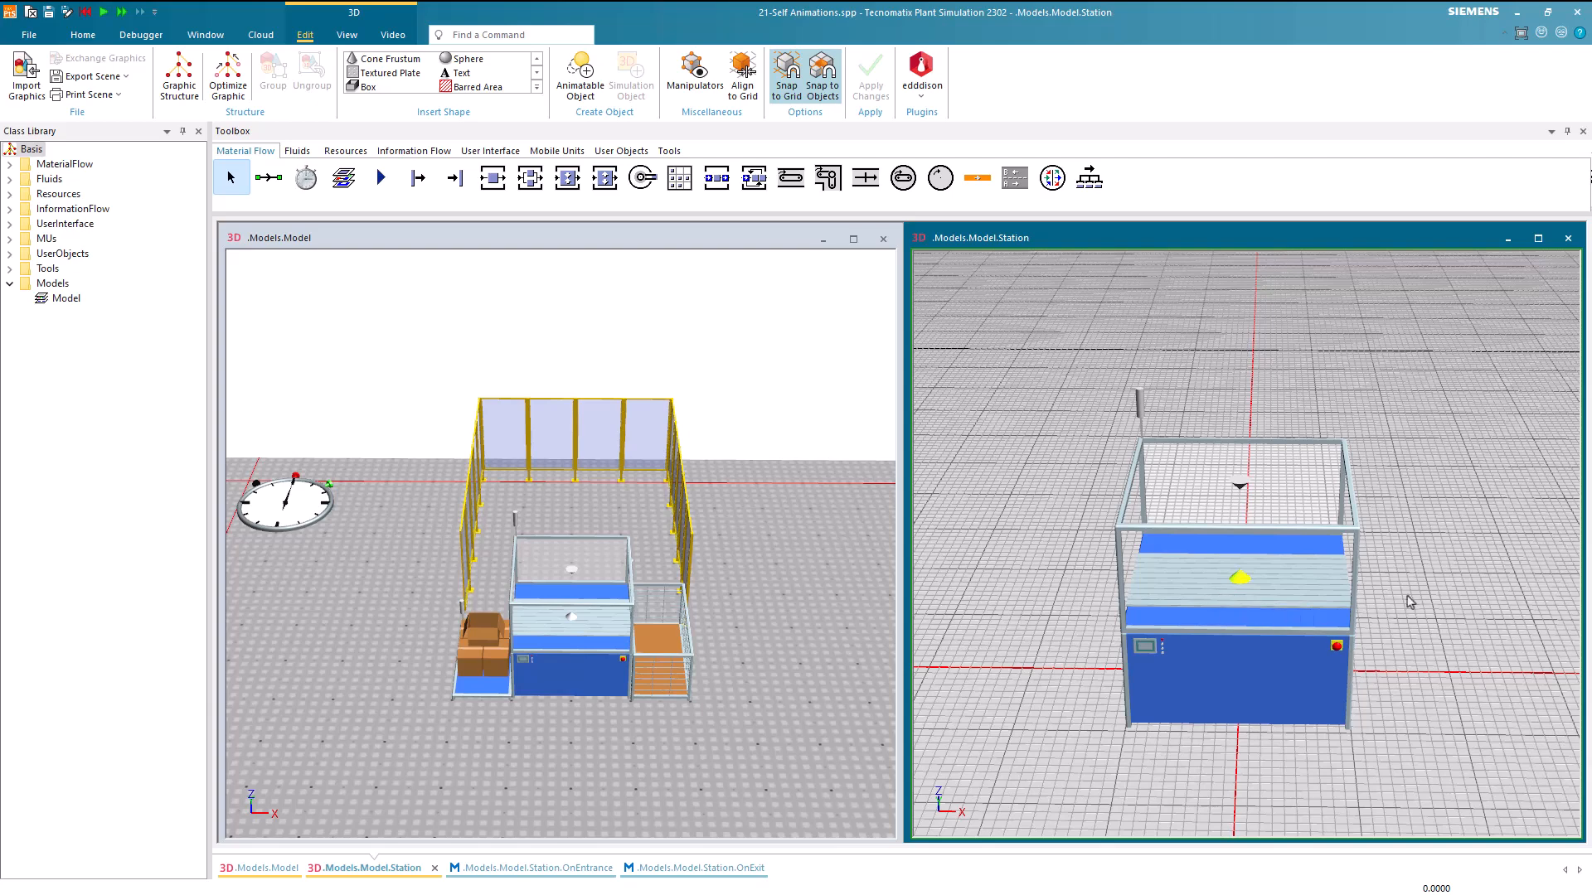
{"action": "scroll", "coordinate": [1421, 589], "scroll_direction": "up", "scroll_amount": 3}
{"action": "left_click", "coordinate": [1437, 581]}
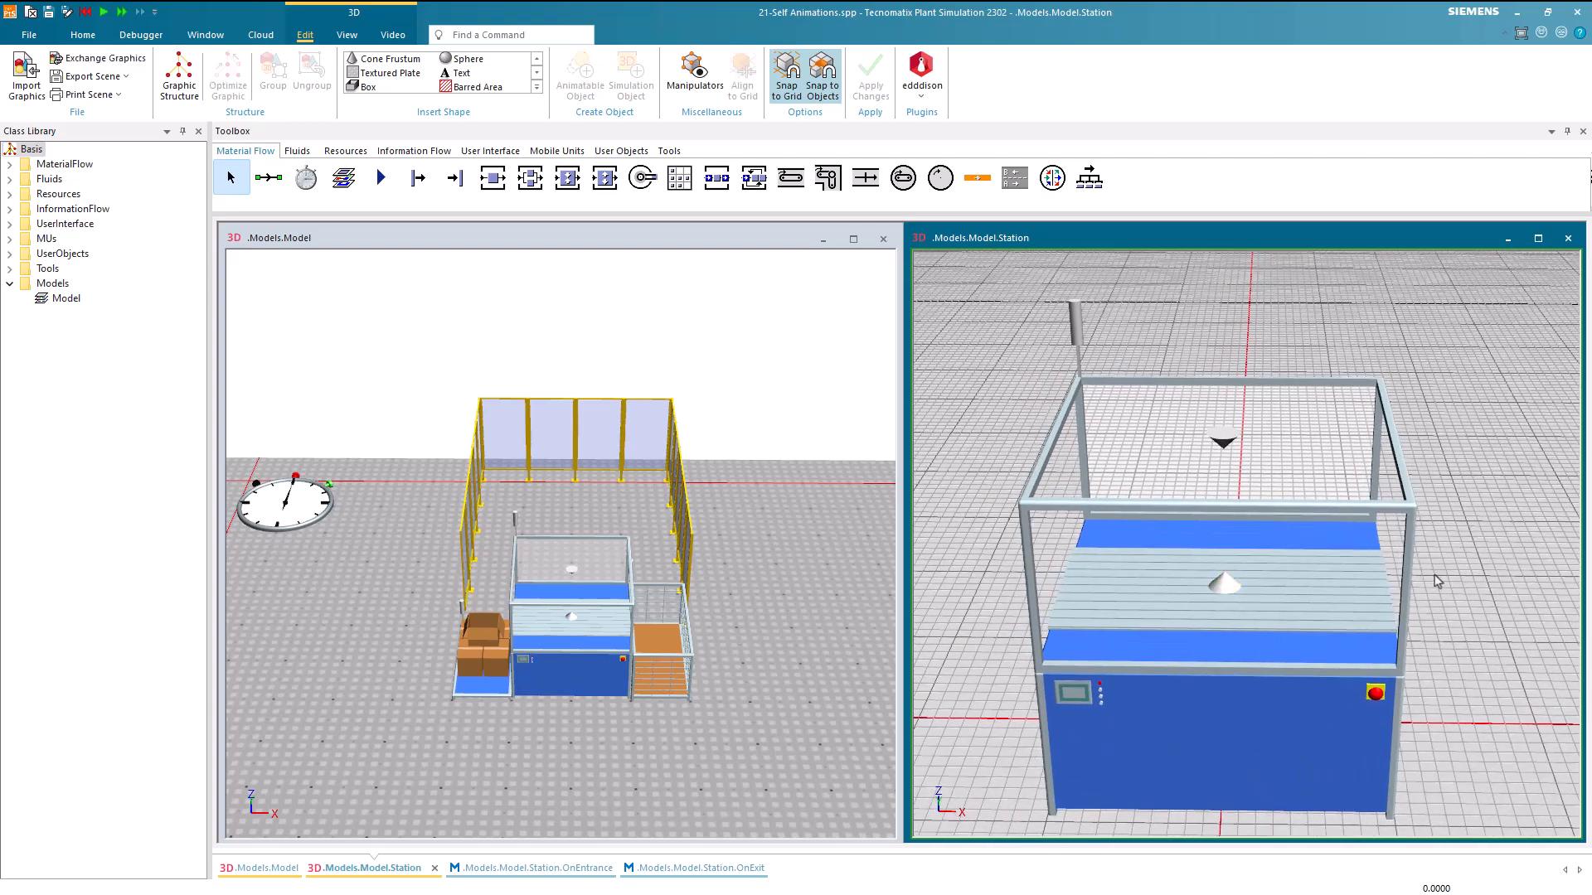
Make the new cone frustum an animatable object named rotator at position 0, 0, 1
{"action": "right_click", "coordinate": [1223, 585]}
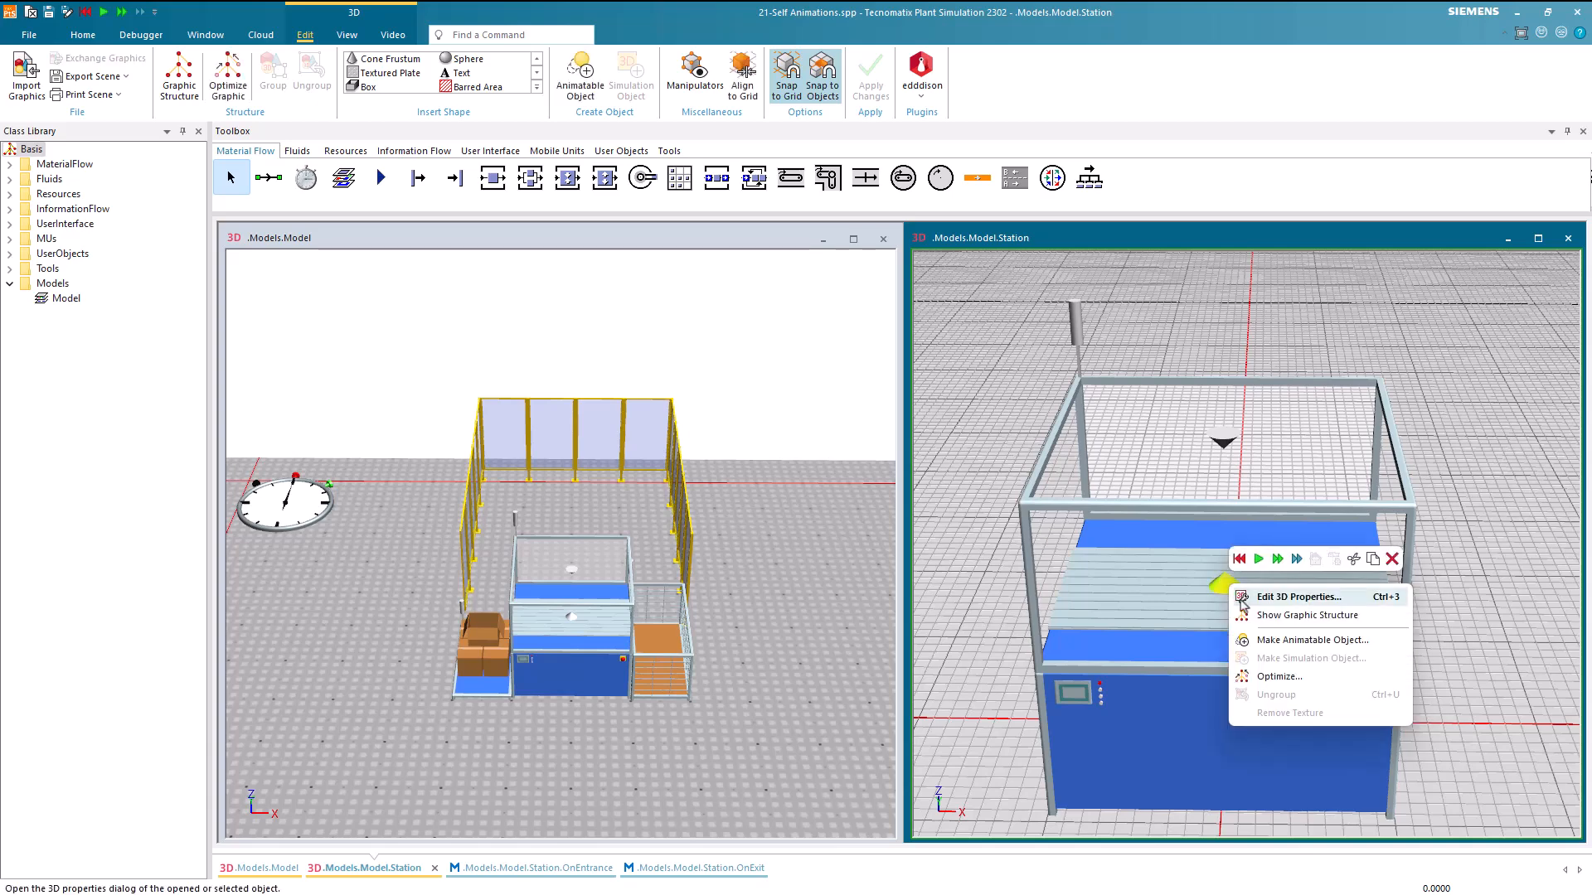
{"action": "left_click", "coordinate": [1266, 636]}
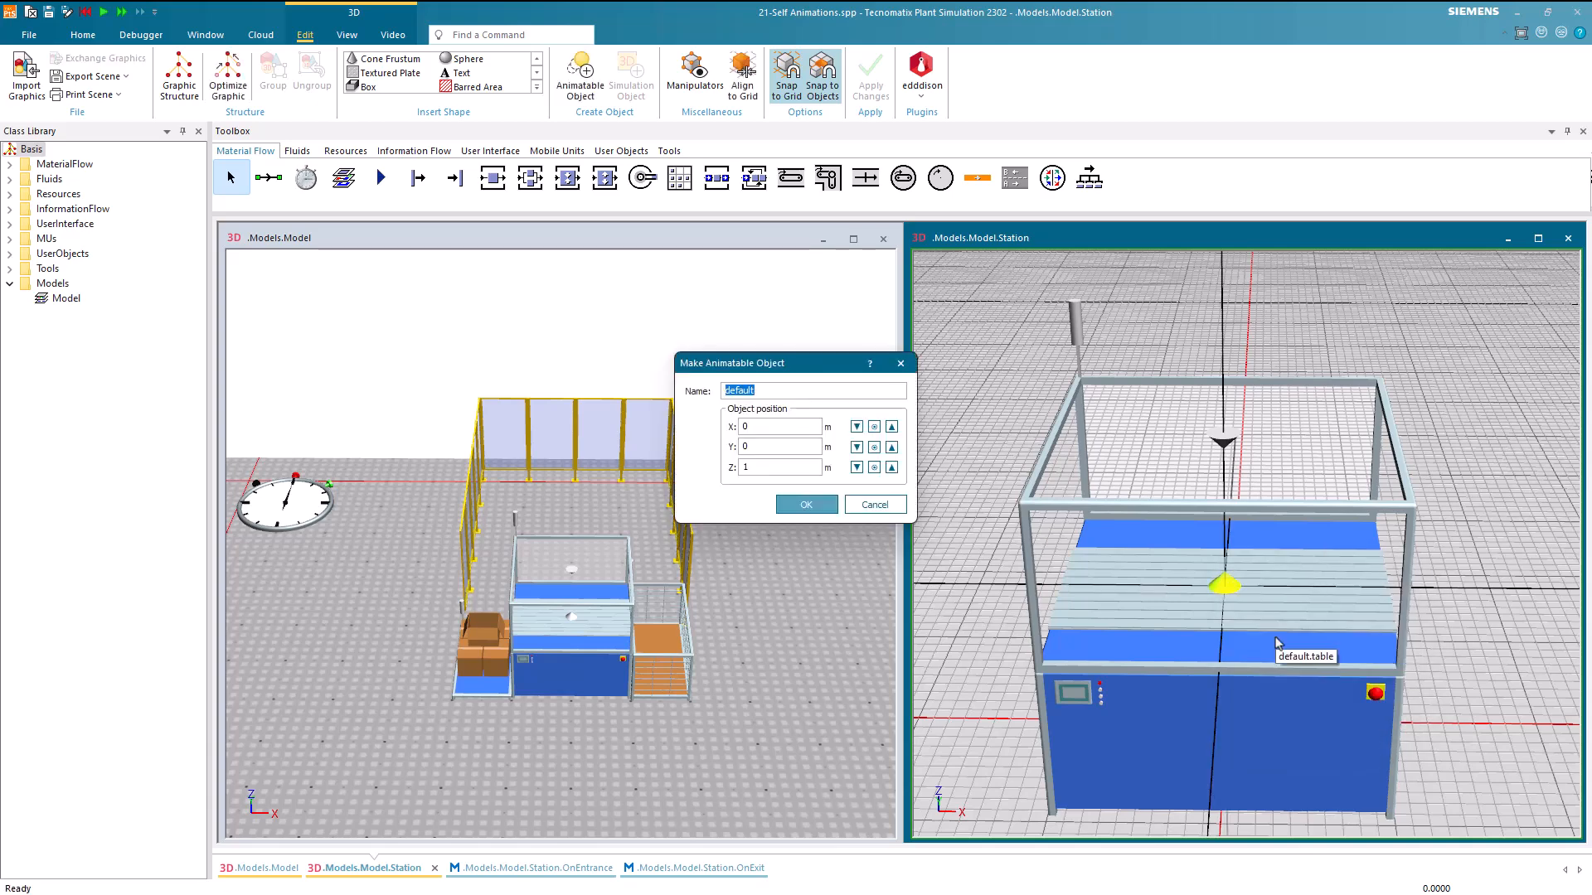
{"action": "type", "text": "rotator"}
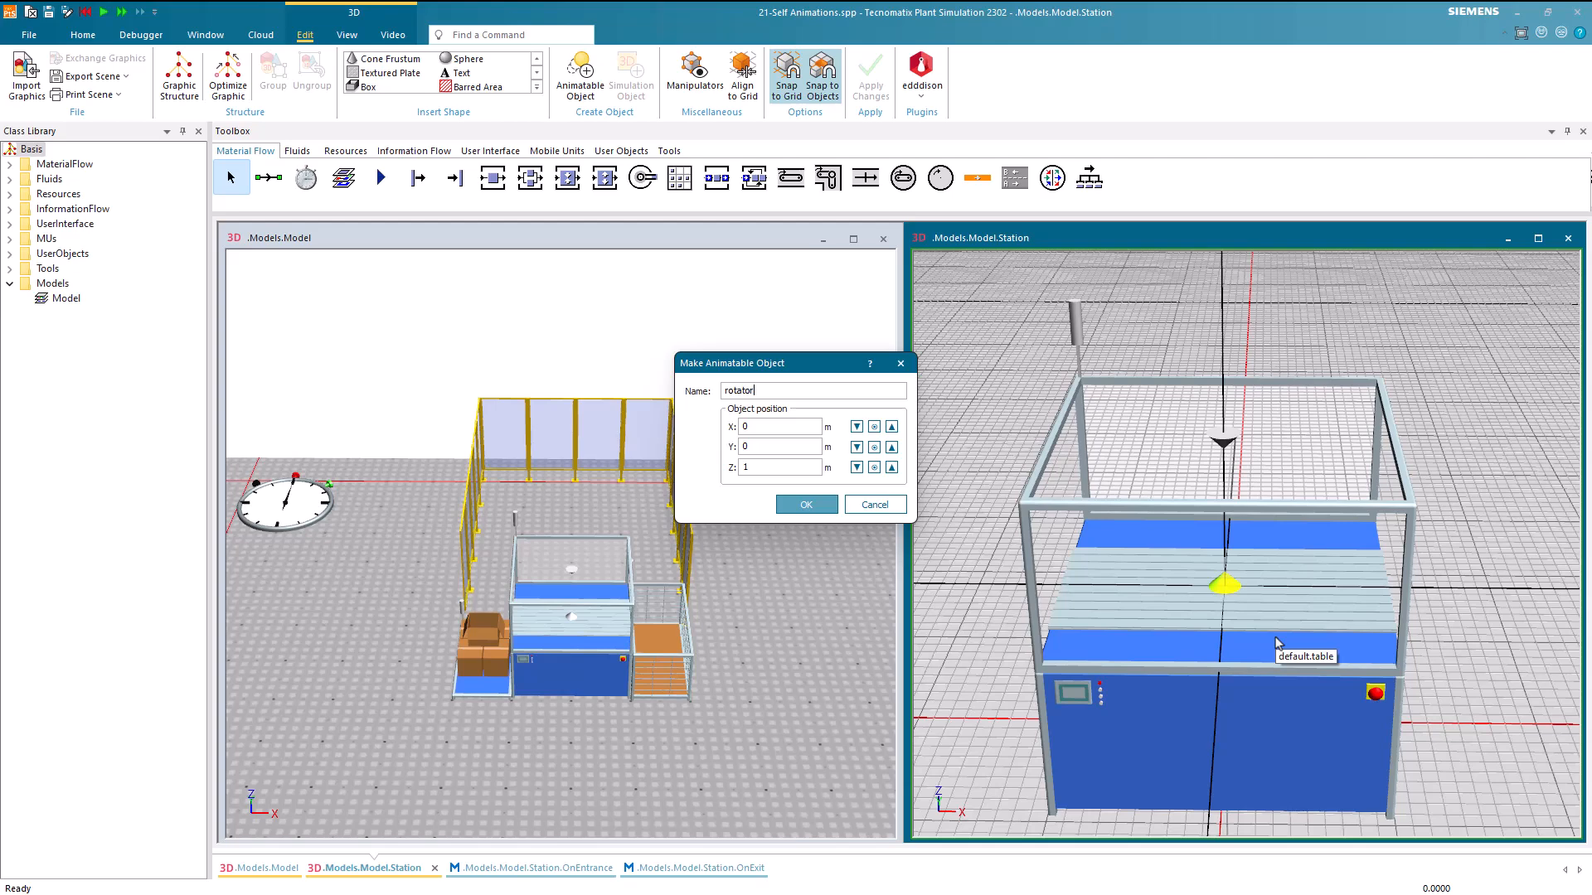
{"action": "left_click", "coordinate": [806, 505]}
Add the Default MU animation path of type Lines to the rotator object and confirm its 3D properties
{"action": "left_click_drag", "start_coordinate": [1374, 303], "coordinate": [753, 346]}
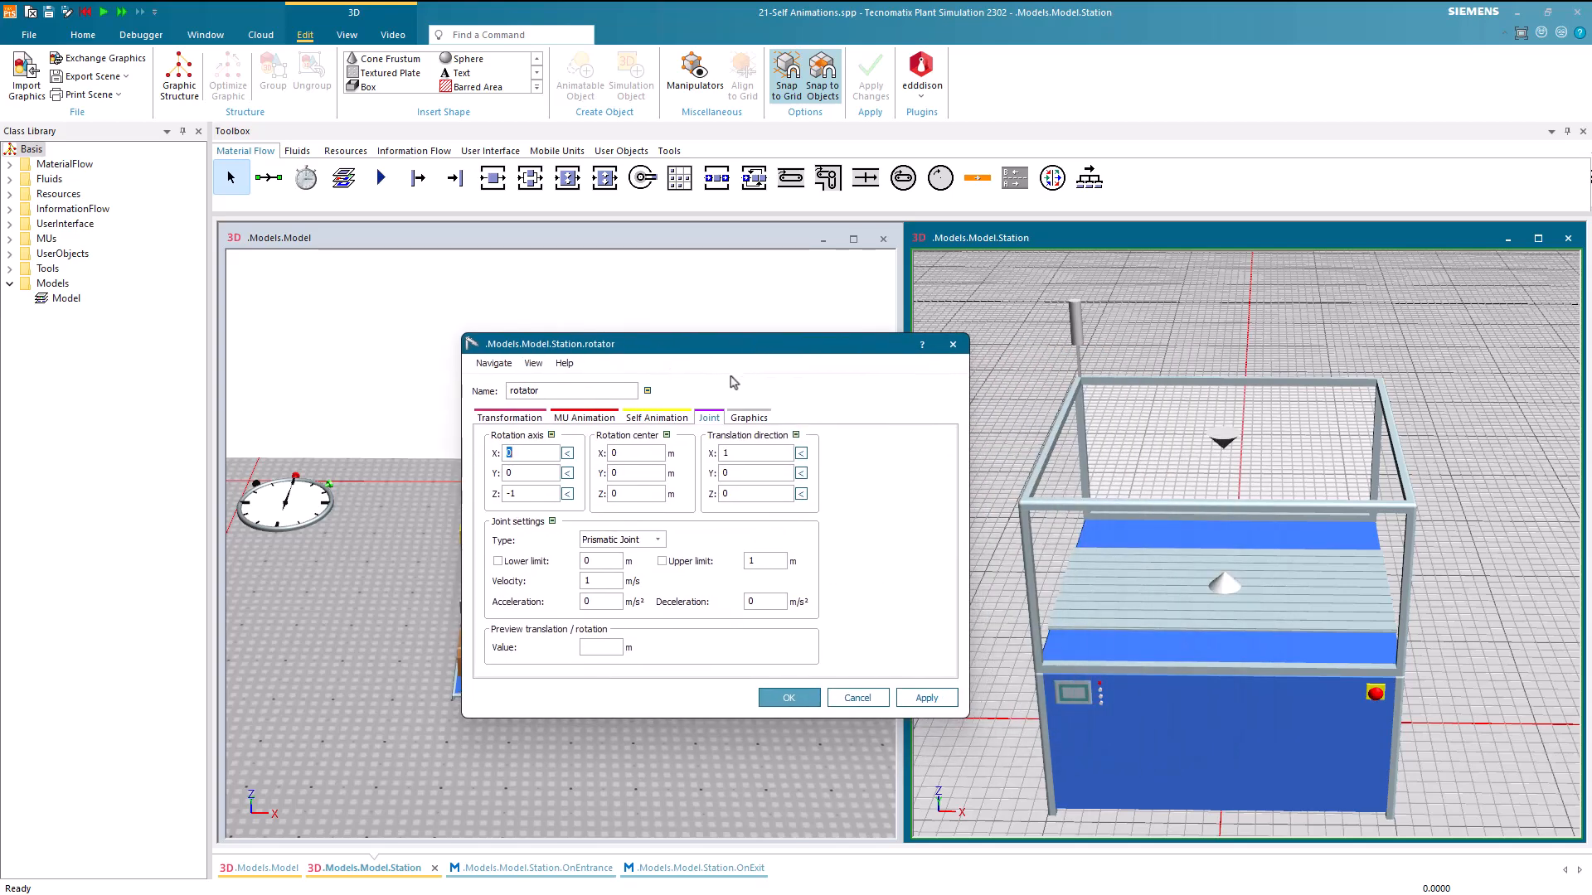
{"action": "left_click", "coordinate": [585, 418]}
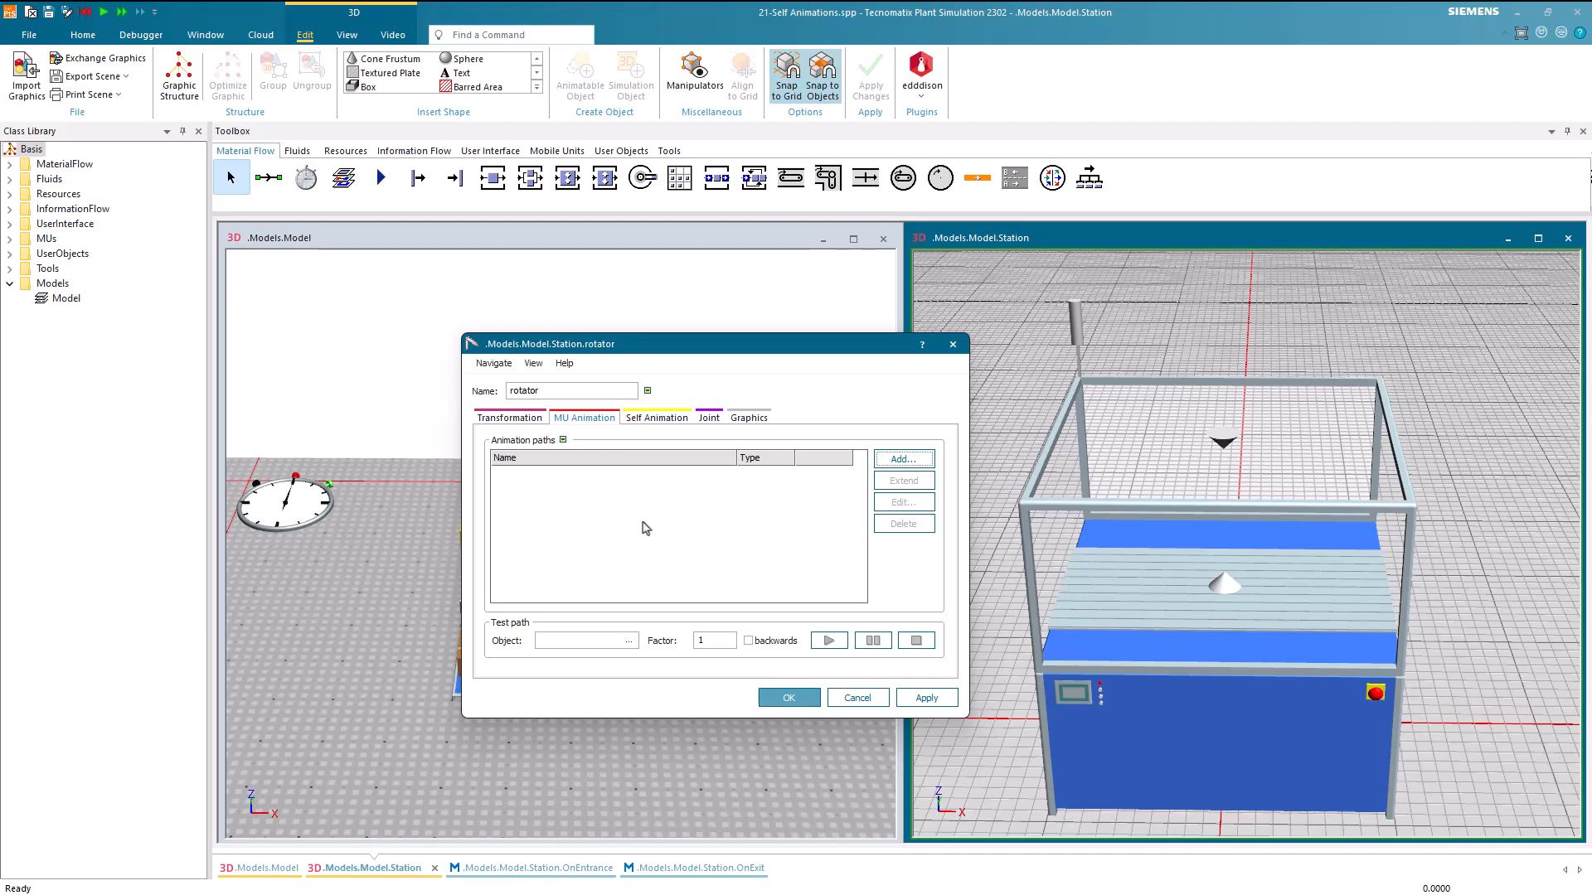
{"action": "left_click", "coordinate": [902, 459]}
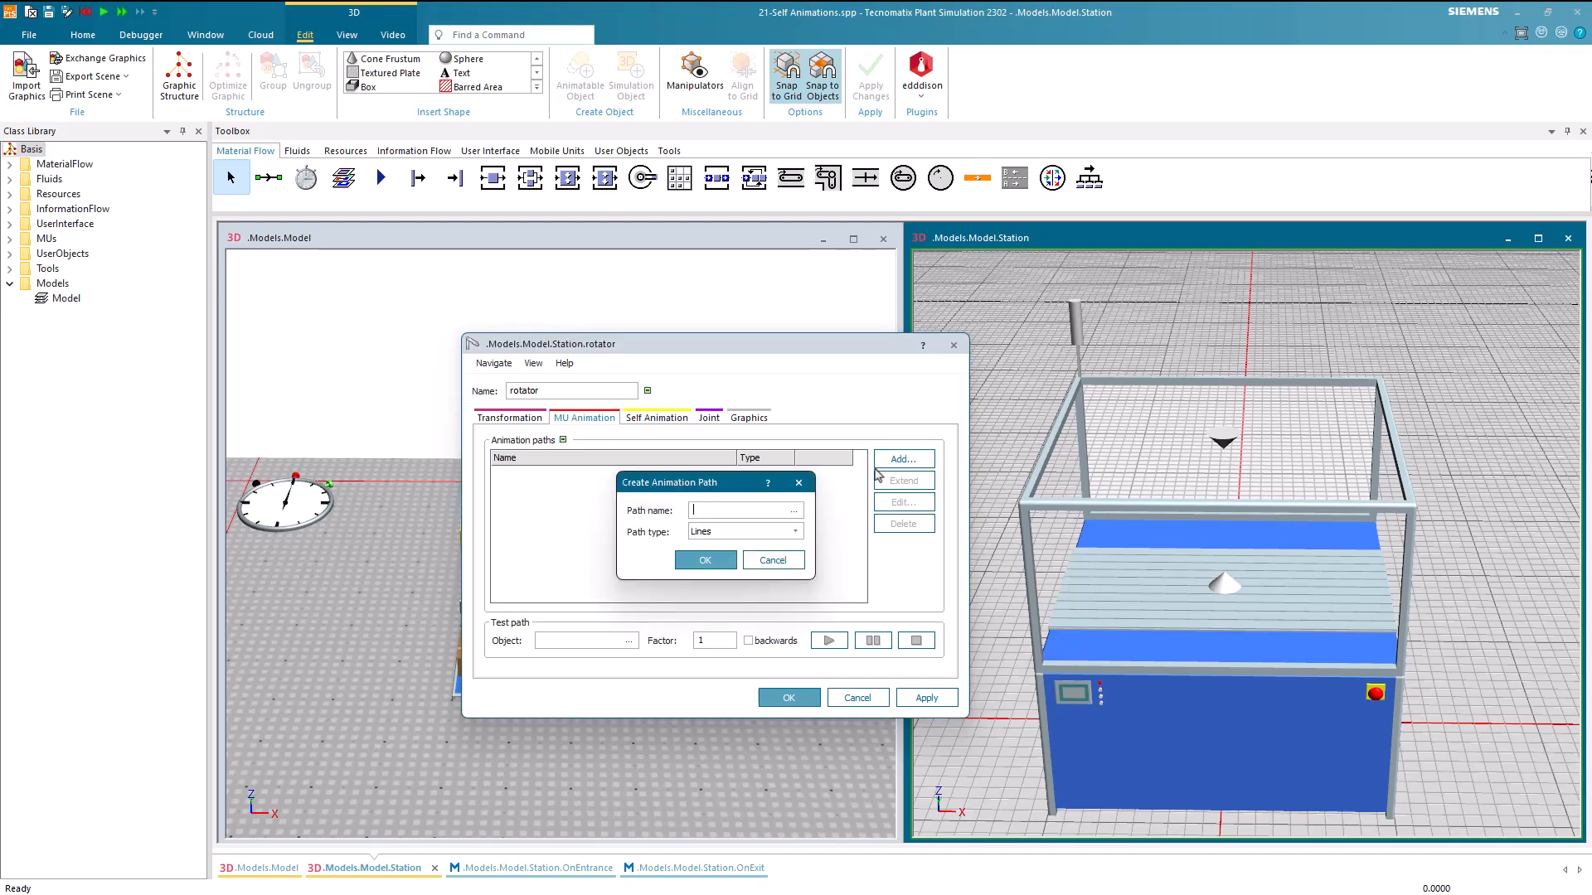
{"action": "left_click", "coordinate": [794, 511]}
{"action": "left_click", "coordinate": [759, 509]}
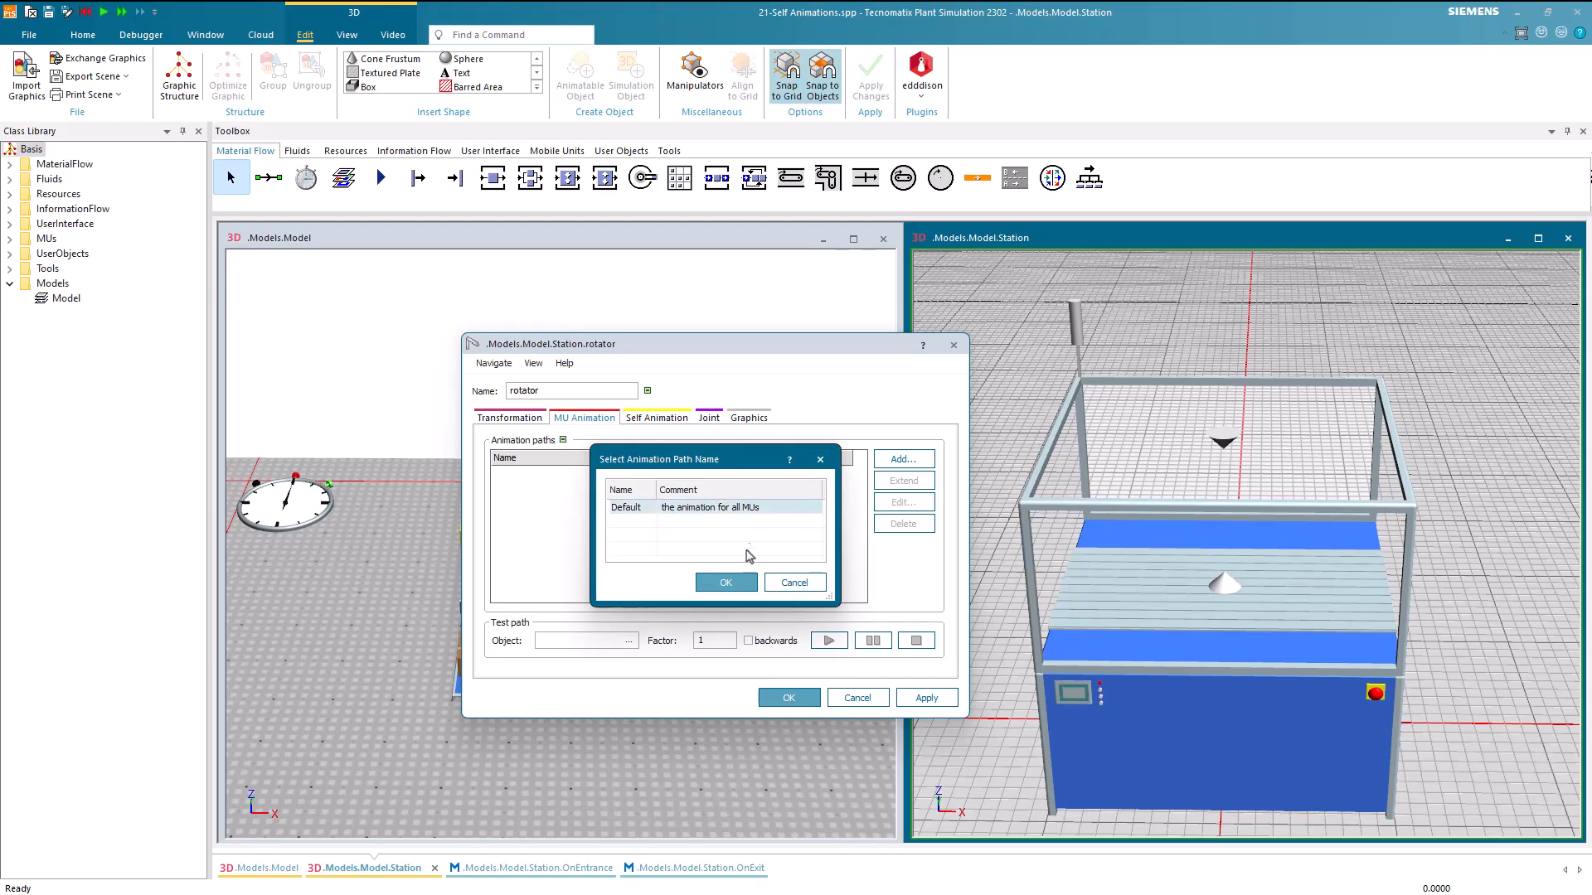
{"action": "left_click", "coordinate": [726, 582]}
{"action": "left_click", "coordinate": [709, 561]}
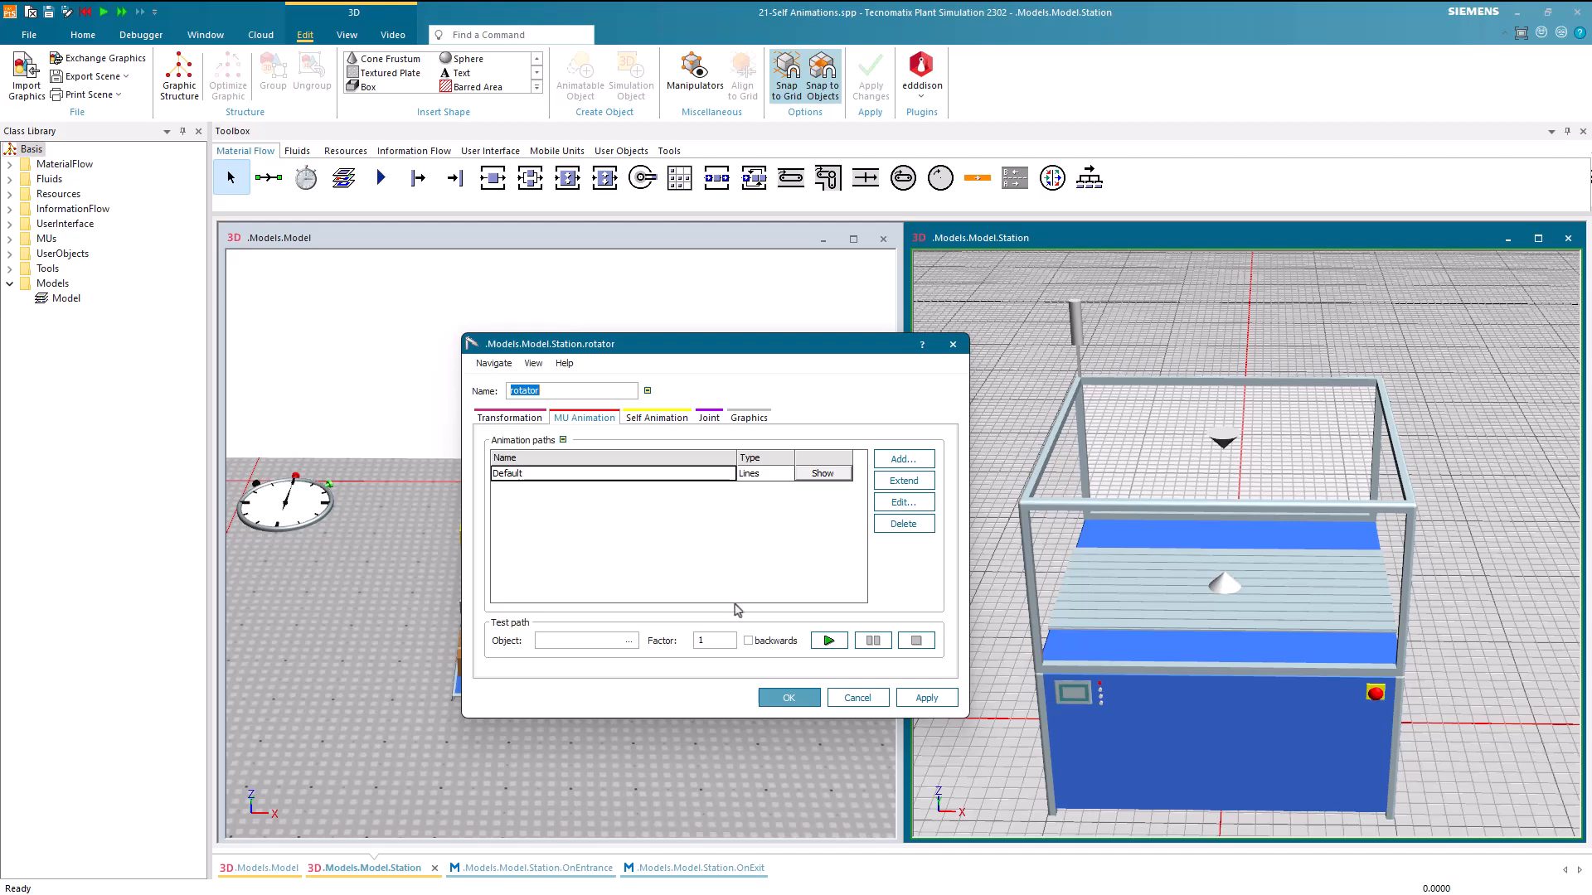
{"action": "left_click", "coordinate": [784, 697]}
{"action": "left_click", "coordinate": [761, 686]}
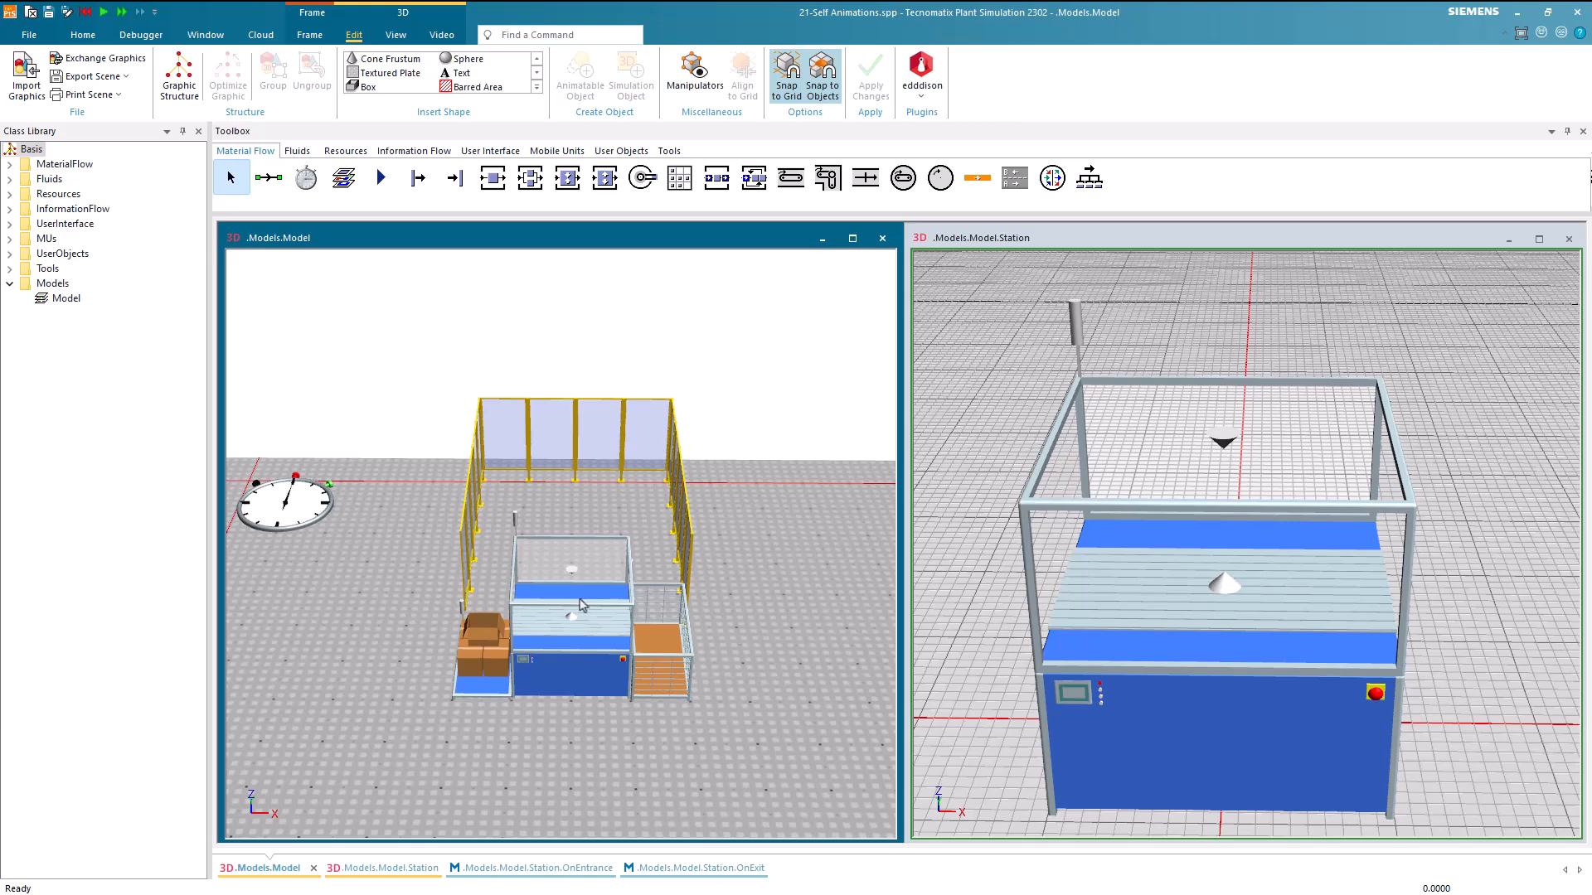
Set rotator as the animation object for the station's MU animation in its 3D properties
{"action": "scroll", "coordinate": [587, 604], "scroll_direction": "up", "scroll_amount": 3}
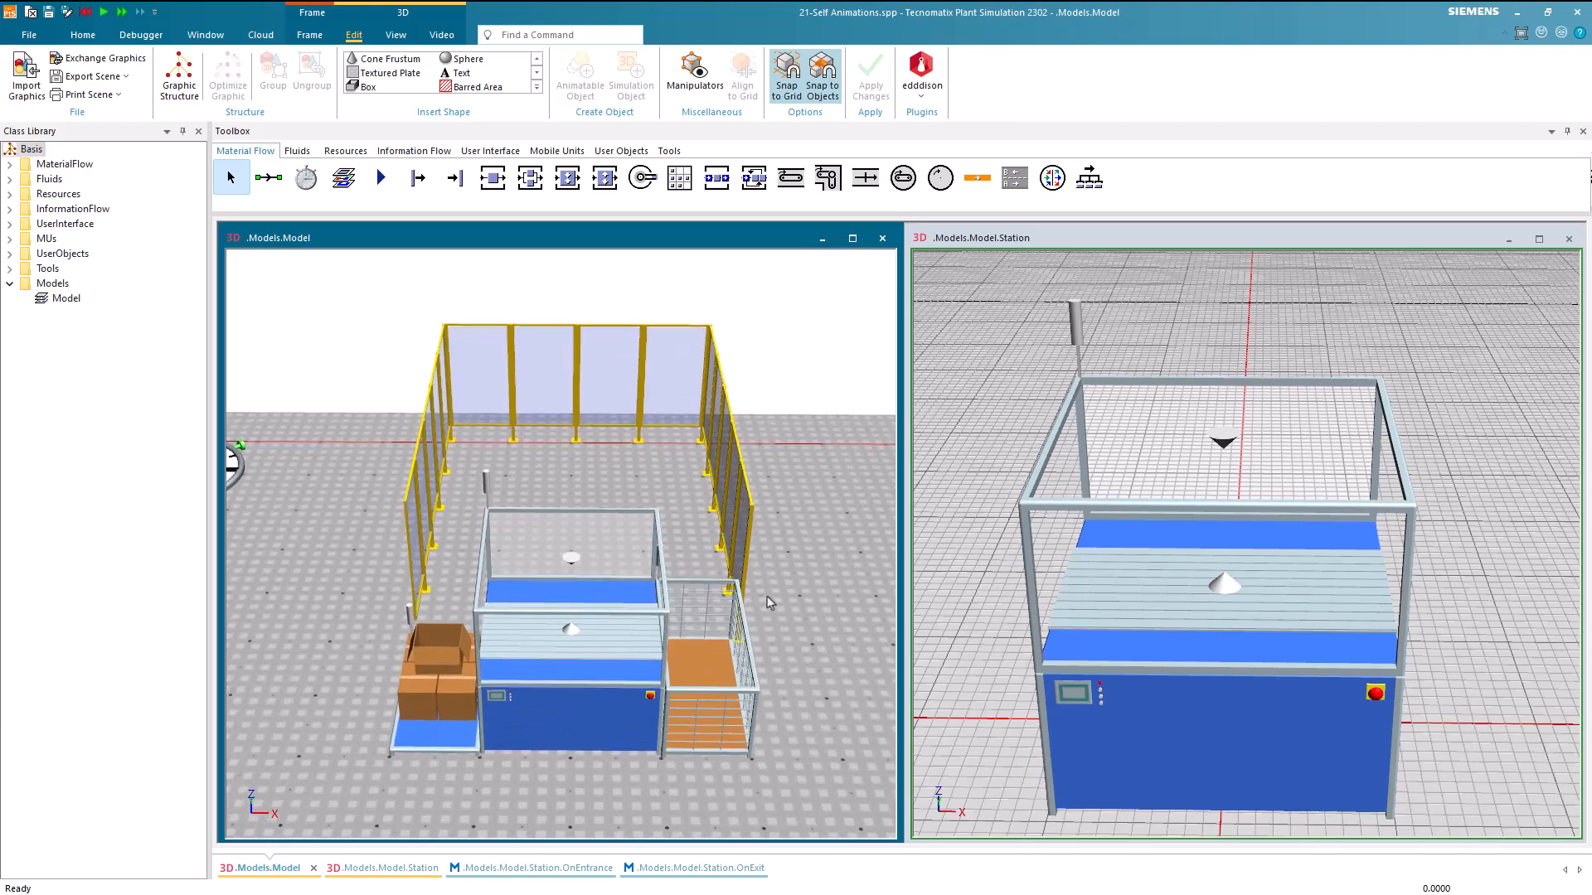
{"action": "right_click", "coordinate": [598, 705]}
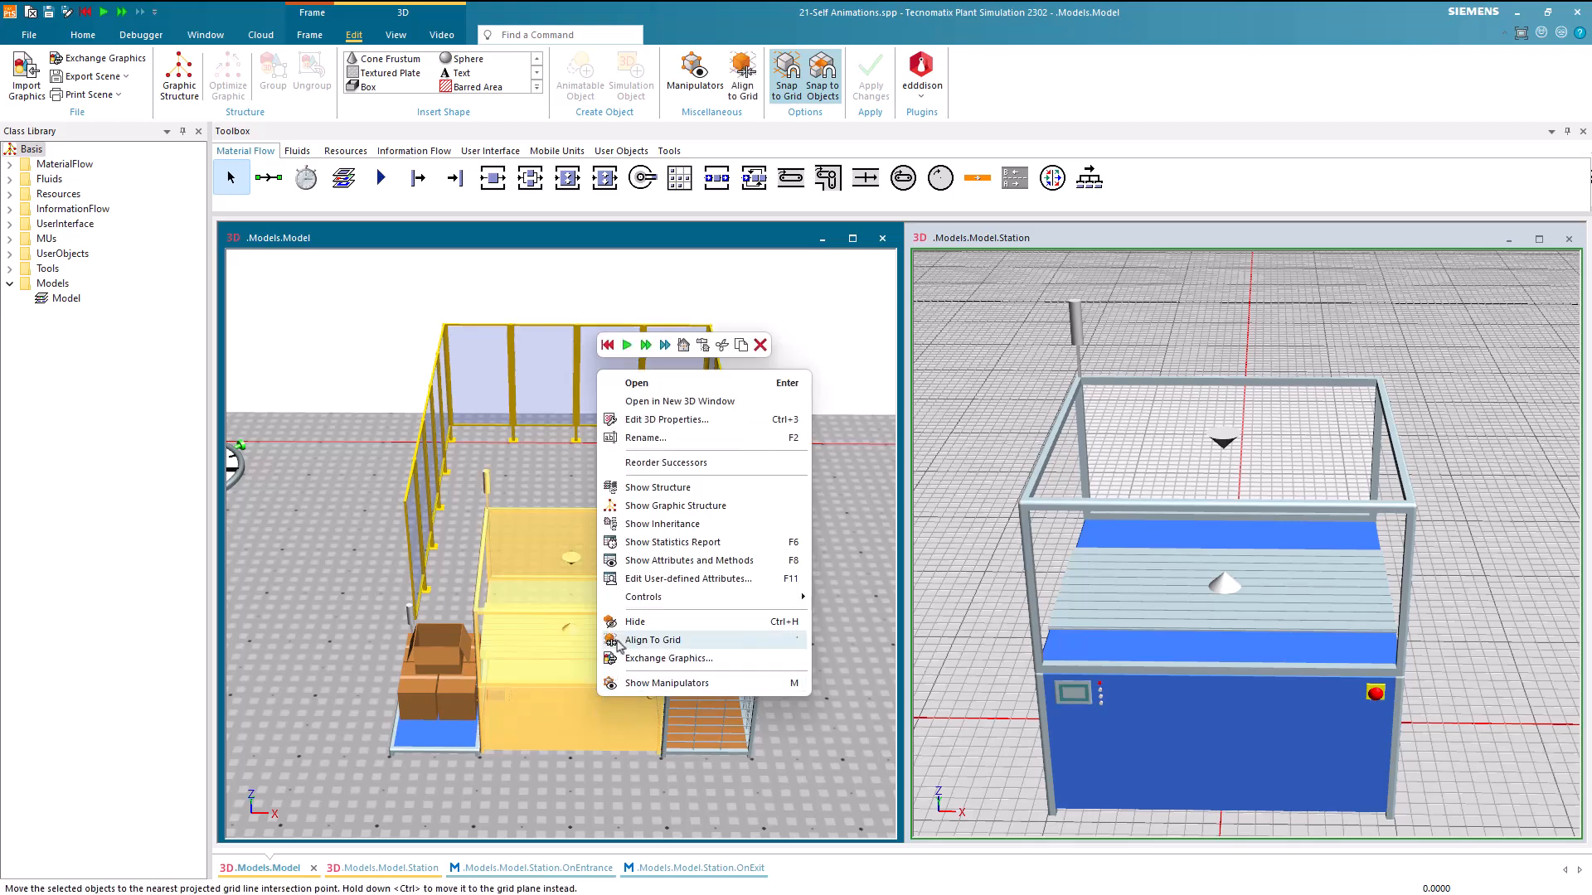
{"action": "left_click", "coordinate": [711, 420]}
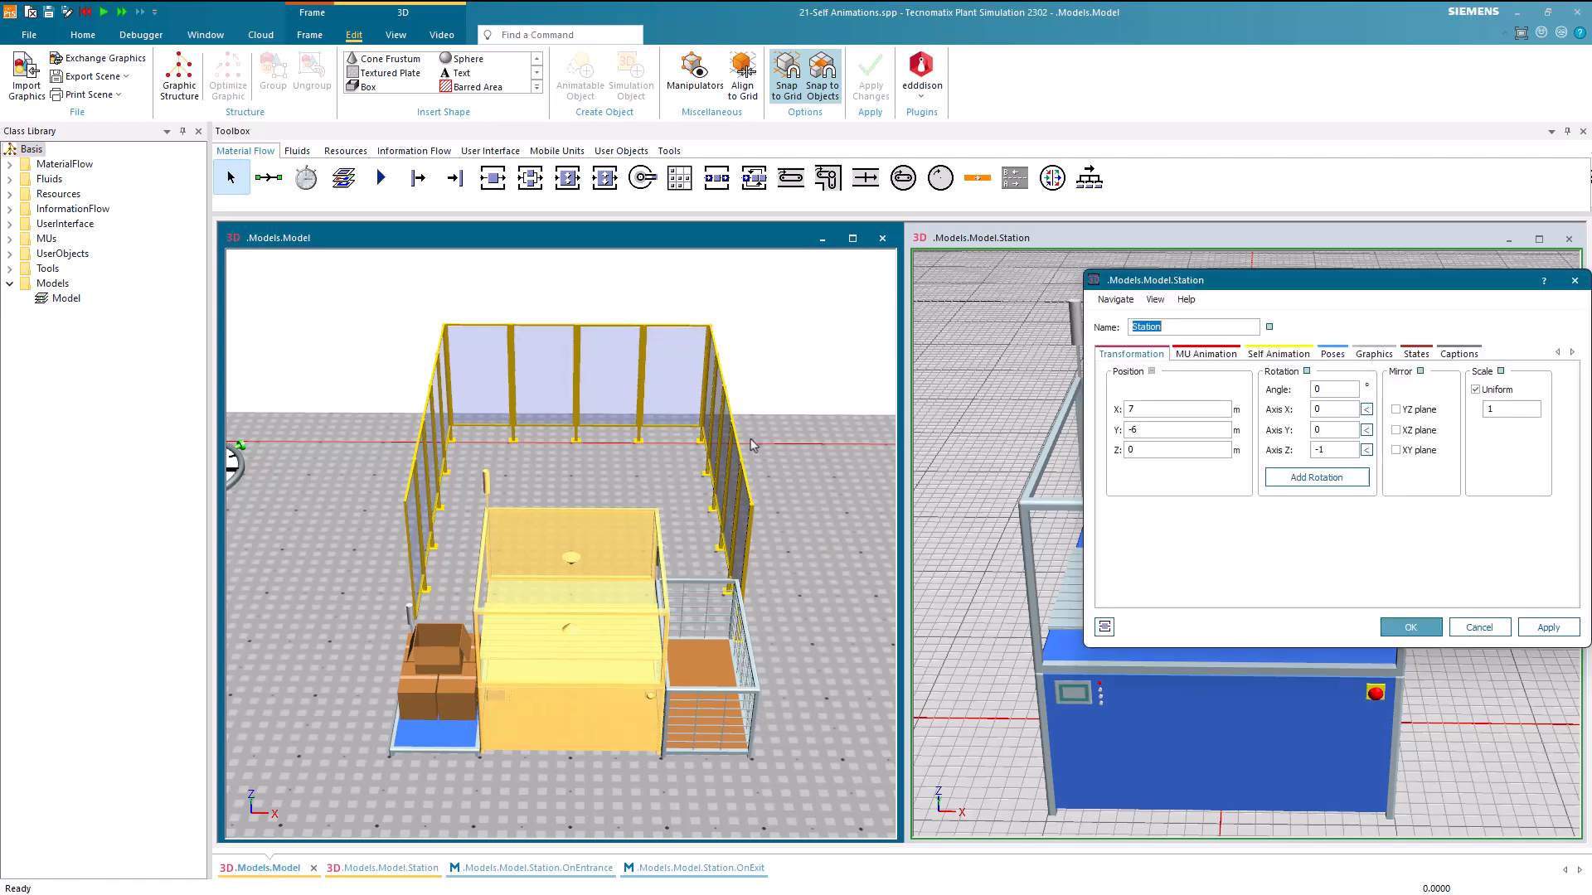
{"action": "left_click", "coordinate": [1207, 355]}
{"action": "left_click_drag", "start_coordinate": [1248, 282], "coordinate": [1114, 299]}
{"action": "type", "text": "rotator"}
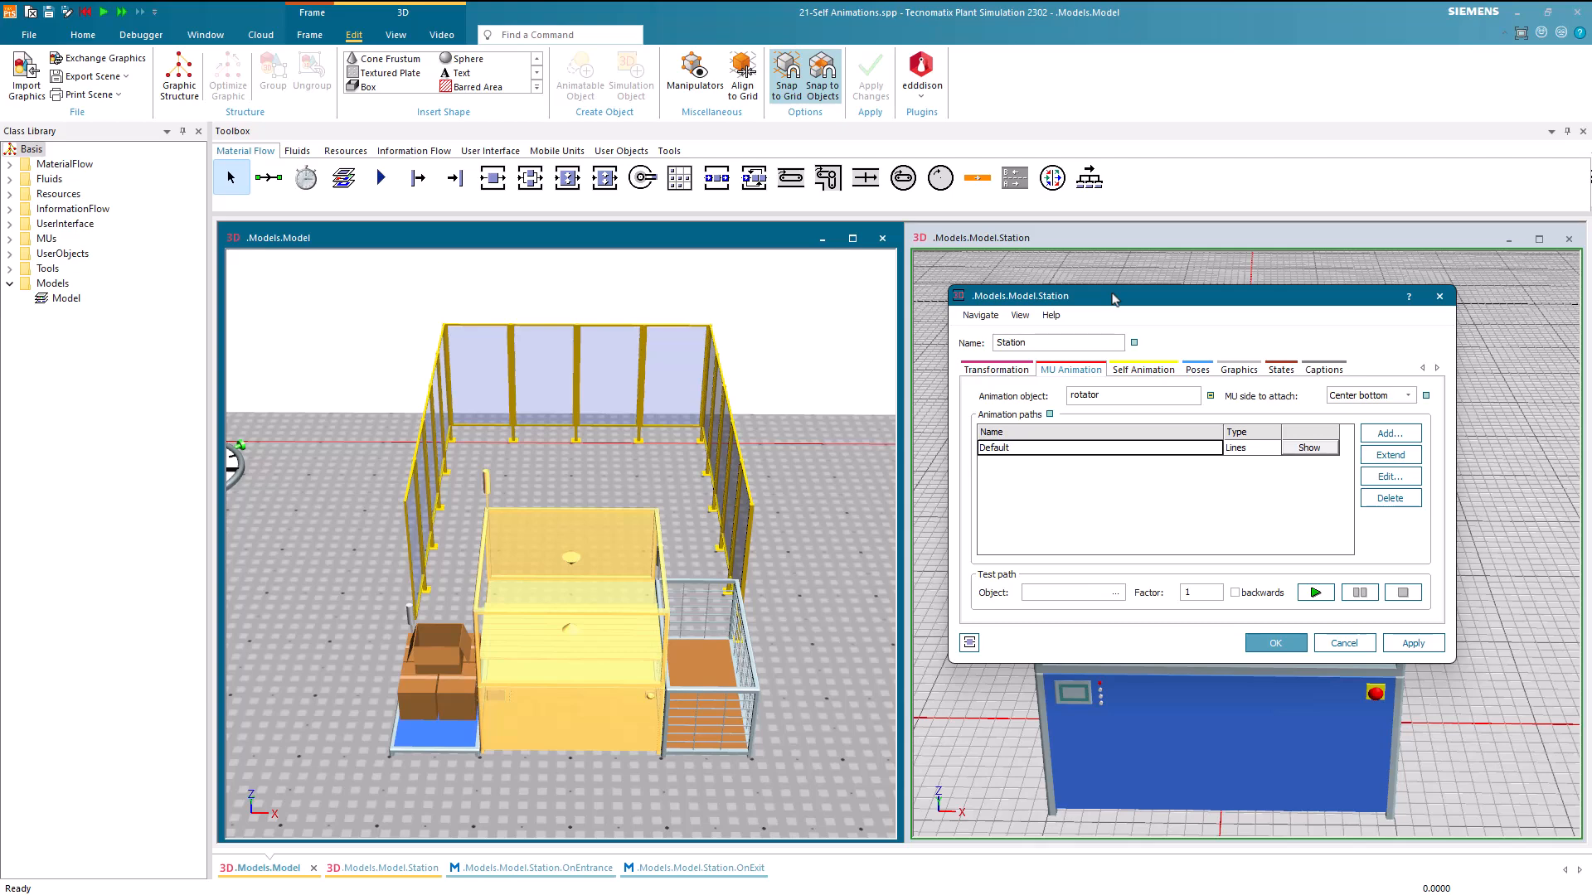
{"action": "left_click", "coordinate": [1268, 640]}
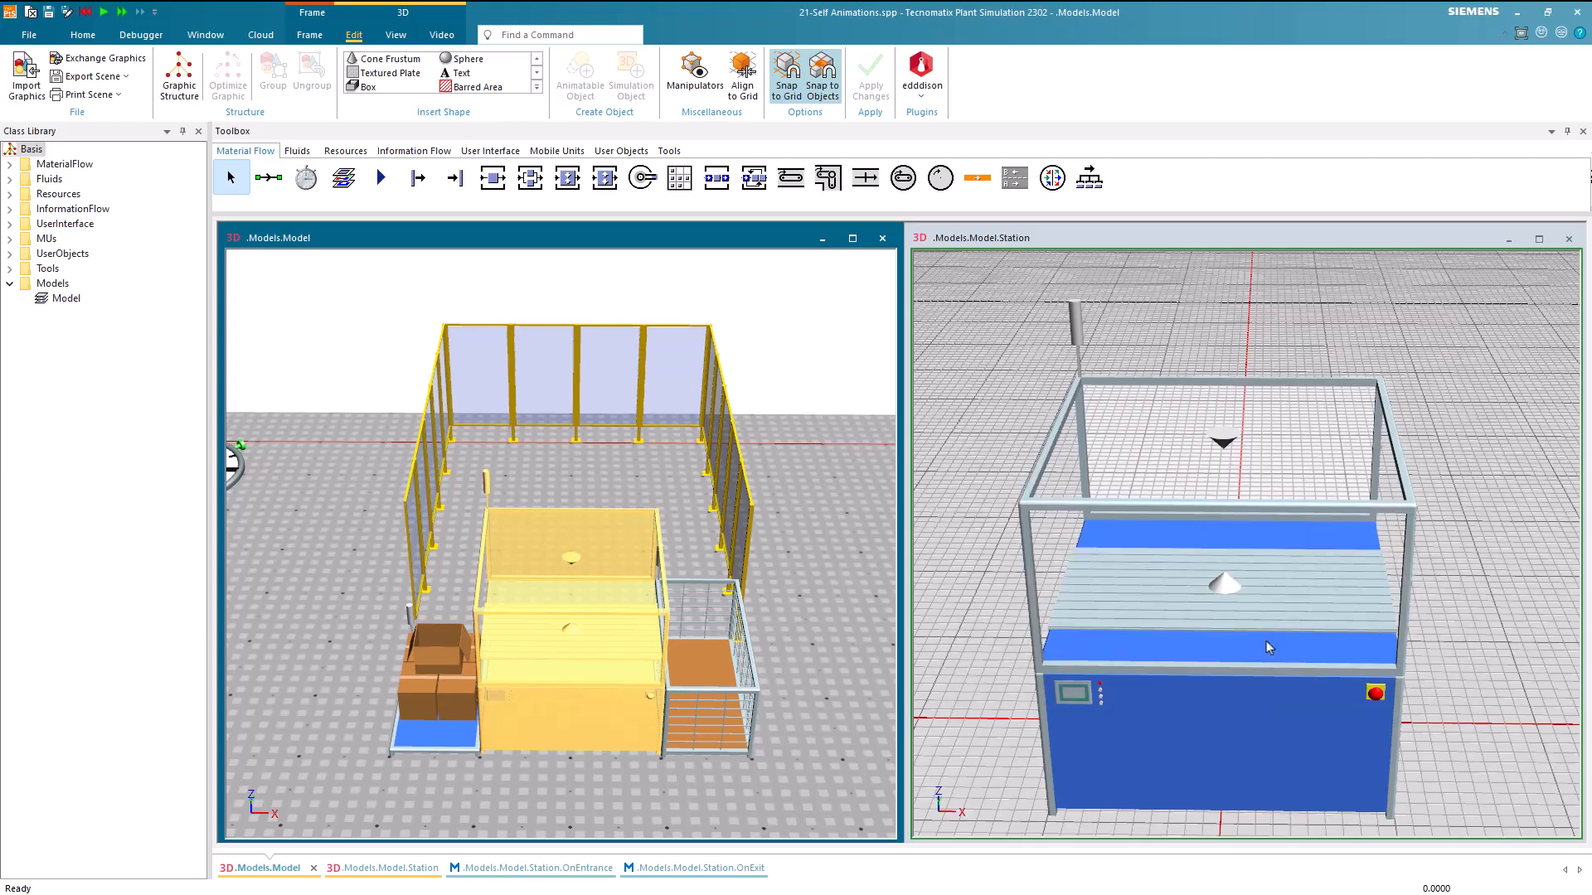
In the OnEntrance method, add the expression ?._3D.getObject("rotator") on a separate line below ?.startProcessing
{"action": "left_click", "coordinate": [565, 870]}
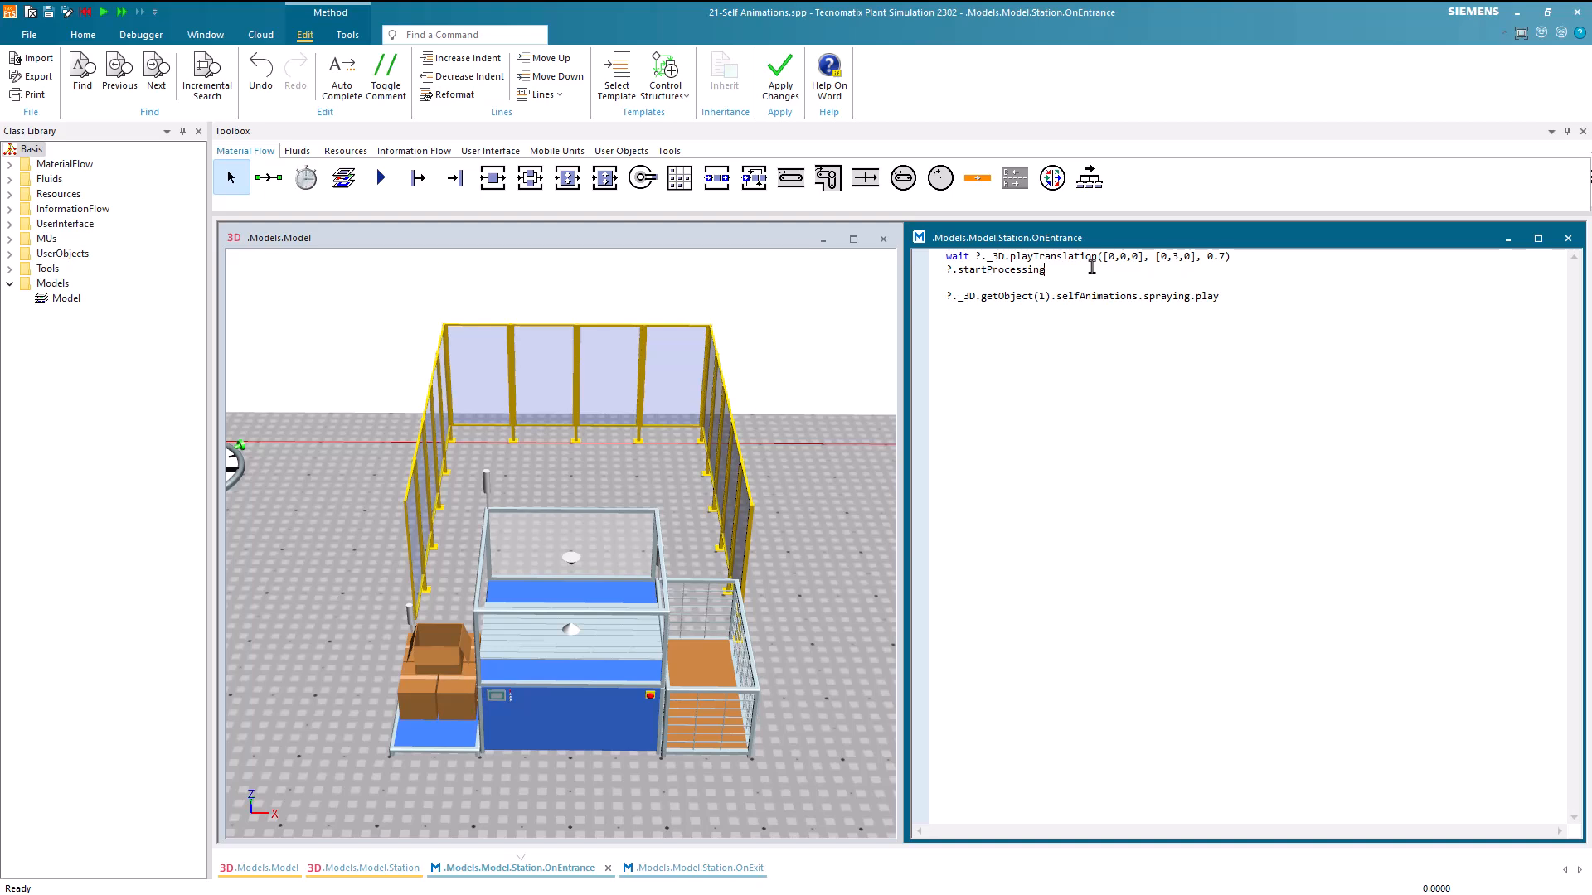
{"action": "key", "text": "Return"}
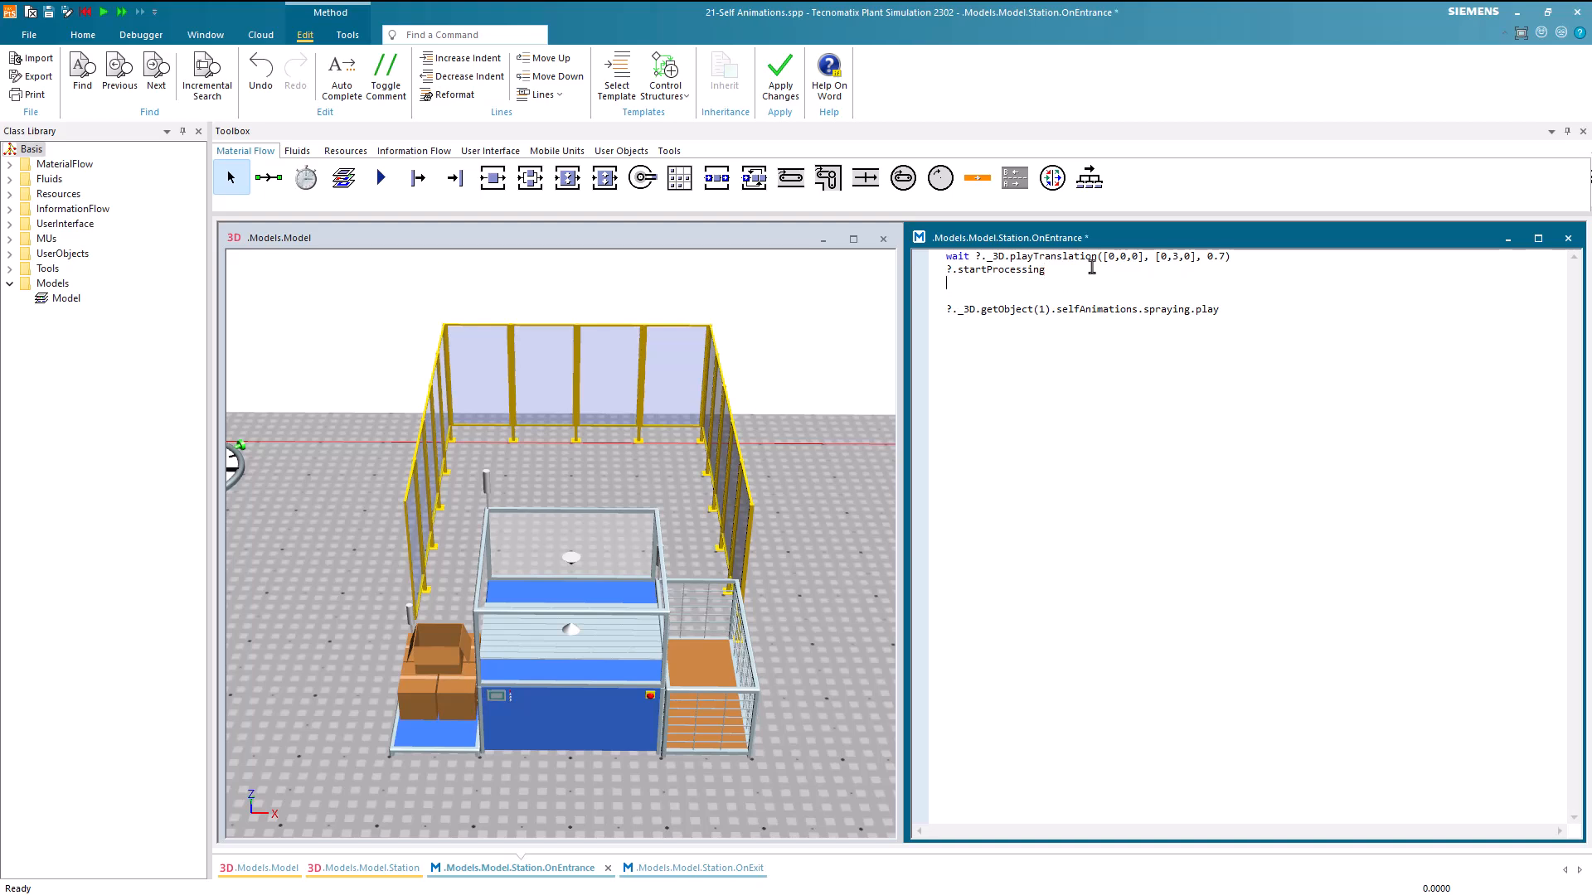
{"action": "key", "text": "Return"}
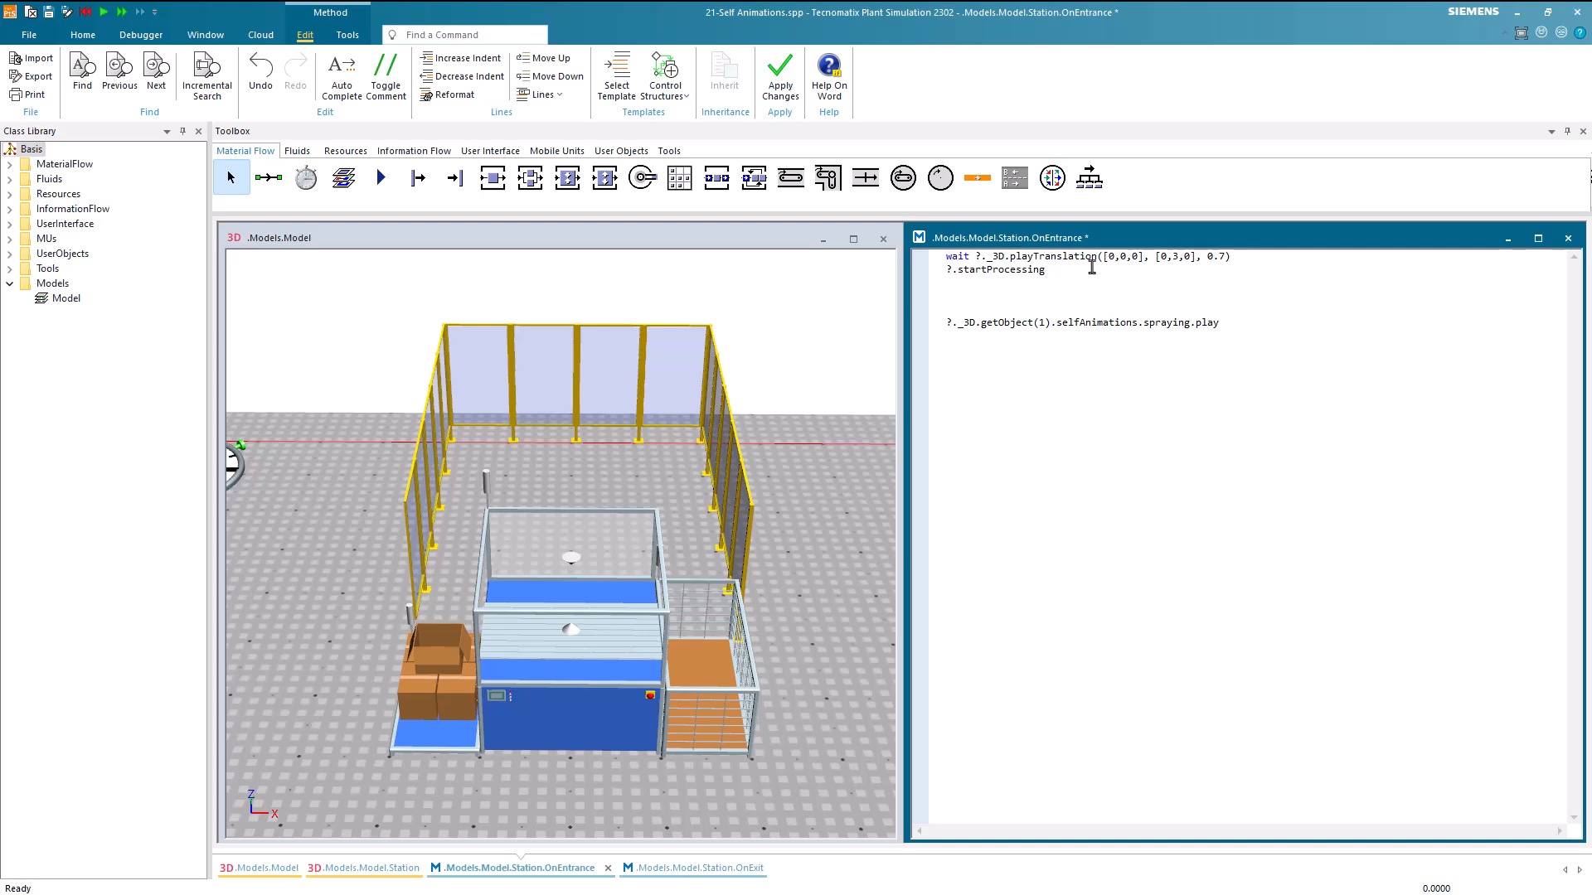
{"action": "type", "text": "?._3D.getObject()"}
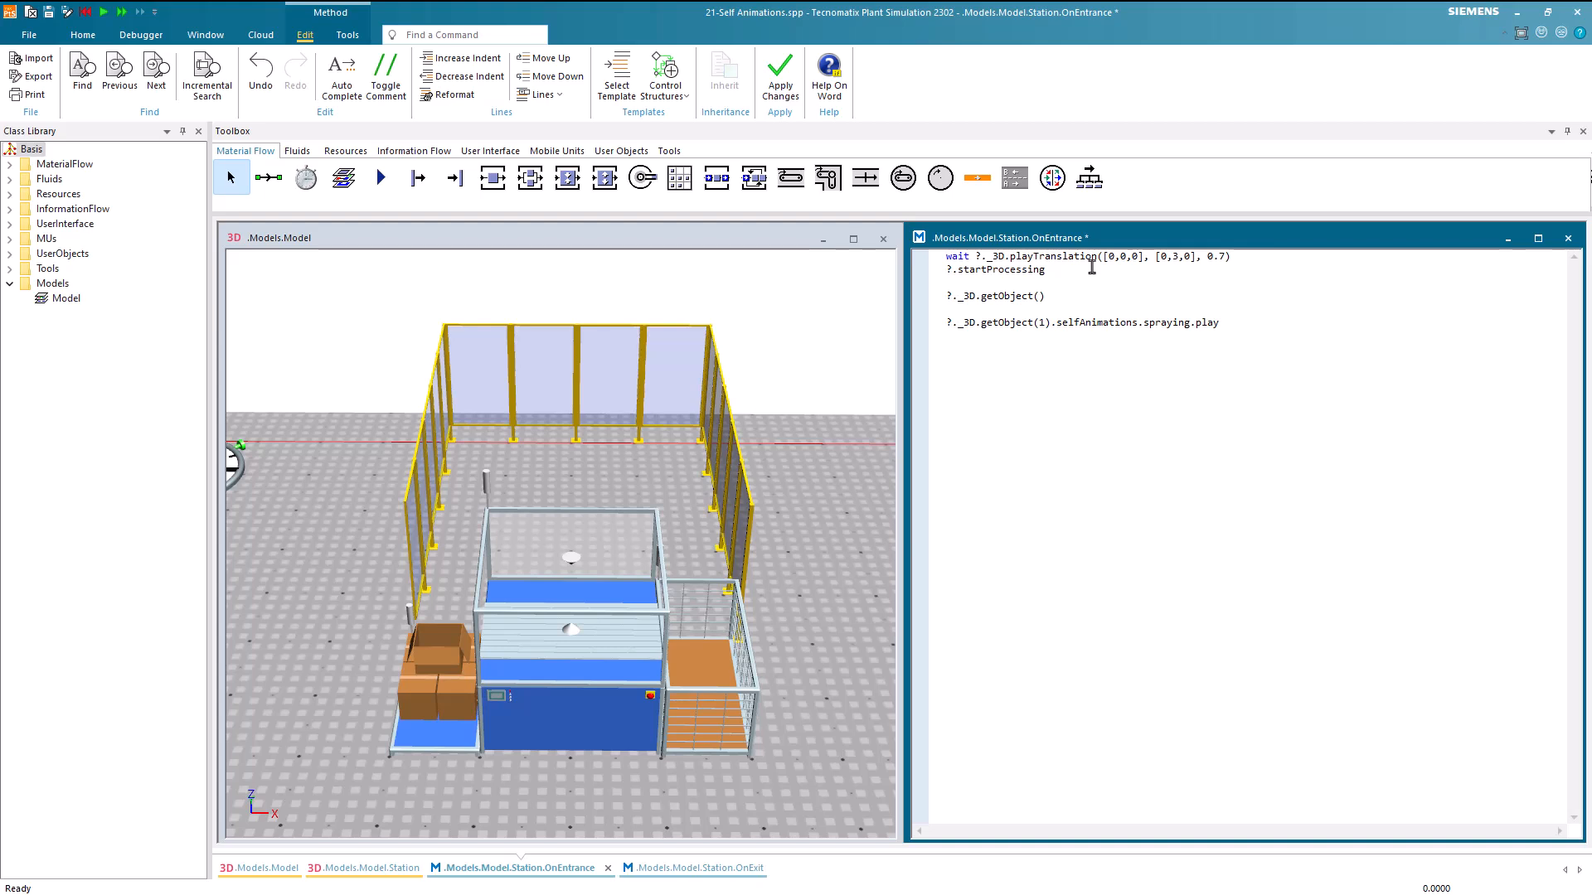
{"action": "type", "text": "\"\""}
{"action": "type", "text": "rotator"}
{"action": "key", "text": "Right"}
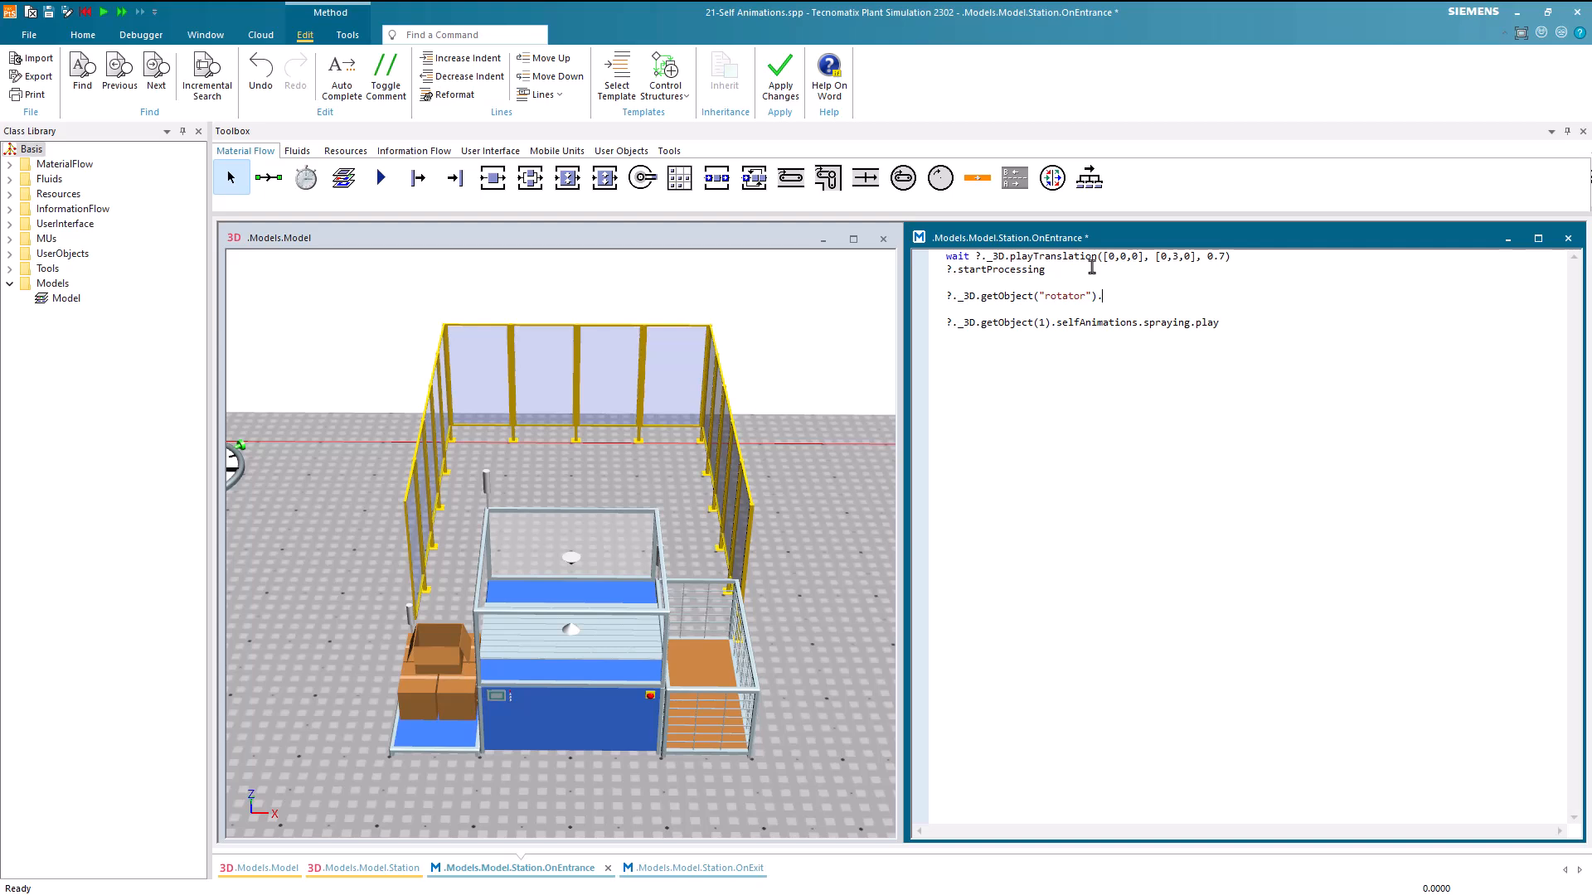
Extend the rotator expression with .selfAnimations.playRotation, passing 0 and -360 as the first two arguments
{"action": "type", "text": ".selfAnimations.pl"}
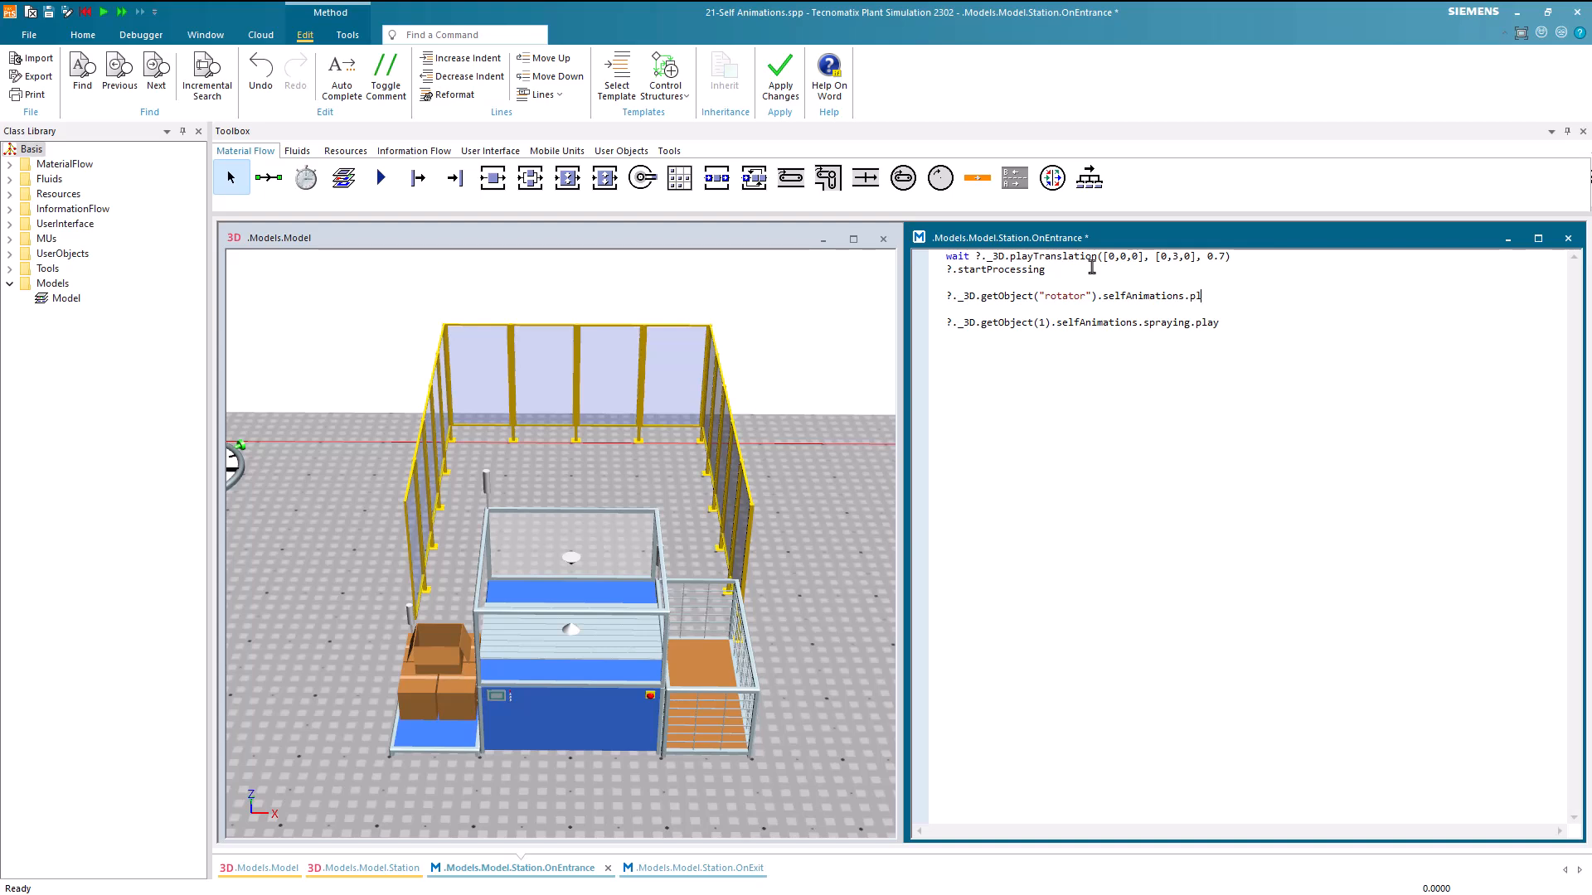
{"action": "type", "text": "ayRotation"}
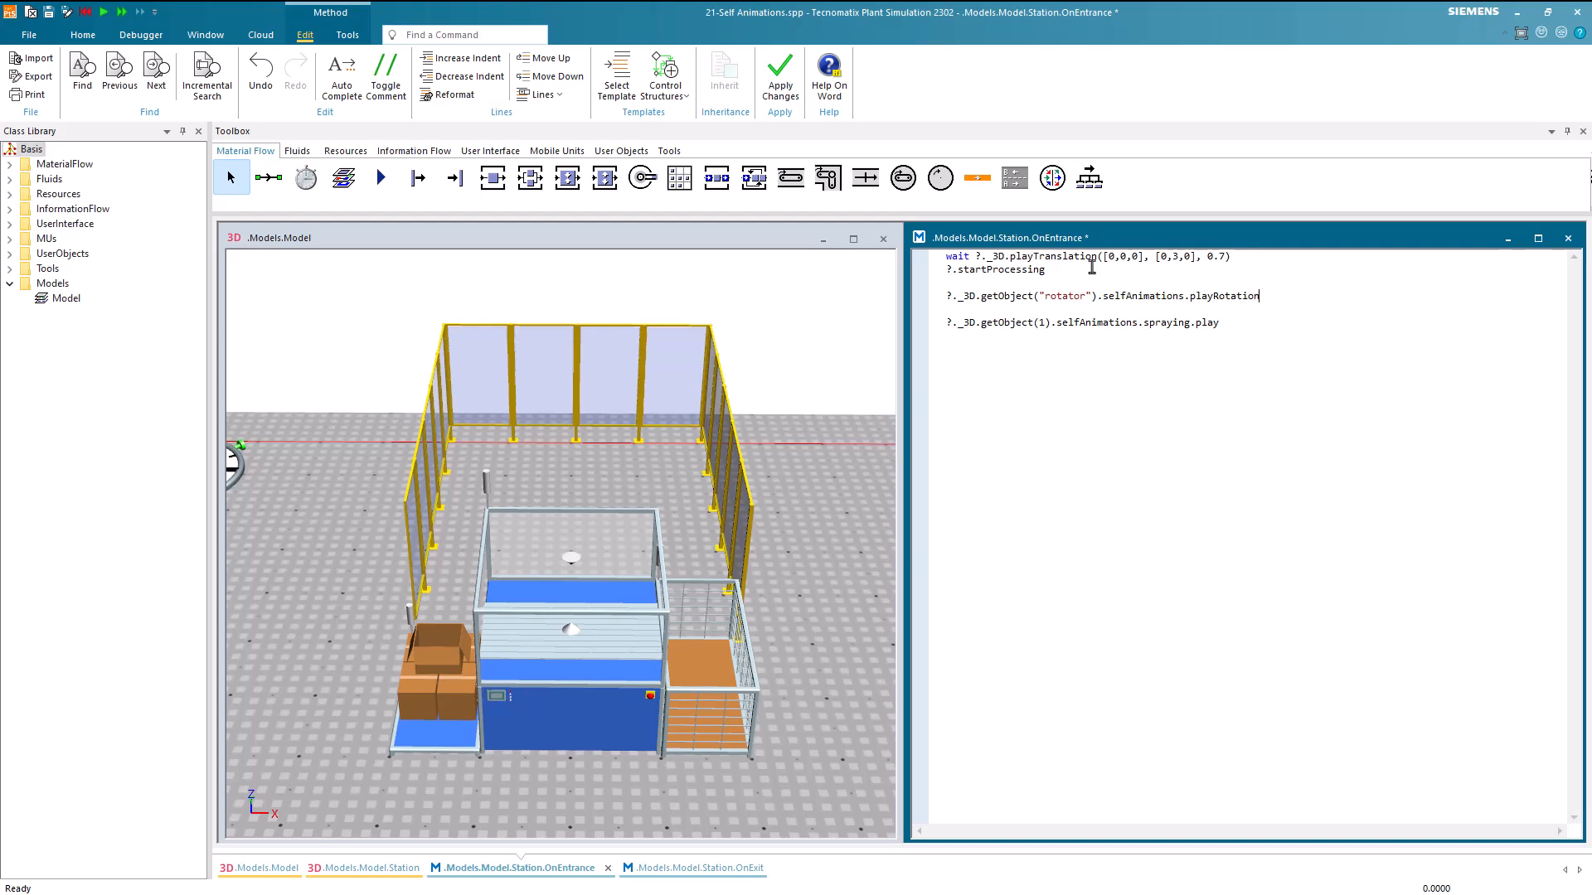
{"action": "type", "text": "()"}
{"action": "type", "text": "0, -360,"}
Declare the variable rotationSpeed as 360 / ?.procTime on the line above the playRotation call
{"action": "key", "text": "Return"}
{"action": "type", "text": "va"}
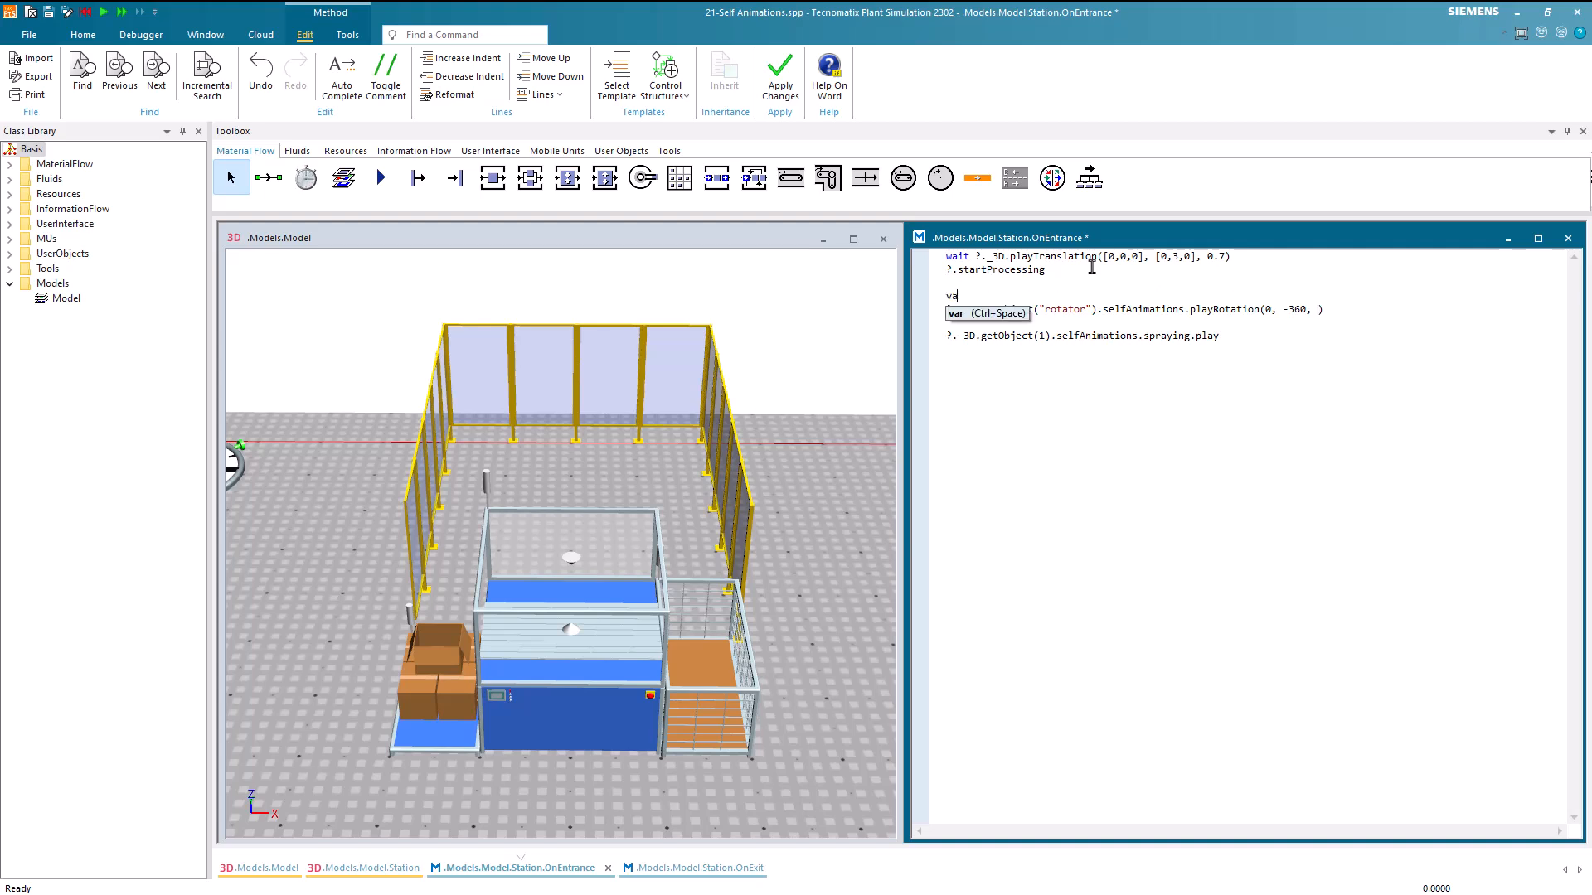
{"action": "type", "text": "r rotation"}
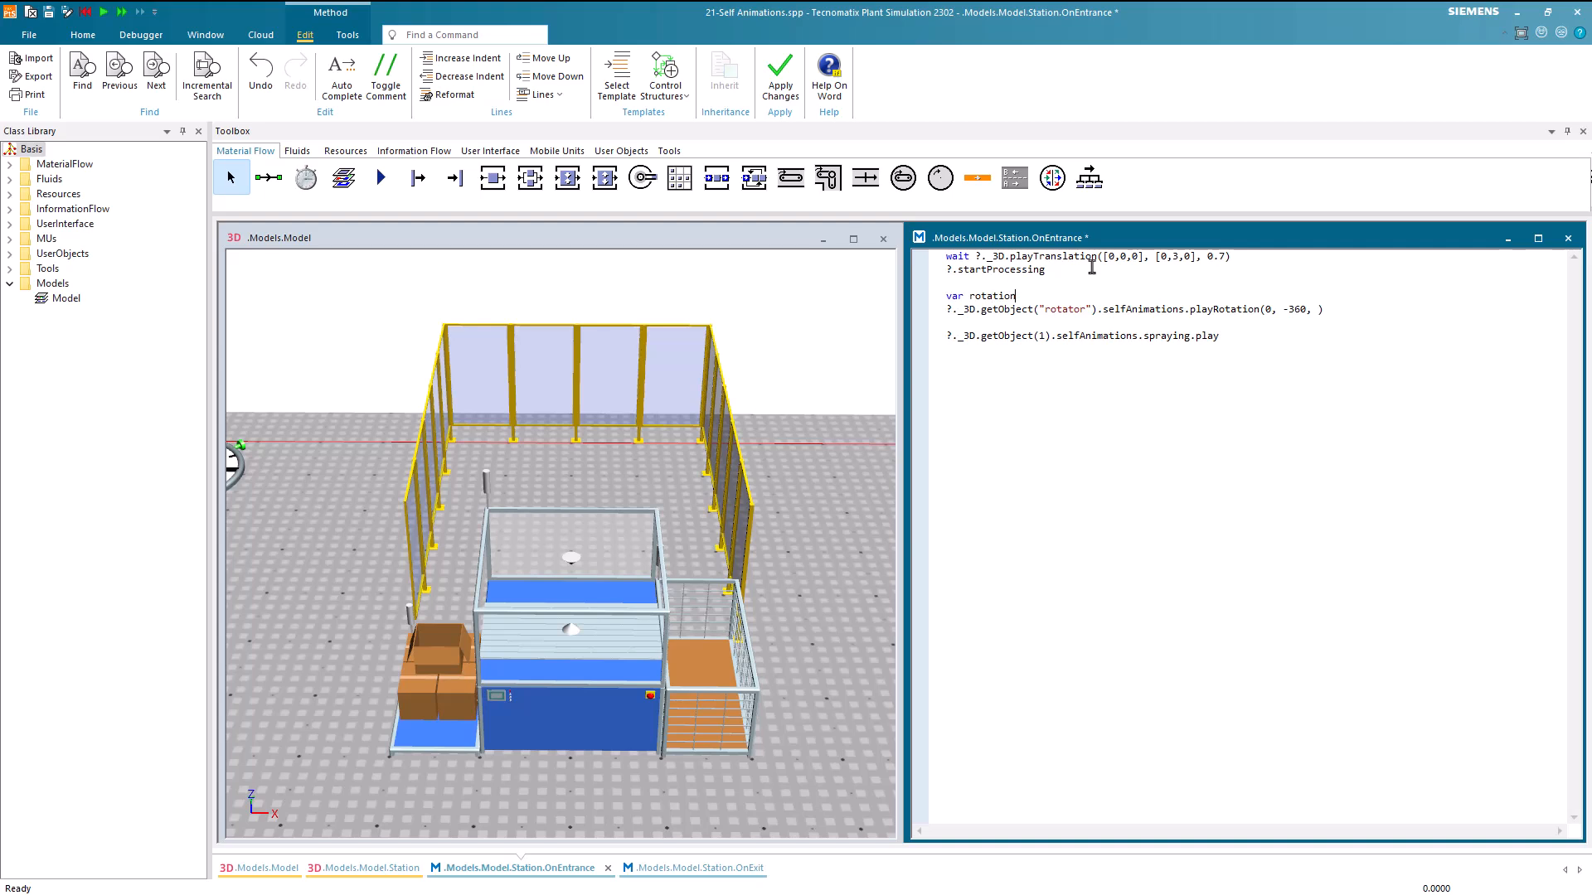
{"action": "type", "text": "Speed = 360 /"}
{"action": "type", "text": "rocTim"}
Pass rotationSpeed as the third argument of playRotation and apply the OnEntrance code
{"action": "left_click", "coordinate": [1317, 309]}
{"action": "type", "text": "rotatio"}
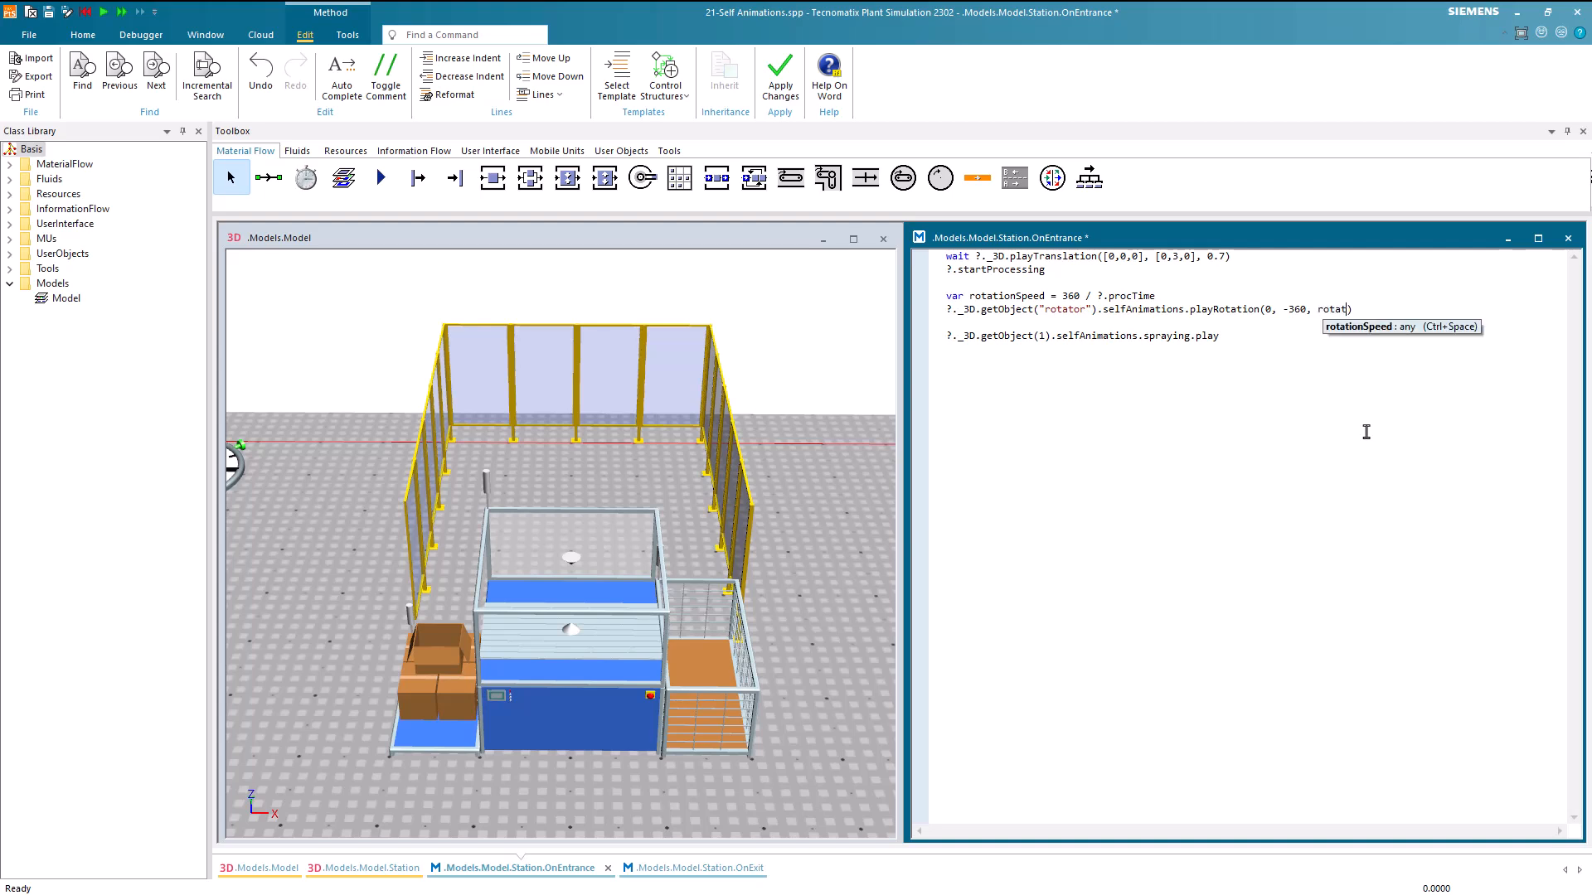
{"action": "key", "text": "ctrl+space"}
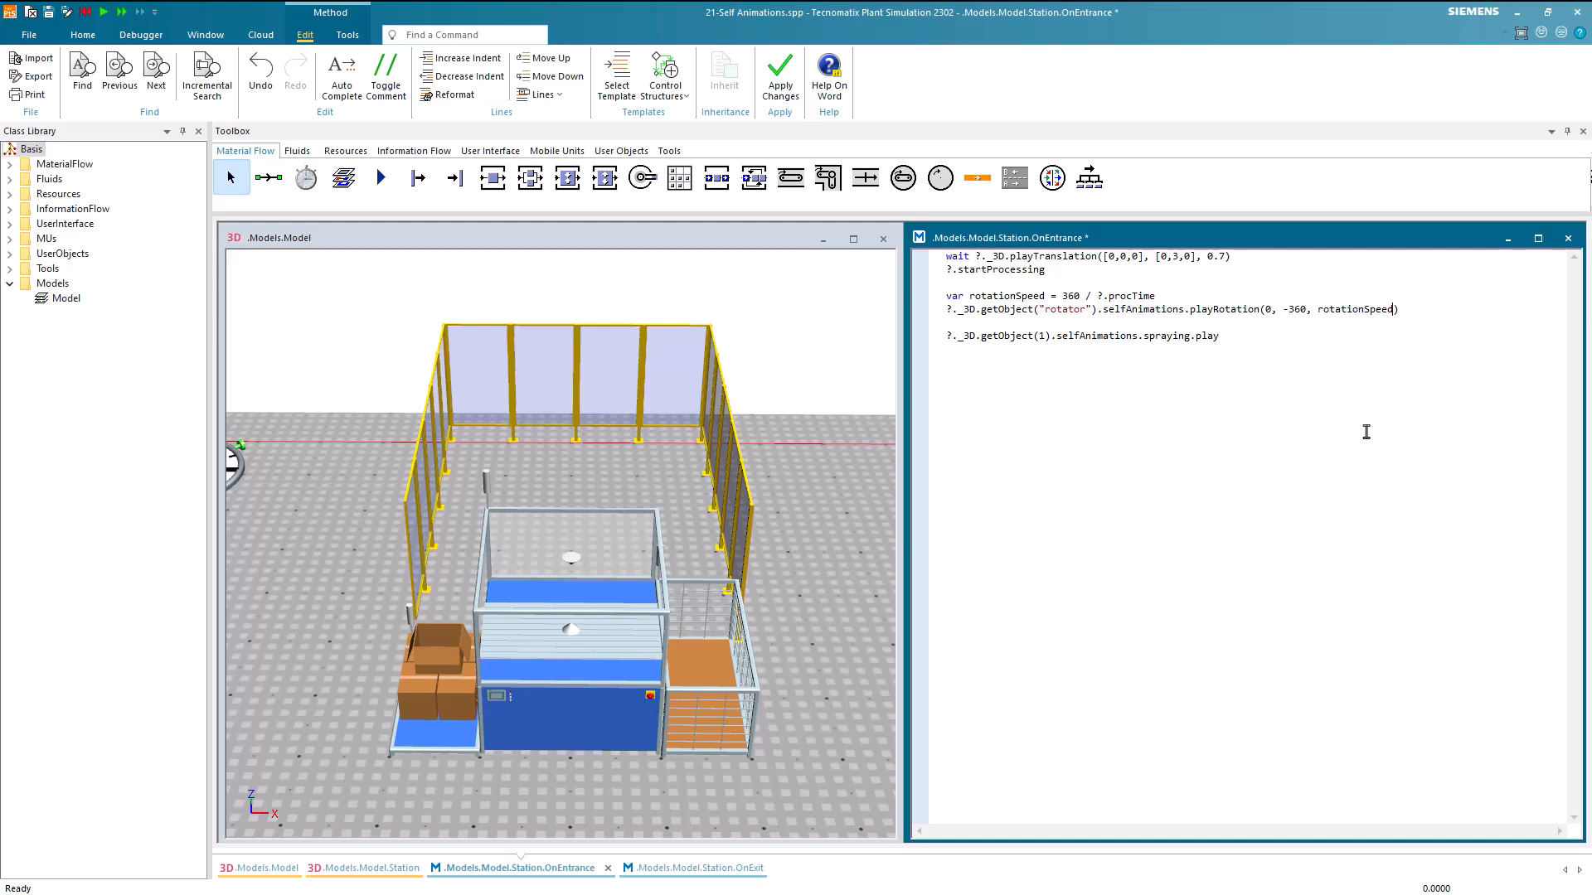
{"action": "key", "text": "F7"}
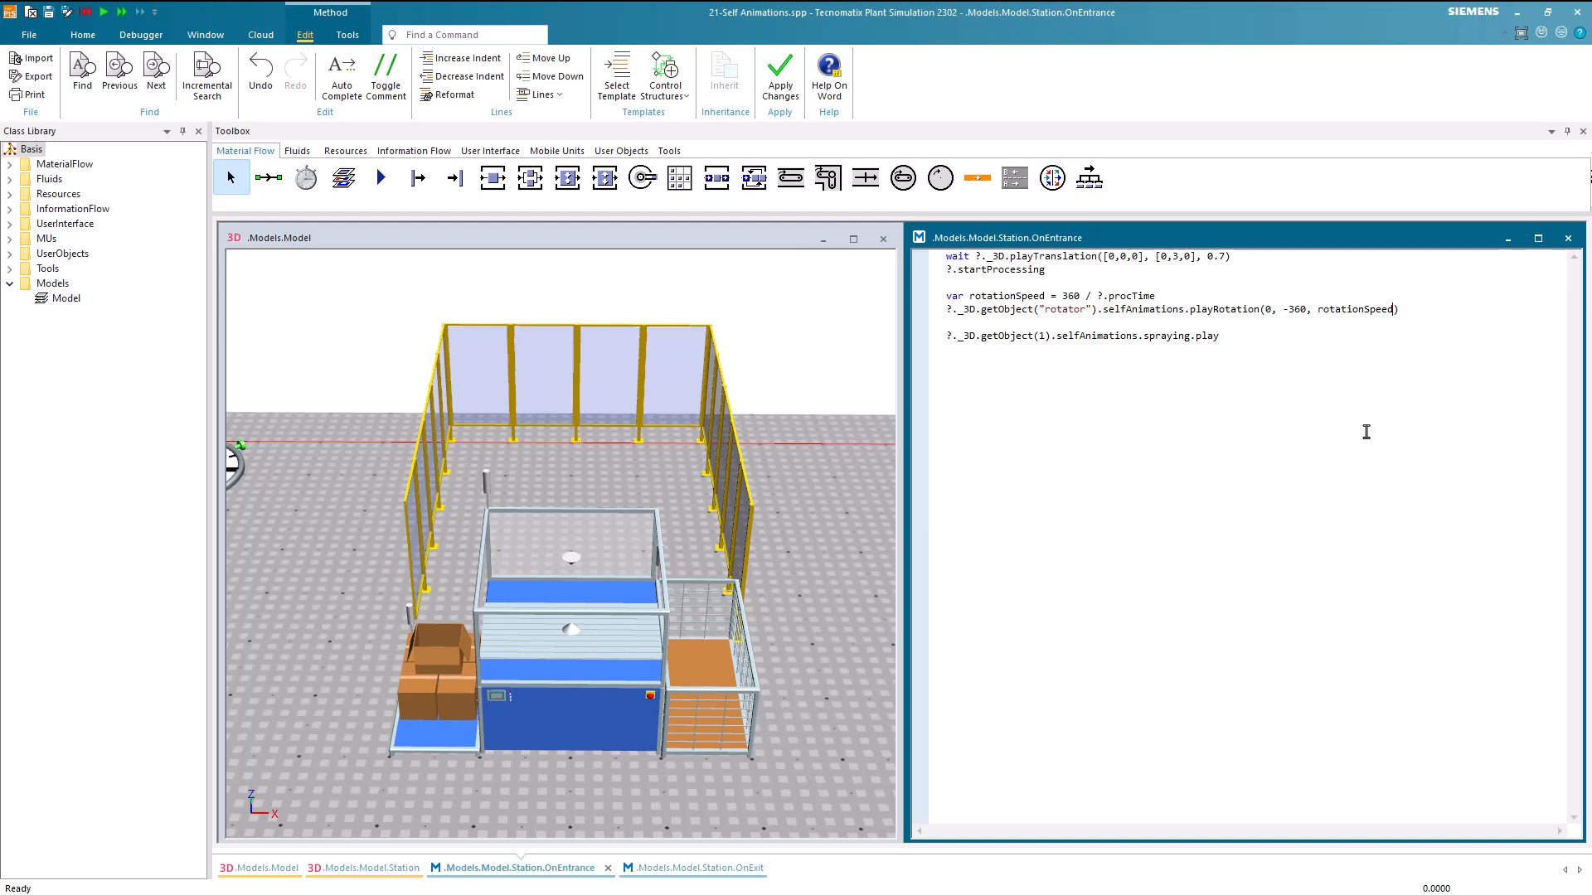
Run the simulation from the model view and examine the part's rotation on the station's table
{"action": "left_click", "coordinate": [839, 519]}
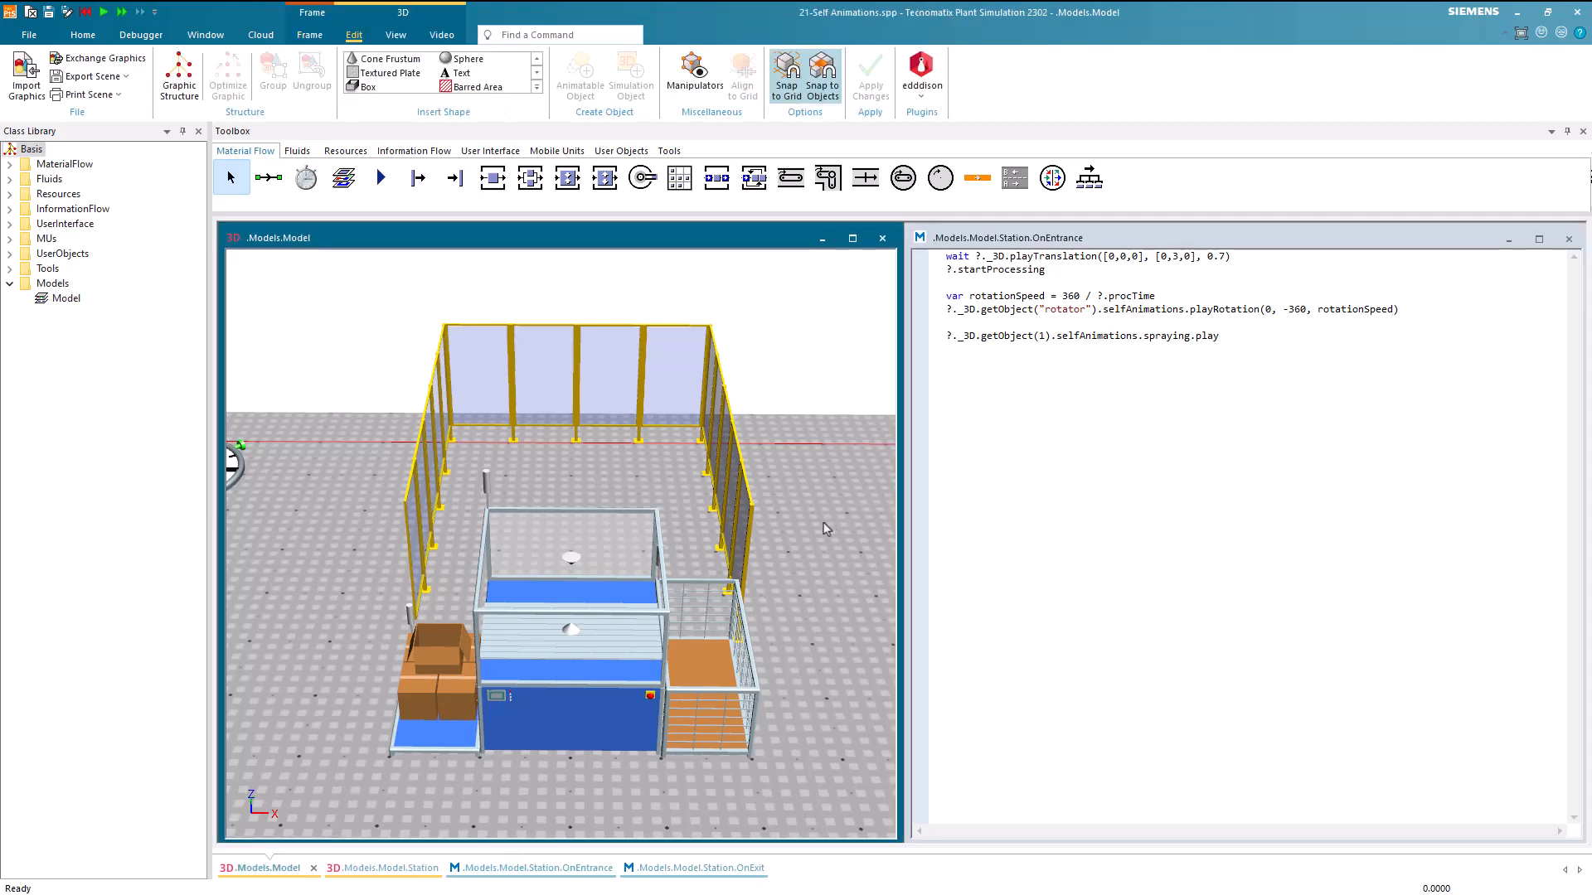
{"action": "right_click", "coordinate": [825, 524]}
{"action": "left_click", "coordinate": [853, 497]}
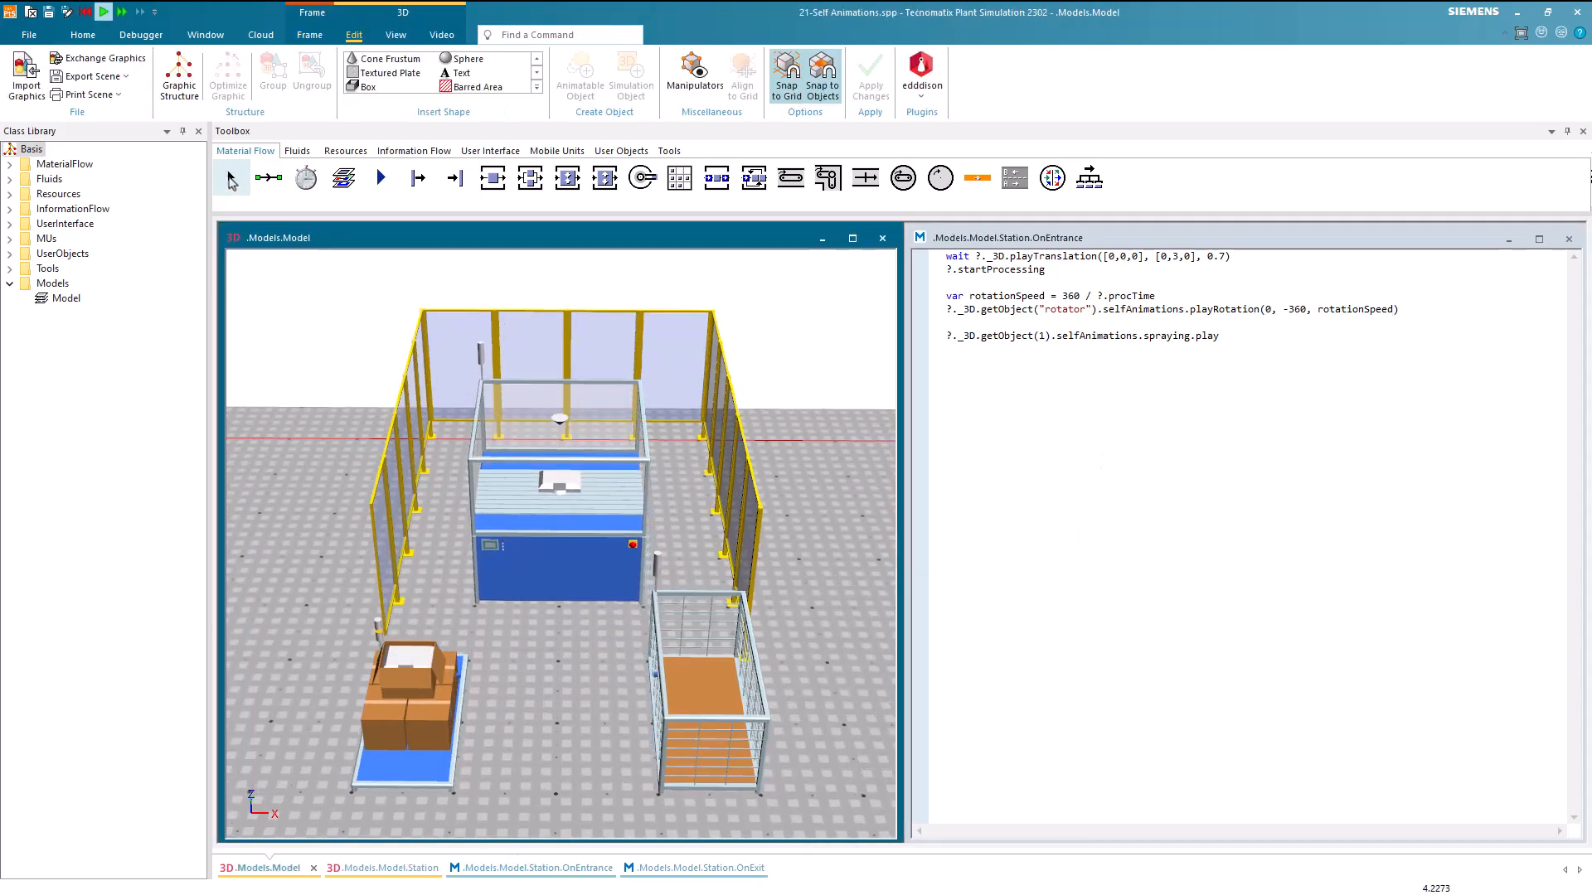
{"action": "left_click", "coordinate": [76, 38]}
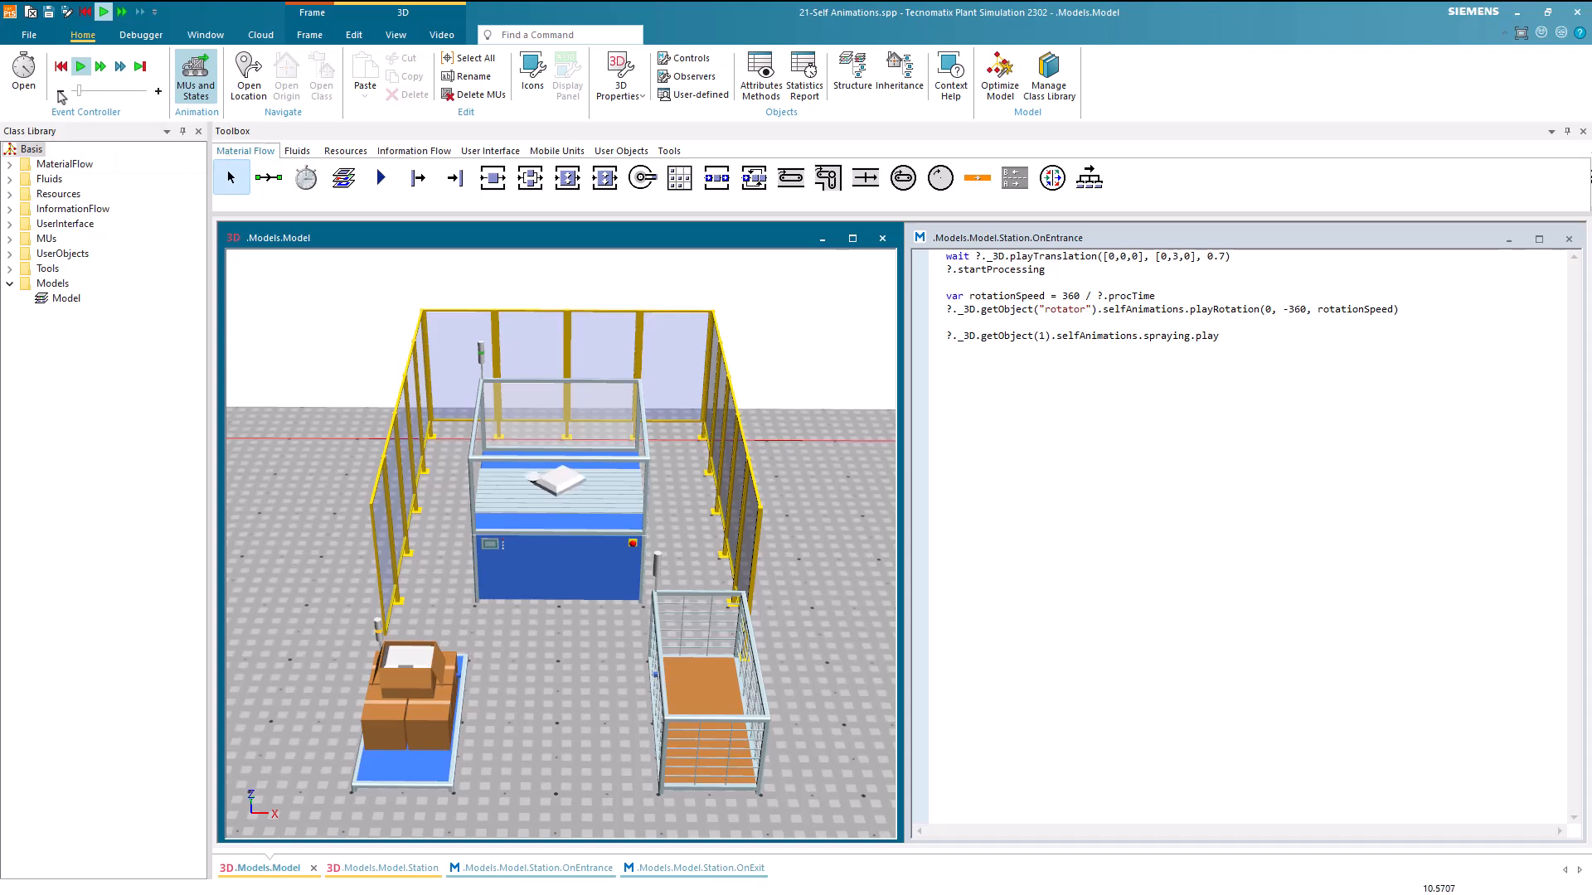
{"action": "scroll", "coordinate": [630, 462], "scroll_direction": "up", "scroll_amount": 2}
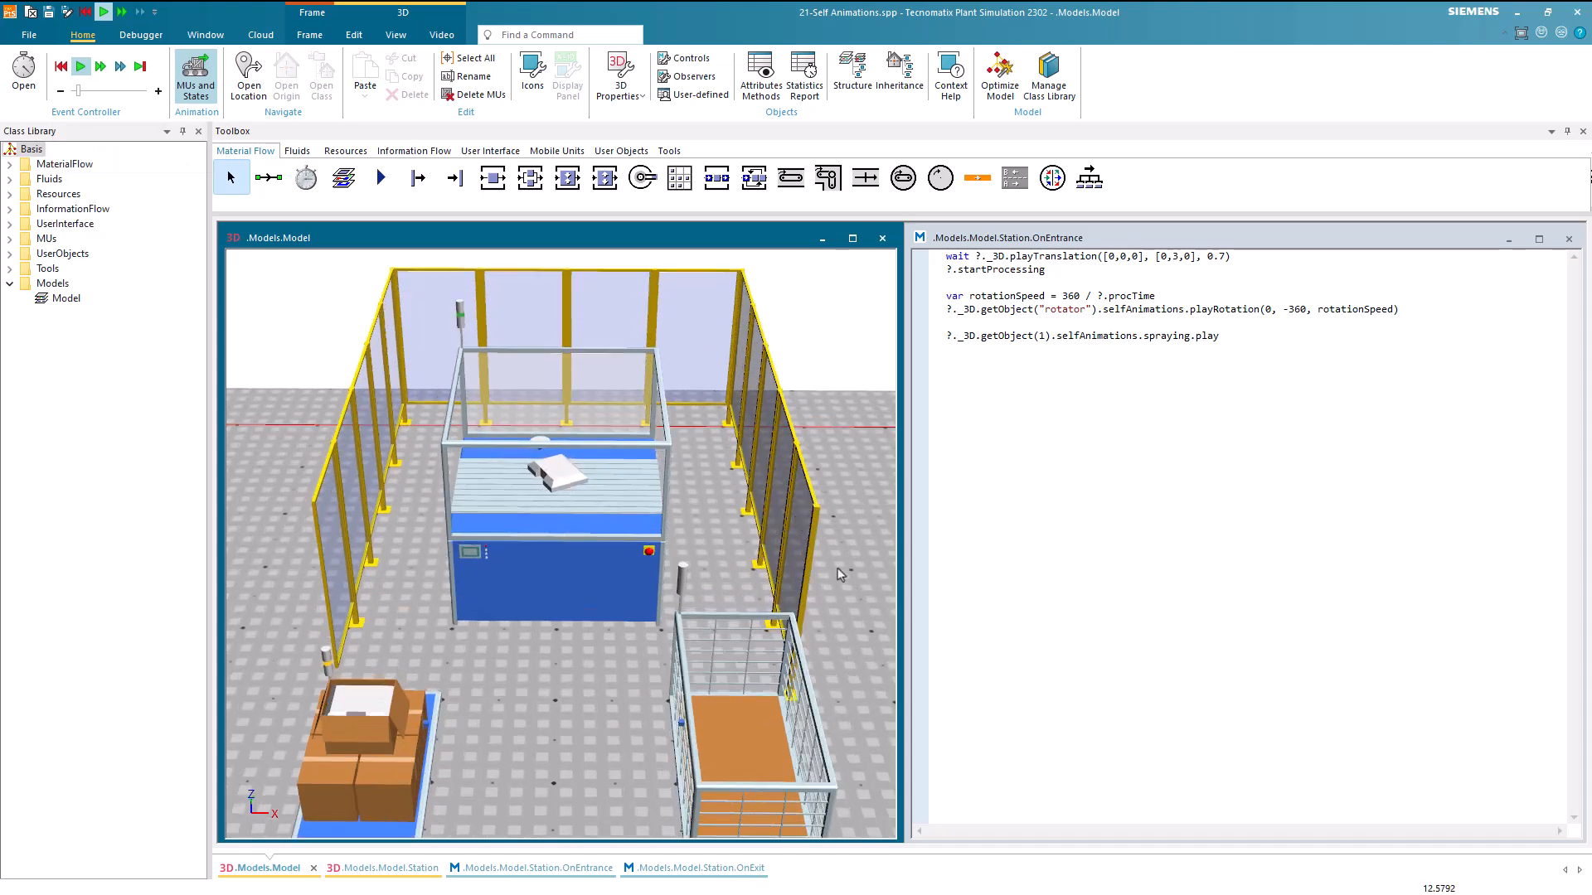